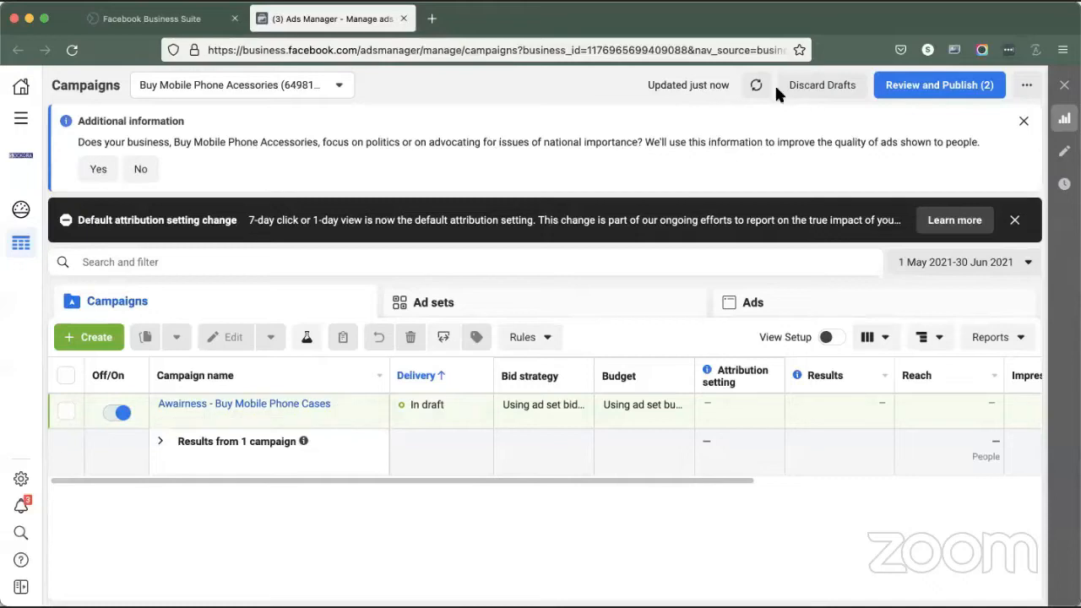
Step: Switch to Facebook Business Suite and view the list of available business accounts
{"action": "left_click", "coordinate": [113, 17]}
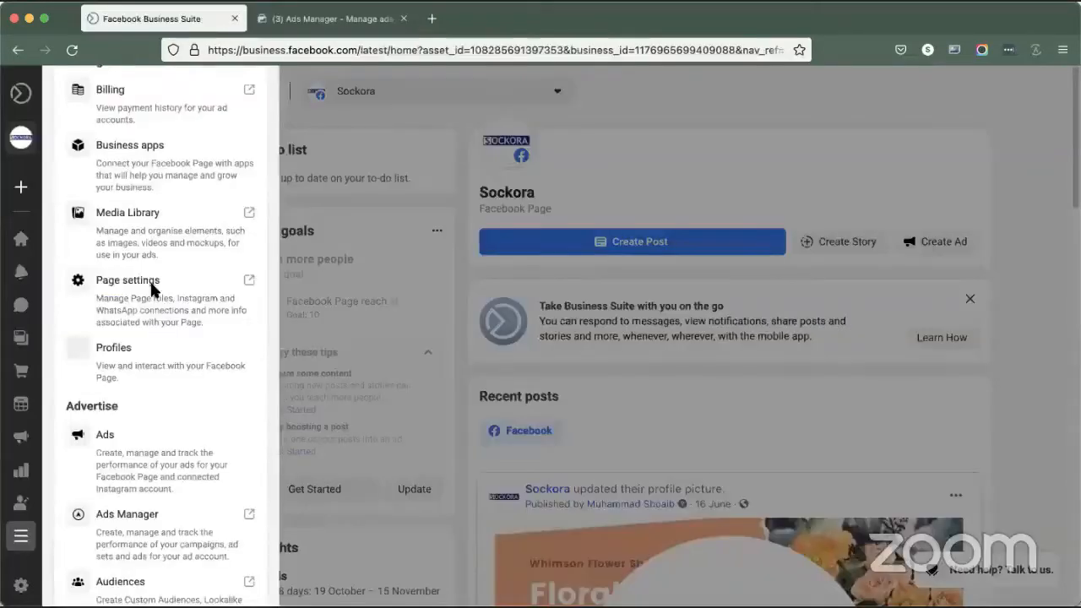
{"action": "left_click", "coordinate": [455, 123]}
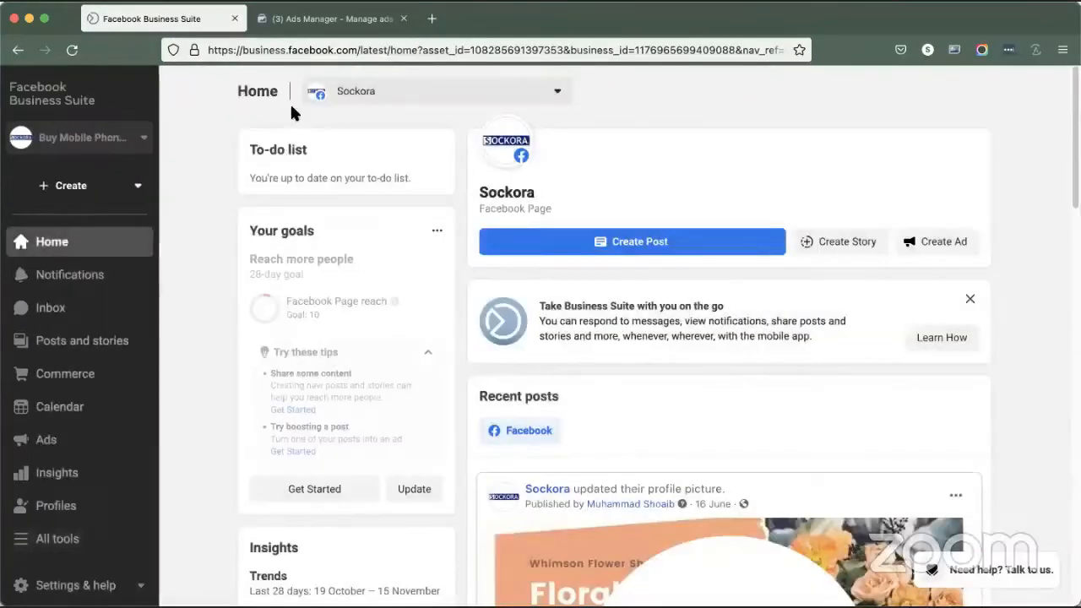
{"action": "left_click", "coordinate": [393, 94]}
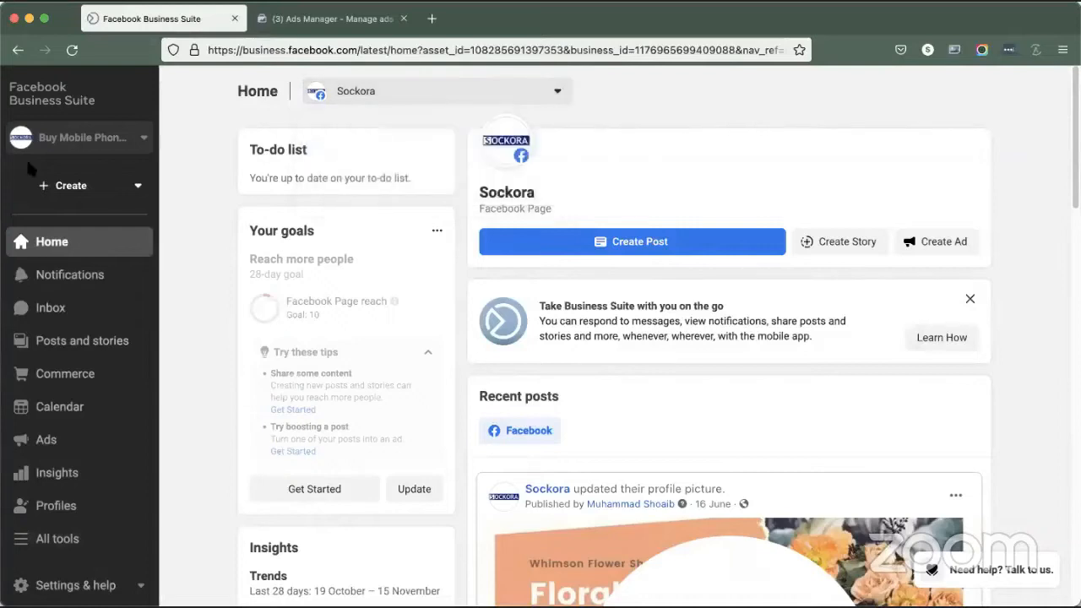
{"action": "left_click", "coordinate": [93, 139]}
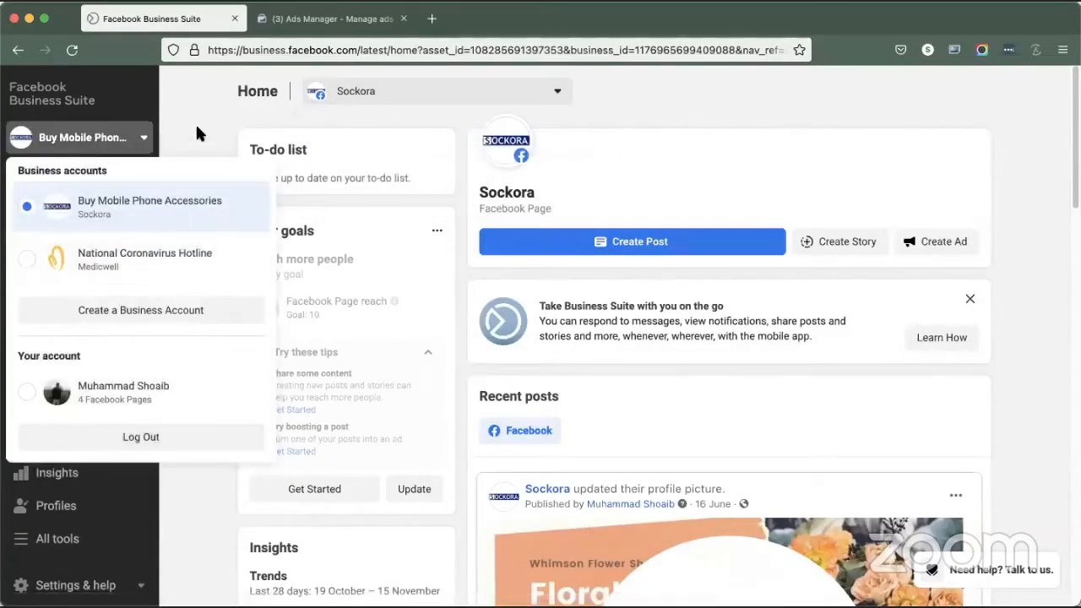
{"action": "left_click", "coordinate": [175, 142]}
Step: Look through the complete Business Suite tool list for the Ads Manager entry, and switch back to Ads Manager
{"action": "scroll", "coordinate": [64, 499], "scroll_direction": "down", "scroll_amount": 1}
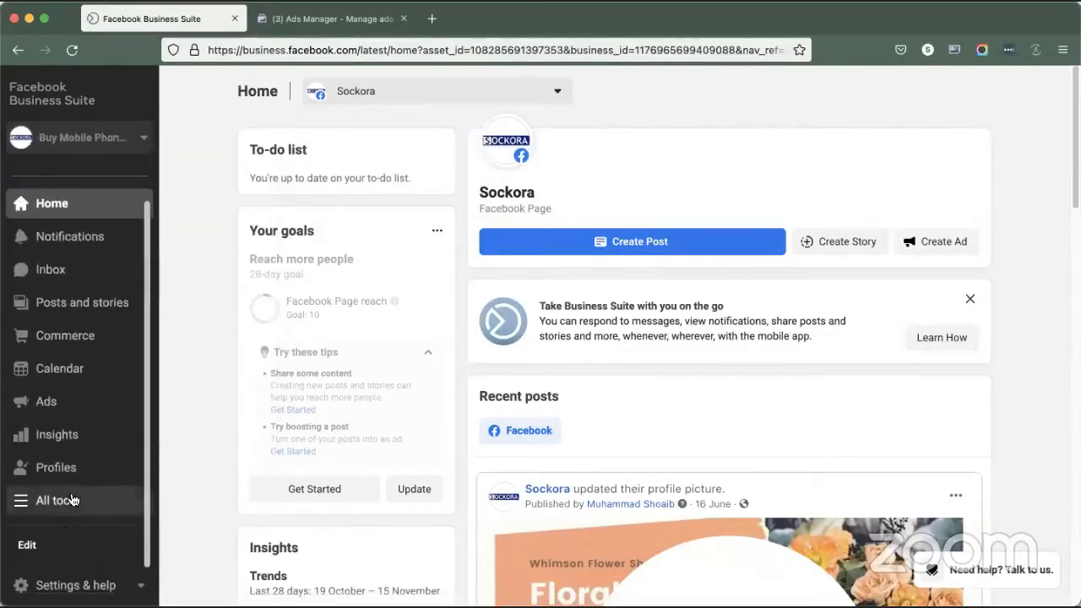
{"action": "left_click", "coordinate": [73, 500]}
{"action": "scroll", "coordinate": [152, 549], "scroll_direction": "down", "scroll_amount": 5}
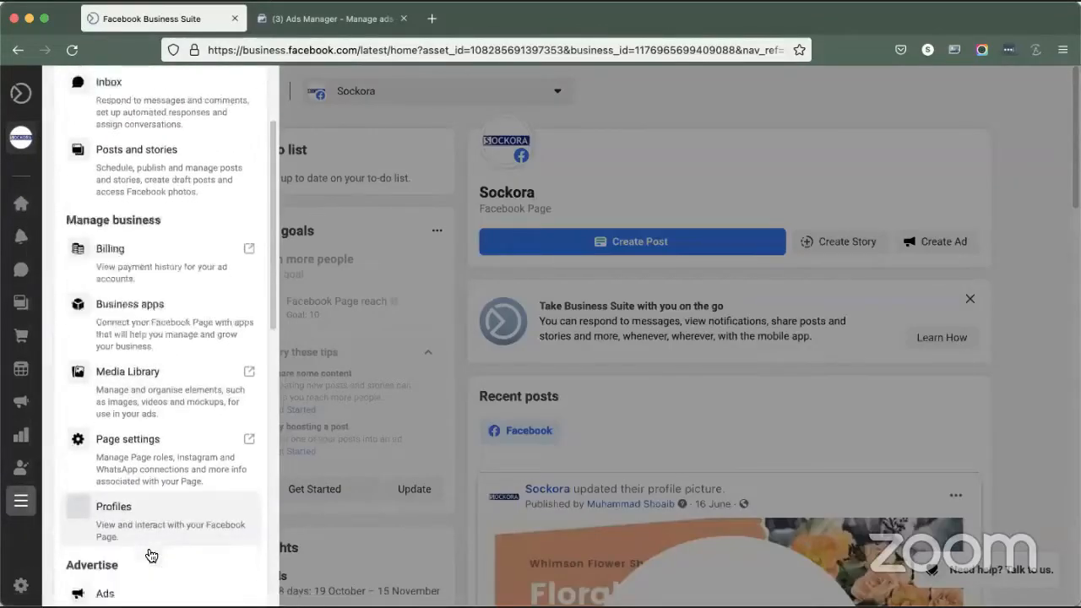
{"action": "scroll", "coordinate": [132, 525], "scroll_direction": "down", "scroll_amount": 2}
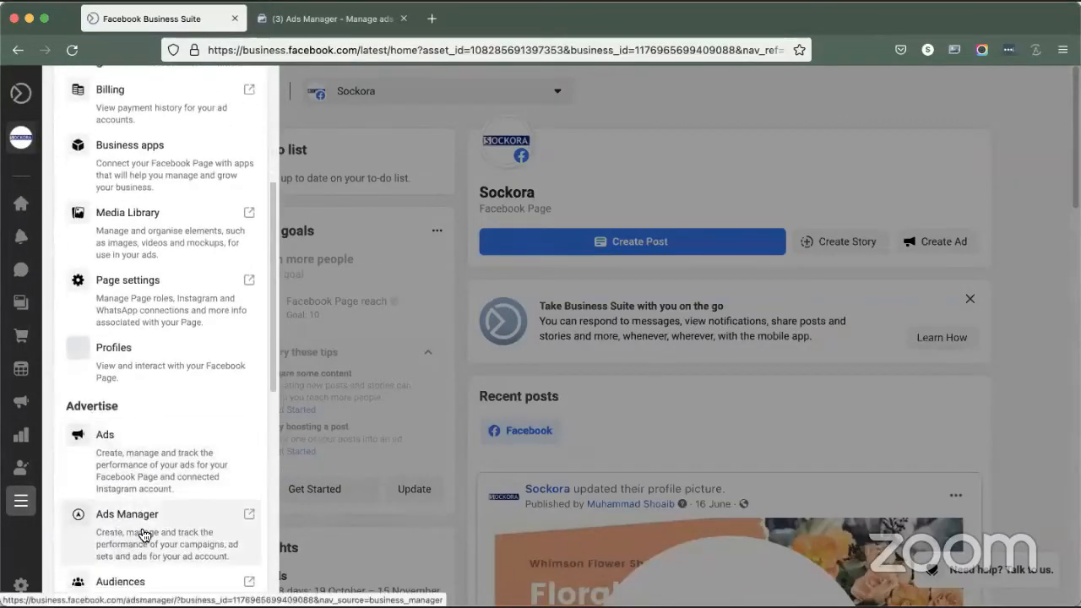
{"action": "left_click", "coordinate": [348, 26]}
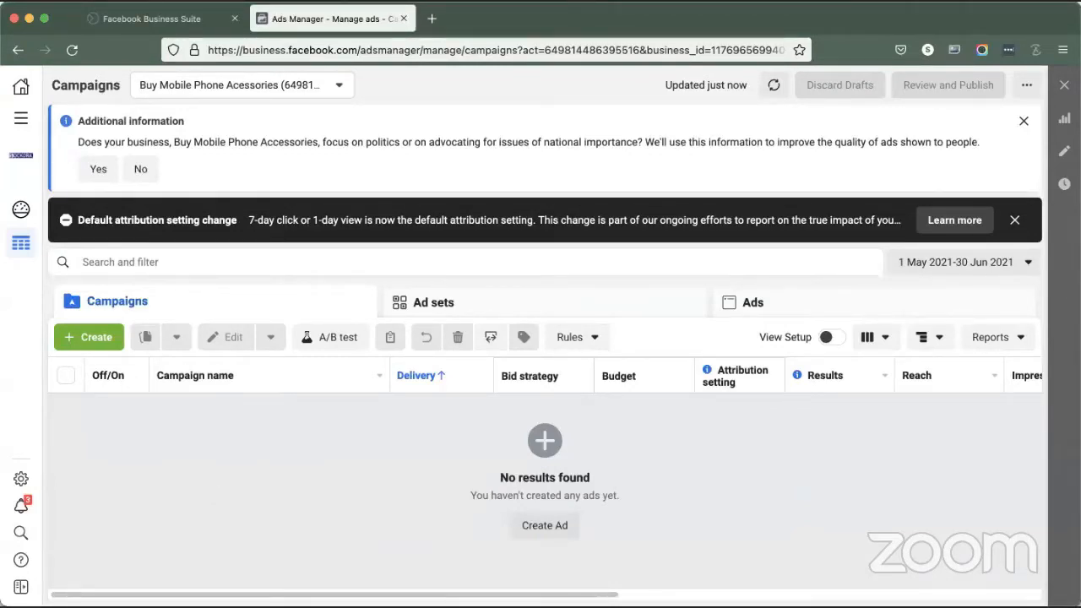
Step: Go back to Business Suite and check which business account is selected in the account list
{"action": "left_click", "coordinate": [167, 24]}
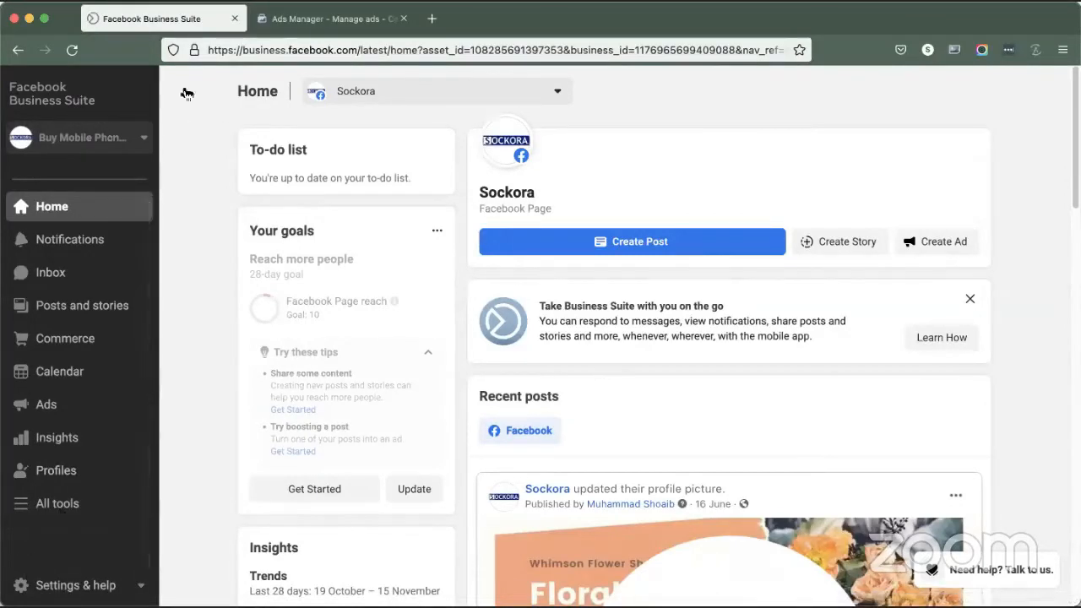
{"action": "left_click", "coordinate": [103, 154]}
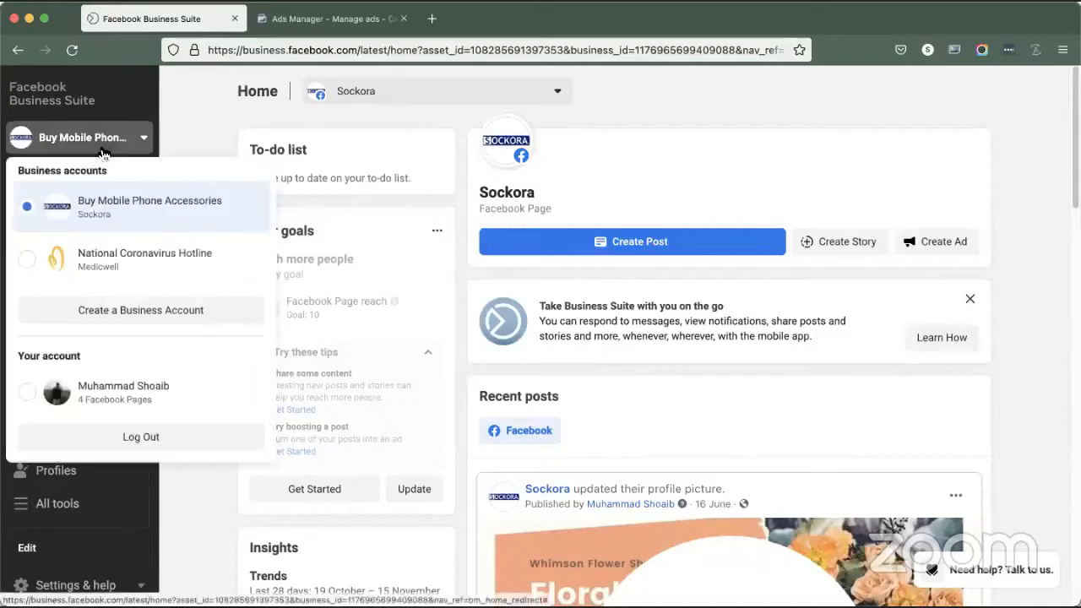
{"action": "left_click", "coordinate": [215, 139]}
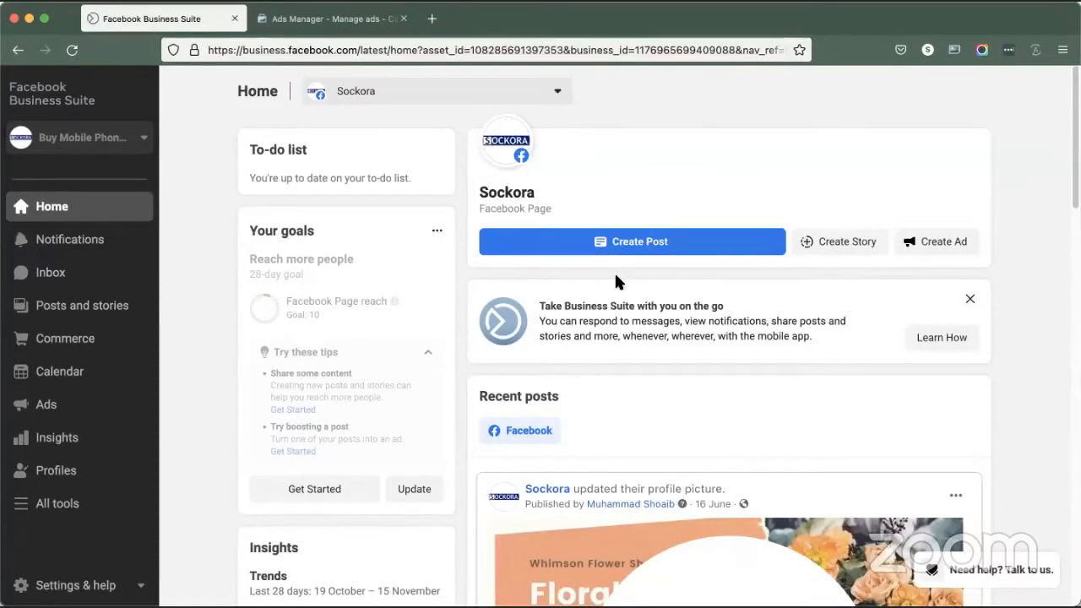
Step: Return to Ads Manager, dismiss the default attribution setting notice and answer No to the political advertising question
{"action": "left_click", "coordinate": [311, 18]}
{"action": "left_click", "coordinate": [1014, 220]}
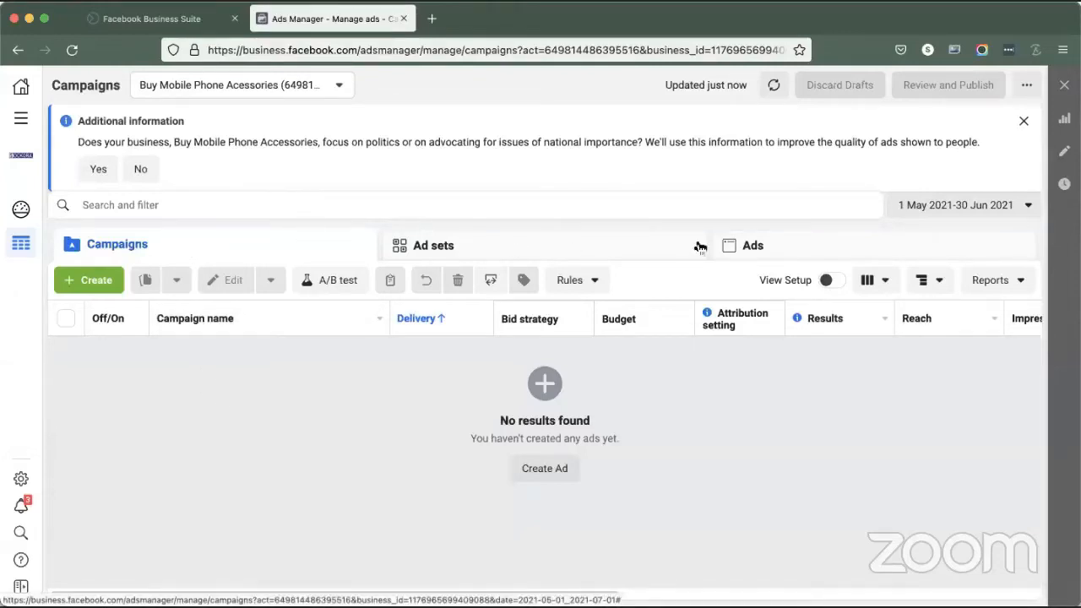
{"action": "left_click", "coordinate": [138, 170]}
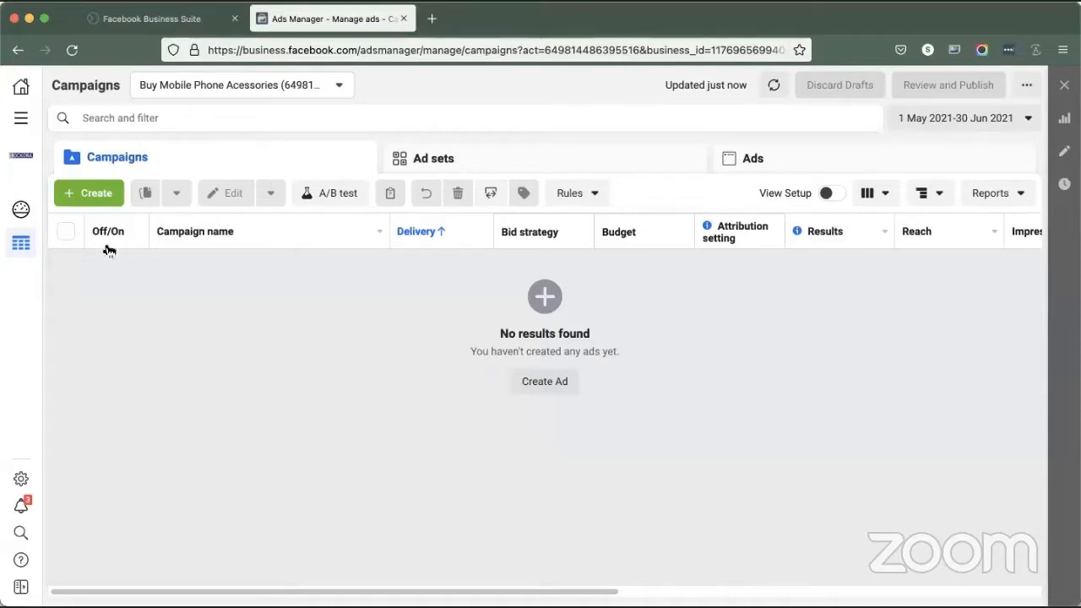
Step: Start a new campaign, dismiss the simplified objectives notice and choose Awareness as the campaign objective
{"action": "left_click", "coordinate": [110, 195]}
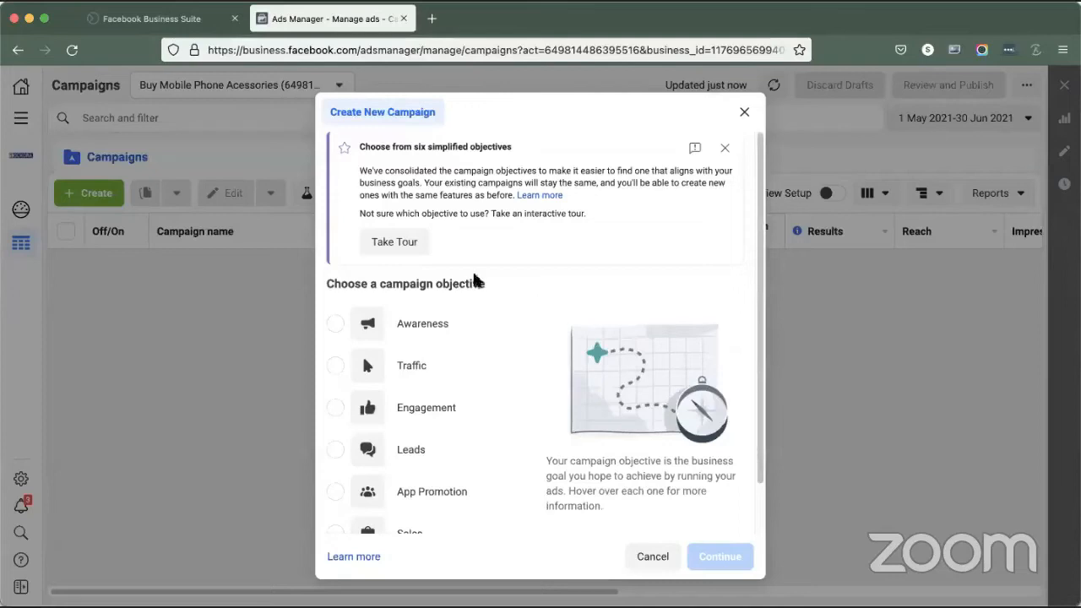
{"action": "scroll", "coordinate": [414, 323], "scroll_direction": "down", "scroll_amount": 1}
{"action": "scroll", "coordinate": [667, 228], "scroll_direction": "up", "scroll_amount": 1}
{"action": "left_click", "coordinate": [724, 148]}
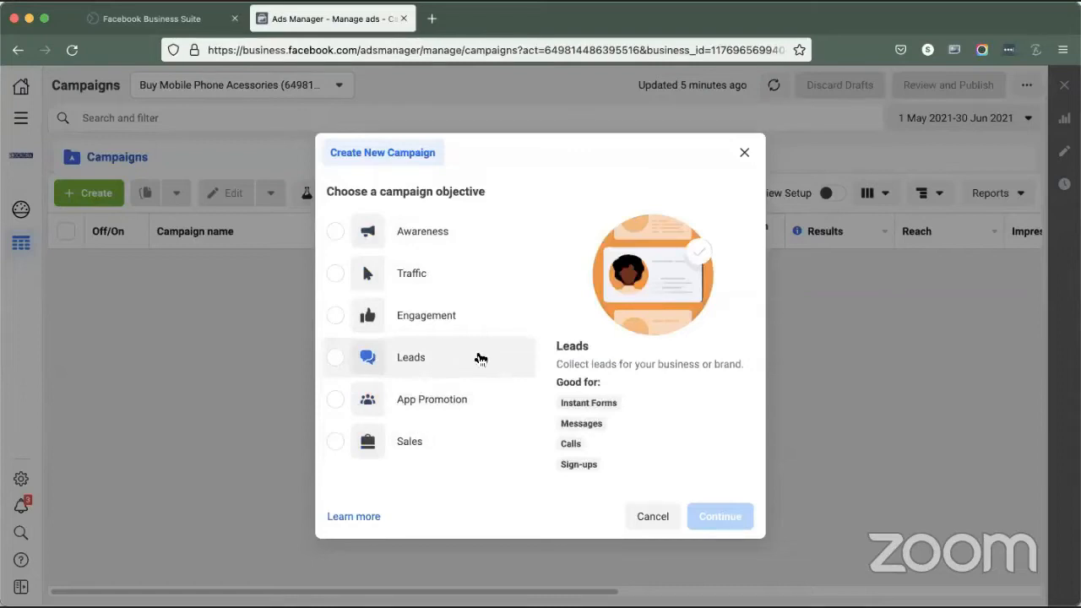
{"action": "left_click", "coordinate": [428, 247]}
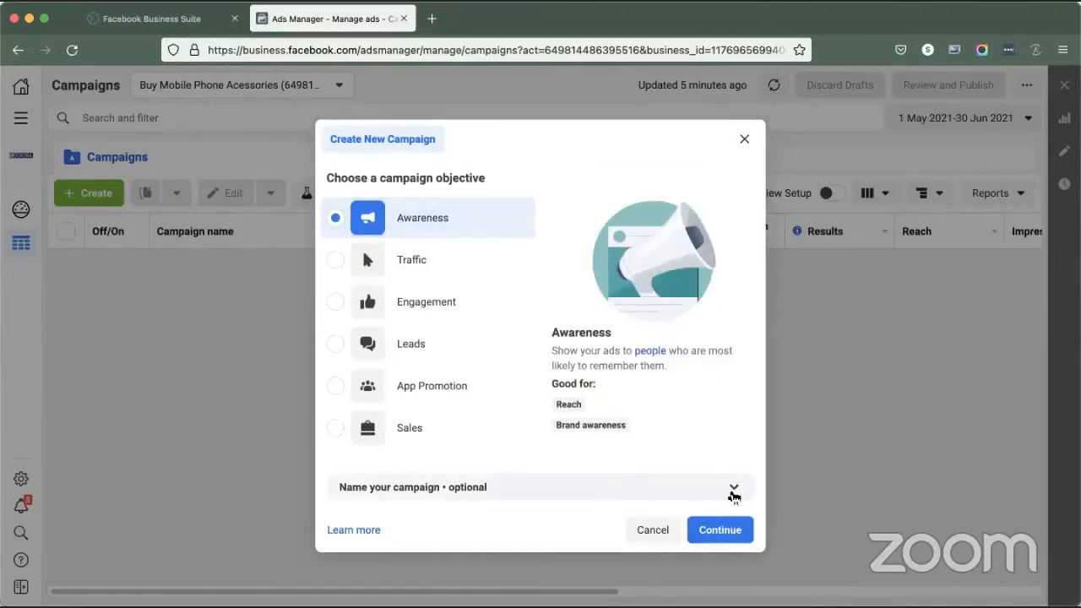
Step: Expand the optional naming section and name the campaign "Awareness - Sockora (16th Nov 2021)"
{"action": "left_click", "coordinate": [733, 494]}
{"action": "scroll", "coordinate": [656, 369], "scroll_direction": "down", "scroll_amount": 3}
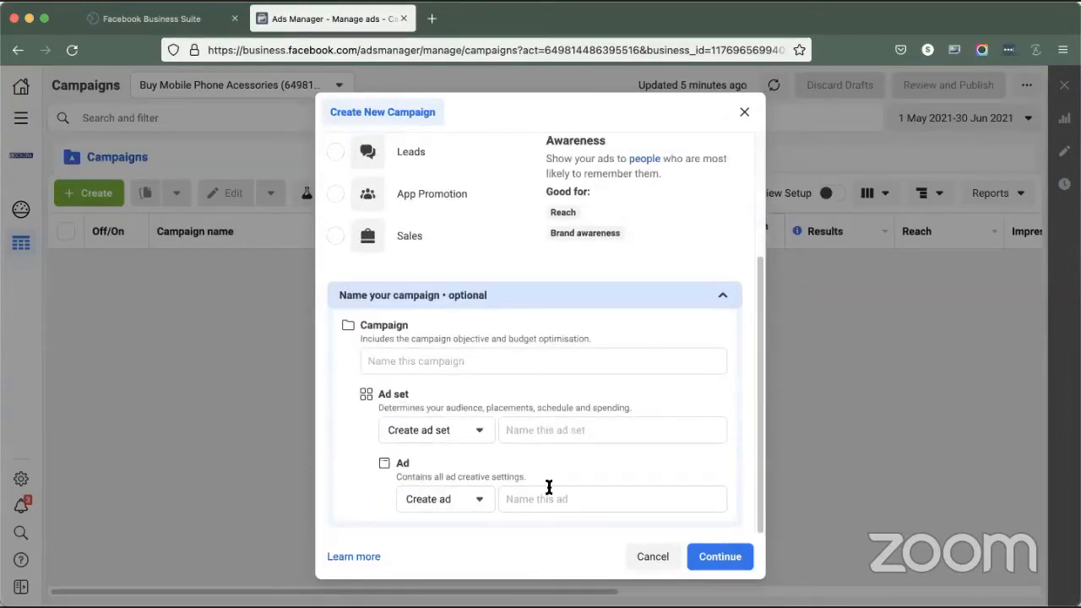
{"action": "left_click", "coordinate": [502, 356]}
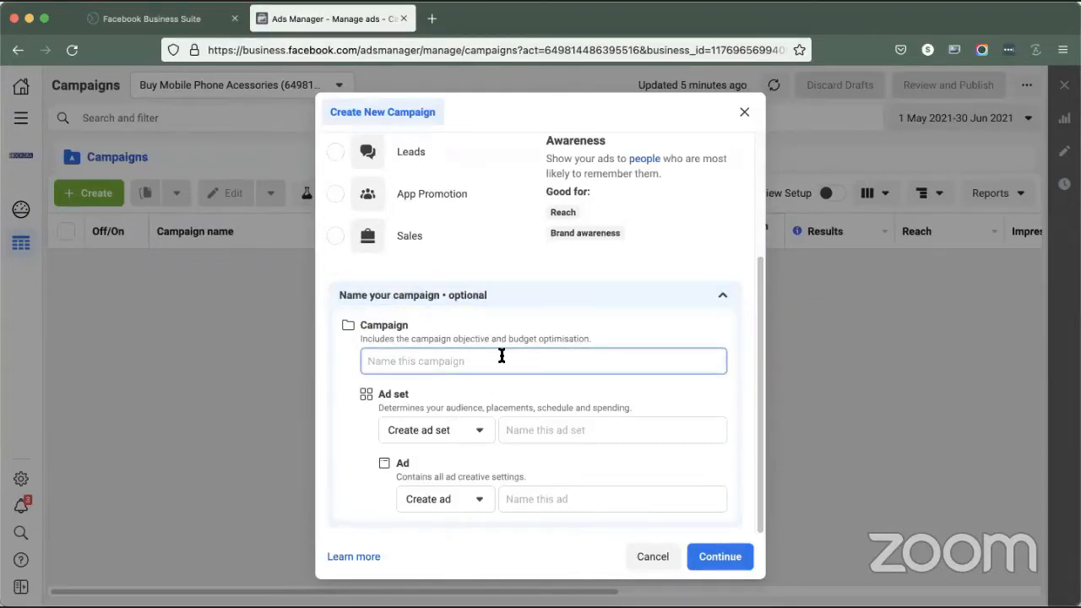
{"action": "type", "text": "Awareness - Sockora - Pakistan"}
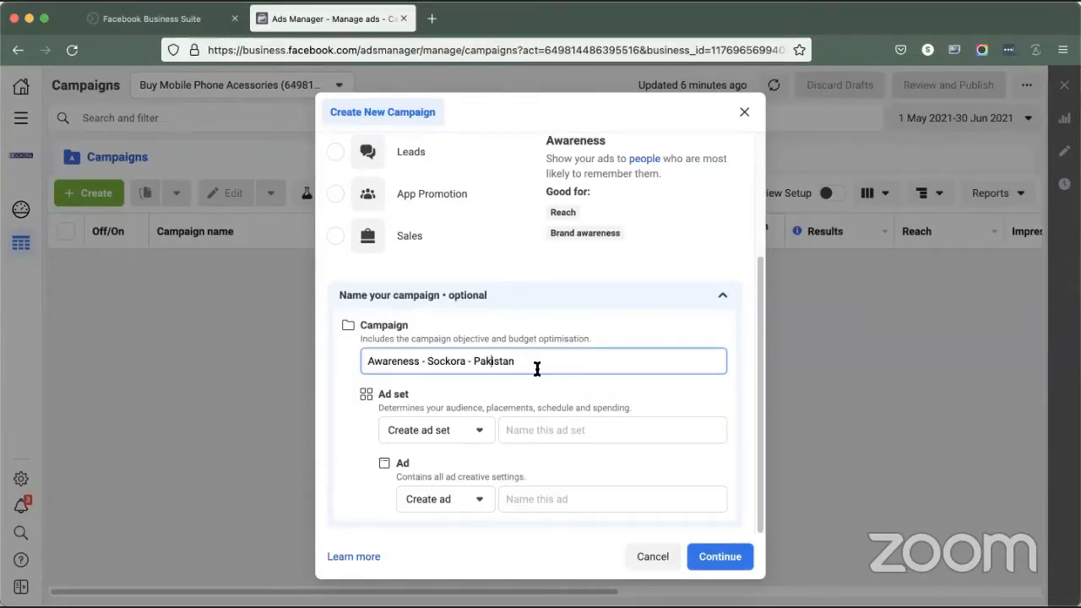
{"action": "double_click", "coordinate": [488, 363]}
{"action": "key", "text": "BackSpace"}
{"action": "key", "text": "BackSpace"}
{"action": "key", "text": "BackSpace"}
{"action": "type", "text": "(16th Nov 2021)"}
Step: Name the ad set "Gender All, Pakistan, Child Products" and the ad "Child Category - Ad 1"
{"action": "left_click", "coordinate": [573, 431]}
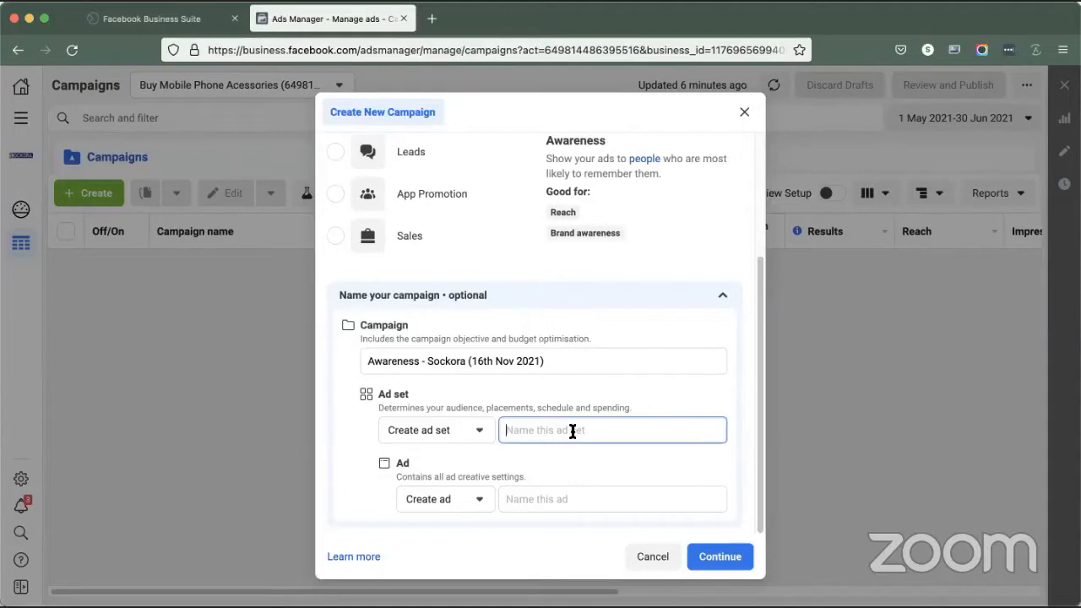
{"action": "type", "text": "Gender All, Pakistan, Child Products"}
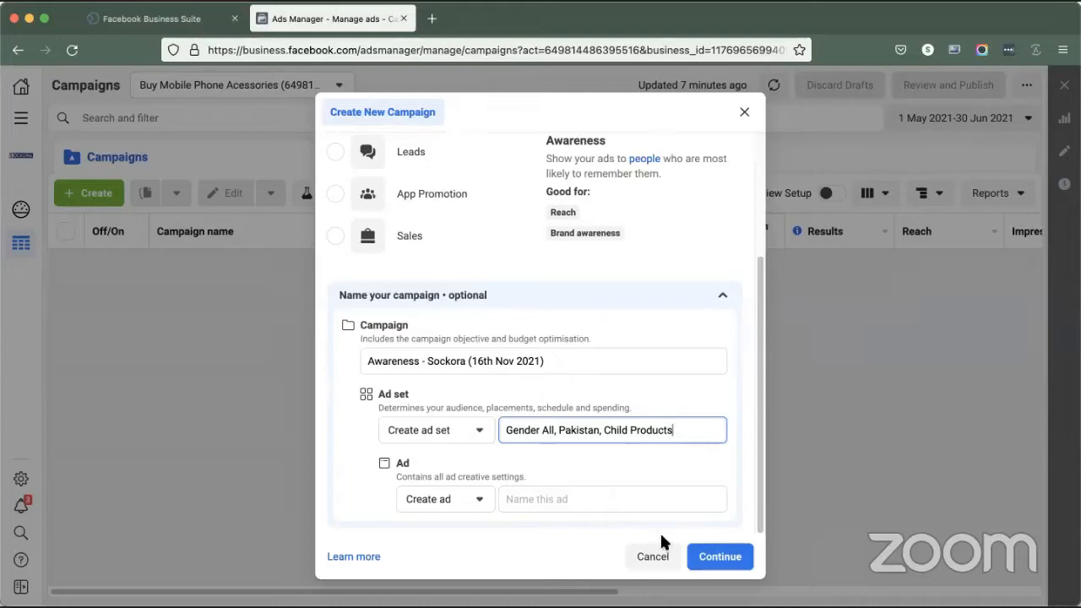
{"action": "left_click", "coordinate": [585, 498]}
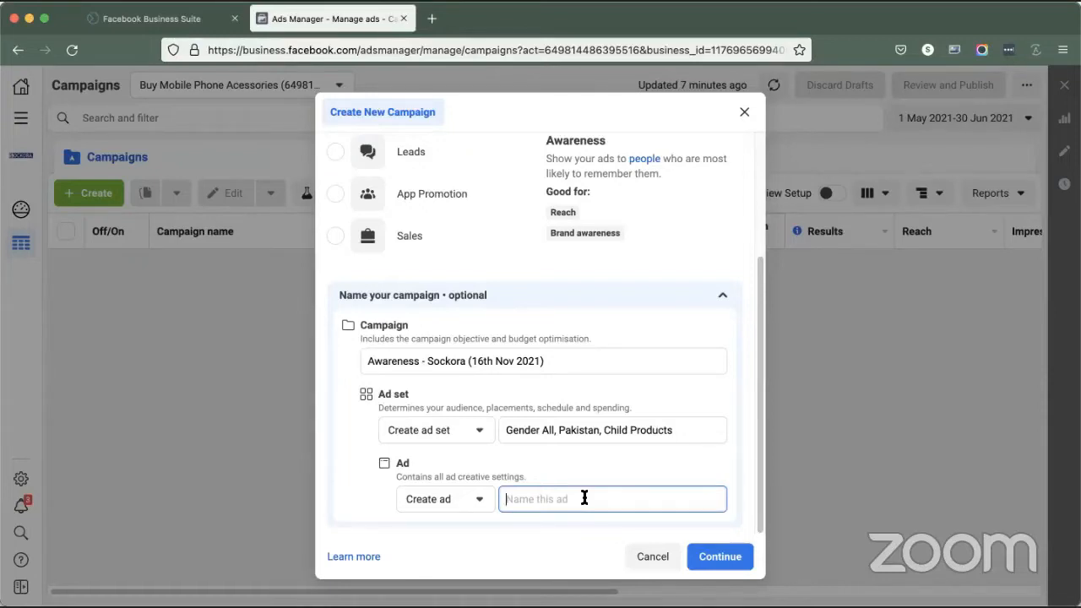
{"action": "type", "text": "Chil"}
{"action": "key", "text": "BackSpace"}
{"action": "key", "text": "BackSpace"}
{"action": "key", "text": "BackSpace"}
{"action": "type", "text": "hild Category - Add"}
{"action": "key", "text": "BackSpace"}
{"action": "type", "text": "1"}
Step: Check the campaign, ad set and ad names, and continue to the campaign's editing page
{"action": "scroll", "coordinate": [598, 386], "scroll_direction": "up", "scroll_amount": 2}
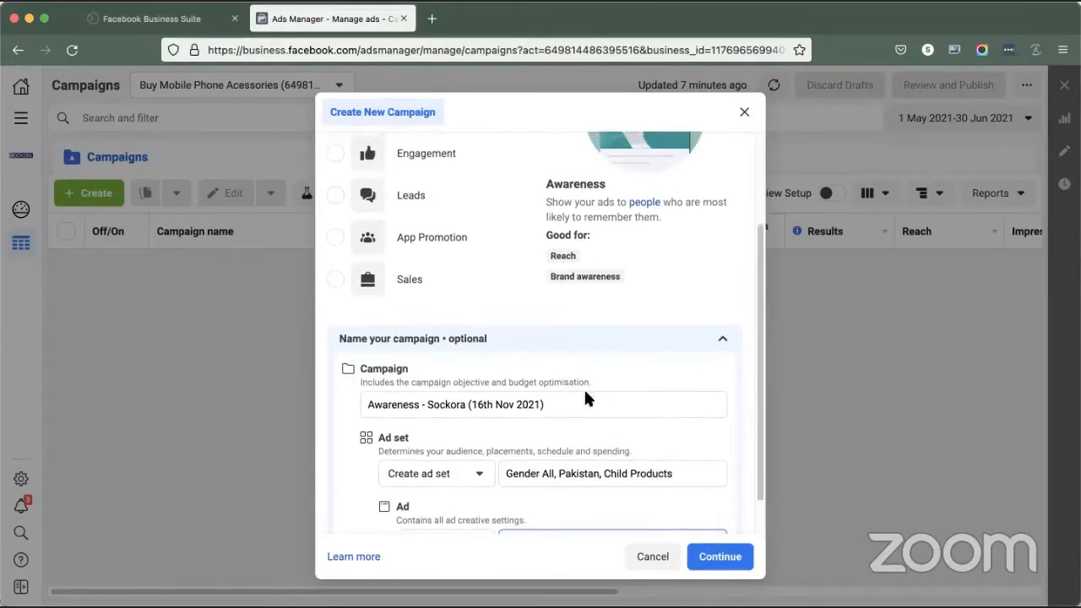
{"action": "scroll", "coordinate": [587, 401], "scroll_direction": "down", "scroll_amount": 2}
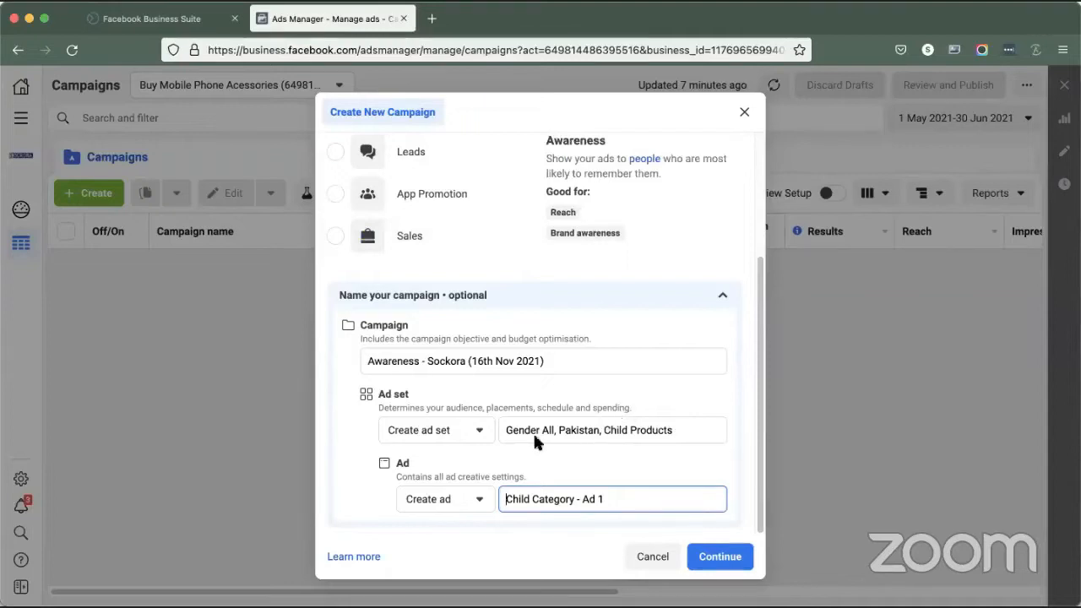
{"action": "mouse_move", "coordinate": [425, 362]}
{"action": "left_mouse_down"}
{"action": "mouse_move", "coordinate": [374, 361]}
{"action": "mouse_move", "coordinate": [420, 363]}
{"action": "left_mouse_up"}
{"action": "left_click", "coordinate": [378, 361]}
{"action": "left_click", "coordinate": [420, 362]}
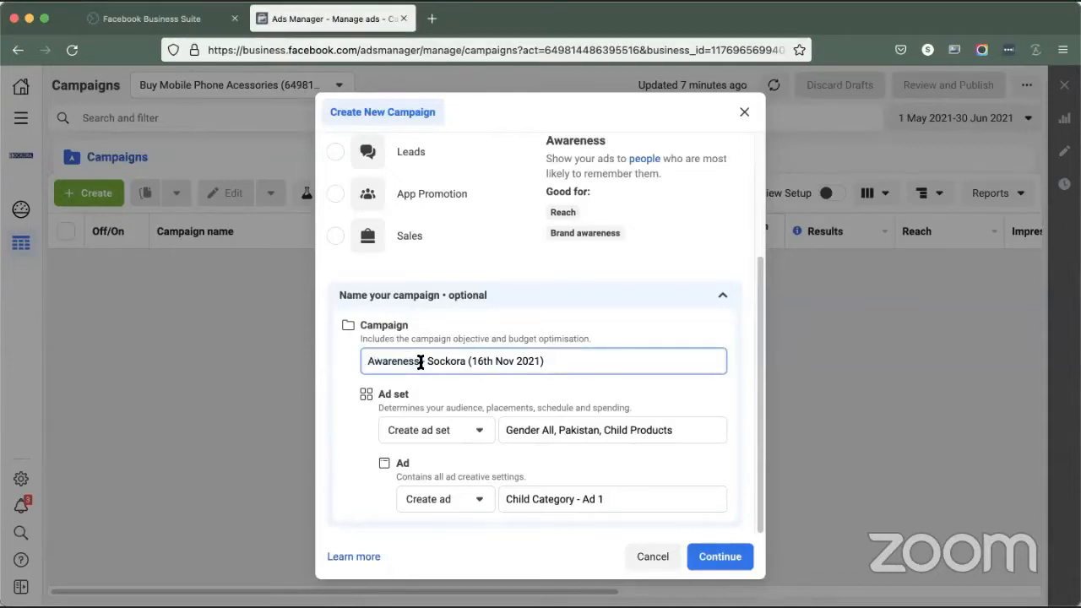
{"action": "left_click", "coordinate": [508, 499]}
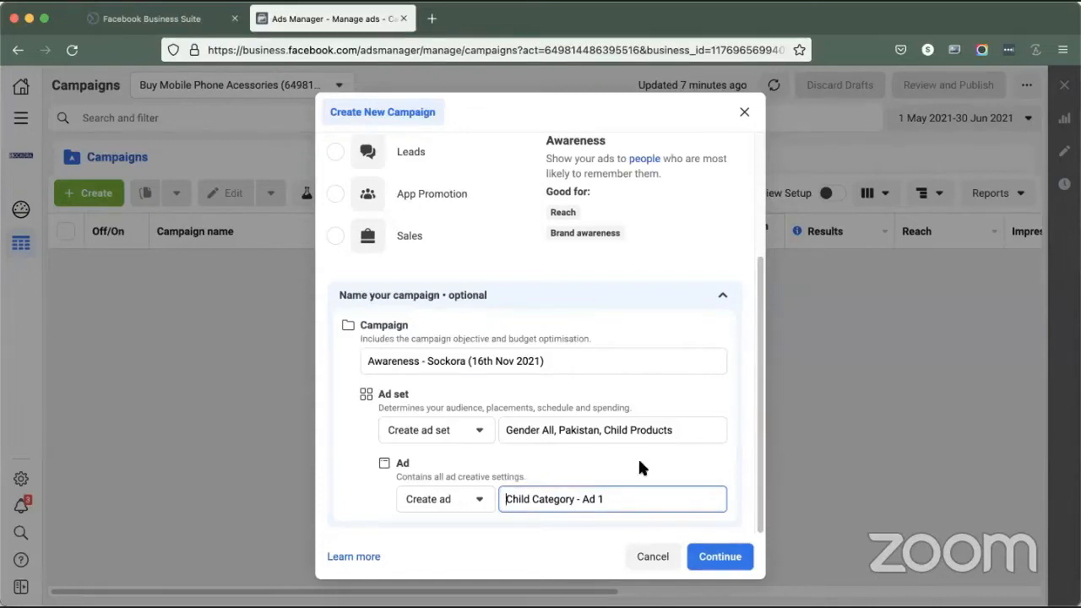
{"action": "left_click", "coordinate": [718, 556]}
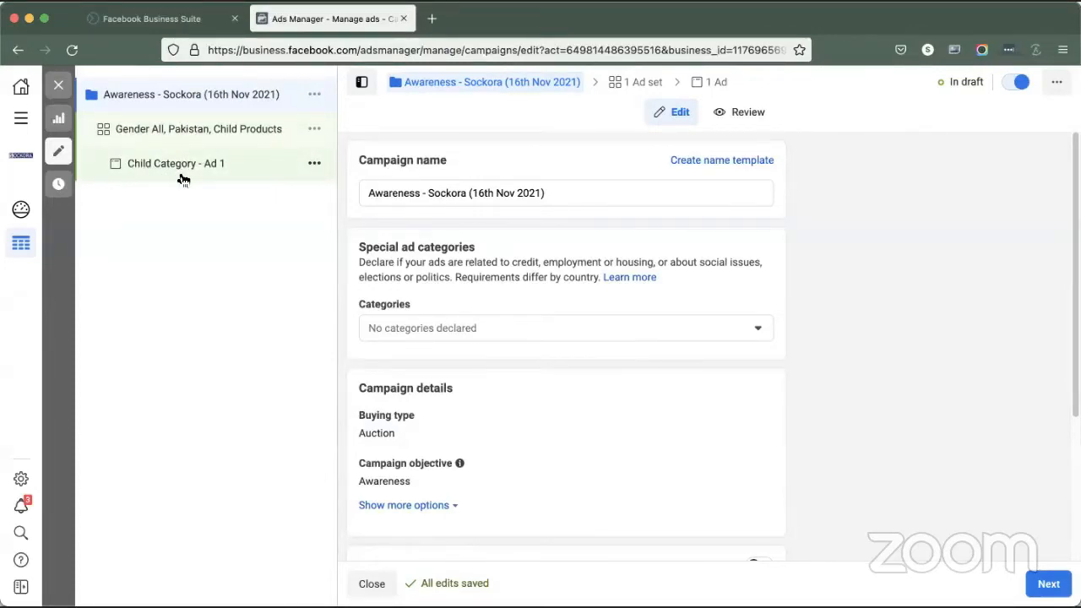
Step: Review the campaign name and the special ad category options without declaring a category
{"action": "triple_click", "coordinate": [573, 194]}
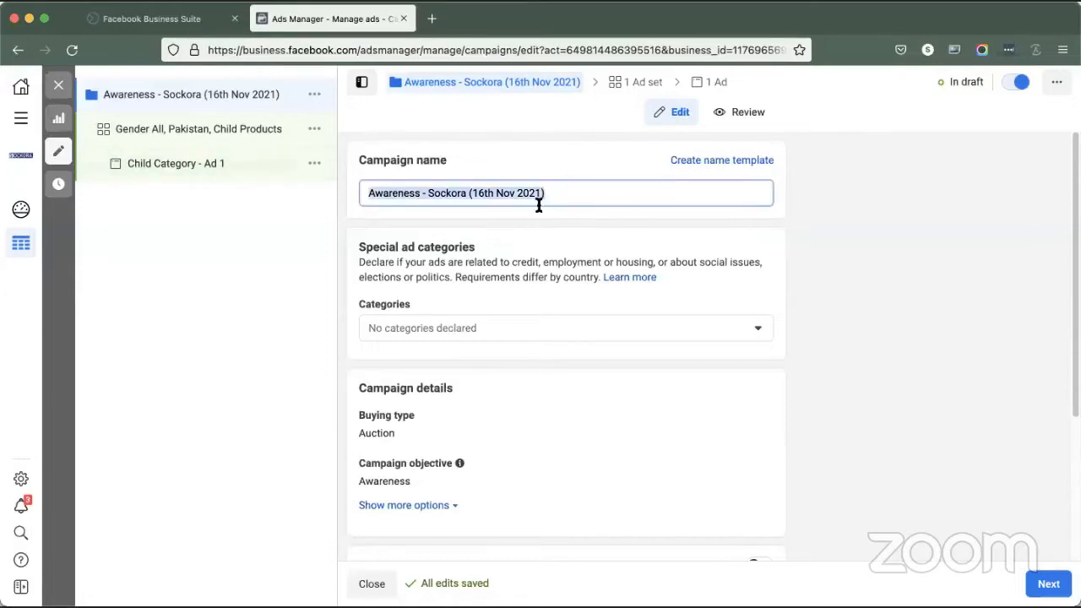
{"action": "left_click", "coordinate": [427, 230]}
{"action": "scroll", "coordinate": [413, 245], "scroll_direction": "down", "scroll_amount": 2}
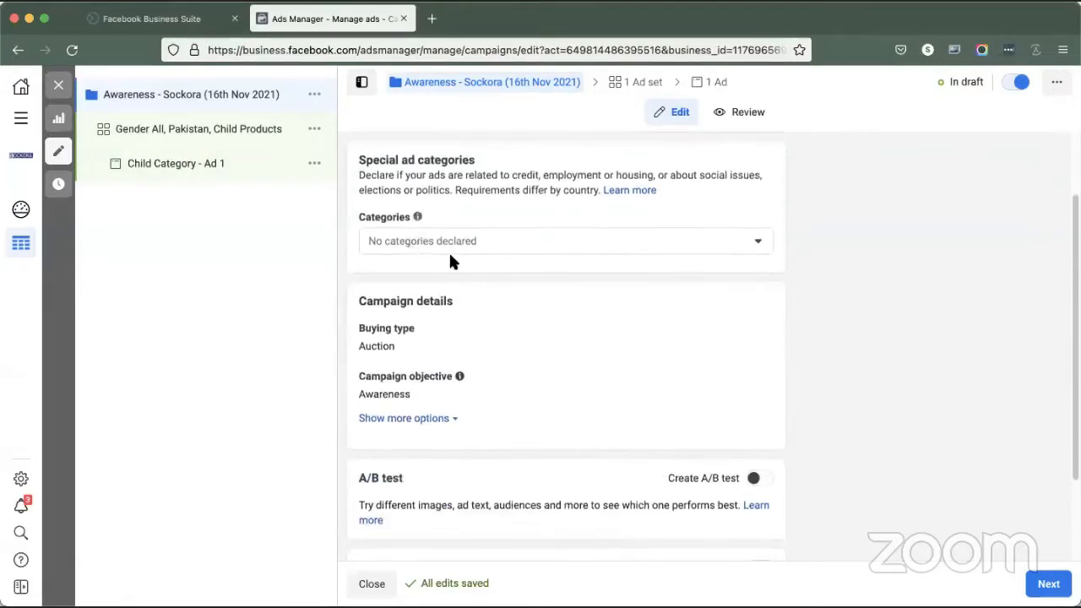
{"action": "left_click", "coordinate": [476, 244]}
{"action": "scroll", "coordinate": [492, 372], "scroll_direction": "down", "scroll_amount": 1}
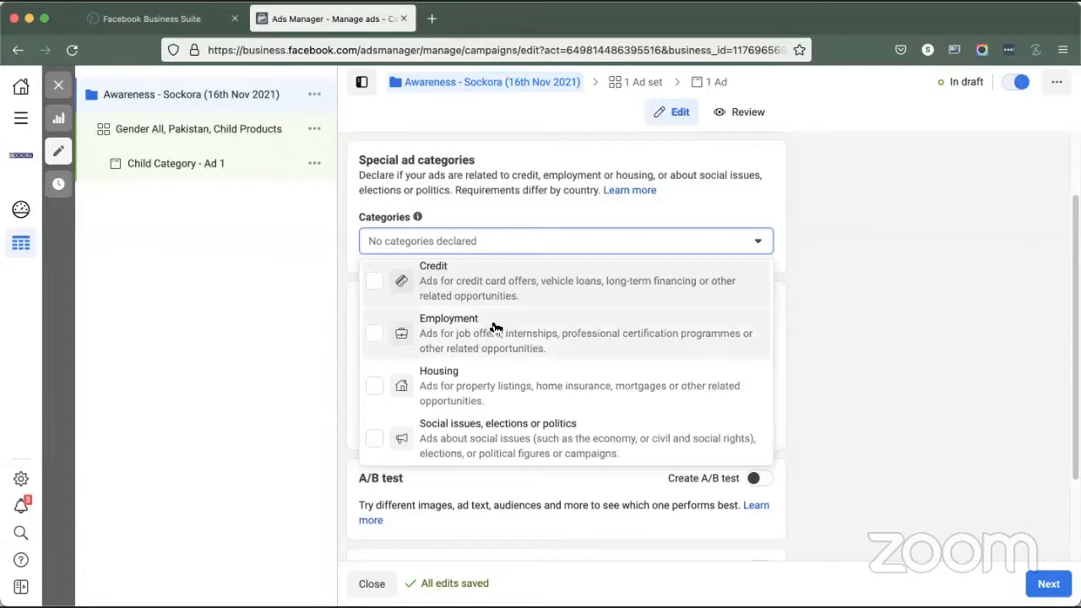
{"action": "scroll", "coordinate": [496, 329], "scroll_direction": "up", "scroll_amount": 1}
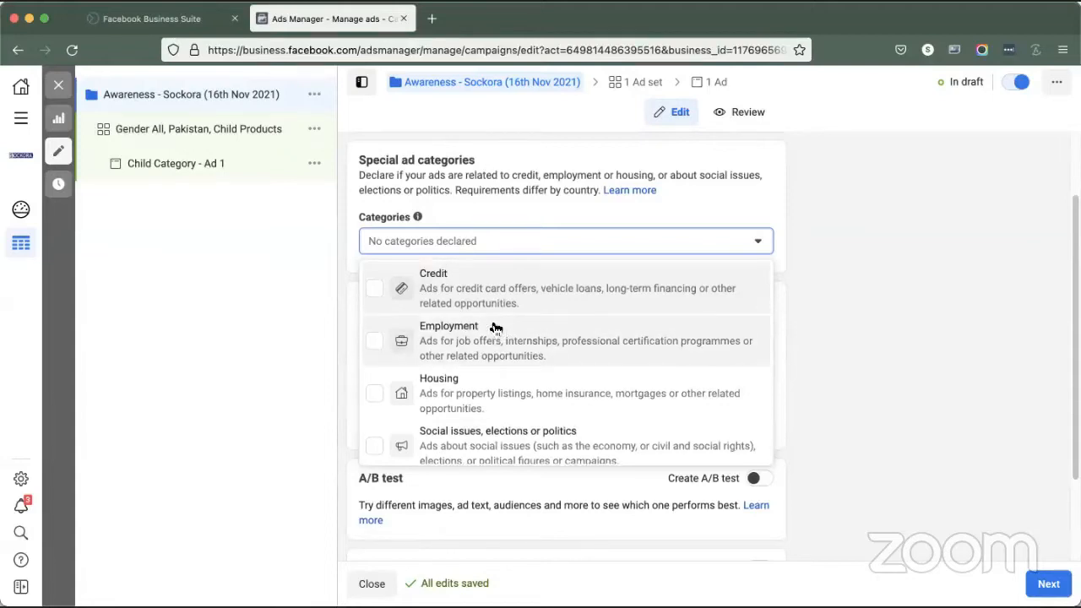
{"action": "left_click", "coordinate": [471, 494]}
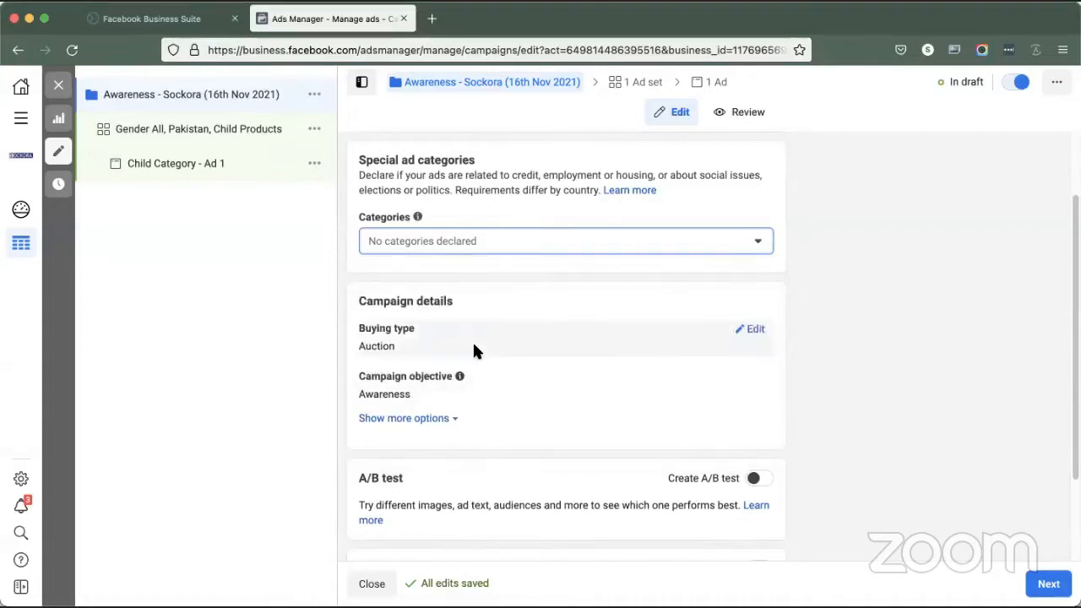
Step: Turn on the A/B test option for the Awareness campaign
{"action": "scroll", "coordinate": [472, 340], "scroll_direction": "down", "scroll_amount": 1}
{"action": "scroll", "coordinate": [421, 342], "scroll_direction": "down", "scroll_amount": 2}
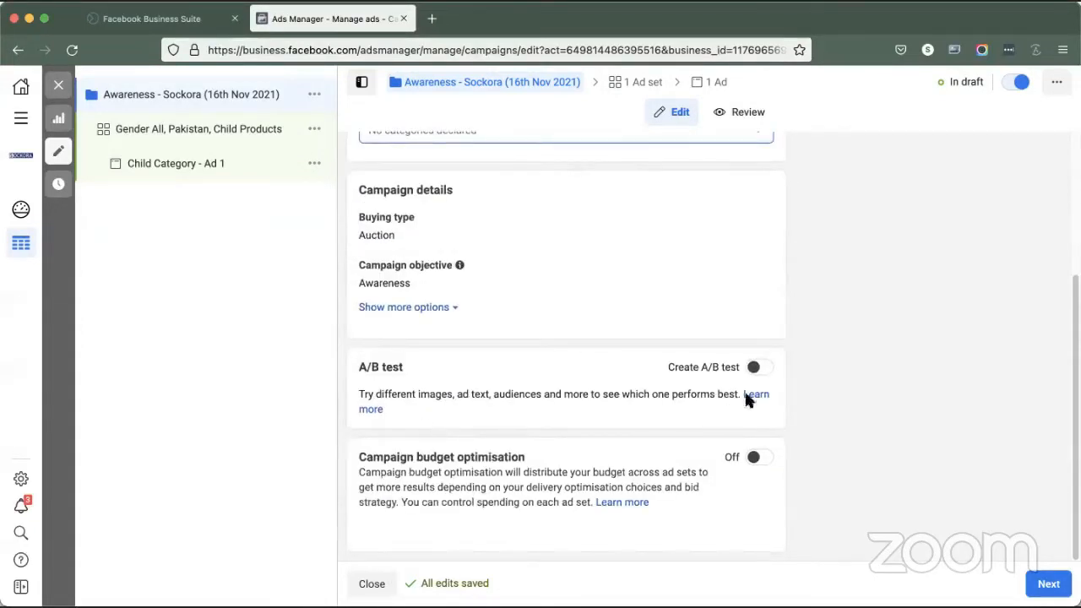
{"action": "left_click", "coordinate": [760, 369]}
{"action": "scroll", "coordinate": [529, 383], "scroll_direction": "down", "scroll_amount": 1}
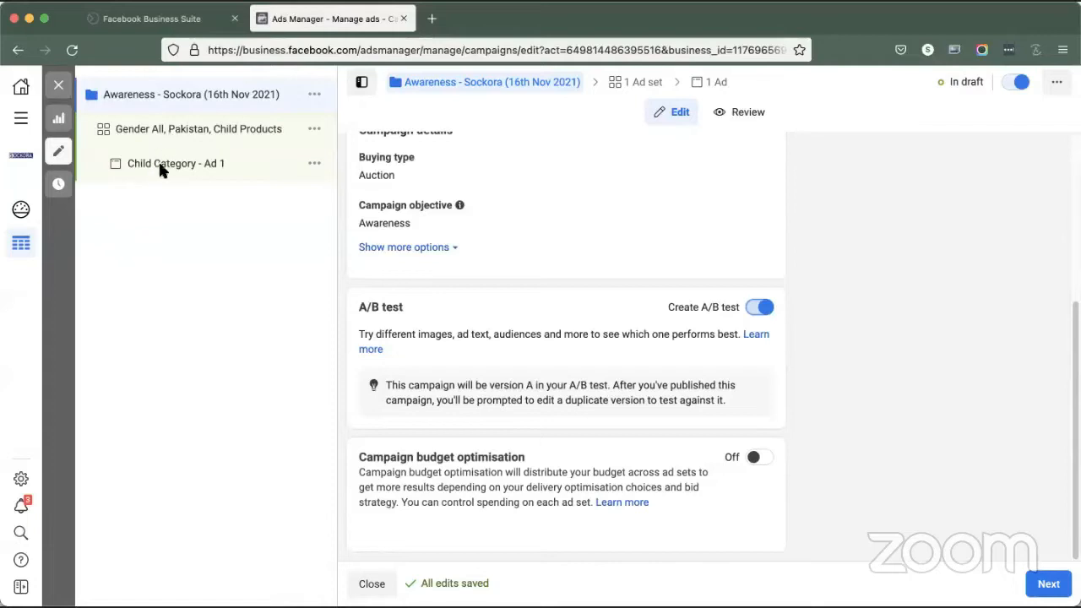
{"action": "key", "text": "ctrl+a"}
{"action": "mouse_move", "coordinate": [126, 239]}
{"action": "left_mouse_down"}
{"action": "mouse_move", "coordinate": [159, 237]}
{"action": "mouse_move", "coordinate": [163, 314]}
{"action": "mouse_move", "coordinate": [102, 231]}
{"action": "mouse_move", "coordinate": [128, 239]}
{"action": "left_mouse_up"}
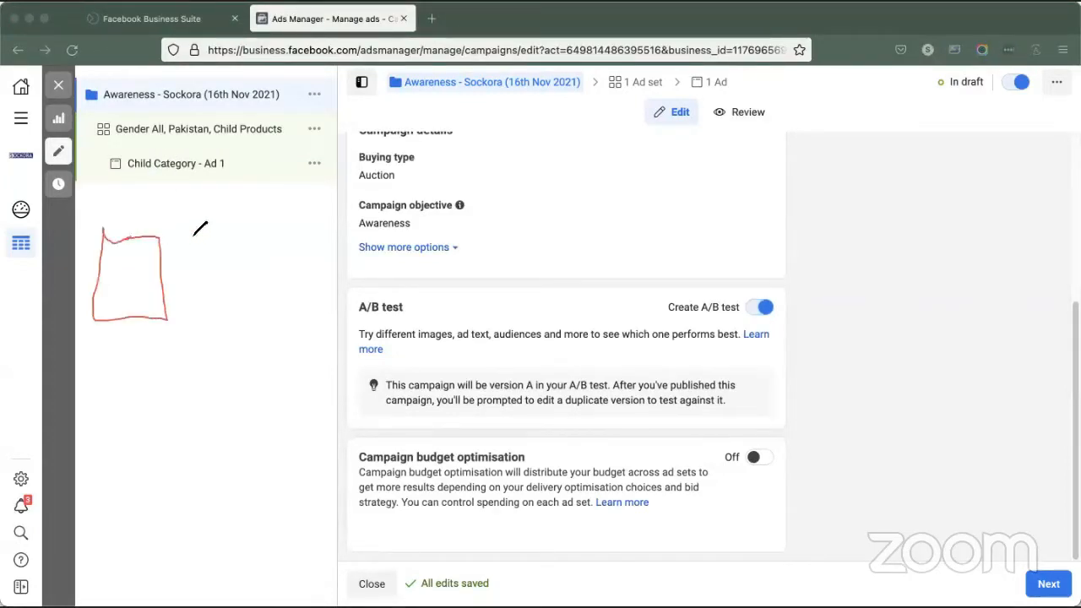
{"action": "mouse_move", "coordinate": [195, 235]}
{"action": "left_mouse_down"}
{"action": "mouse_move", "coordinate": [251, 238]}
{"action": "mouse_move", "coordinate": [178, 322]}
{"action": "mouse_move", "coordinate": [183, 243]}
{"action": "left_mouse_up"}
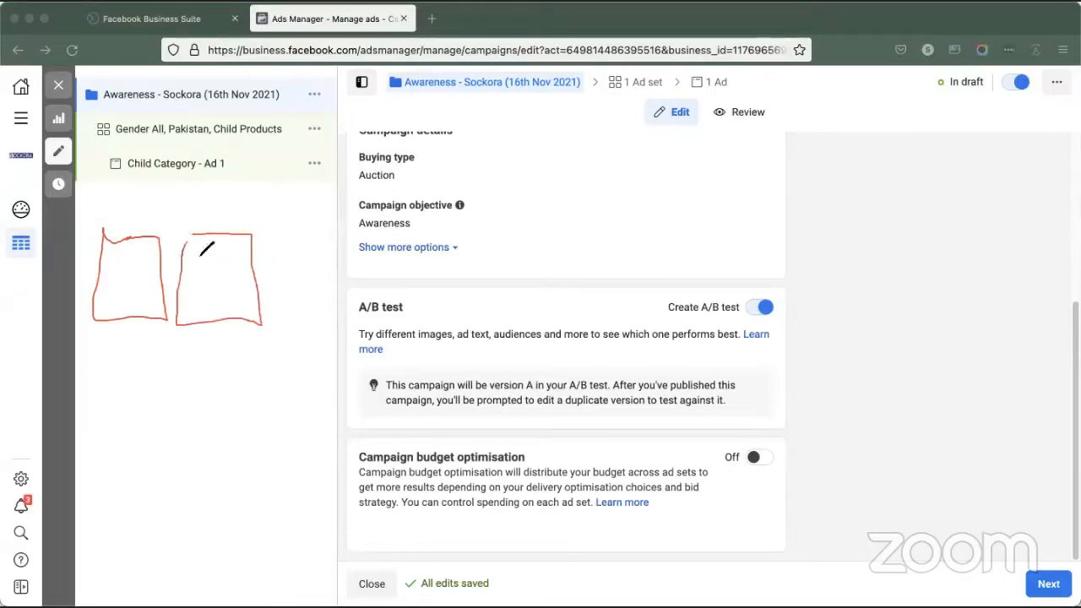
{"action": "mouse_move", "coordinate": [287, 233]}
{"action": "left_mouse_down"}
{"action": "mouse_move", "coordinate": [330, 229]}
{"action": "mouse_move", "coordinate": [335, 306]}
{"action": "mouse_move", "coordinate": [285, 311]}
{"action": "mouse_move", "coordinate": [284, 234]}
{"action": "left_mouse_up"}
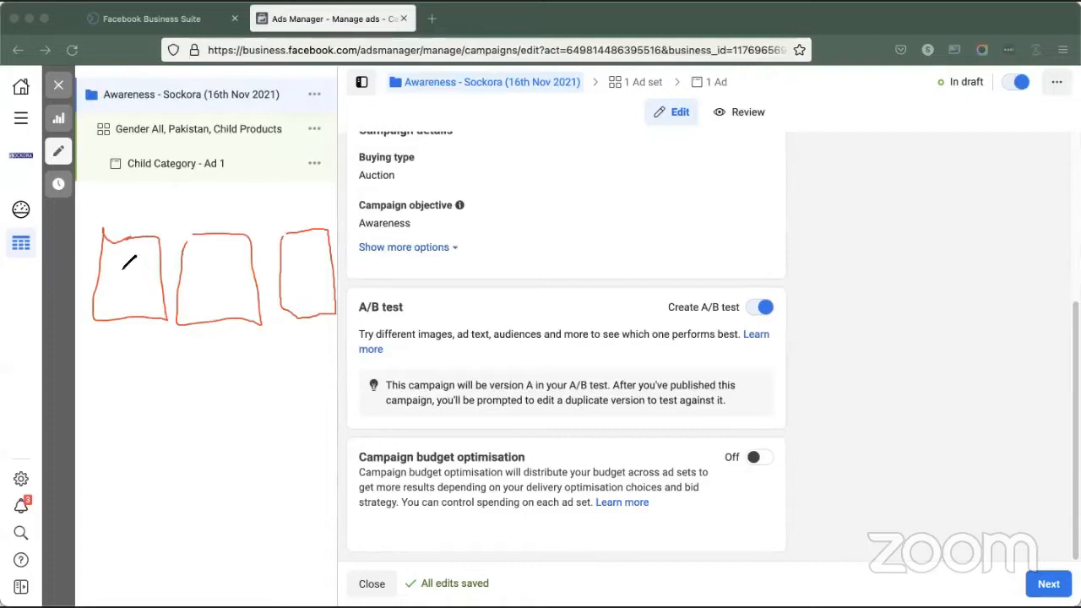
{"action": "mouse_move", "coordinate": [122, 264]}
{"action": "left_mouse_down"}
{"action": "mouse_move", "coordinate": [137, 261]}
{"action": "mouse_move", "coordinate": [144, 306]}
{"action": "left_mouse_up"}
{"action": "mouse_move", "coordinate": [207, 257]}
{"action": "left_mouse_down"}
{"action": "mouse_move", "coordinate": [223, 256]}
{"action": "mouse_move", "coordinate": [223, 301]}
{"action": "left_mouse_up"}
{"action": "left_click_drag", "start_coordinate": [300, 247], "coordinate": [309, 267]}
{"action": "left_click_drag", "start_coordinate": [307, 283], "coordinate": [319, 286]}
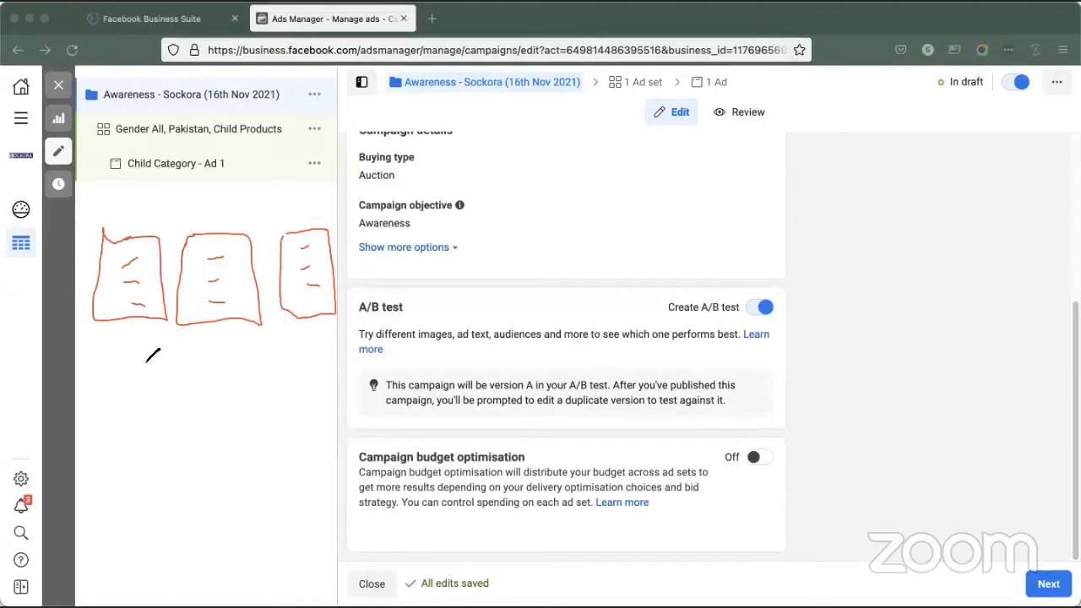
{"action": "mouse_move", "coordinate": [142, 362]}
{"action": "left_mouse_down"}
{"action": "mouse_move", "coordinate": [271, 387]}
{"action": "mouse_move", "coordinate": [140, 500]}
{"action": "mouse_move", "coordinate": [142, 356]}
{"action": "left_mouse_up"}
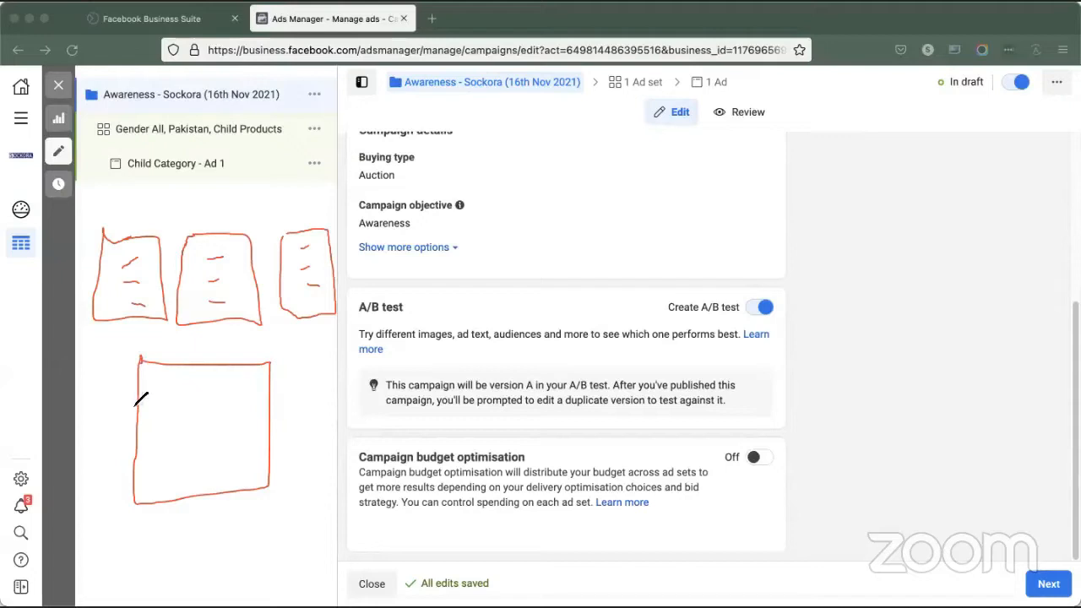
{"action": "left_click_drag", "start_coordinate": [142, 405], "coordinate": [261, 405]}
{"action": "left_click_drag", "start_coordinate": [135, 460], "coordinate": [267, 456]}
{"action": "mouse_move", "coordinate": [209, 365]}
{"action": "left_mouse_down"}
{"action": "mouse_move", "coordinate": [215, 410]}
{"action": "mouse_move", "coordinate": [184, 384]}
{"action": "mouse_move", "coordinate": [251, 378]}
{"action": "left_mouse_up"}
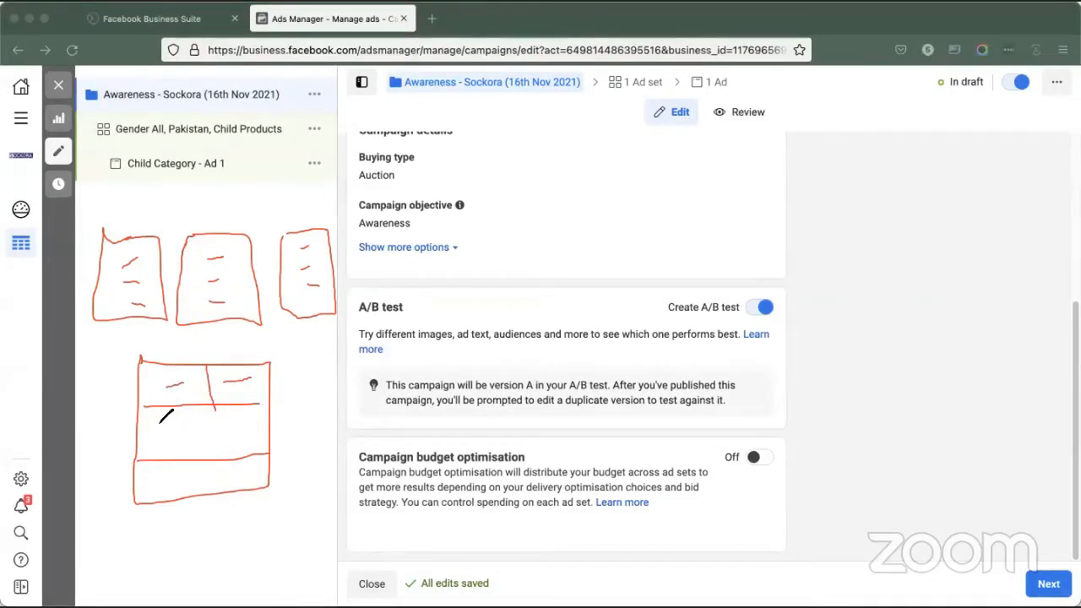
{"action": "left_click_drag", "start_coordinate": [174, 338], "coordinate": [240, 337]}
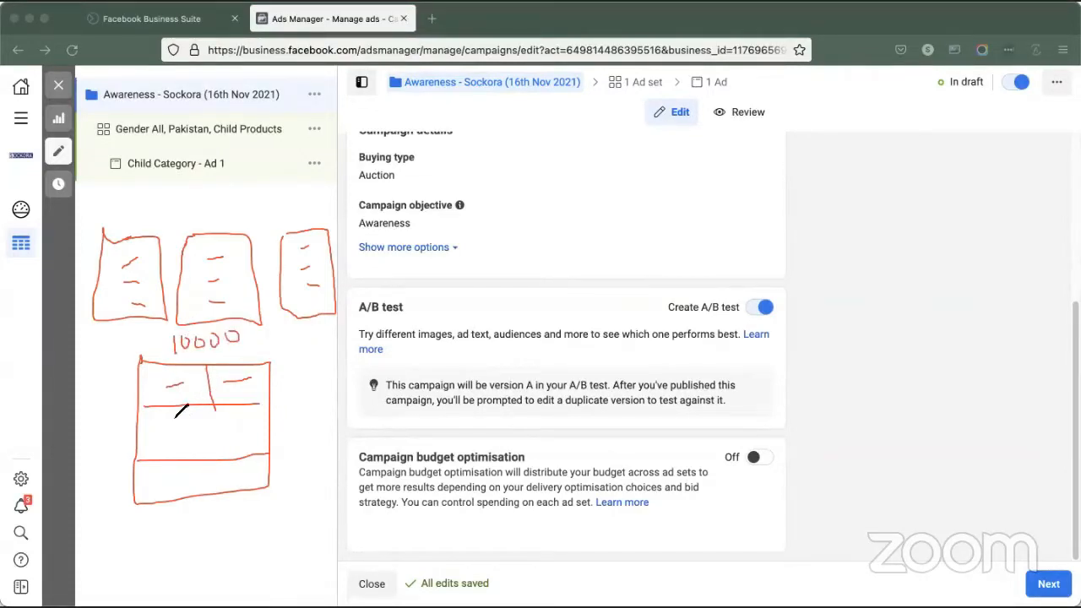
{"action": "mouse_move", "coordinate": [168, 421]}
{"action": "left_mouse_down"}
{"action": "mouse_move", "coordinate": [168, 432]}
{"action": "mouse_move", "coordinate": [190, 421]}
{"action": "mouse_move", "coordinate": [235, 431]}
{"action": "mouse_move", "coordinate": [251, 420]}
{"action": "left_mouse_up"}
{"action": "left_click_drag", "start_coordinate": [198, 442], "coordinate": [221, 458]}
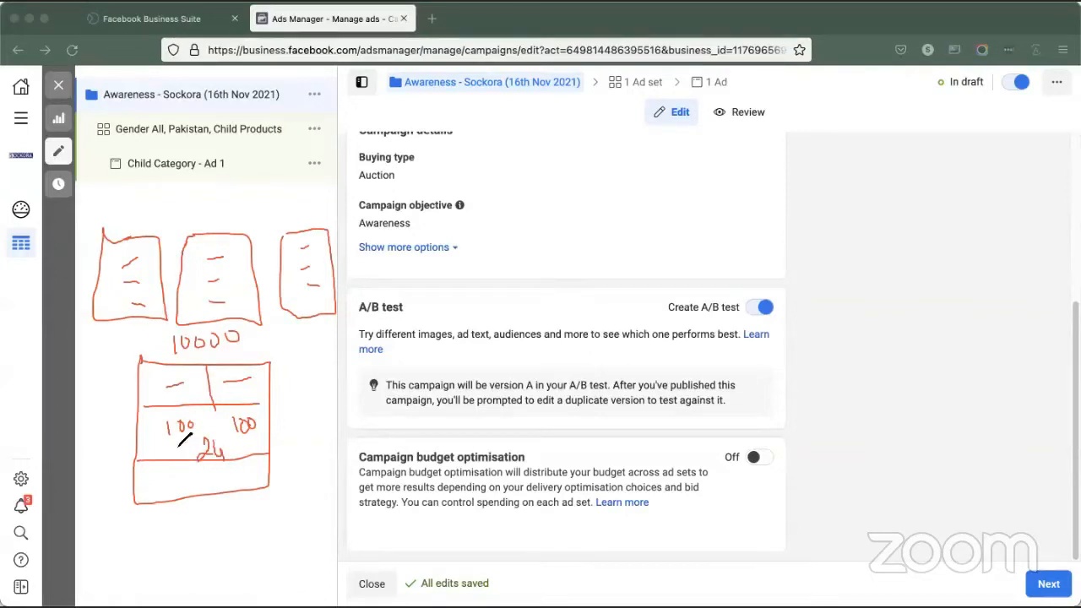
{"action": "mouse_move", "coordinate": [180, 438]}
{"action": "left_mouse_down"}
{"action": "mouse_move", "coordinate": [216, 479]}
{"action": "mouse_move", "coordinate": [253, 441]}
{"action": "mouse_move", "coordinate": [205, 481]}
{"action": "mouse_move", "coordinate": [179, 438]}
{"action": "left_mouse_up"}
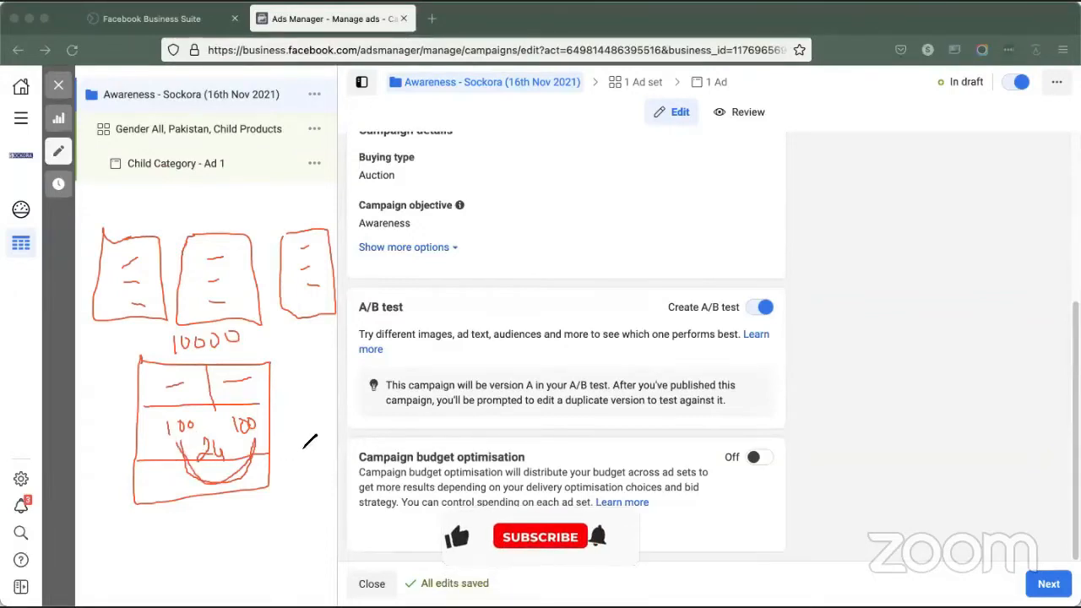
{"action": "left_click_drag", "start_coordinate": [295, 437], "coordinate": [333, 449]}
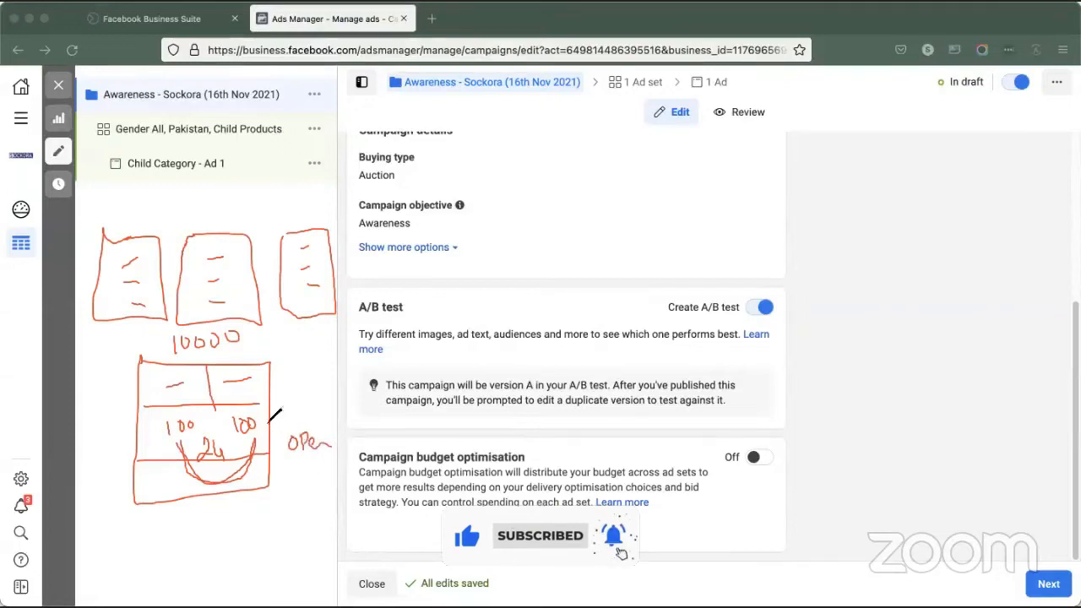
{"action": "left_click_drag", "start_coordinate": [232, 368], "coordinate": [237, 418]}
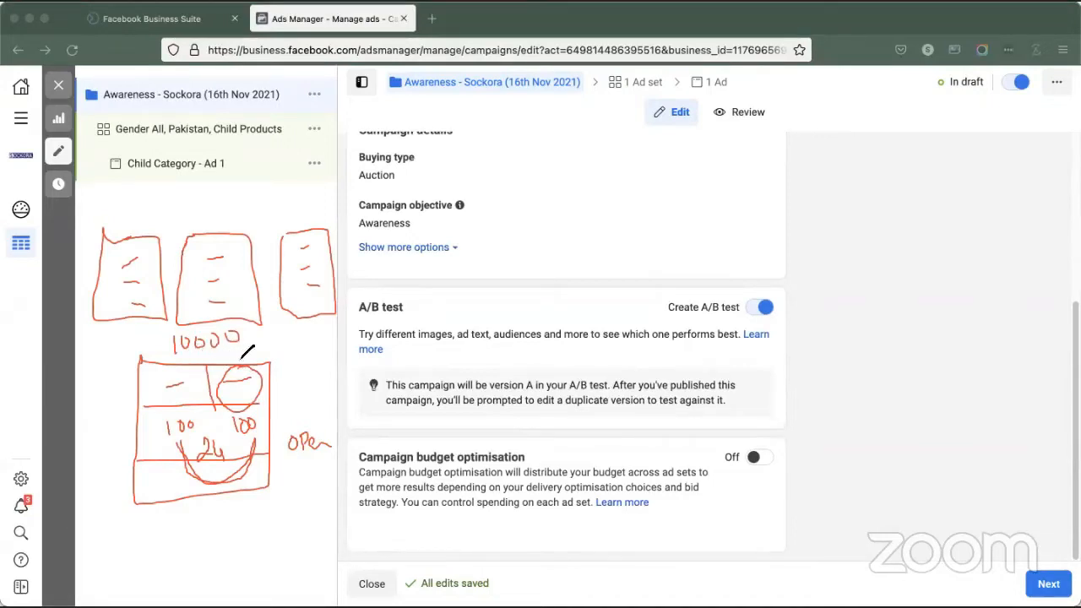
{"action": "mouse_move", "coordinate": [238, 328]}
{"action": "left_mouse_down"}
{"action": "mouse_move", "coordinate": [184, 349]}
{"action": "mouse_move", "coordinate": [268, 340]}
{"action": "left_mouse_up"}
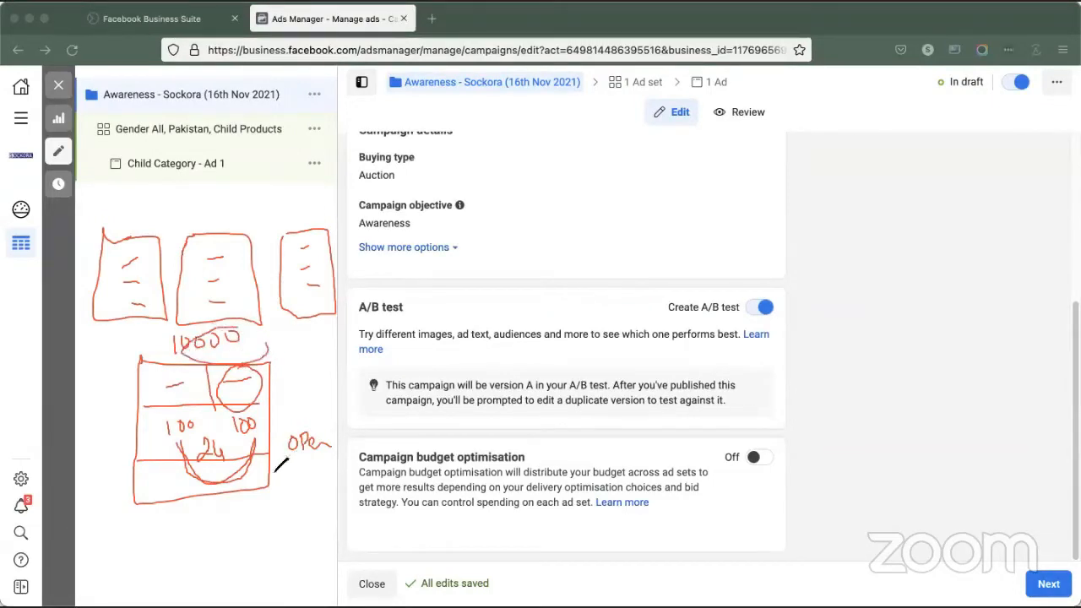
{"action": "left_click_drag", "start_coordinate": [272, 397], "coordinate": [272, 525]}
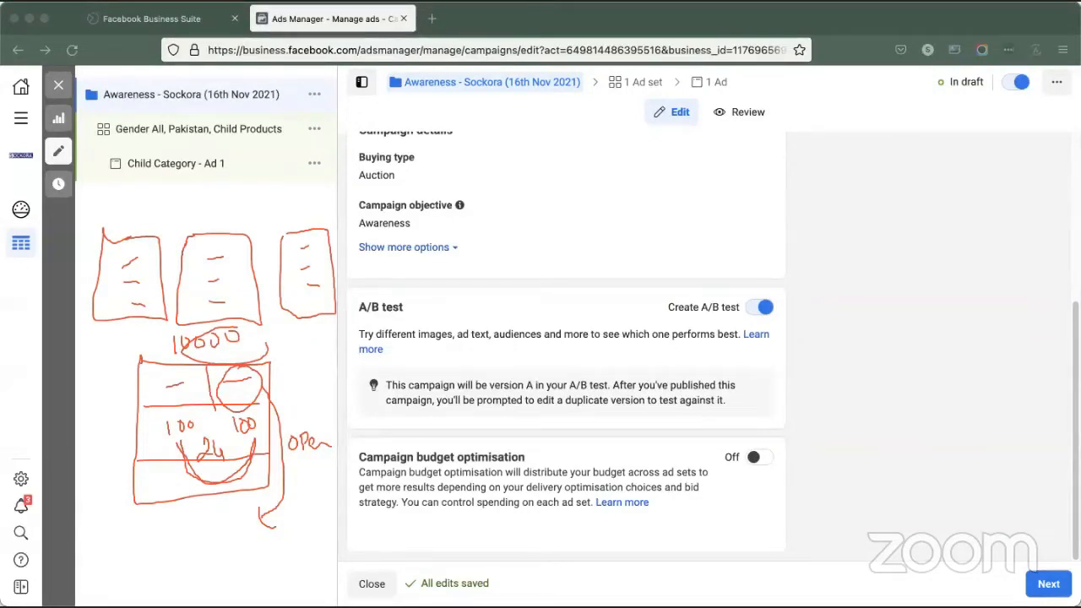
{"action": "left_click", "coordinate": [786, 580]}
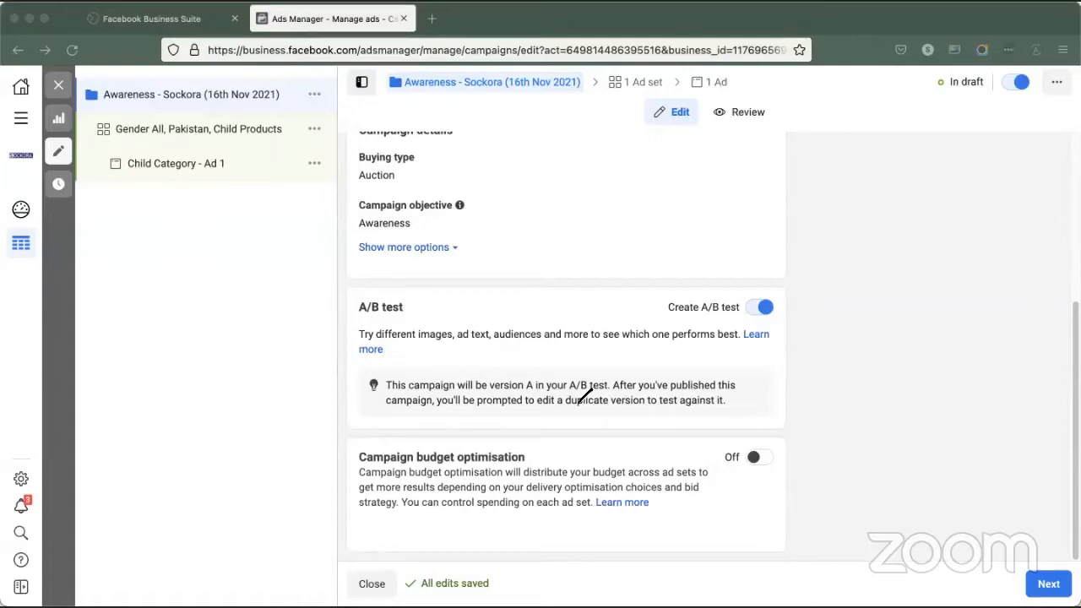
Step: Turn off the campaign's A/B test and open the settings of the "Gender All, Pakistan, Child Products" ad set
{"action": "left_click", "coordinate": [763, 307]}
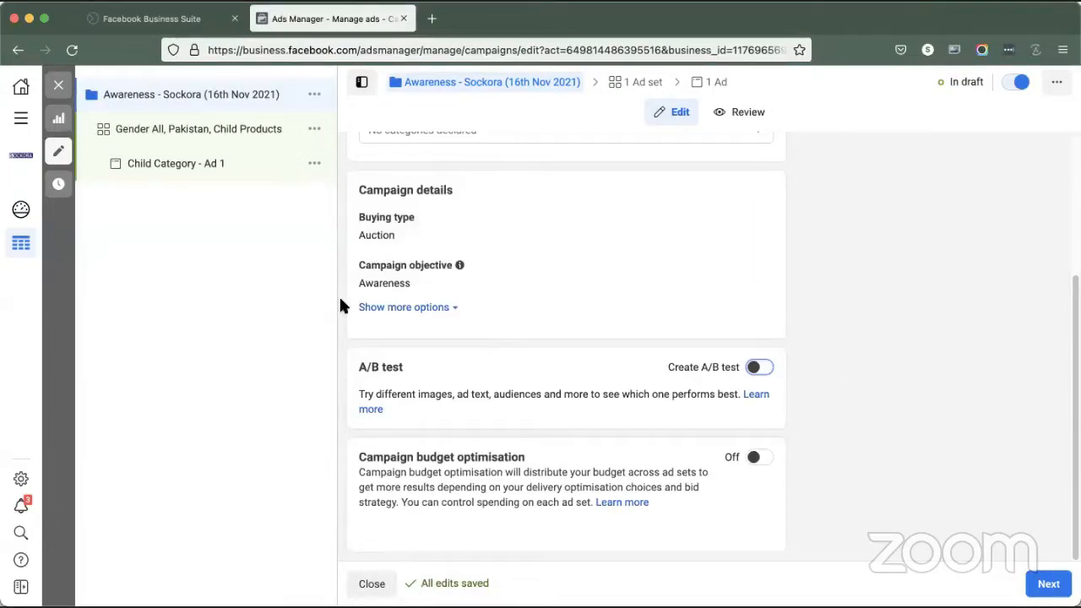
{"action": "scroll", "coordinate": [449, 330], "scroll_direction": "up", "scroll_amount": 5}
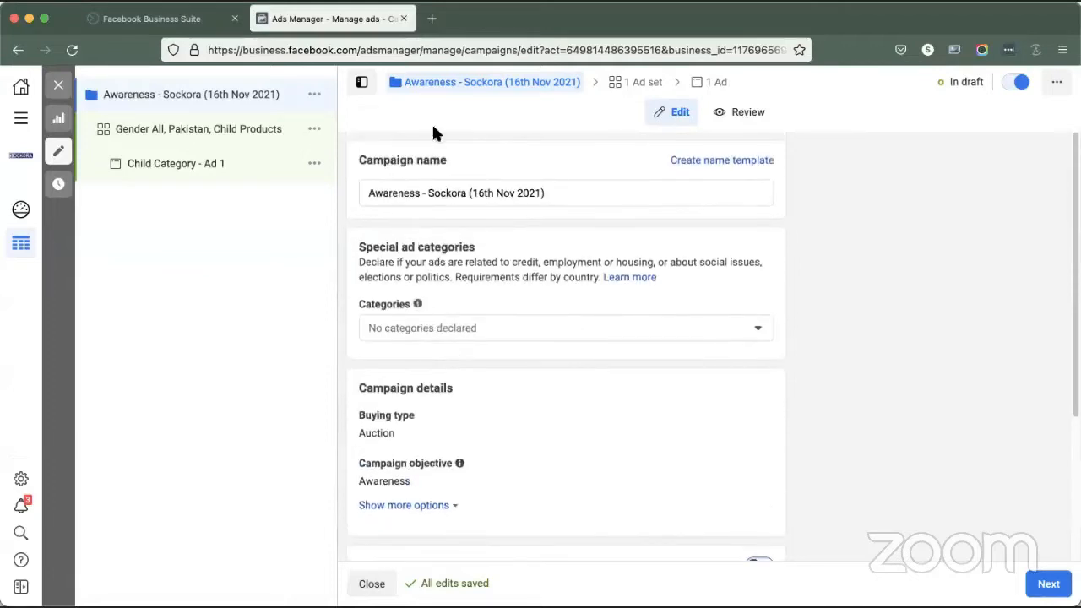
{"action": "left_click", "coordinate": [161, 133]}
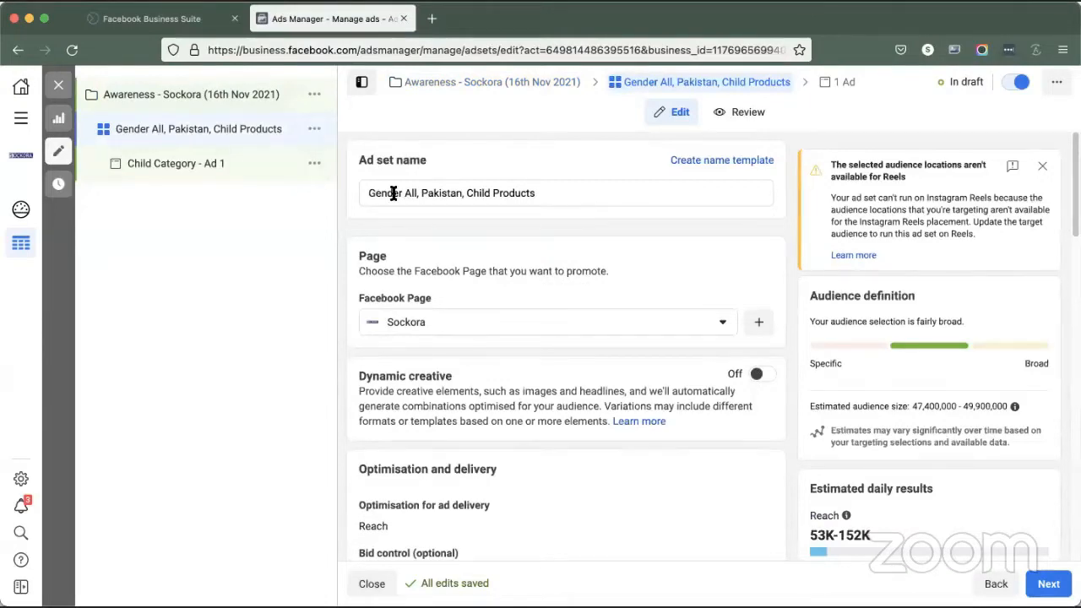
Step: Choose Sockora, under Buy Mobile Phone Accessories, as the Facebook Page that the ad set promotes
{"action": "scroll", "coordinate": [433, 303], "scroll_direction": "down", "scroll_amount": 1}
{"action": "left_click", "coordinate": [490, 293]}
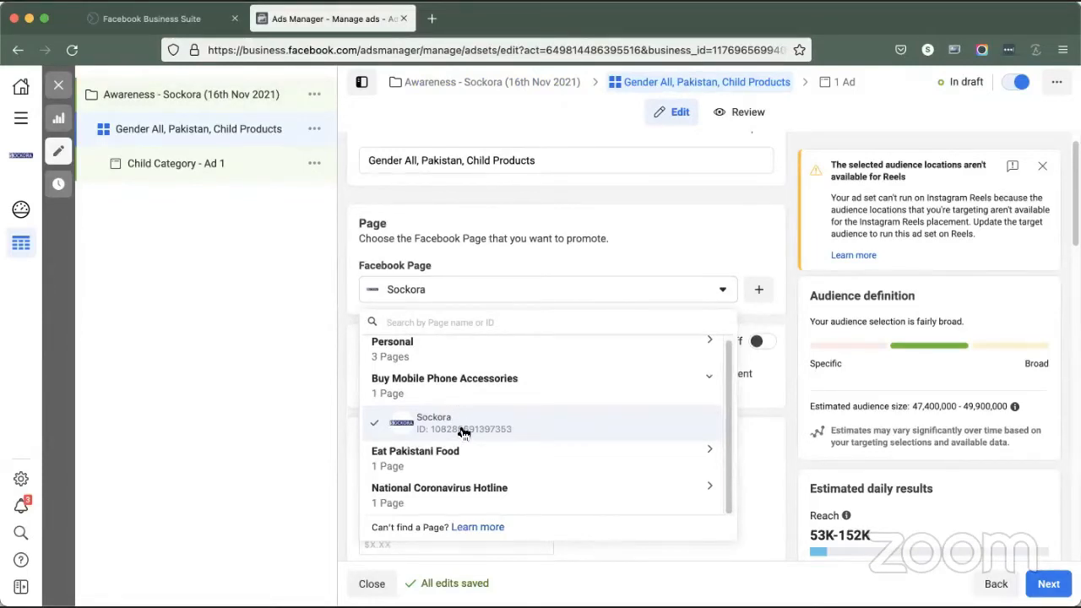
{"action": "scroll", "coordinate": [452, 425], "scroll_direction": "up", "scroll_amount": 1}
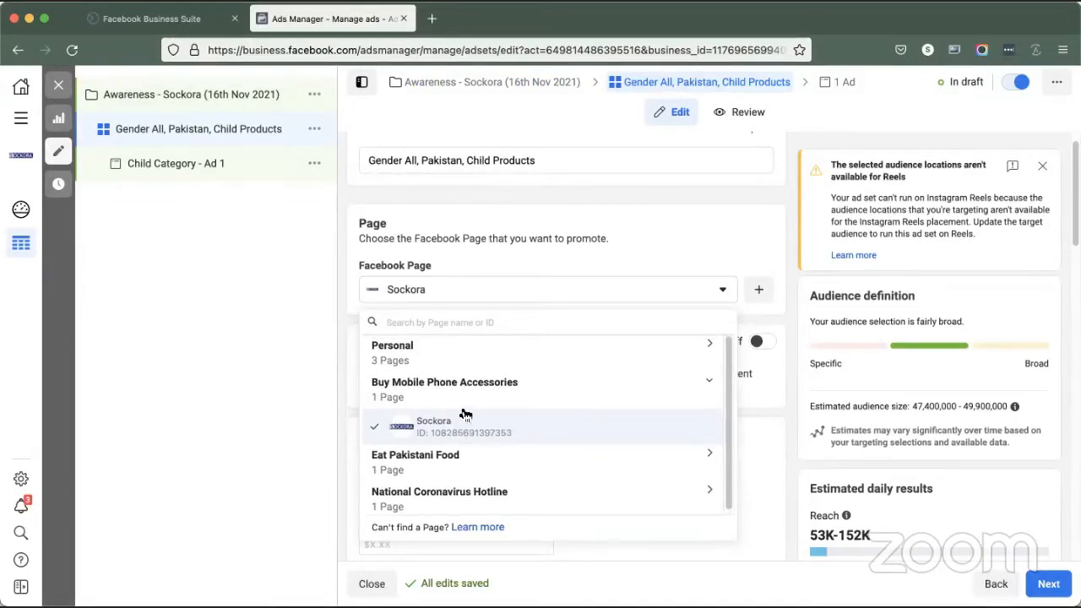
{"action": "left_click", "coordinate": [445, 433]}
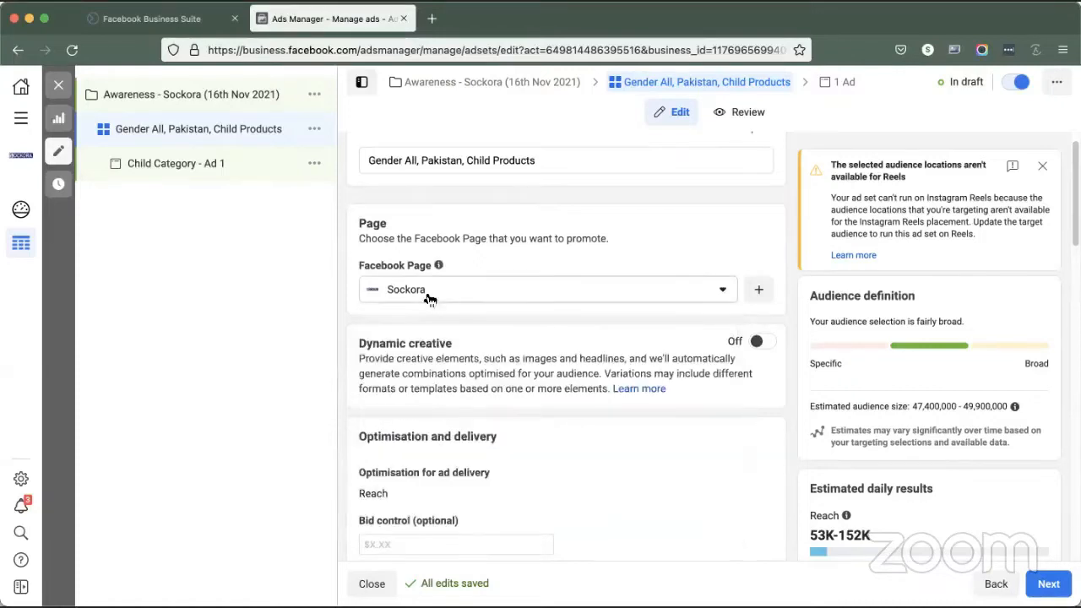
Step: Turn on dynamic creative for the ad set and accept the explanation of how it works
{"action": "scroll", "coordinate": [441, 357], "scroll_direction": "down", "scroll_amount": 2}
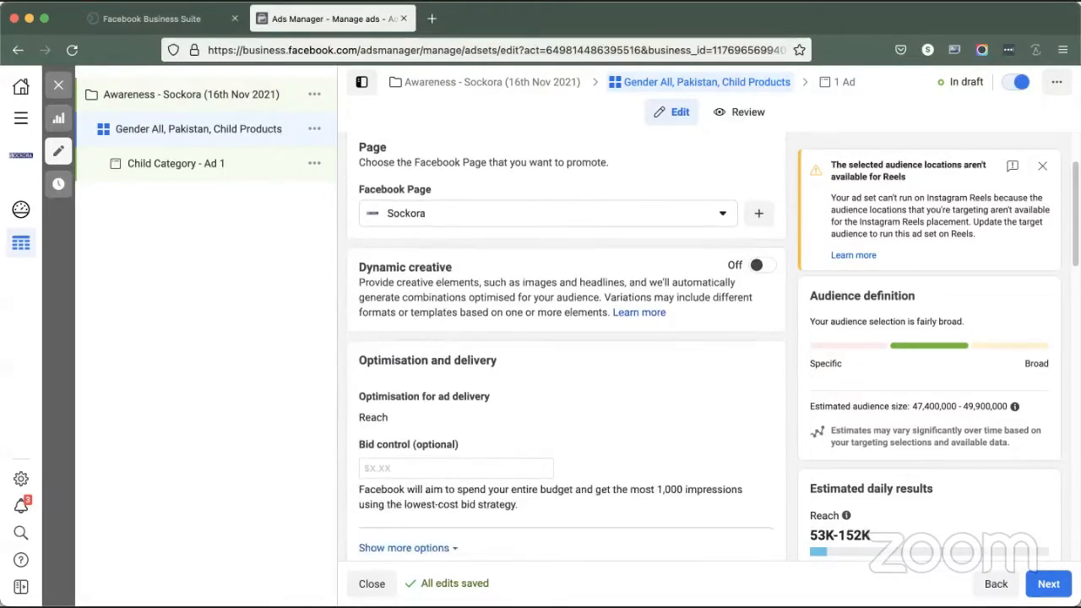
{"action": "left_click", "coordinate": [766, 267]}
{"action": "left_click", "coordinate": [692, 366]}
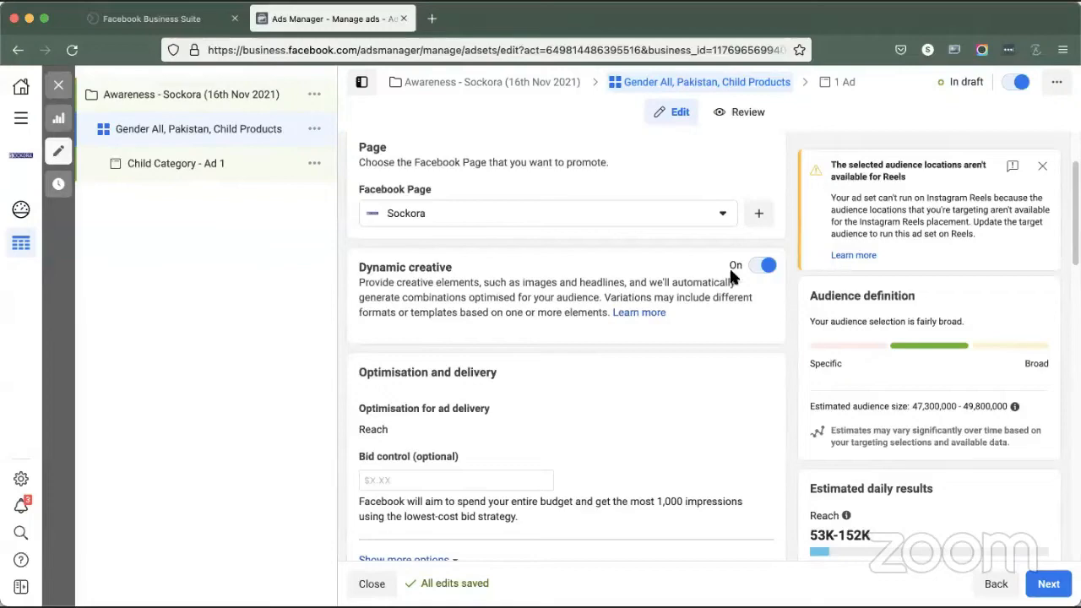
Step: Turn dynamic creative off, accepting the deletion of creative assets, and switch it back on
{"action": "left_click", "coordinate": [760, 267]}
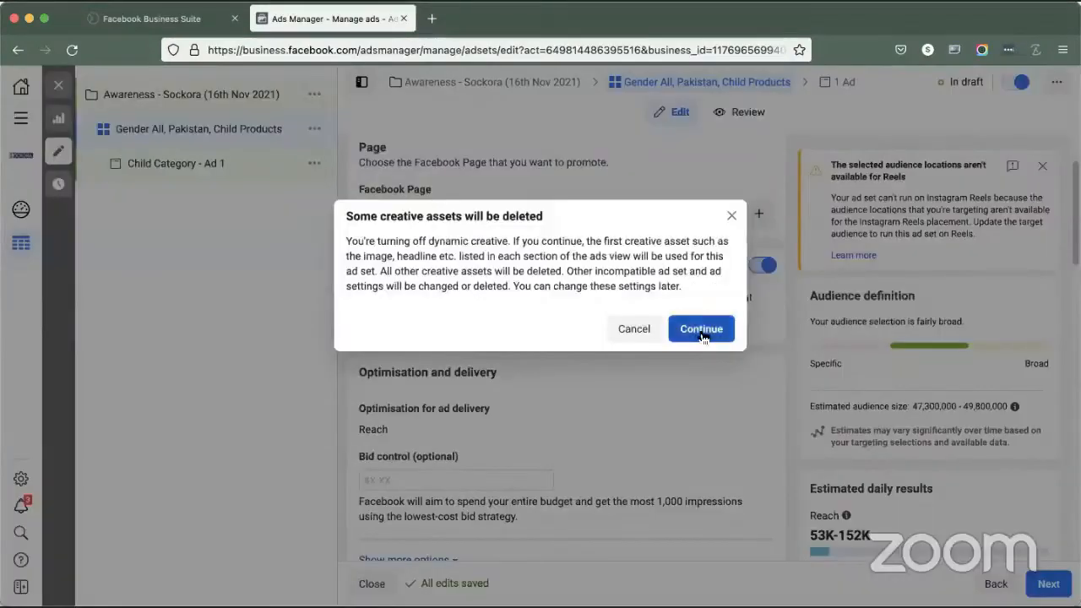
{"action": "left_click", "coordinate": [700, 331]}
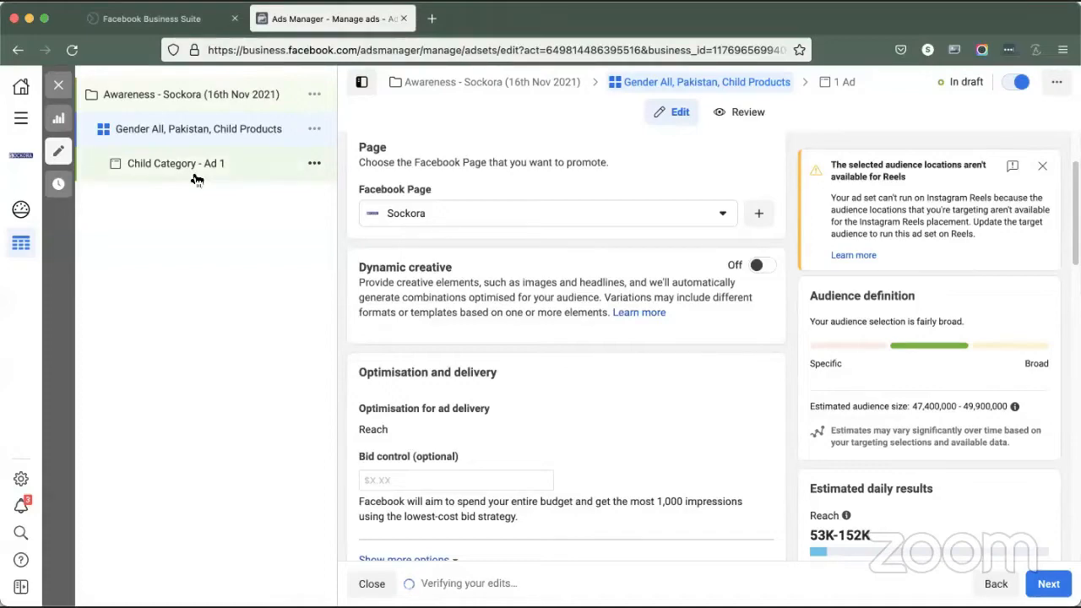
{"action": "left_click", "coordinate": [762, 267]}
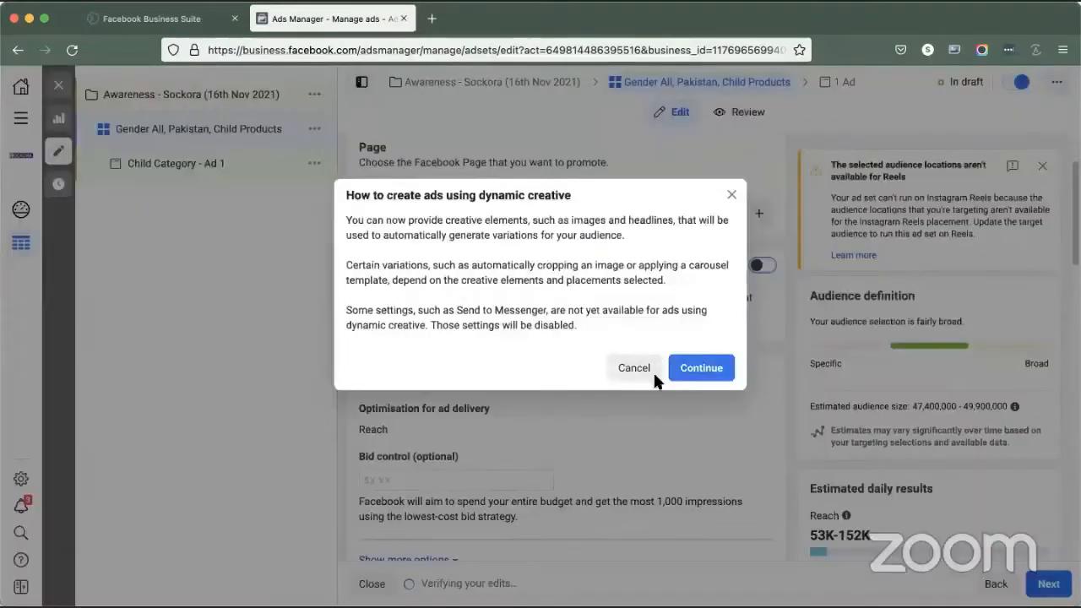
{"action": "left_click", "coordinate": [701, 367]}
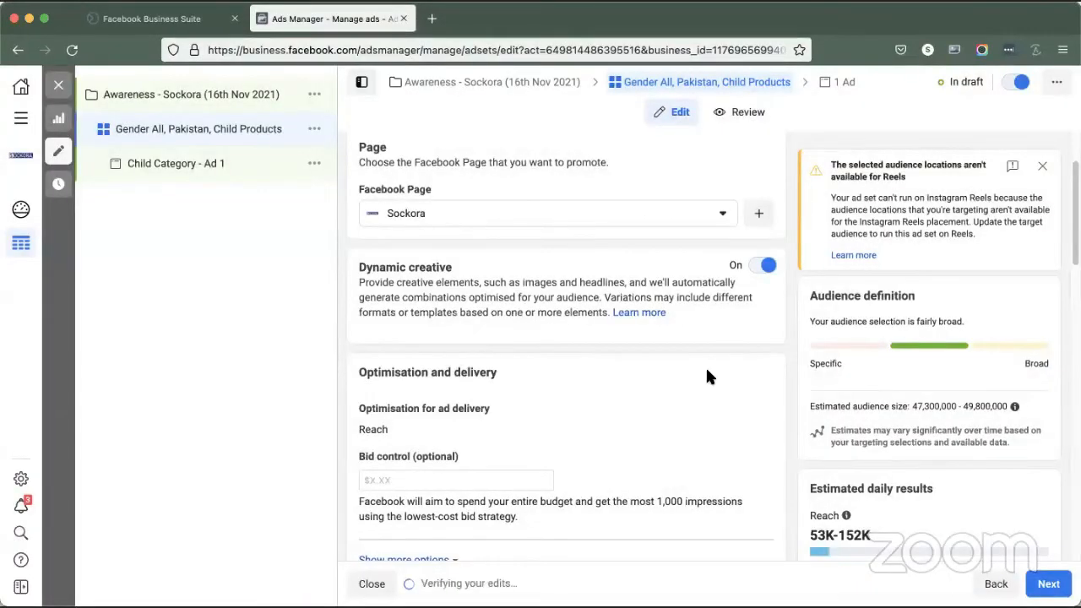
Step: Review the optimisation options for ad delivery and select Reach (recommended)
{"action": "scroll", "coordinate": [439, 380], "scroll_direction": "down", "scroll_amount": 2}
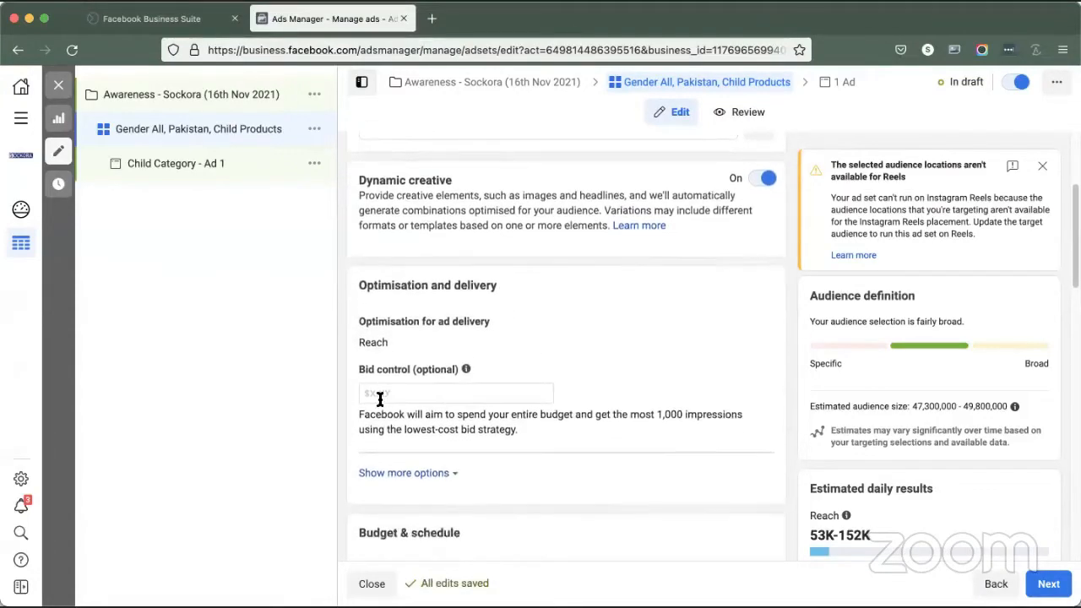
{"action": "left_click", "coordinate": [781, 331]}
{"action": "left_click", "coordinate": [393, 346]}
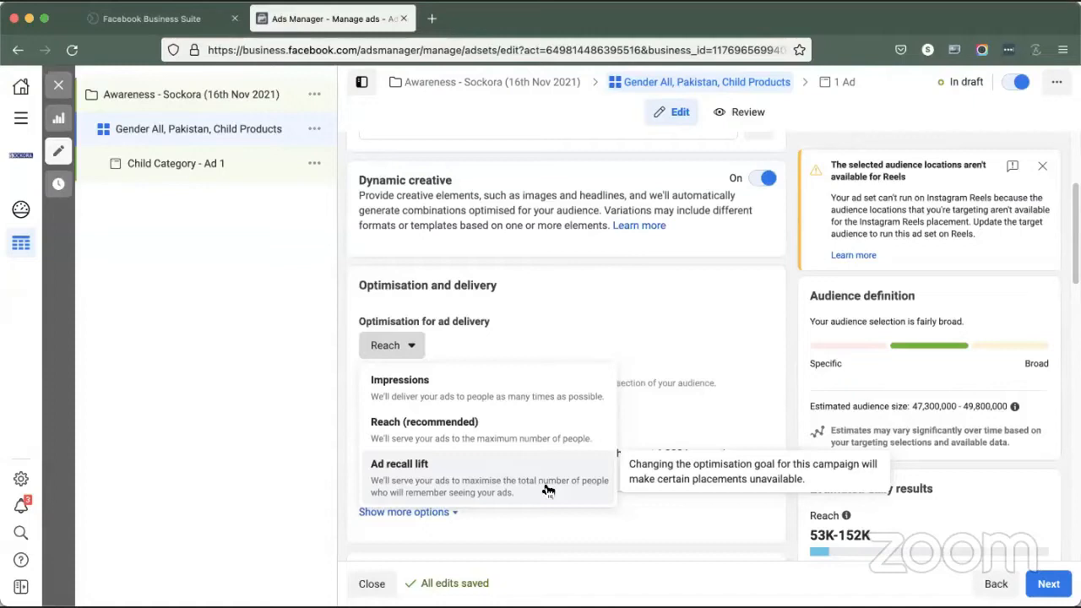
{"action": "left_click", "coordinate": [481, 438]}
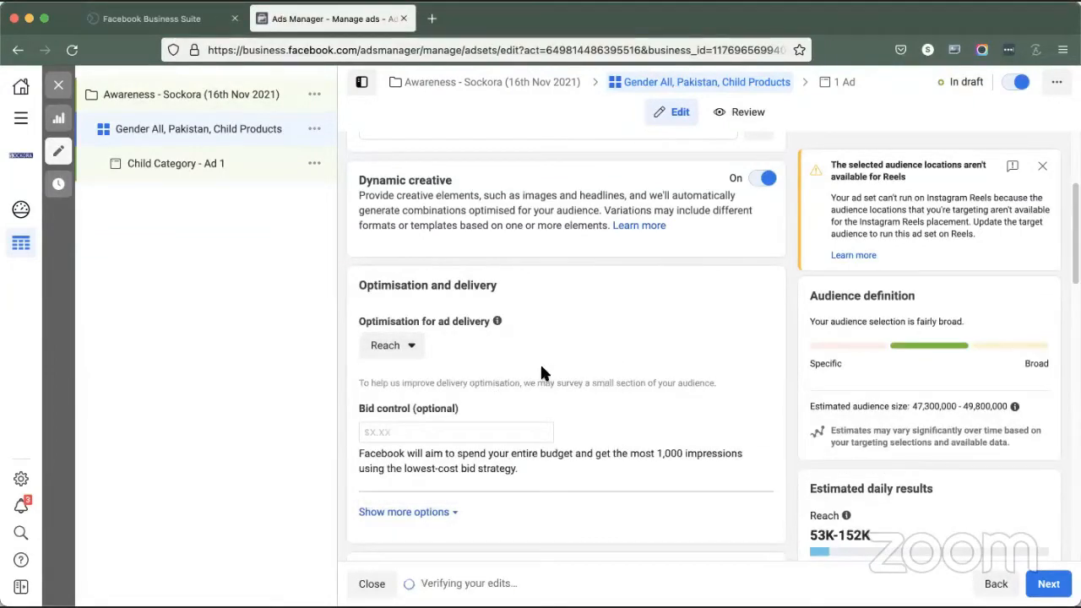
{"action": "left_click", "coordinate": [391, 348]}
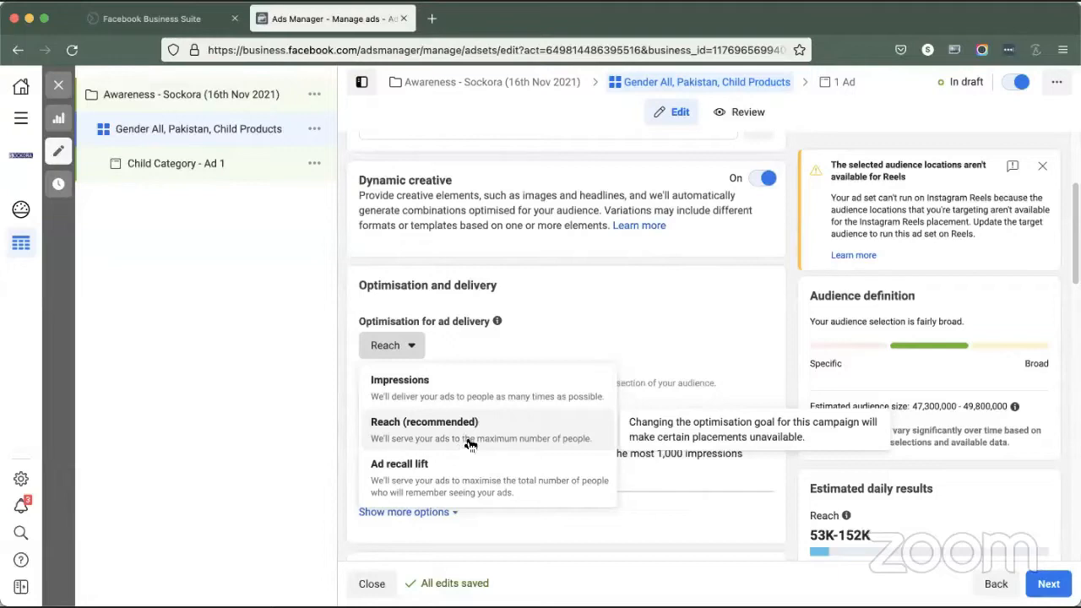
{"action": "left_click", "coordinate": [470, 441]}
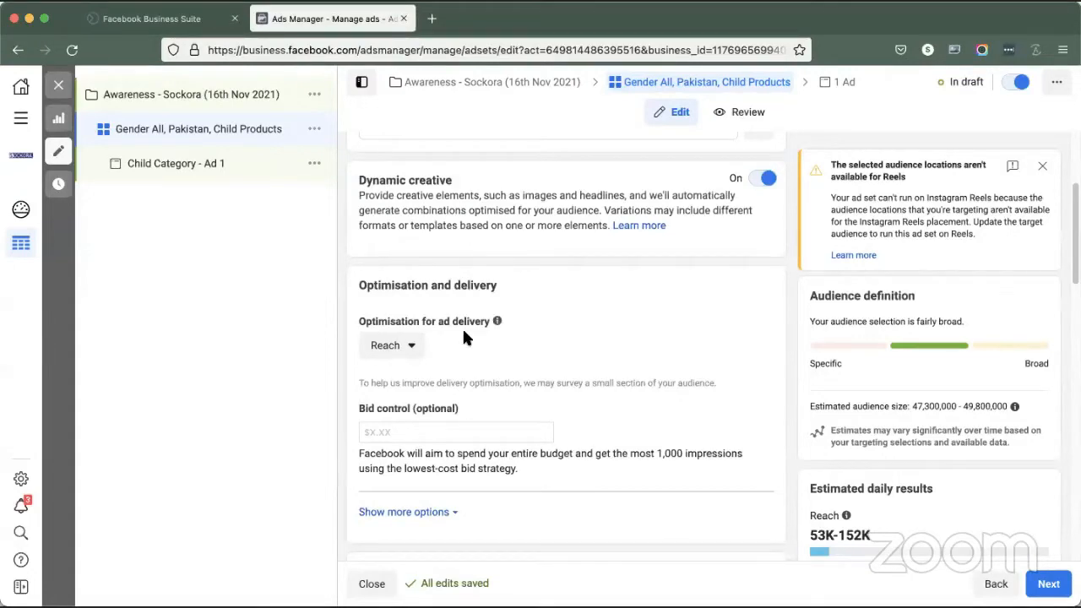
Step: Read the bid control explanation, set the ad set's bid control to $1.00 and check the resulting bid strategy description
{"action": "scroll", "coordinate": [435, 342], "scroll_direction": "down", "scroll_amount": 2}
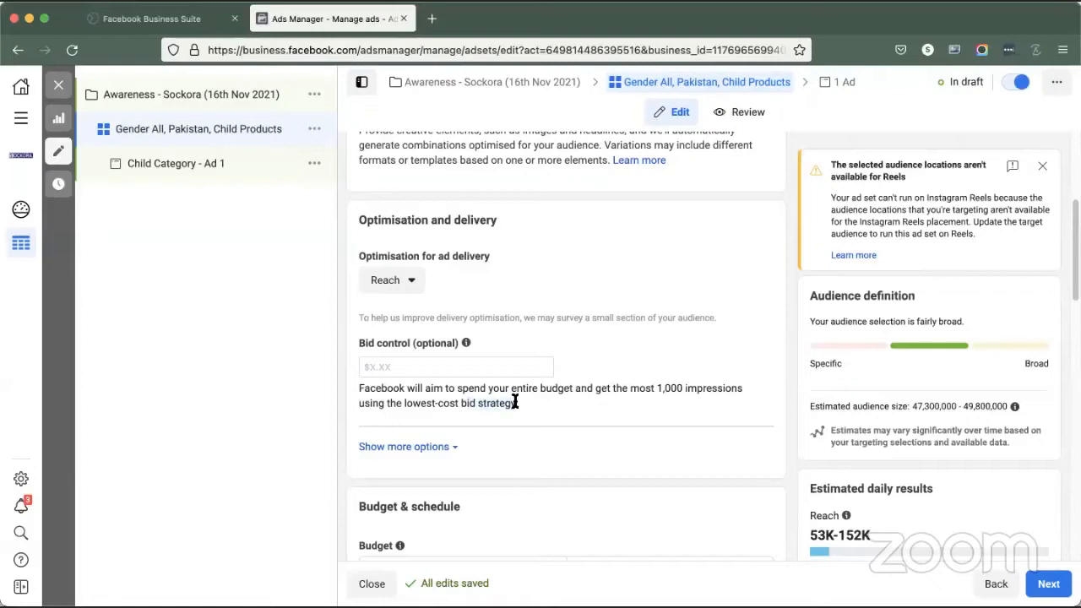
{"action": "mouse_move", "coordinate": [470, 345]}
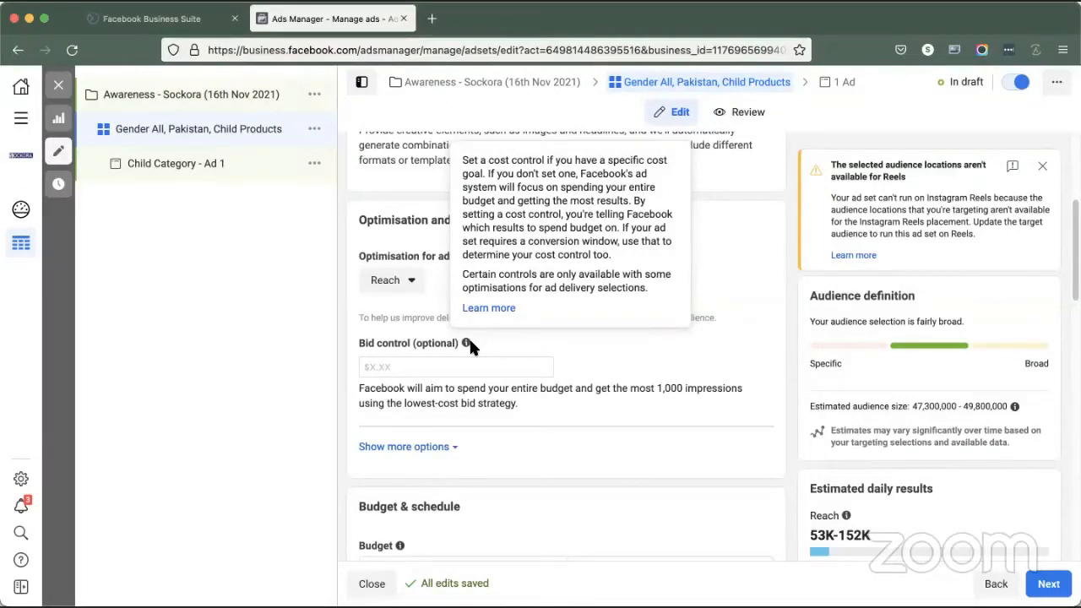
{"action": "left_click", "coordinate": [431, 367]}
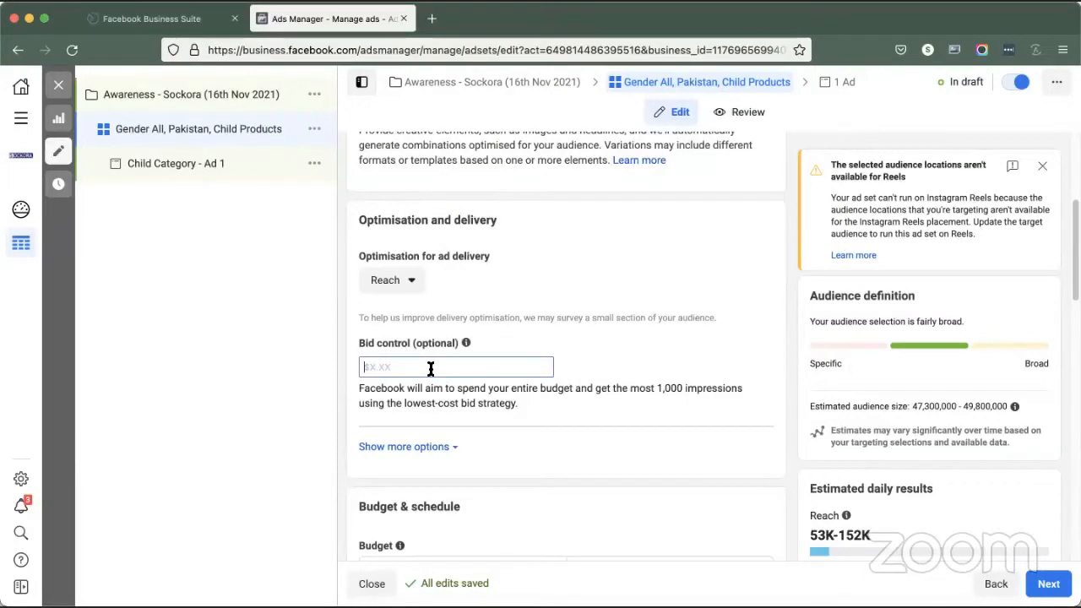
{"action": "type", "text": "1"}
{"action": "left_click_drag", "start_coordinate": [650, 387], "coordinate": [666, 385]}
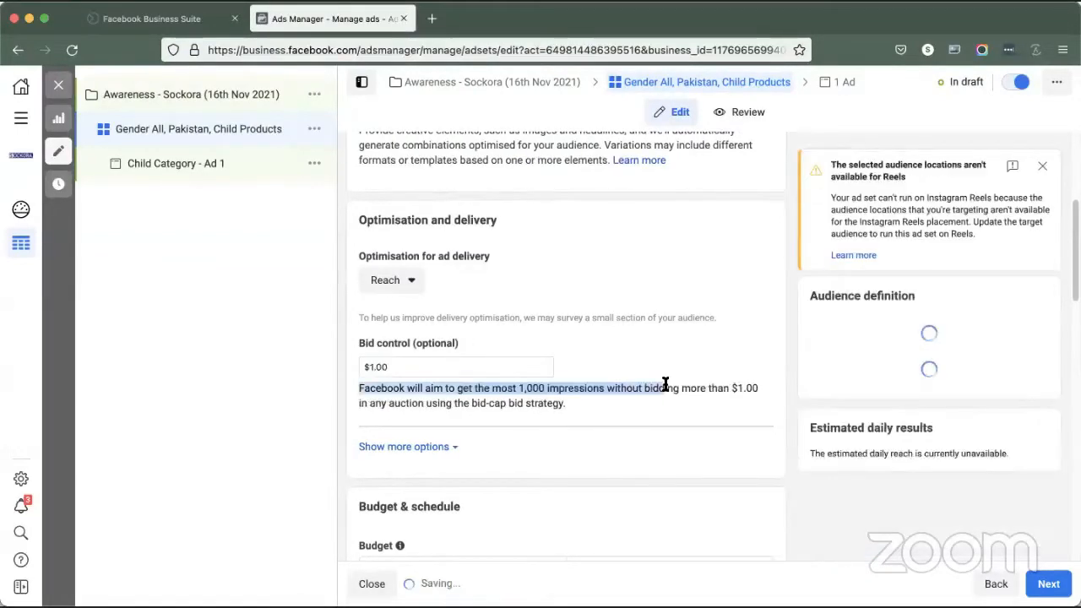
{"action": "left_click", "coordinate": [665, 385]}
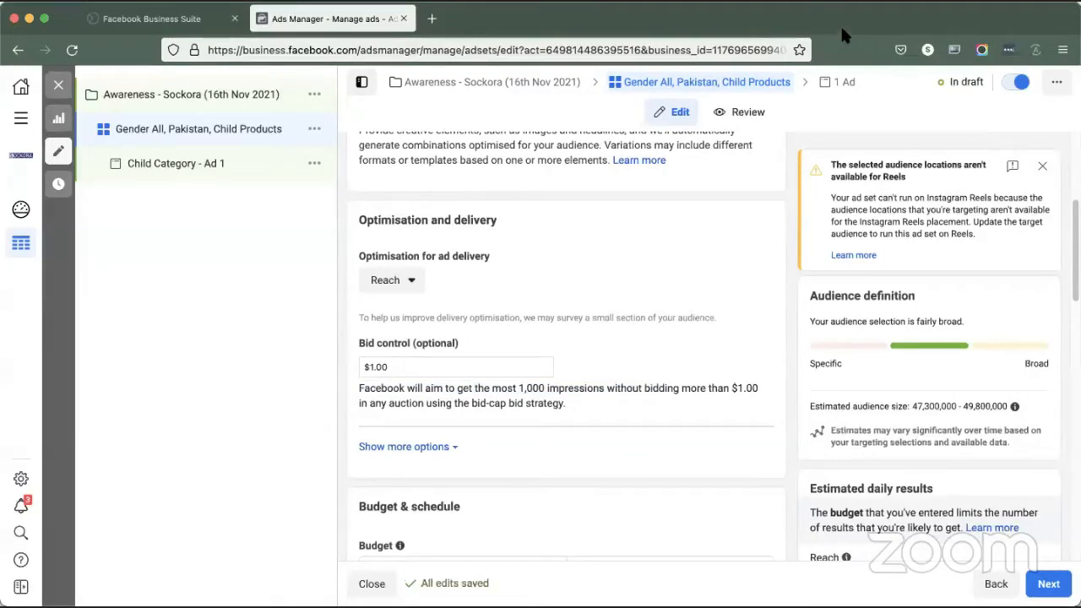
Step: Reread the bid-cap description under the ad set's bid control and clear the bid control value
{"action": "left_click", "coordinate": [440, 367]}
{"action": "left_click_drag", "start_coordinate": [440, 366], "coordinate": [313, 366]}
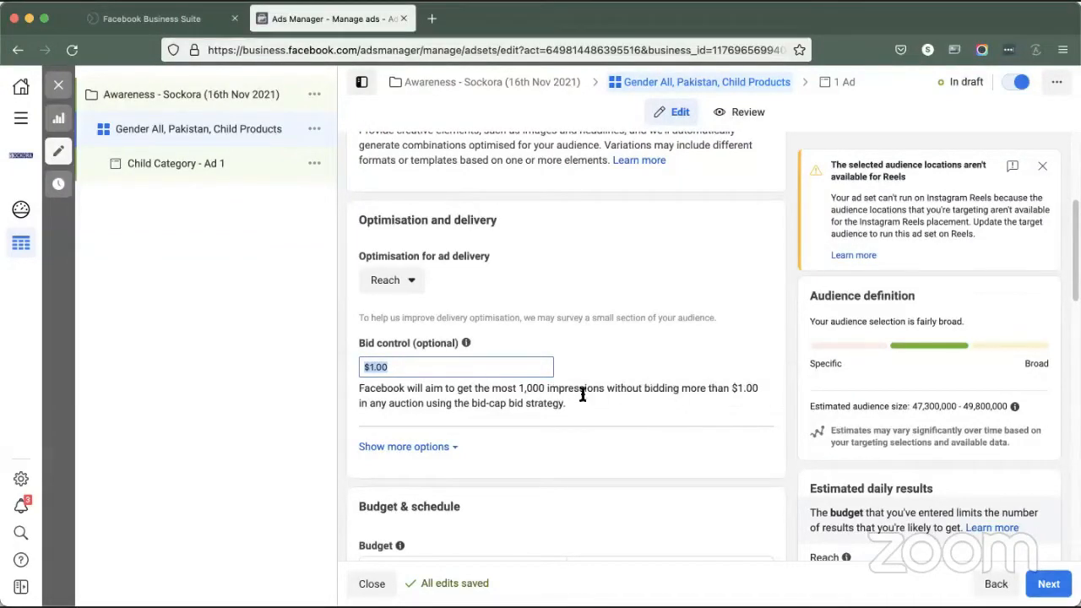
{"action": "left_click", "coordinate": [406, 369]}
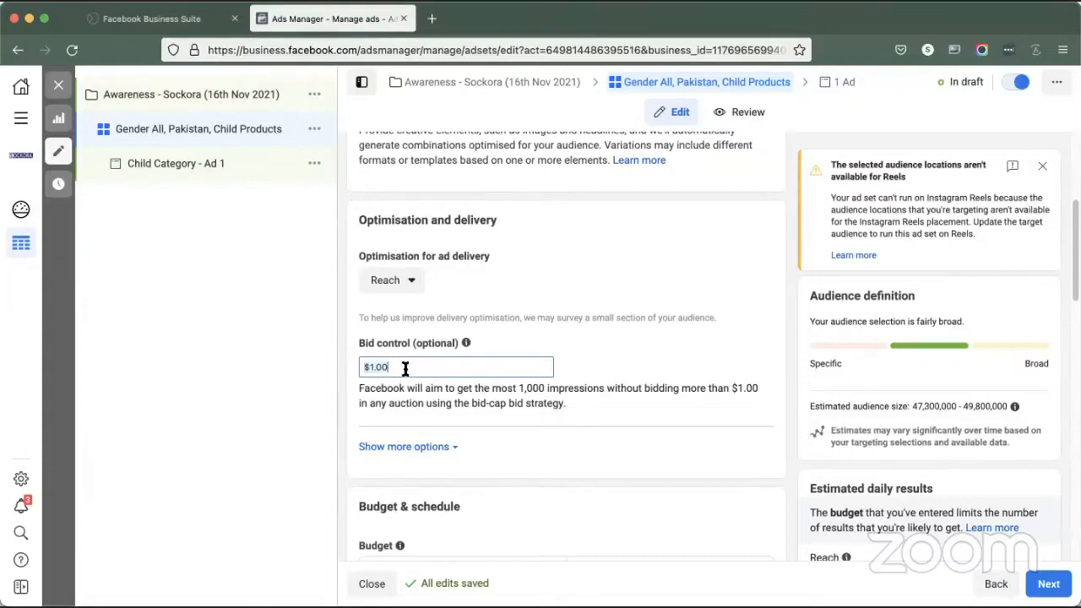
{"action": "double_click", "coordinate": [521, 388]}
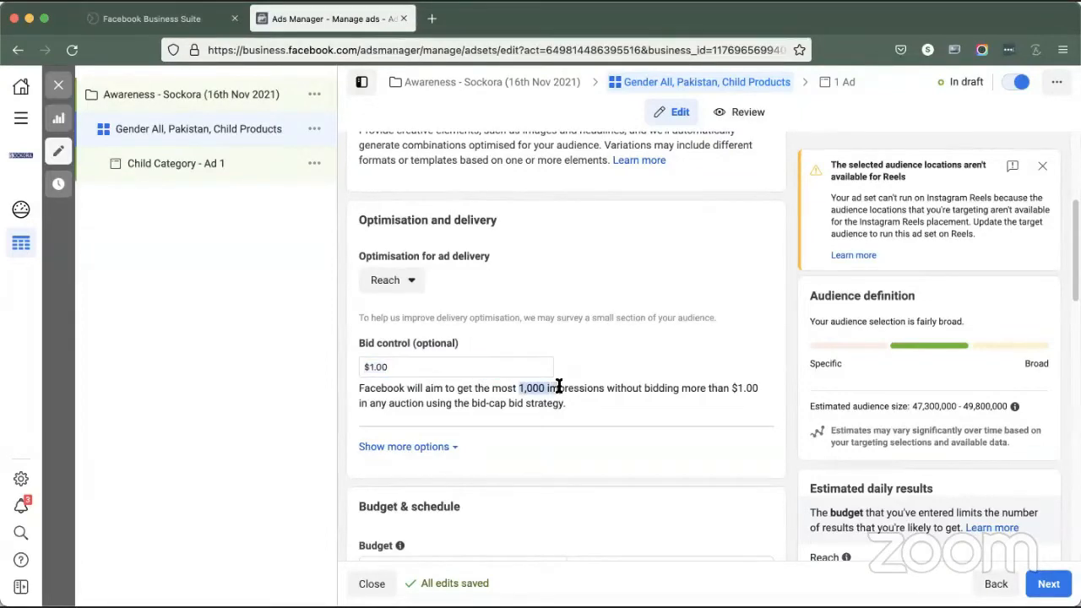
{"action": "double_click", "coordinate": [402, 369]}
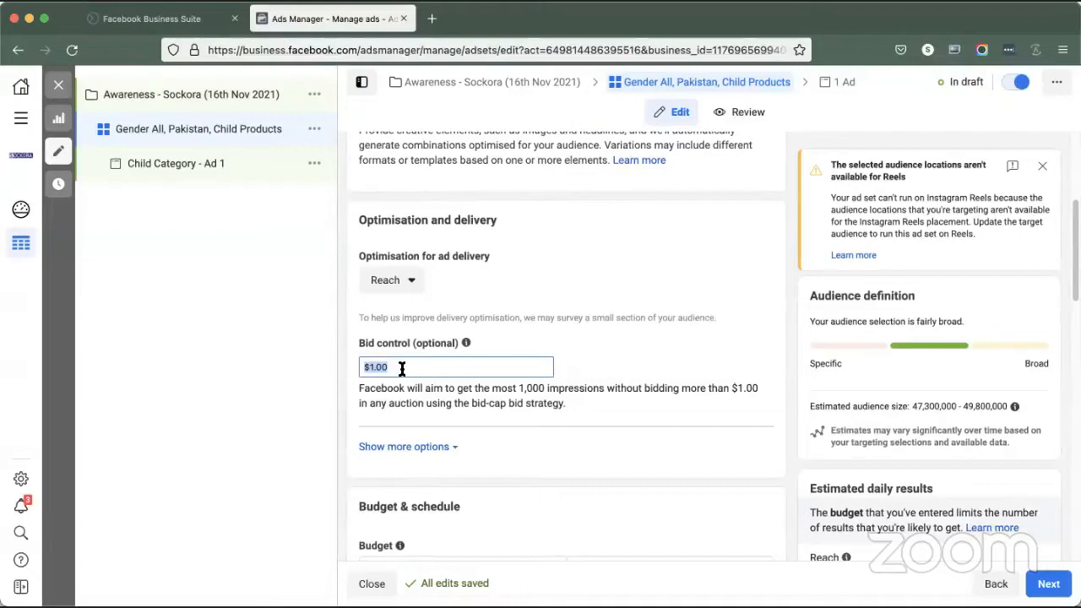
{"action": "key", "text": "BackSpace"}
Step: Show the additional optimisation and delivery options and open the frequency cap for editing
{"action": "left_click", "coordinate": [386, 420]}
{"action": "left_click", "coordinate": [402, 425]}
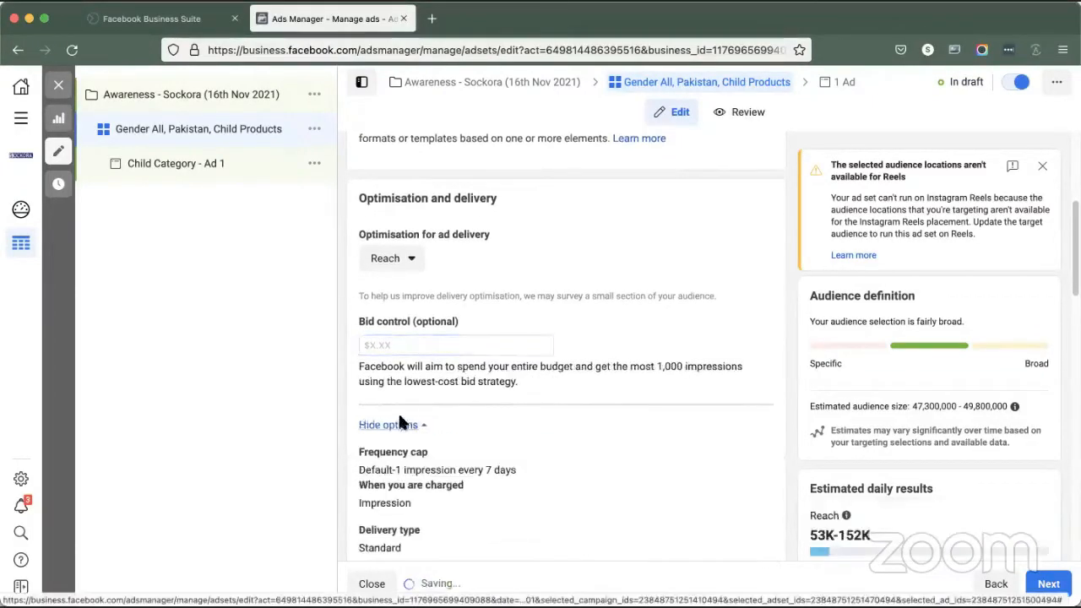
{"action": "scroll", "coordinate": [401, 381], "scroll_direction": "down", "scroll_amount": 2}
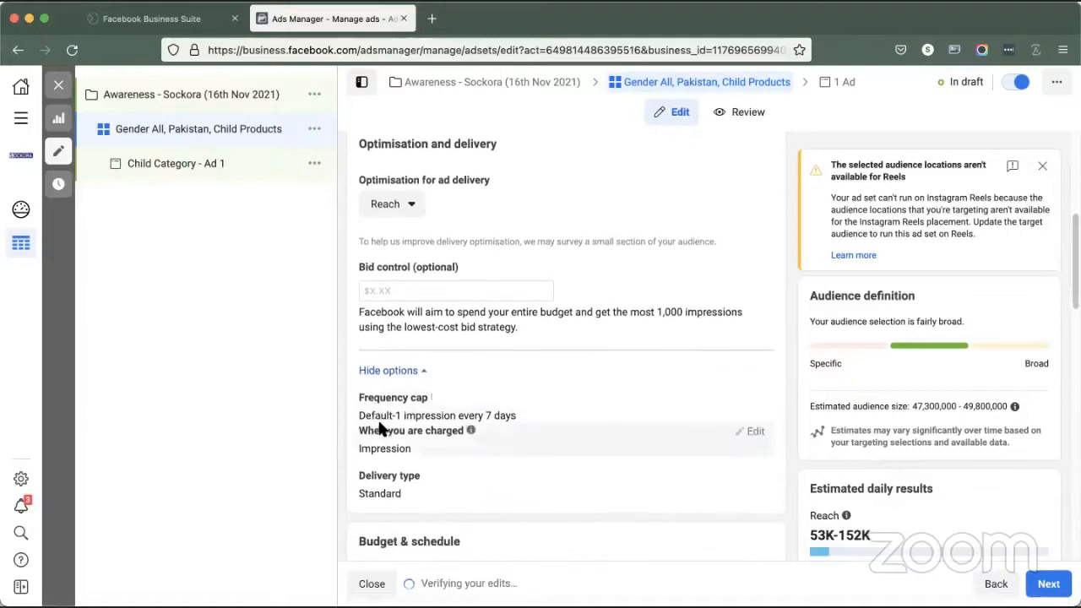
{"action": "left_click", "coordinate": [494, 417]}
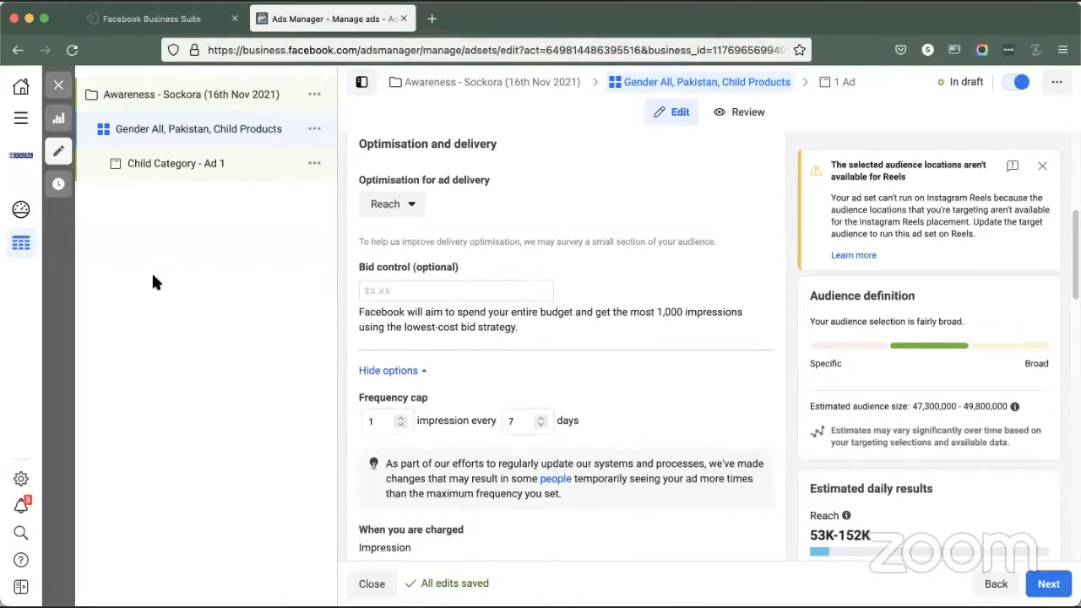
{"action": "mouse_move", "coordinate": [156, 282]}
{"action": "left_mouse_down"}
{"action": "mouse_move", "coordinate": [166, 304]}
{"action": "mouse_move", "coordinate": [146, 288]}
{"action": "left_mouse_up"}
{"action": "mouse_move", "coordinate": [215, 264]}
{"action": "left_mouse_down"}
{"action": "mouse_move", "coordinate": [260, 266]}
{"action": "mouse_move", "coordinate": [206, 279]}
{"action": "mouse_move", "coordinate": [220, 262]}
{"action": "left_mouse_up"}
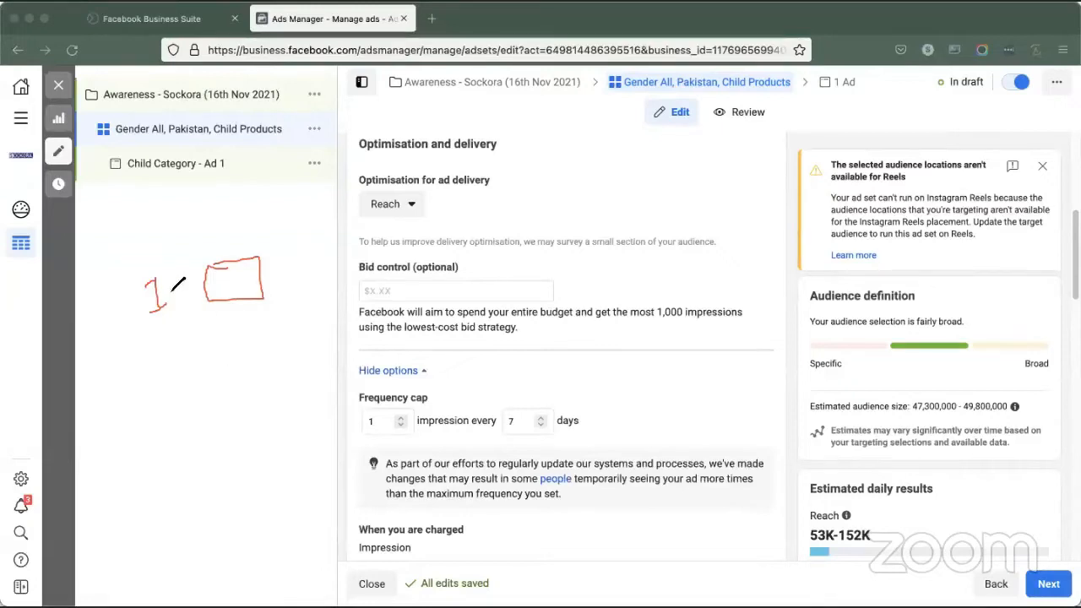
{"action": "left_click_drag", "start_coordinate": [172, 288], "coordinate": [195, 292]}
{"action": "mouse_move", "coordinate": [158, 379]}
{"action": "left_mouse_down"}
{"action": "mouse_move", "coordinate": [168, 368]}
{"action": "mouse_move", "coordinate": [158, 412]}
{"action": "mouse_move", "coordinate": [181, 407]}
{"action": "left_mouse_up"}
{"action": "mouse_move", "coordinate": [178, 350]}
{"action": "left_mouse_down"}
{"action": "mouse_move", "coordinate": [133, 411]}
{"action": "mouse_move", "coordinate": [206, 381]}
{"action": "mouse_move", "coordinate": [173, 346]}
{"action": "mouse_move", "coordinate": [216, 375]}
{"action": "mouse_move", "coordinate": [231, 355]}
{"action": "left_mouse_up"}
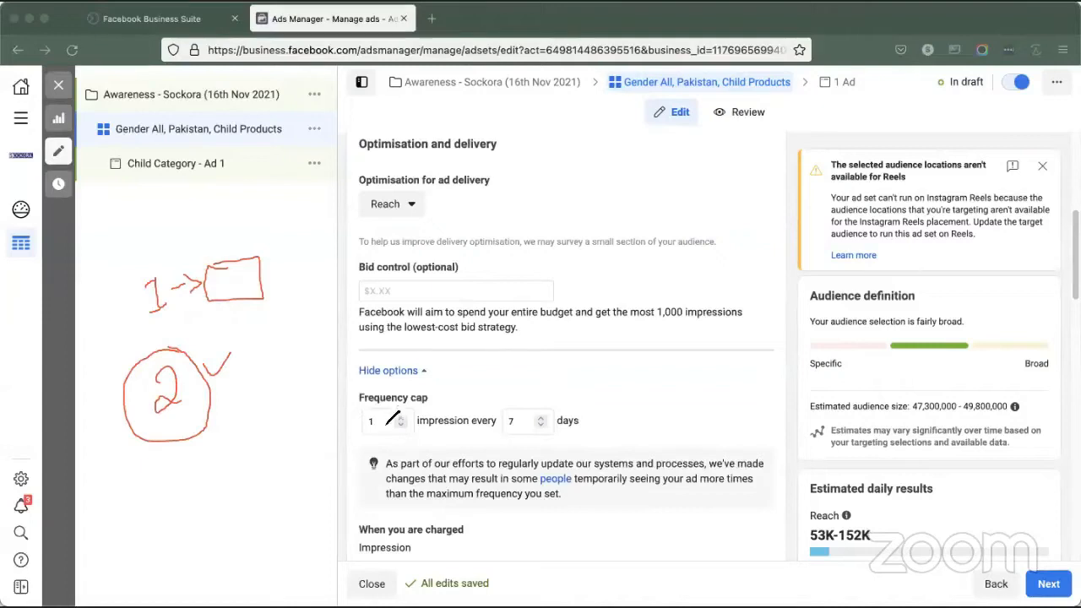
{"action": "left_click_drag", "start_coordinate": [369, 429], "coordinate": [378, 412]}
{"action": "mouse_move", "coordinate": [513, 412]}
{"action": "left_mouse_down"}
{"action": "mouse_move", "coordinate": [500, 425]}
{"action": "mouse_move", "coordinate": [522, 409]}
{"action": "mouse_move", "coordinate": [507, 405]}
{"action": "left_mouse_up"}
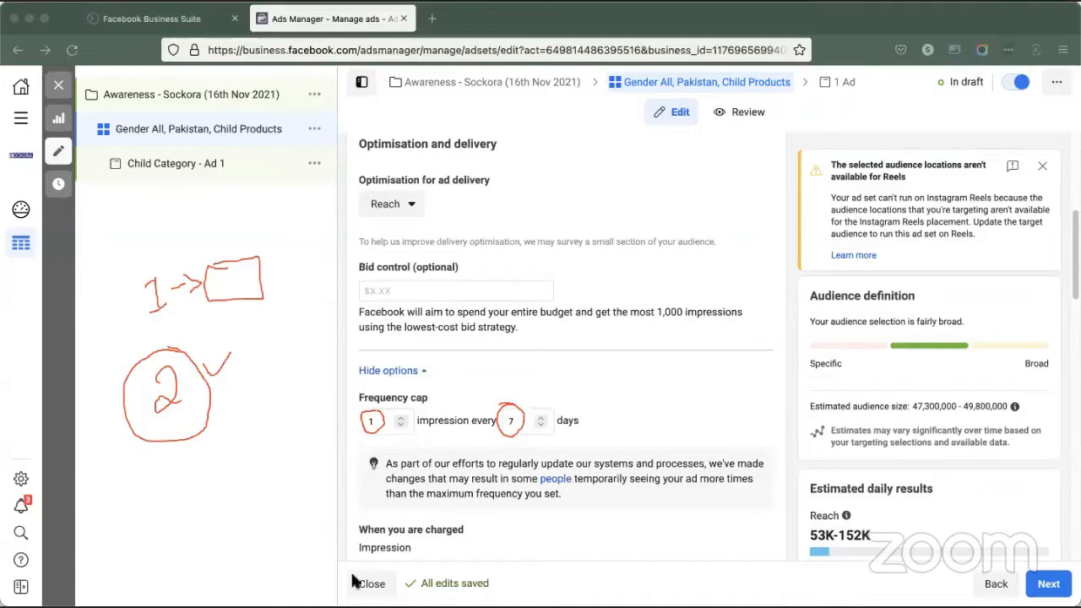
Step: Try a frequency cap of 4 impressions every 7 days and set the cap to 2 impressions every 1 day
{"action": "left_click", "coordinate": [399, 416]}
{"action": "left_click", "coordinate": [399, 415]}
{"action": "left_click", "coordinate": [399, 415]}
{"action": "left_click", "coordinate": [399, 416]}
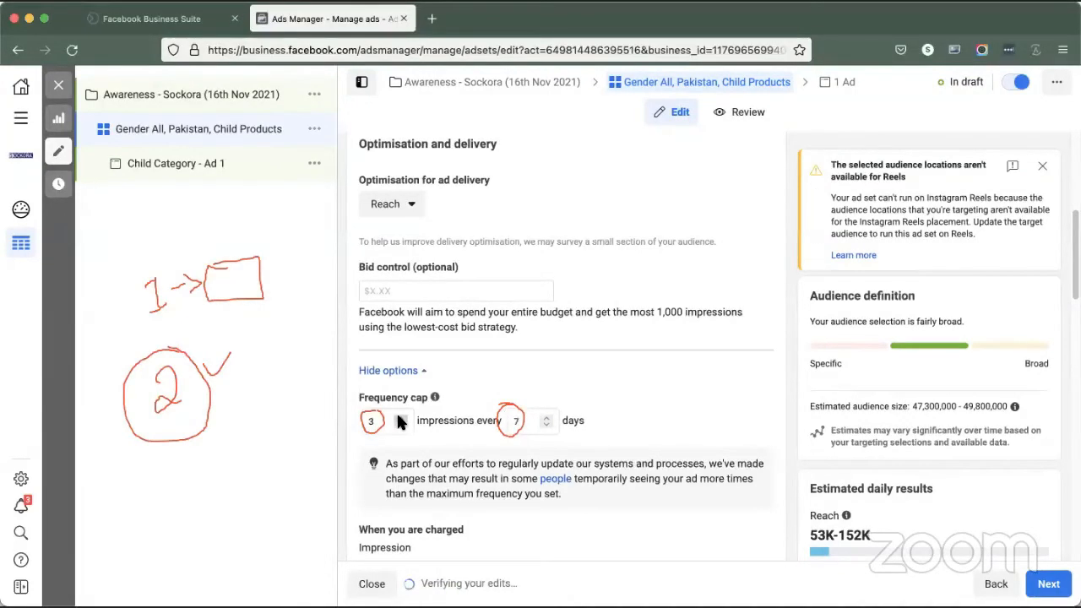
{"action": "left_click", "coordinate": [398, 415]}
{"action": "left_click", "coordinate": [398, 415]}
{"action": "left_click", "coordinate": [399, 423]}
{"action": "left_click", "coordinate": [399, 423]}
{"action": "left_click", "coordinate": [399, 423]}
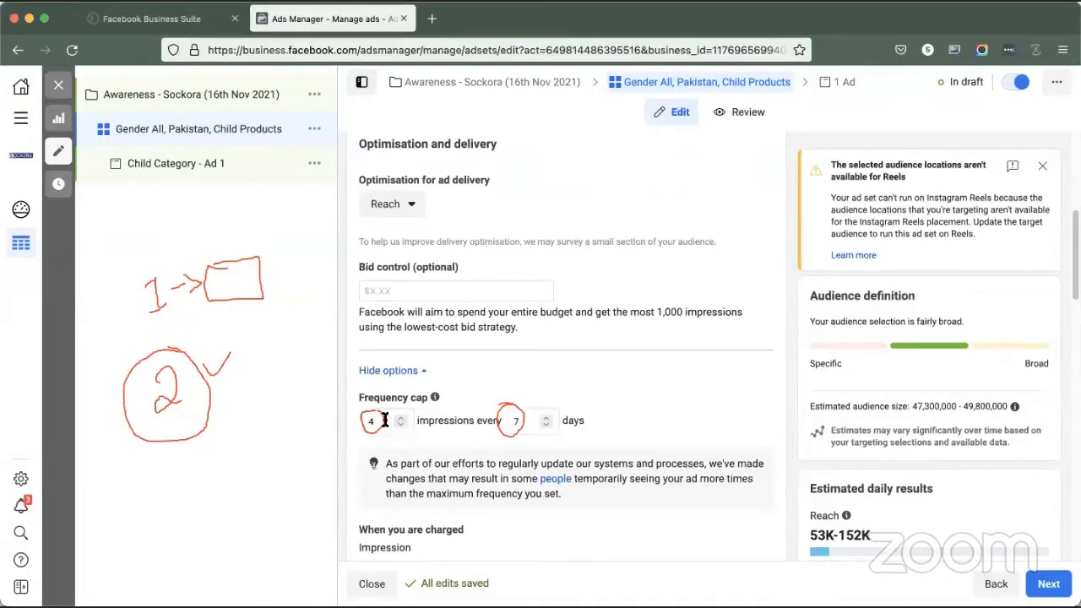
{"action": "scroll", "coordinate": [454, 451], "scroll_direction": "down", "scroll_amount": 3}
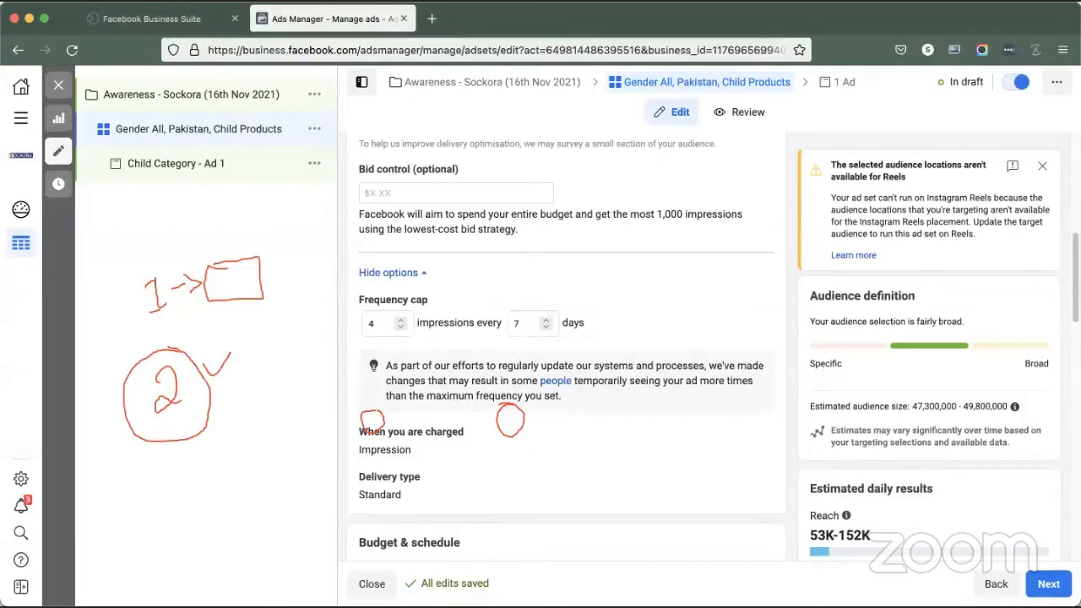
{"action": "key", "text": "Escape"}
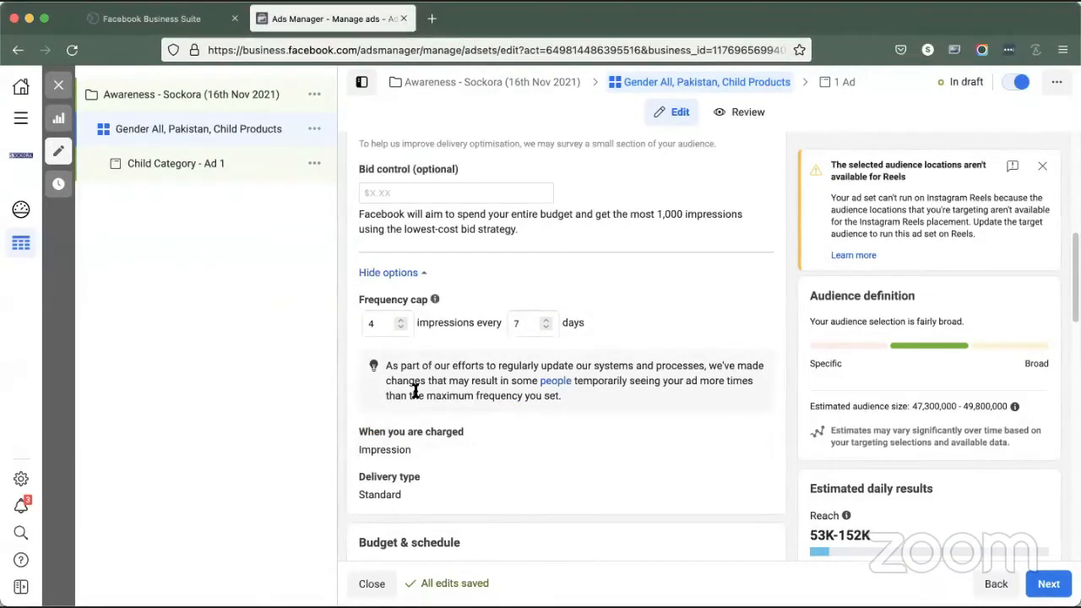
{"action": "scroll", "coordinate": [415, 391], "scroll_direction": "down", "scroll_amount": 1}
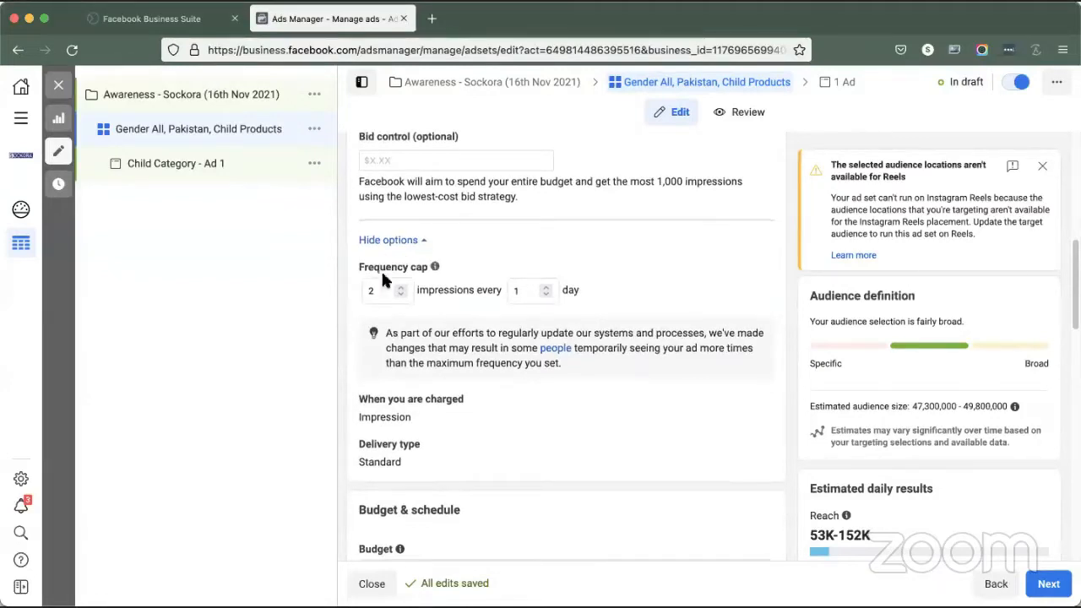
Step: Keep daily budget as the ad set's budget type and set the amount to $1.00
{"action": "scroll", "coordinate": [442, 319], "scroll_direction": "down", "scroll_amount": 3}
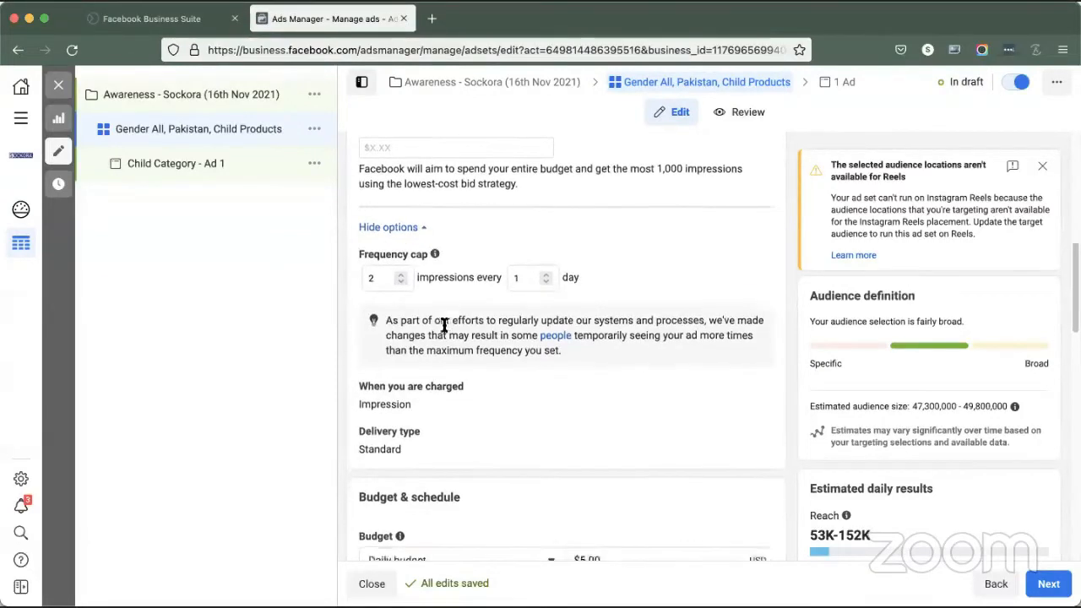
{"action": "scroll", "coordinate": [446, 327], "scroll_direction": "down", "scroll_amount": 5}
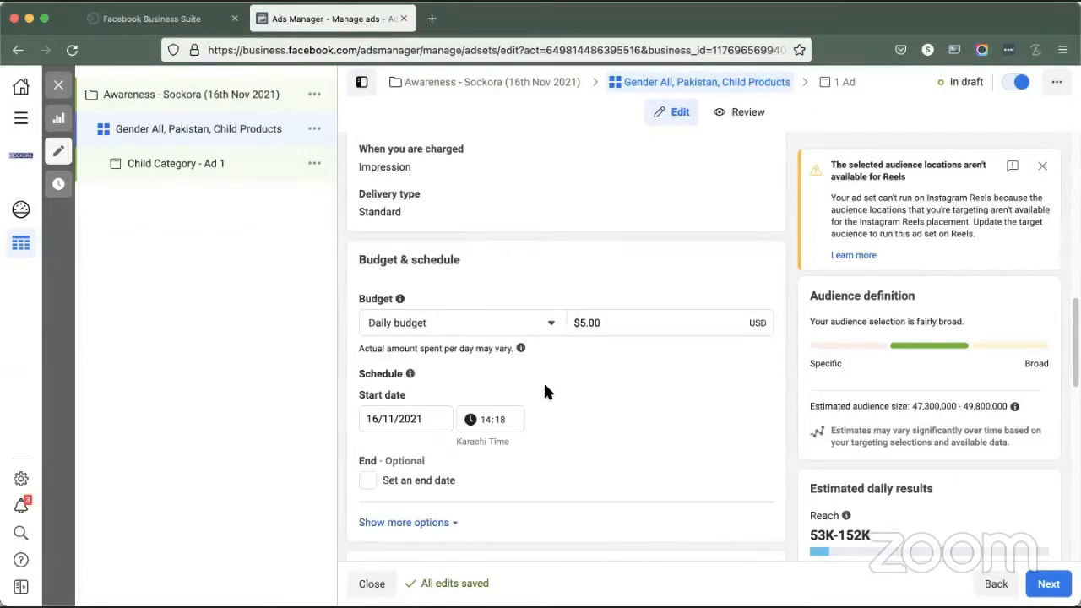
{"action": "left_click", "coordinate": [512, 317]}
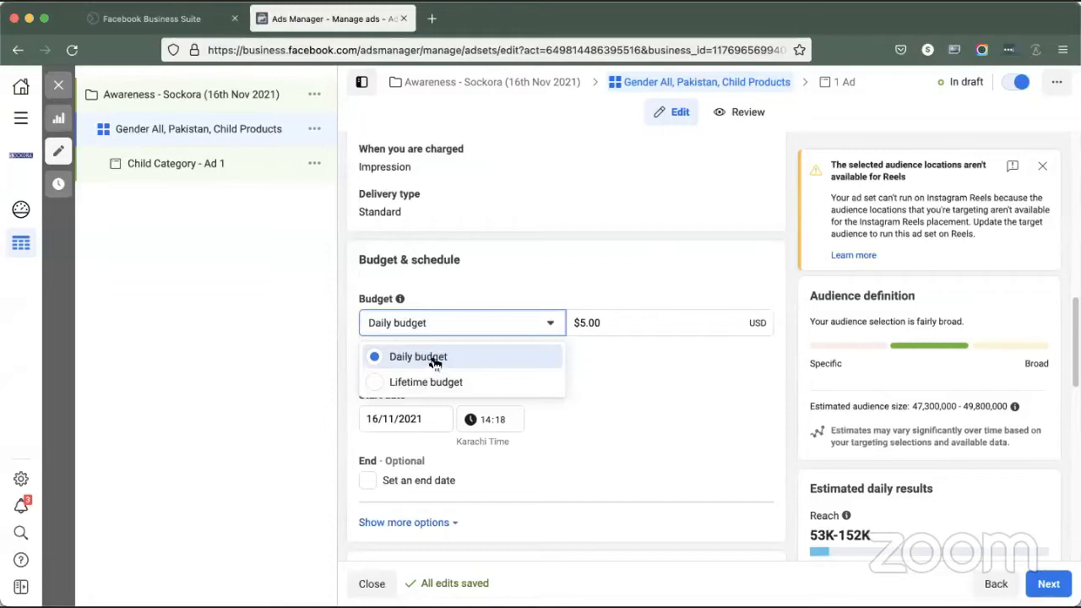
{"action": "left_click", "coordinate": [430, 365]}
{"action": "left_click_drag", "start_coordinate": [610, 323], "coordinate": [549, 328]}
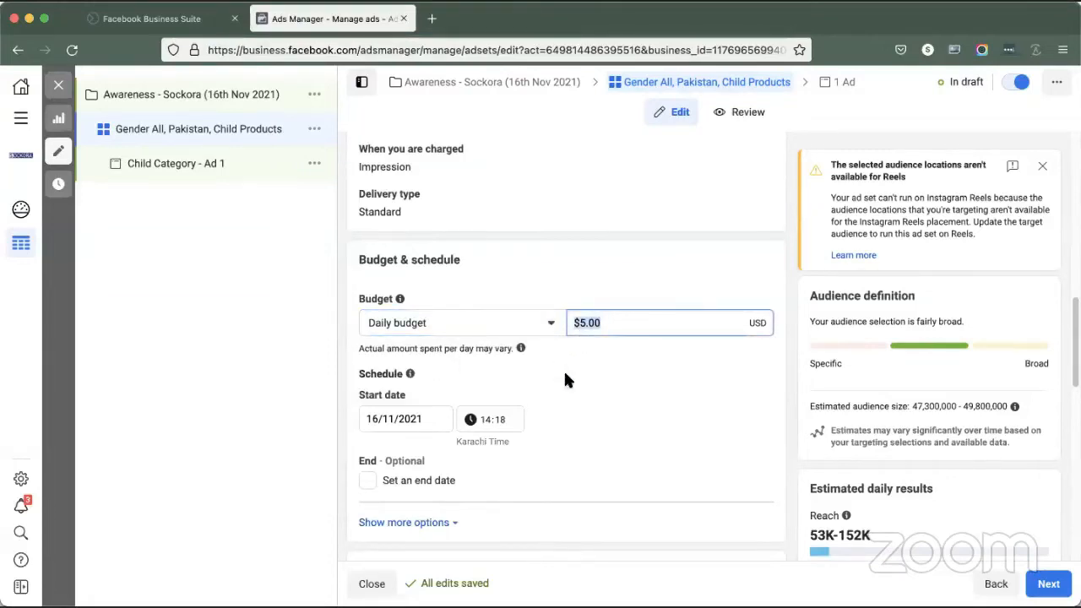
{"action": "type", "text": "1"}
{"action": "left_click", "coordinate": [592, 406]}
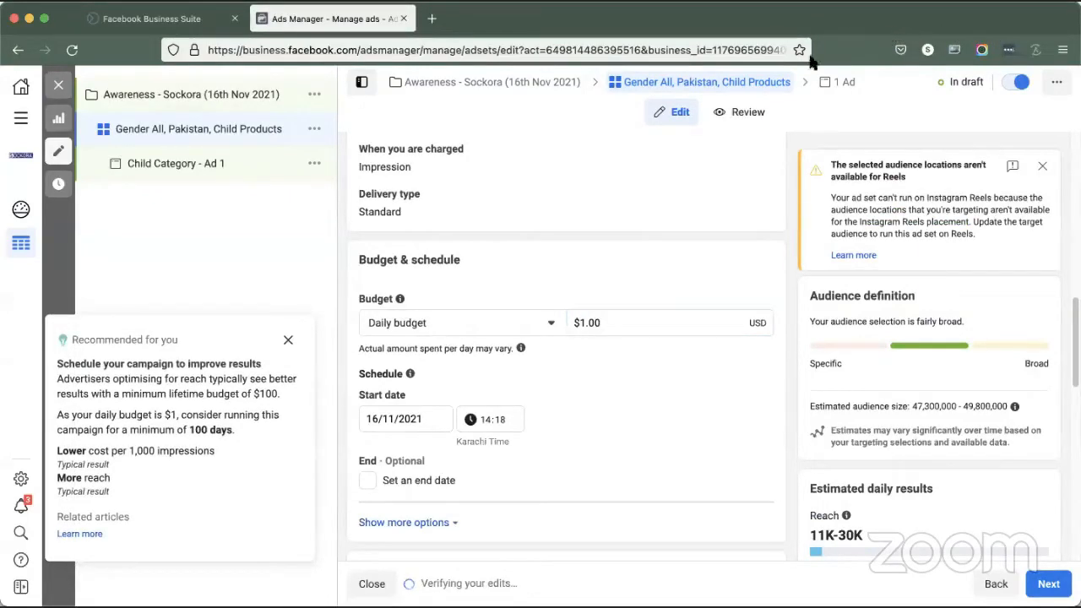
Step: Set the ad set's daily budget to $5.00
{"action": "left_click_drag", "start_coordinate": [623, 326], "coordinate": [560, 313]}
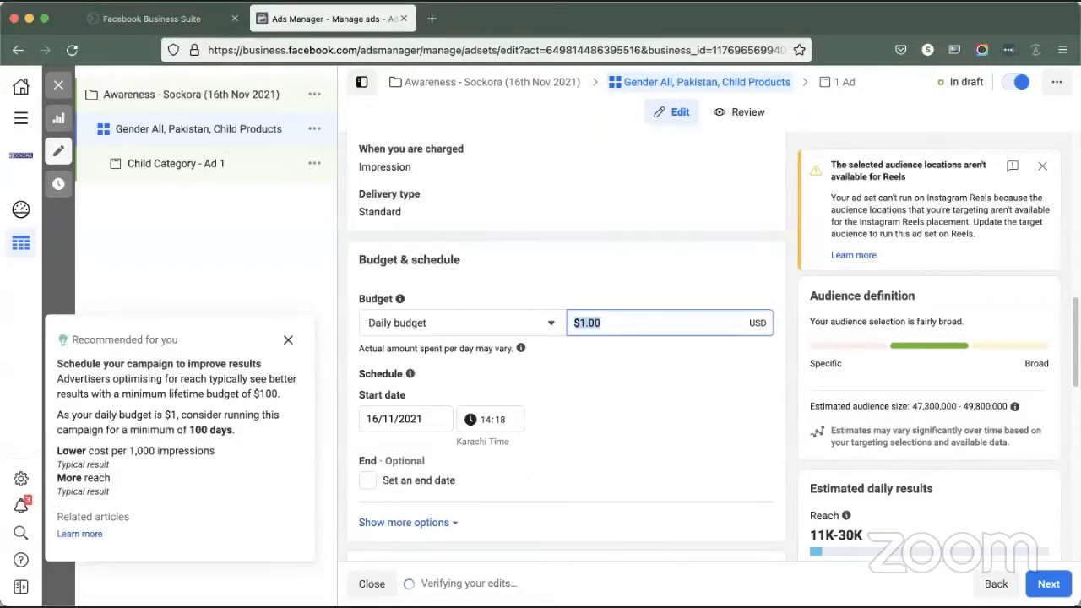
{"action": "type", "text": "5"}
{"action": "left_click", "coordinate": [590, 384]}
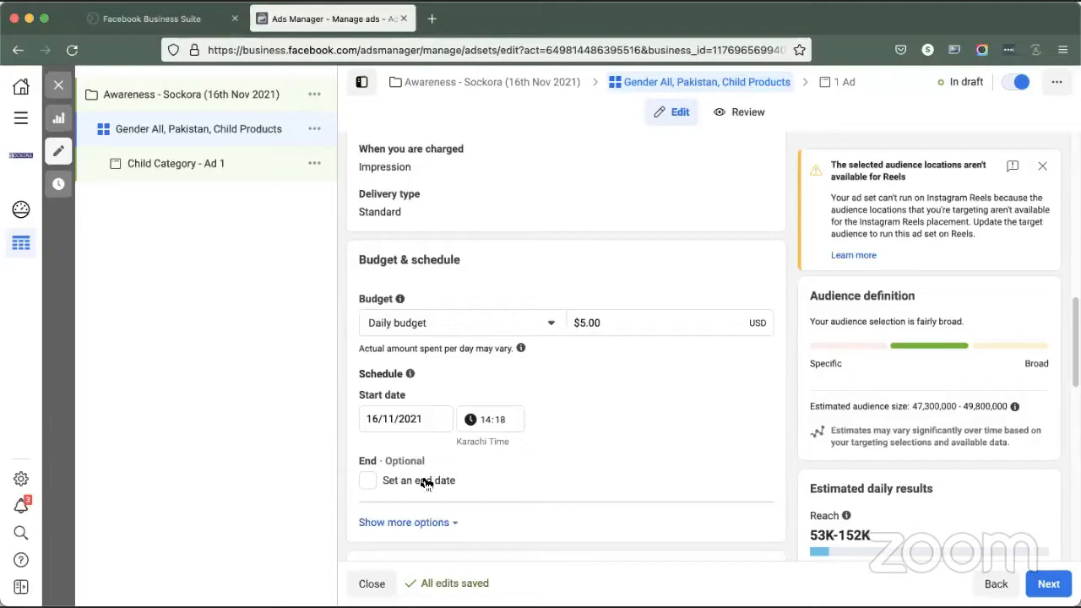
Step: Turn on the schedule's optional end date and turn it off again
{"action": "left_click", "coordinate": [425, 483]}
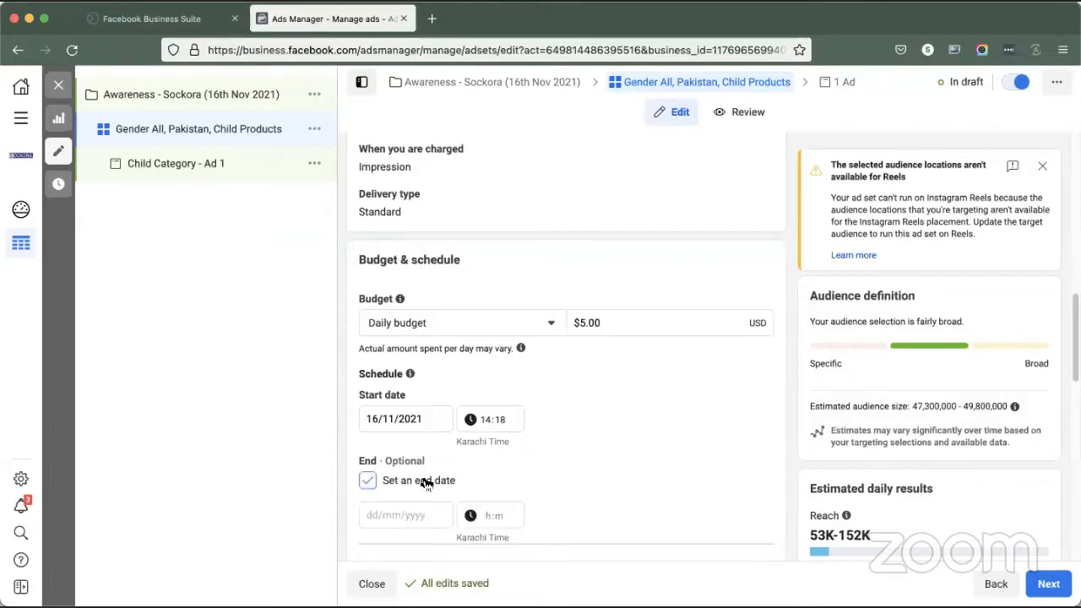
{"action": "scroll", "coordinate": [376, 481], "scroll_direction": "down", "scroll_amount": 1}
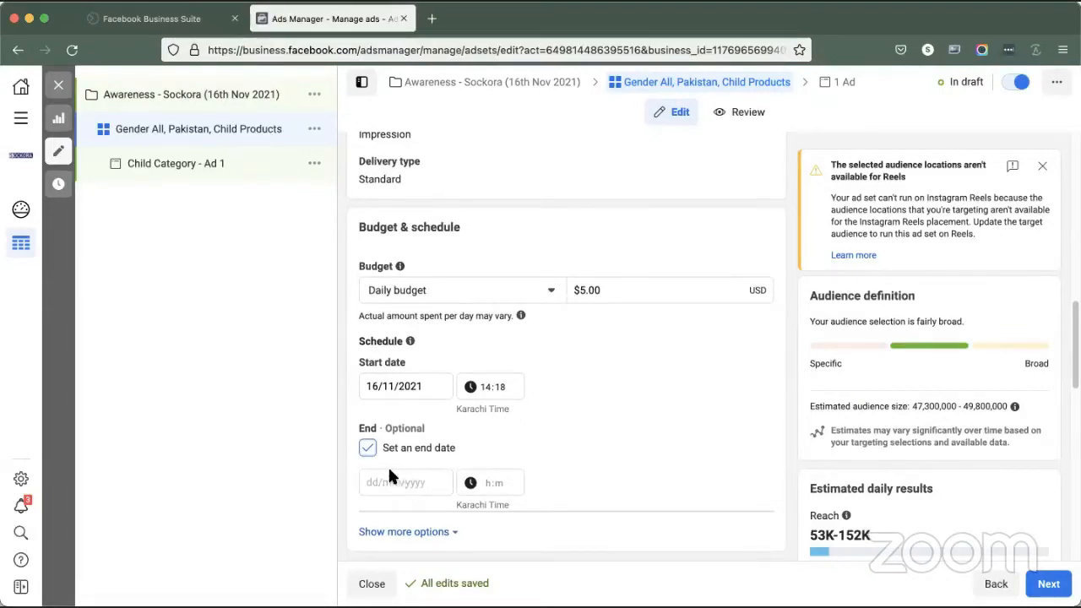
{"action": "left_click", "coordinate": [368, 448]}
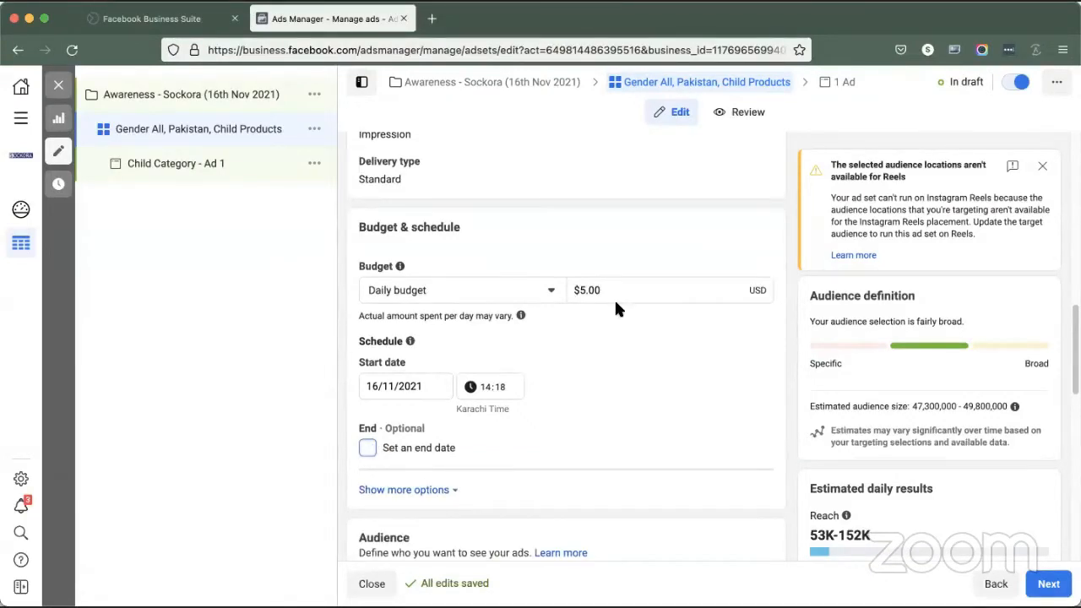
Step: Switch the ad set to a lifetime budget and set the schedule's end date to 31/12/2021
{"action": "left_click", "coordinate": [541, 287]}
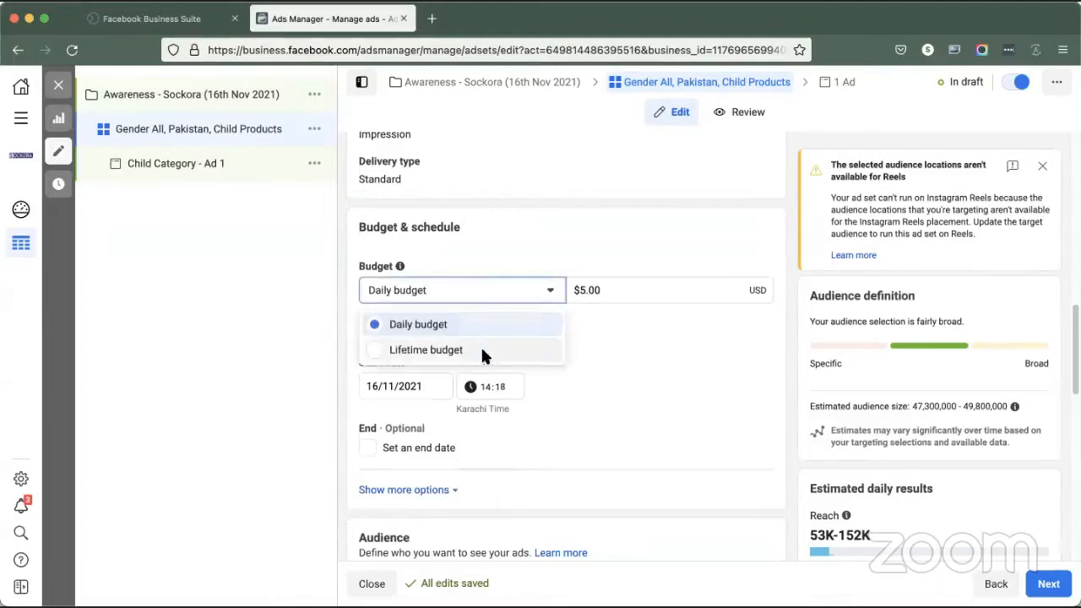
{"action": "left_click", "coordinate": [483, 351]}
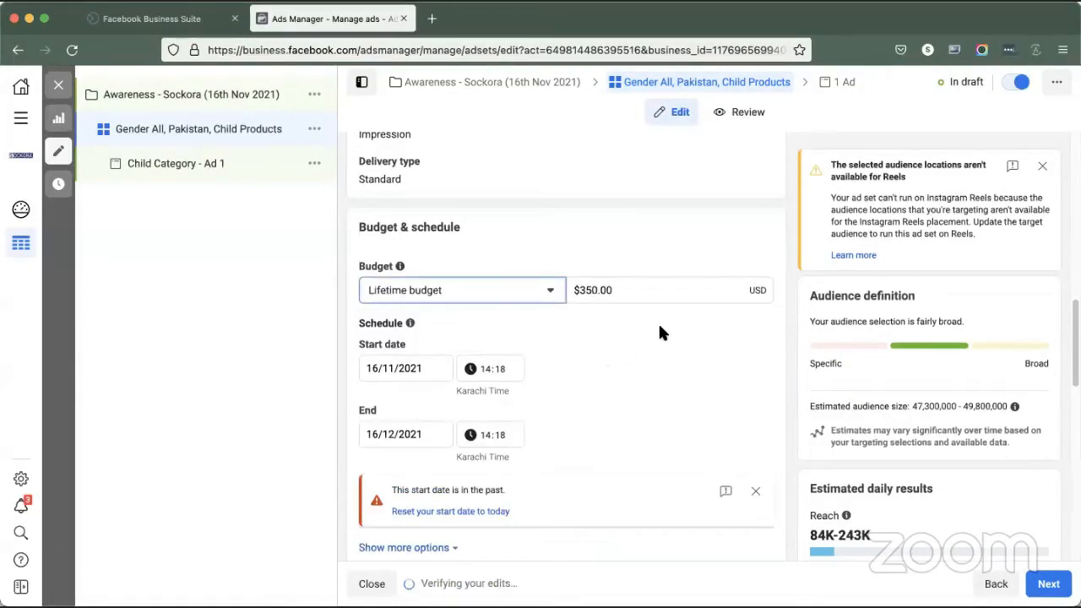
{"action": "left_click", "coordinate": [619, 289]}
{"action": "left_click", "coordinate": [403, 432]}
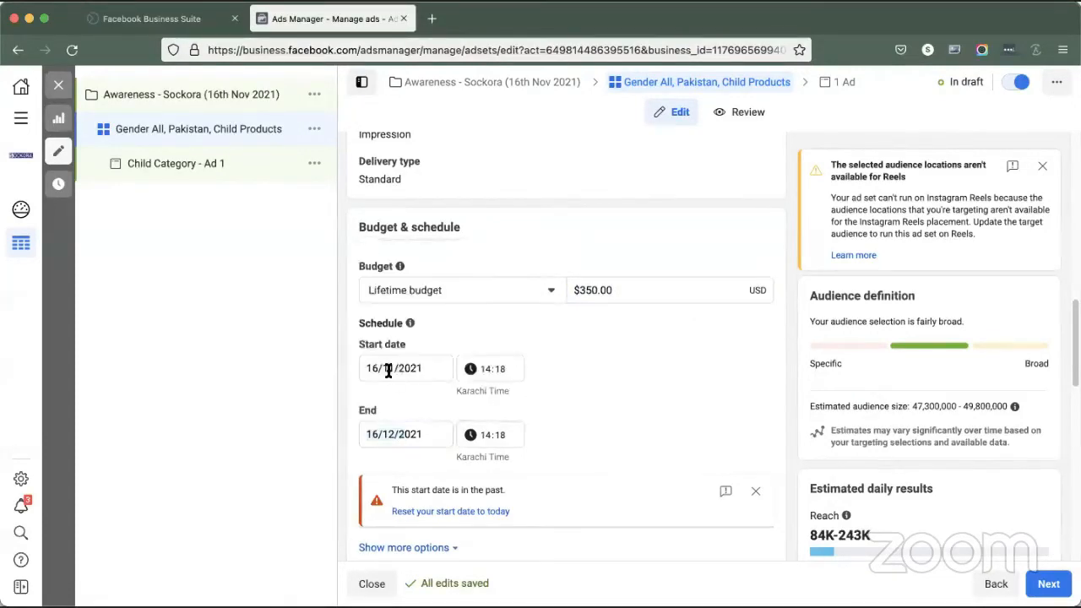
{"action": "left_click", "coordinate": [421, 435]}
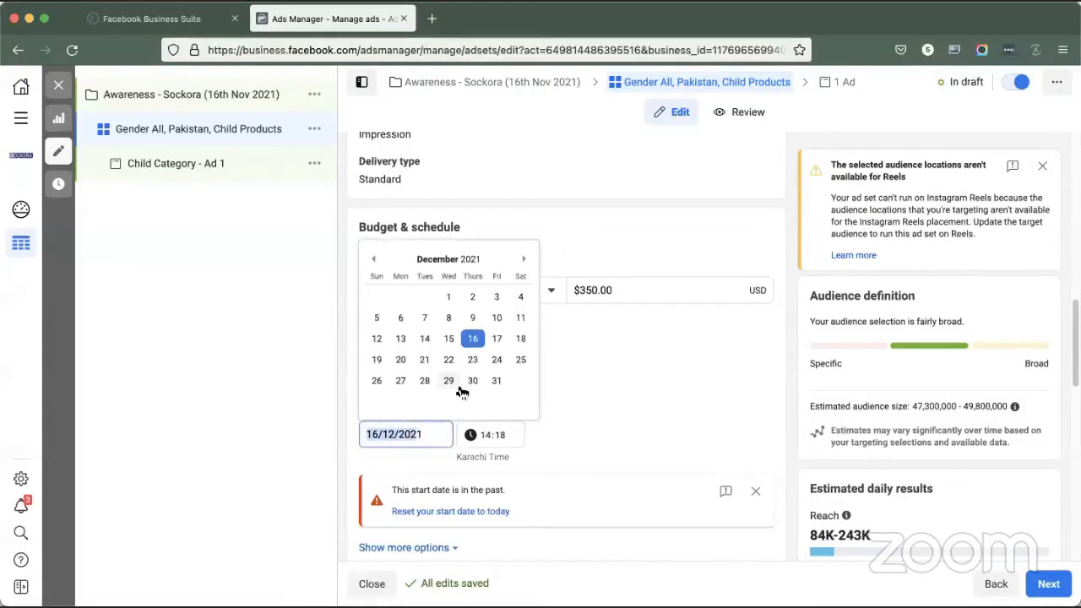
{"action": "left_click", "coordinate": [496, 381]}
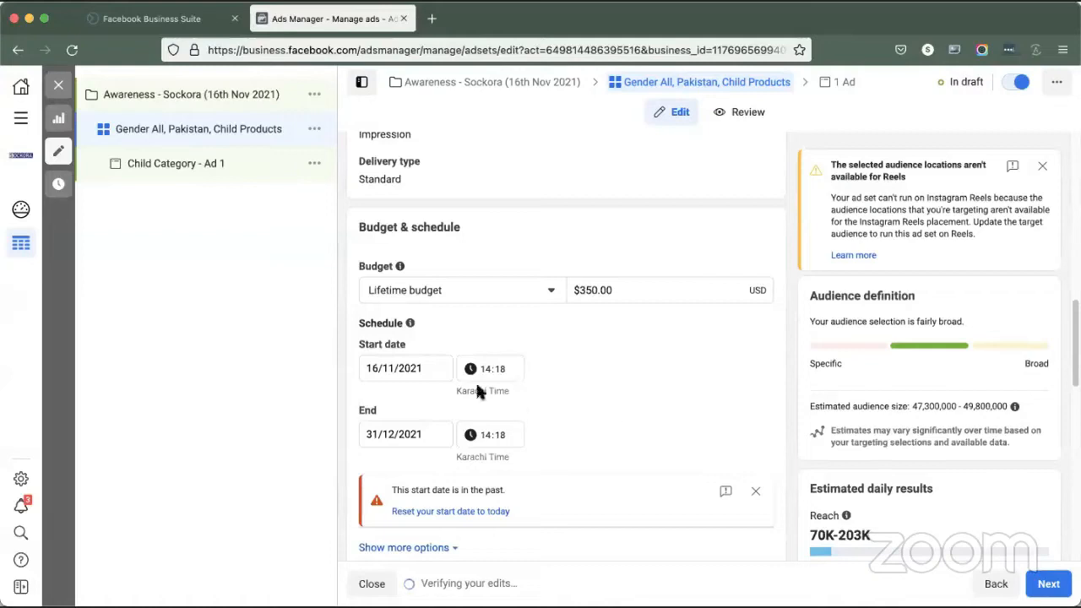
Step: Set the ad set's schedule to start on 17/11/2021 and end on 30/11/2021
{"action": "left_click", "coordinate": [423, 369]}
{"action": "left_click", "coordinate": [448, 481]}
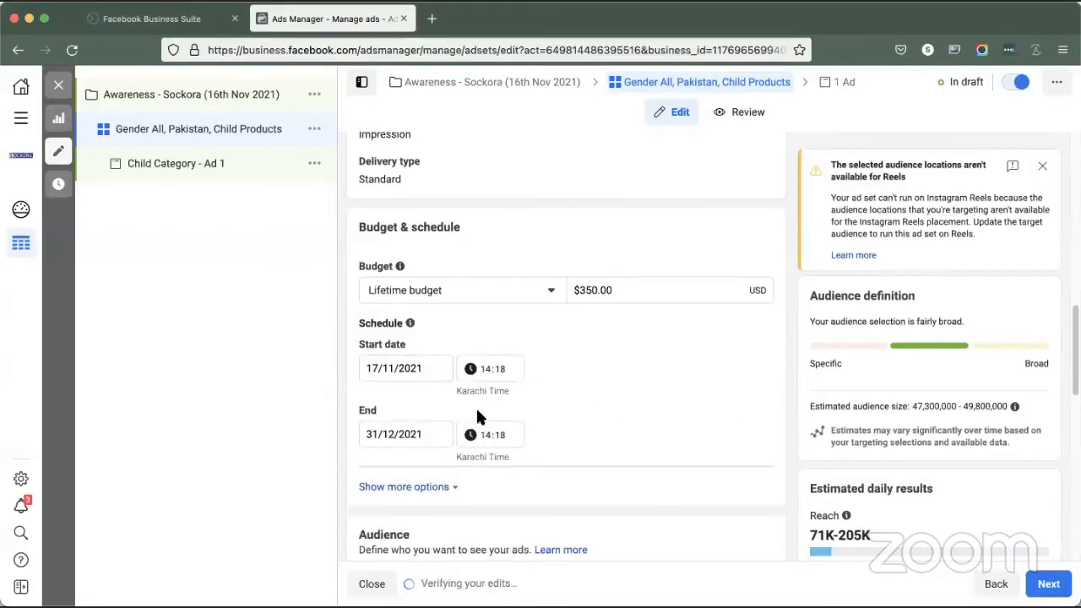
{"action": "left_click", "coordinate": [434, 433]}
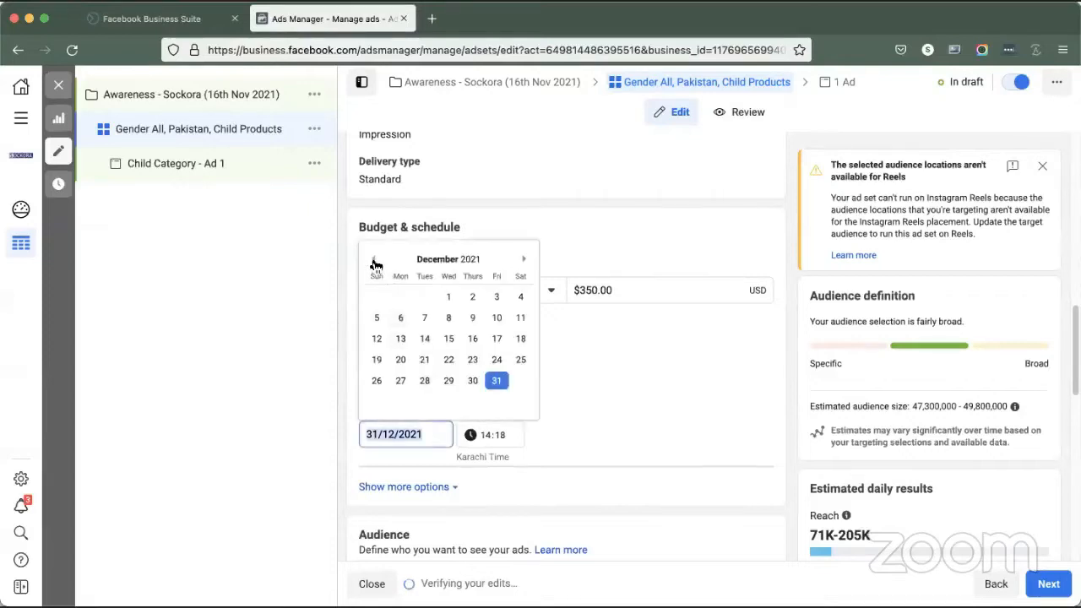
{"action": "left_click", "coordinate": [376, 264]}
{"action": "left_click", "coordinate": [424, 380]}
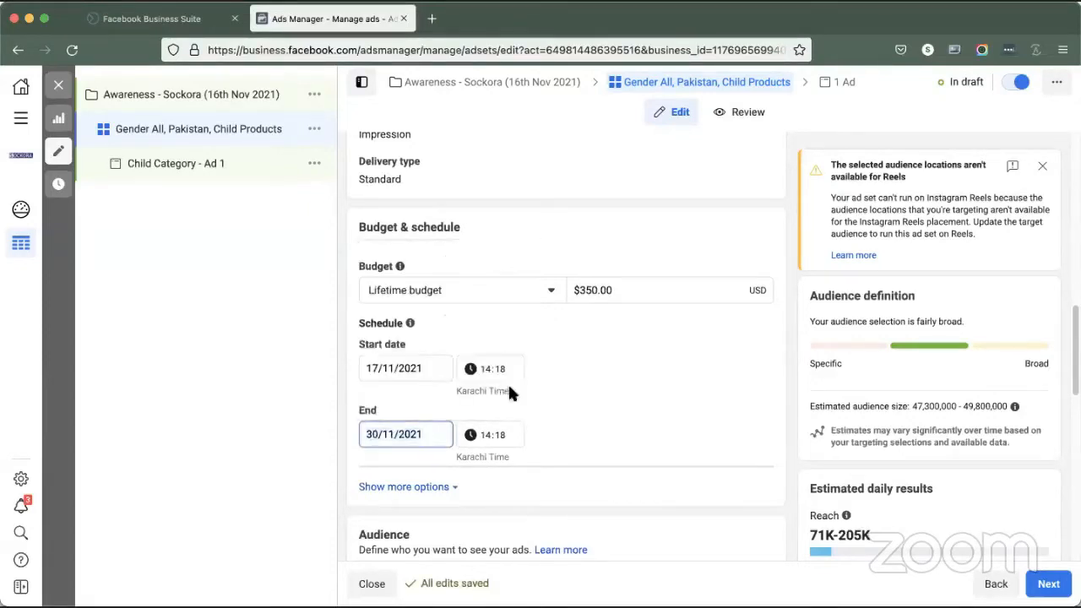
{"action": "left_click", "coordinate": [594, 398]}
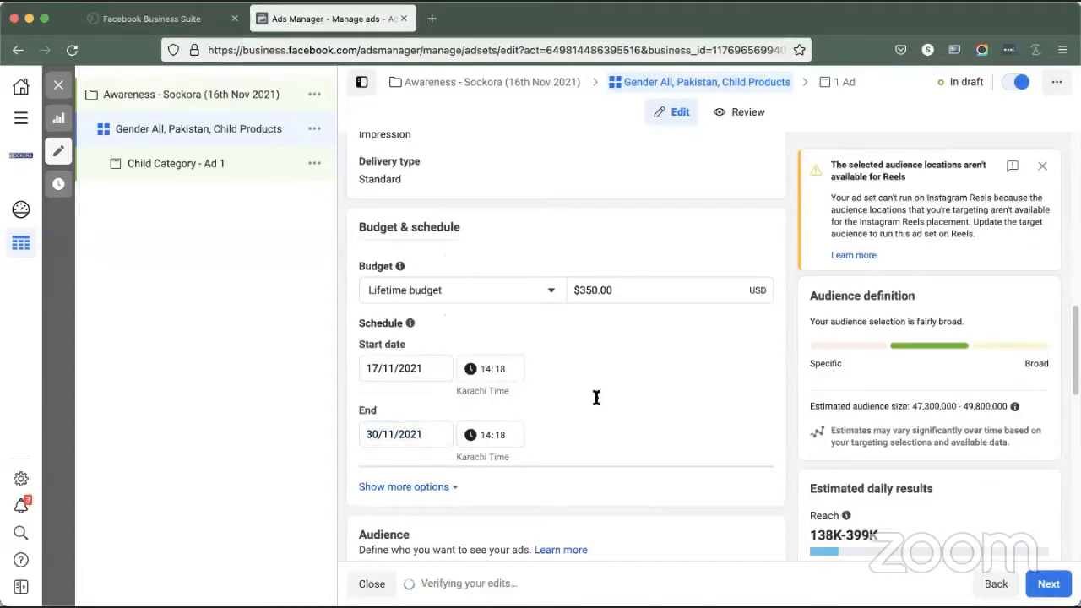
Step: Change the ad set's budget type from lifetime to daily budget
{"action": "left_click", "coordinate": [548, 292]}
{"action": "left_click", "coordinate": [490, 327]}
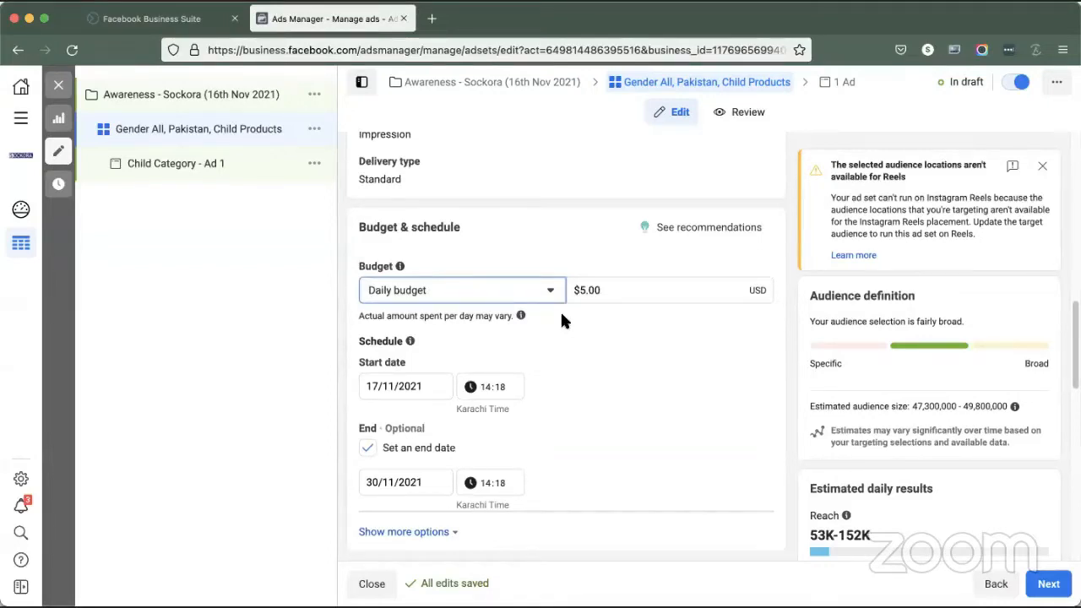
Step: Switch the ad set's budget type from daily to lifetime budget
{"action": "left_click", "coordinate": [544, 291]}
{"action": "left_click", "coordinate": [488, 350]}
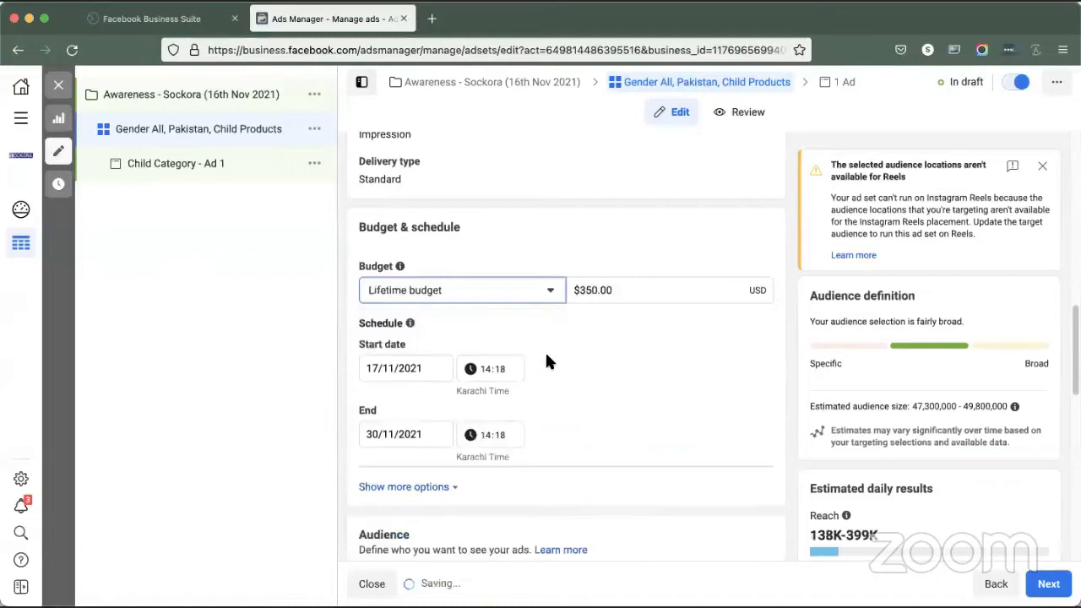
{"action": "scroll", "coordinate": [433, 374], "scroll_direction": "down", "scroll_amount": 2}
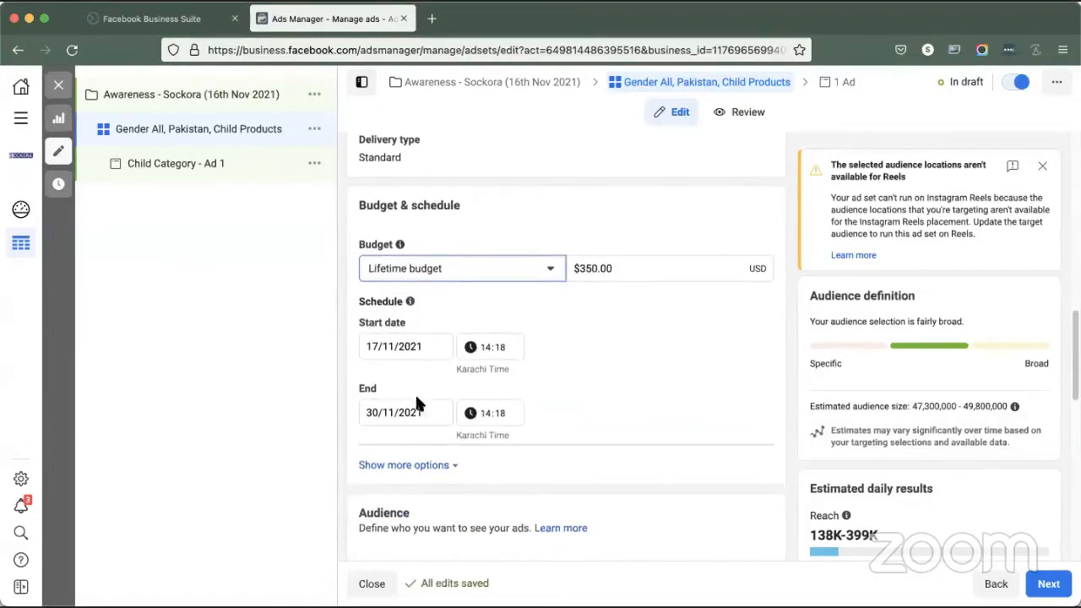
Step: Reveal the additional schedule options and set the ad scheduling to run ads on a schedule
{"action": "left_click", "coordinate": [427, 390]}
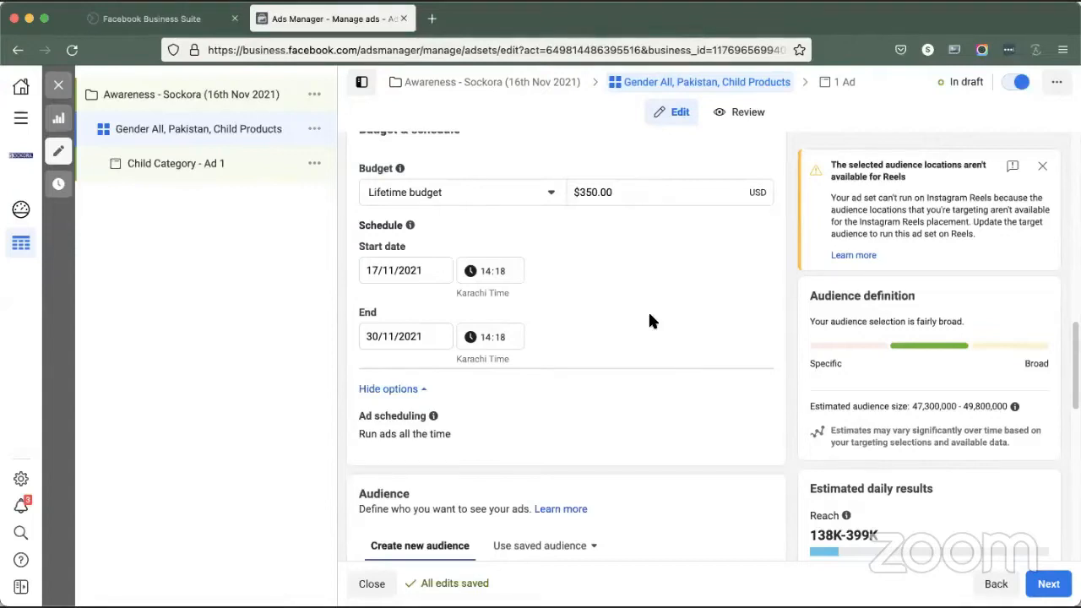
{"action": "scroll", "coordinate": [413, 410], "scroll_direction": "down", "scroll_amount": 1}
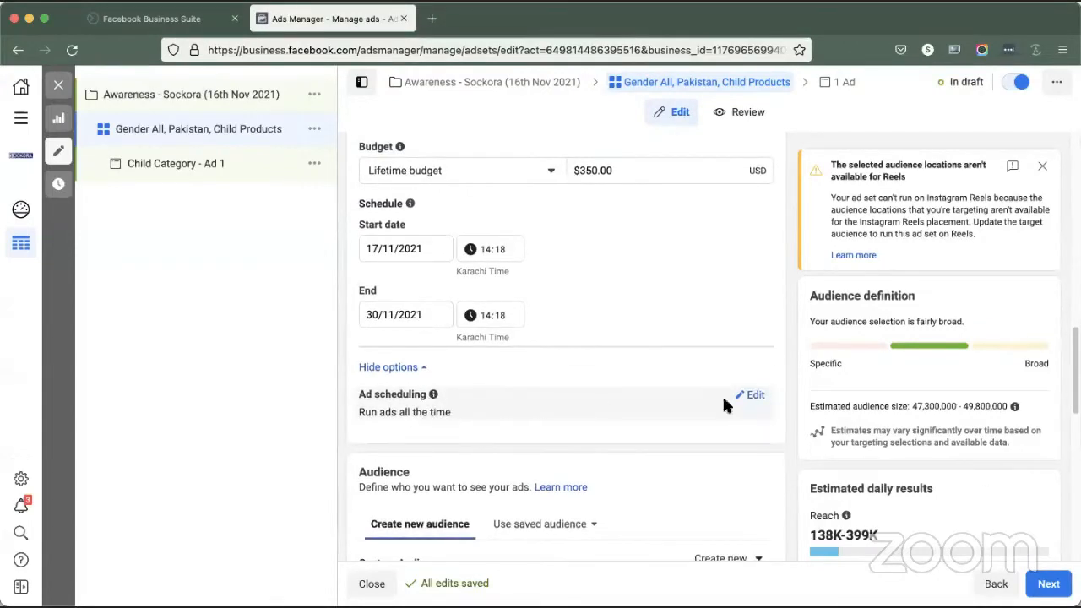
{"action": "left_click", "coordinate": [754, 396]}
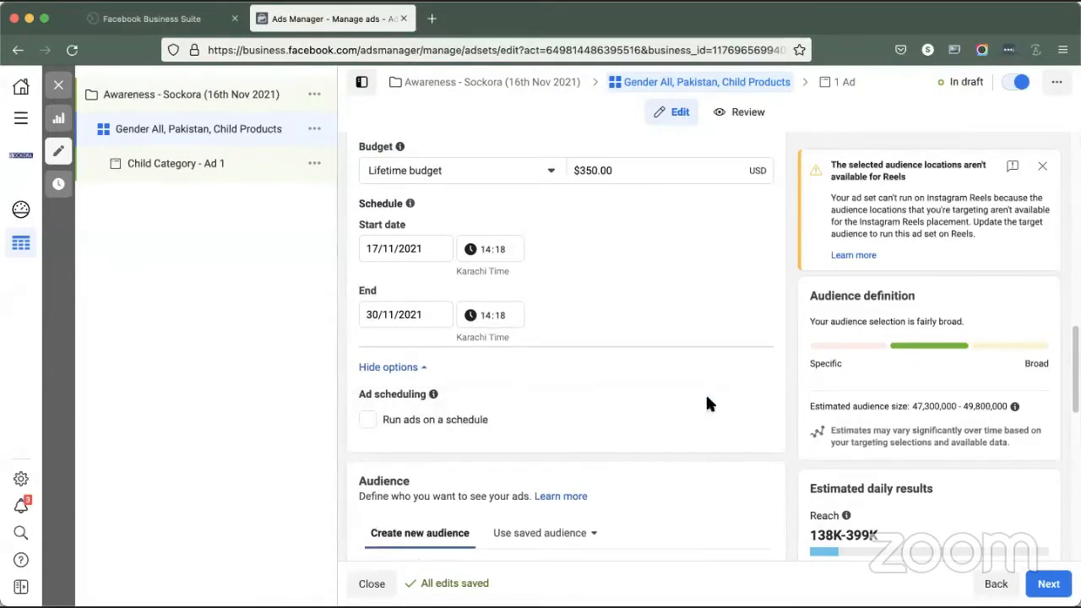
{"action": "left_click", "coordinate": [435, 420]}
{"action": "scroll", "coordinate": [512, 357], "scroll_direction": "down", "scroll_amount": 5}
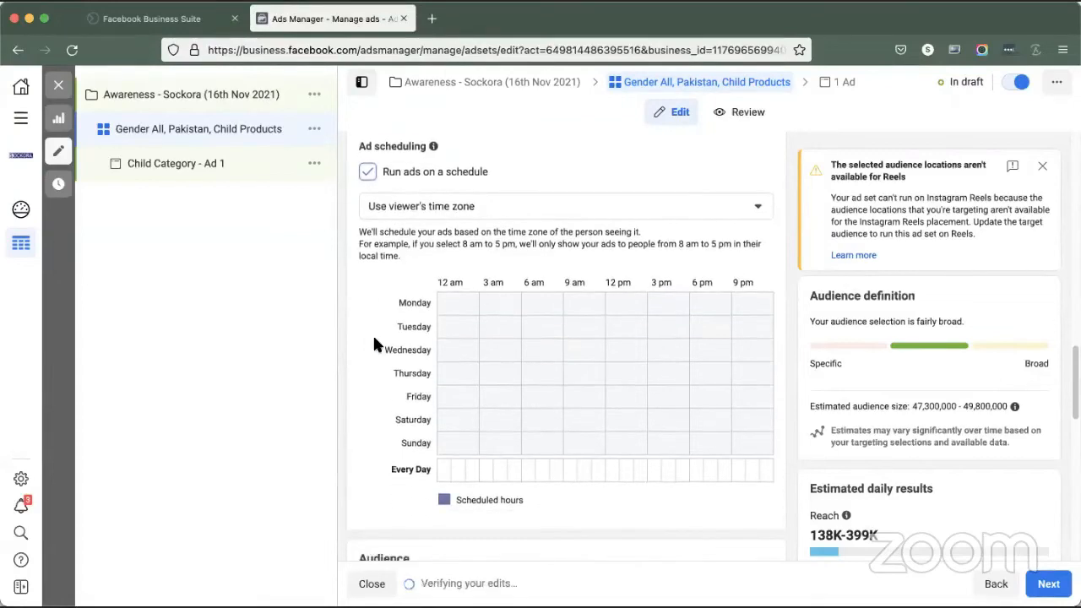
Step: Mark the Monday 12 am hour as scheduled and clear it again
{"action": "left_click", "coordinate": [444, 306]}
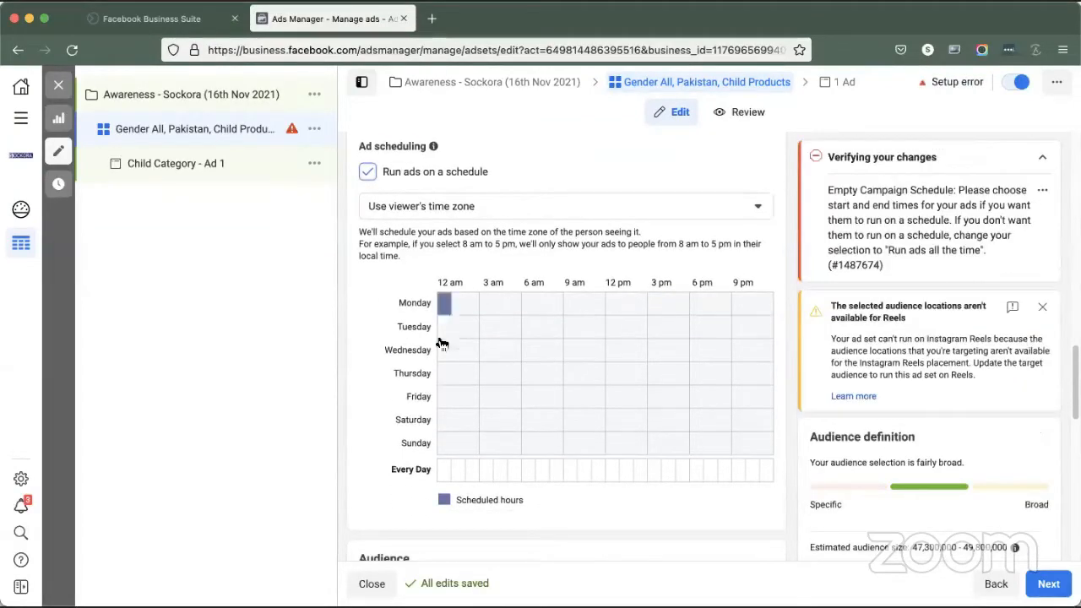
{"action": "left_click_drag", "start_coordinate": [441, 342], "coordinate": [415, 461]}
{"action": "left_click", "coordinate": [445, 305]}
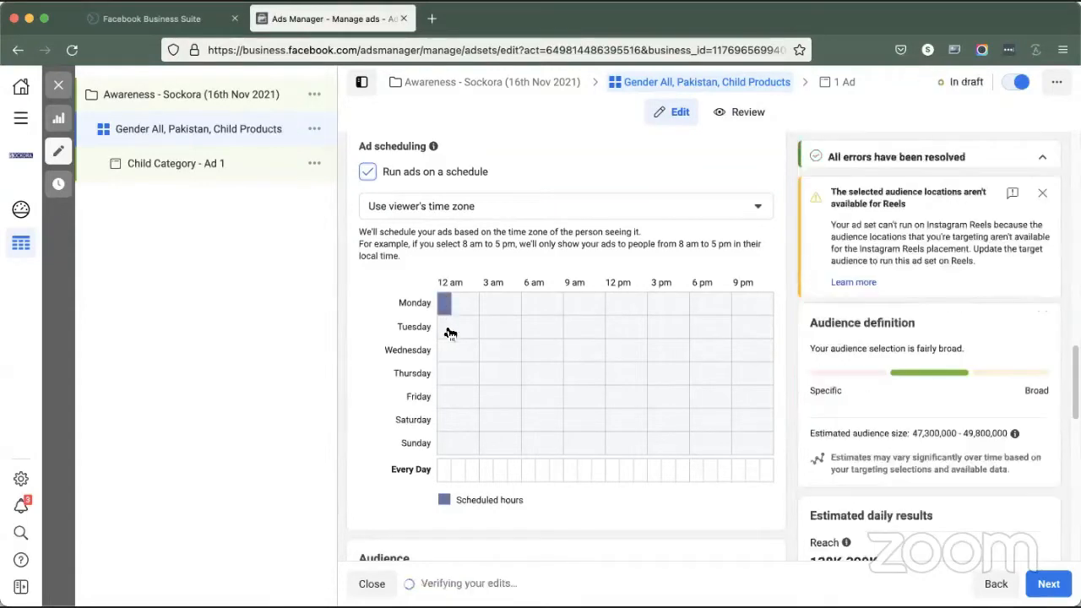
Step: Schedule ads Monday 9 am to midnight, Tuesday 6 am to 9 pm, Wednesday 9 am to 6 pm and Thursday 3 am to 8 pm
{"action": "left_click", "coordinate": [569, 310]}
{"action": "left_click_drag", "start_coordinate": [569, 309], "coordinate": [766, 307]}
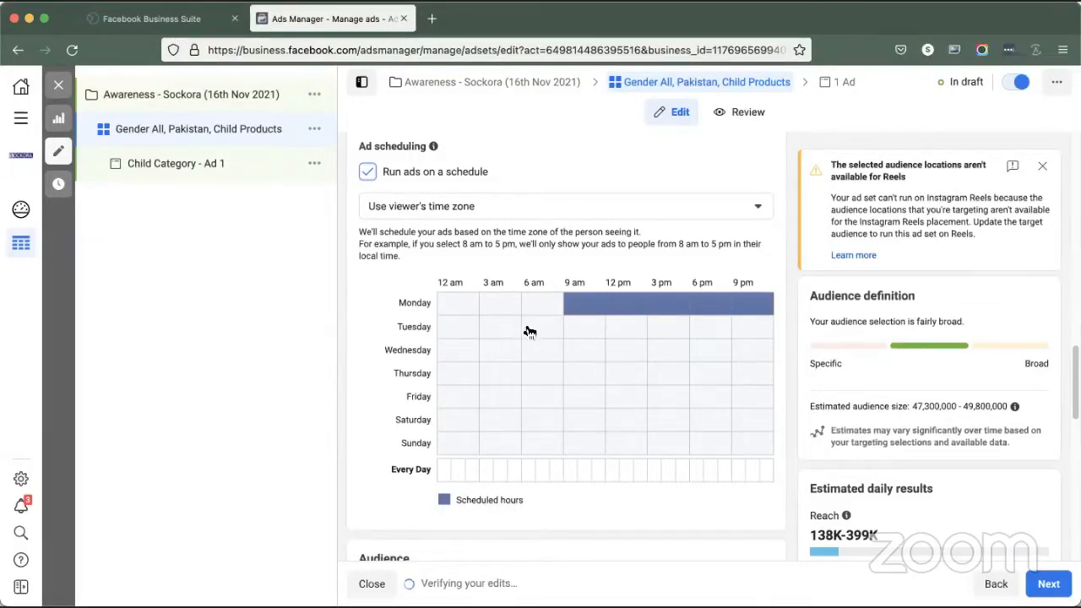
{"action": "left_click_drag", "start_coordinate": [526, 328], "coordinate": [727, 329]}
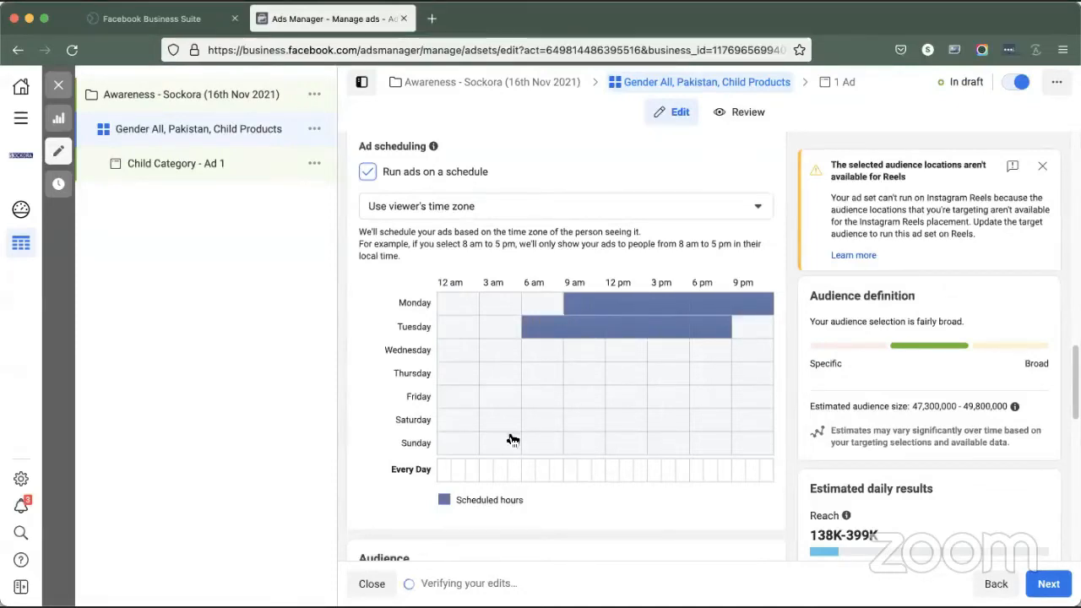
{"action": "left_click_drag", "start_coordinate": [490, 380], "coordinate": [716, 378]}
{"action": "left_click_drag", "start_coordinate": [568, 349], "coordinate": [684, 353]}
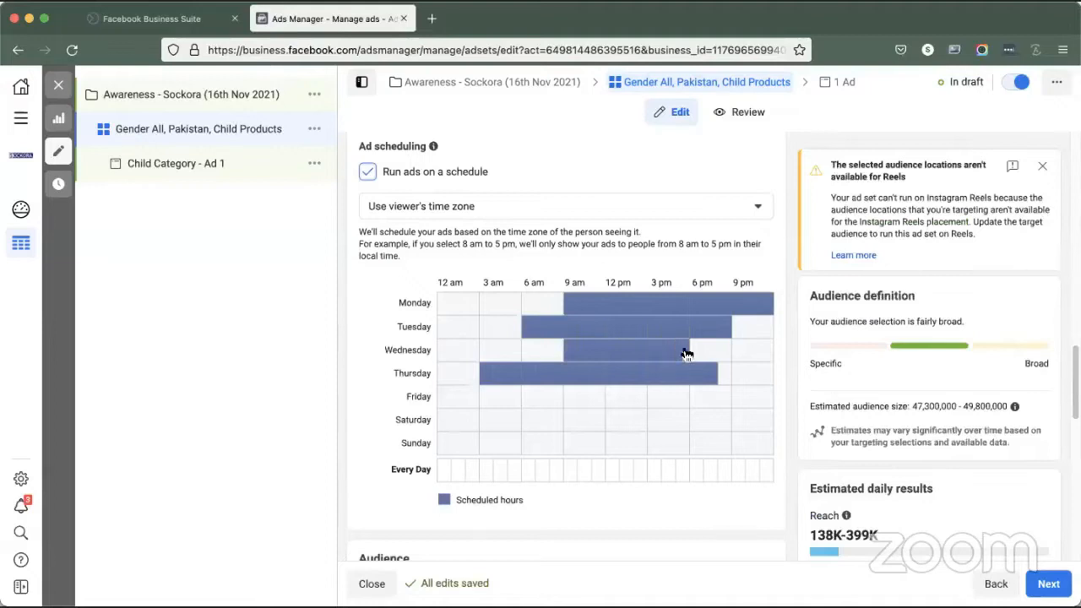
Step: Schedule ads Friday 10 am to 11 pm, Saturday 3 am to 3 pm and Sunday 9 am to midnight
{"action": "left_click_drag", "start_coordinate": [580, 408], "coordinate": [755, 403]}
{"action": "left_click_drag", "start_coordinate": [482, 425], "coordinate": [643, 431]}
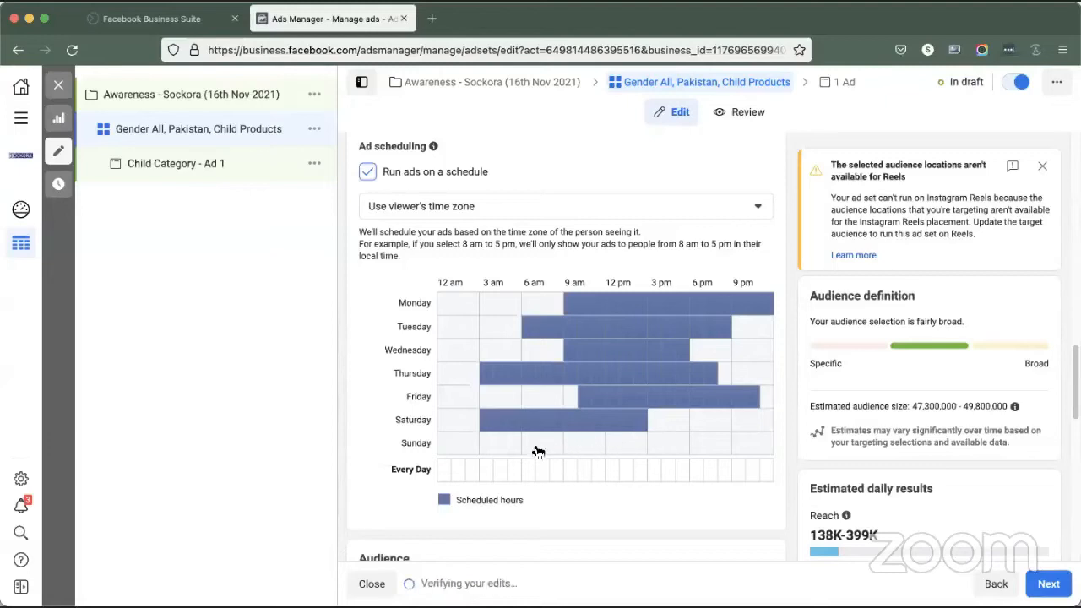
{"action": "left_click_drag", "start_coordinate": [535, 448], "coordinate": [765, 448]}
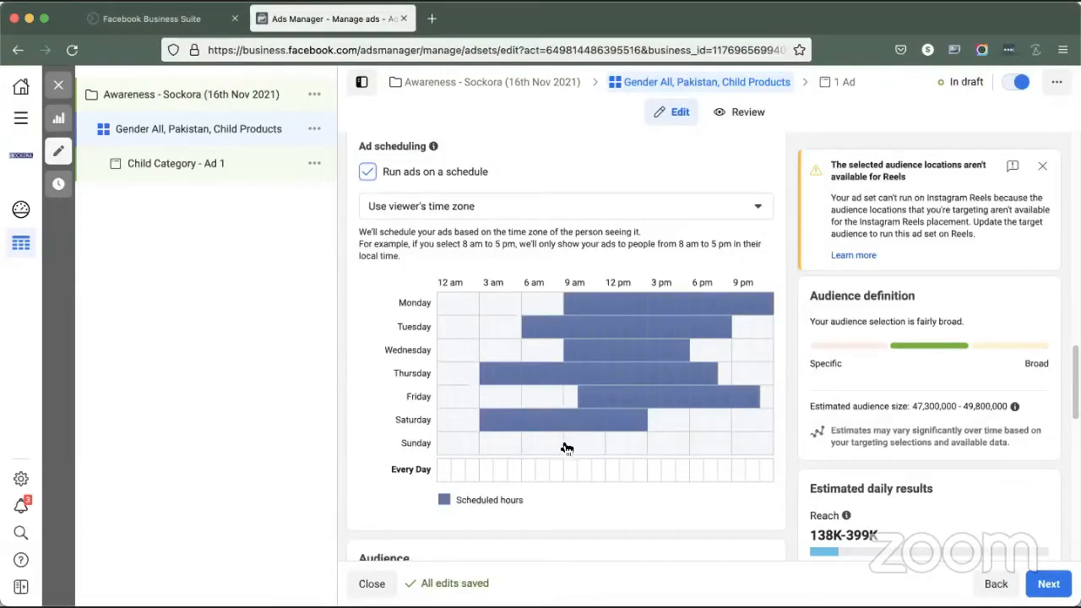
{"action": "left_click_drag", "start_coordinate": [565, 446], "coordinate": [766, 442]}
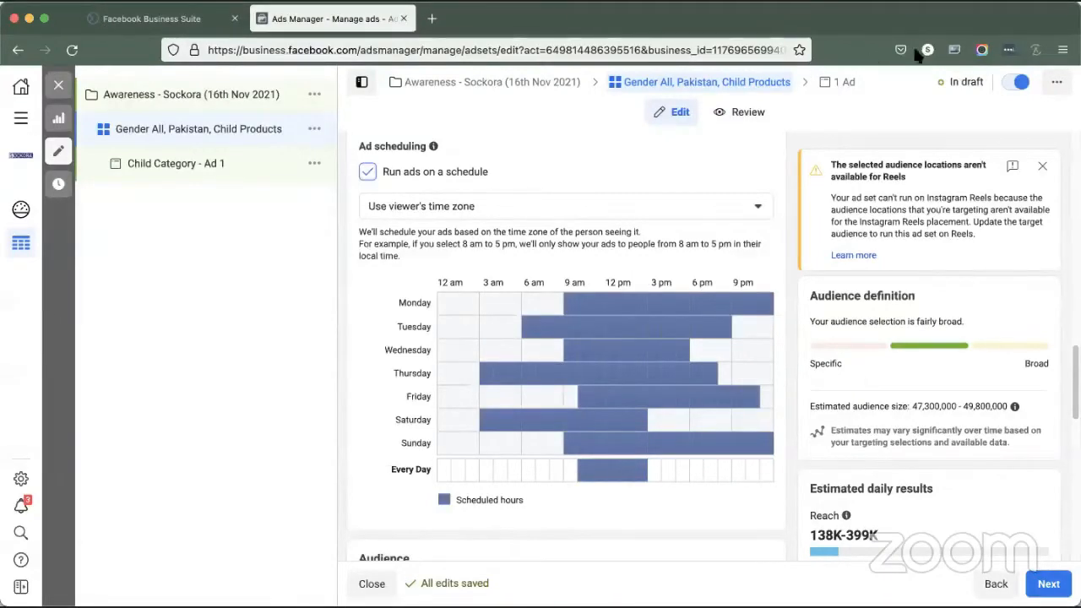
Step: Open the Facebook page facebook.com/themedicwell in a new browser tab
{"action": "left_click", "coordinate": [432, 19]}
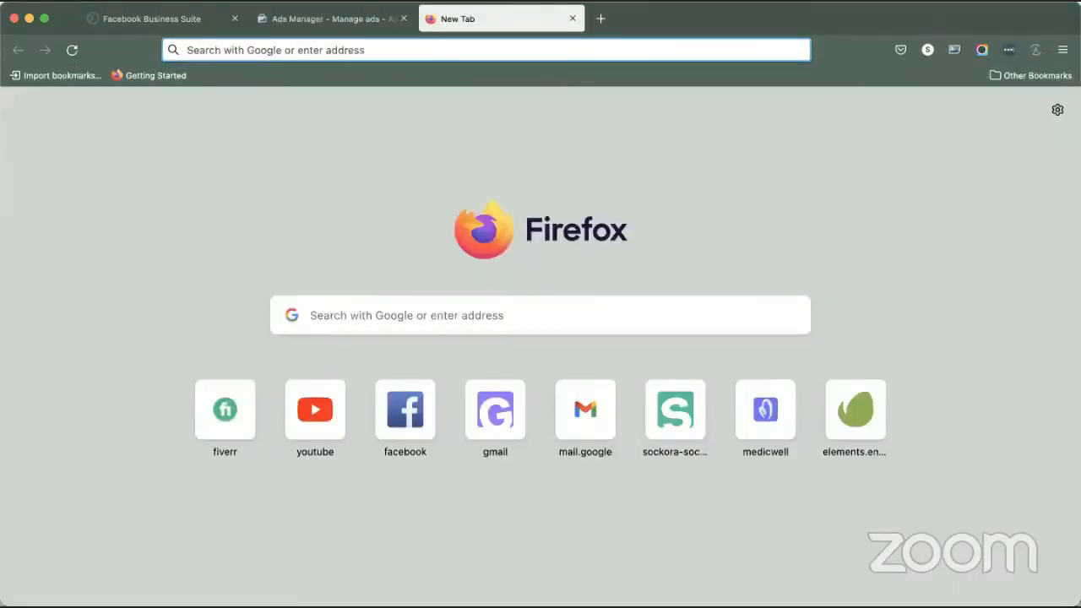
{"action": "type", "text": "facebook.com/"}
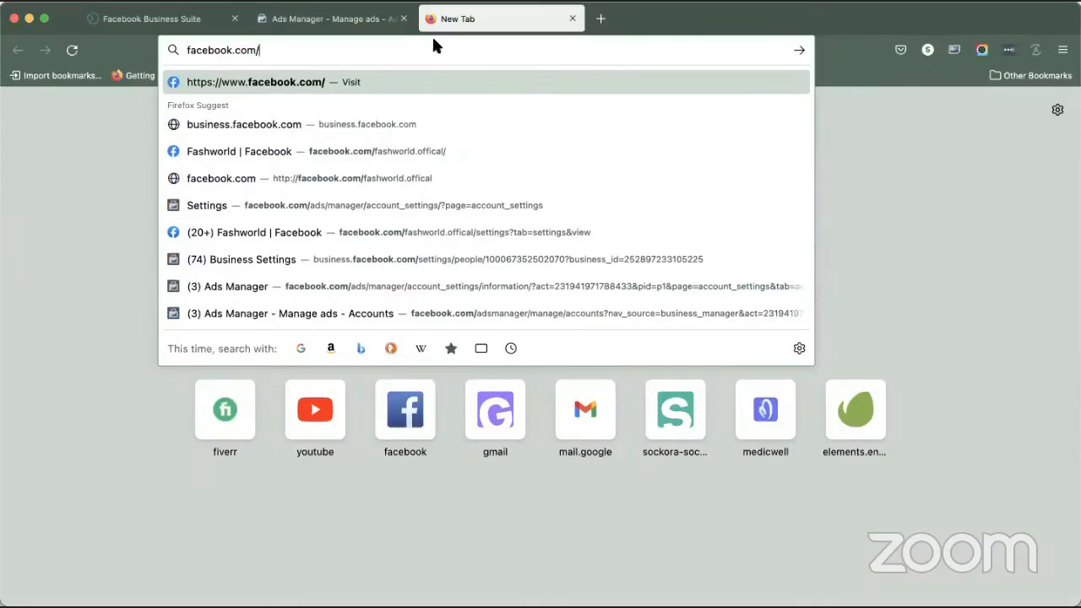
{"action": "type", "text": "themedicwell"}
{"action": "key", "text": "Return"}
{"action": "left_click", "coordinate": [338, 50]}
{"action": "type", "text": "the"}
{"action": "key", "text": "Return"}
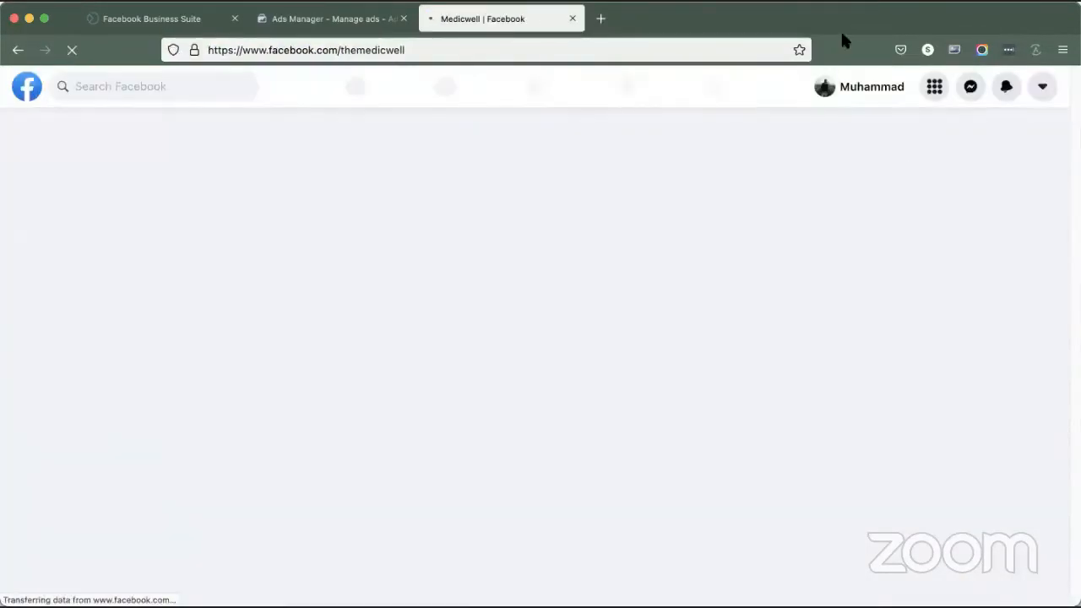
Step: Open the Medicwell page's insights, dismiss the orders and messages notice, and examine the page summary
{"action": "scroll", "coordinate": [499, 207], "scroll_direction": "down", "scroll_amount": 3}
{"action": "scroll", "coordinate": [128, 500], "scroll_direction": "down", "scroll_amount": 4}
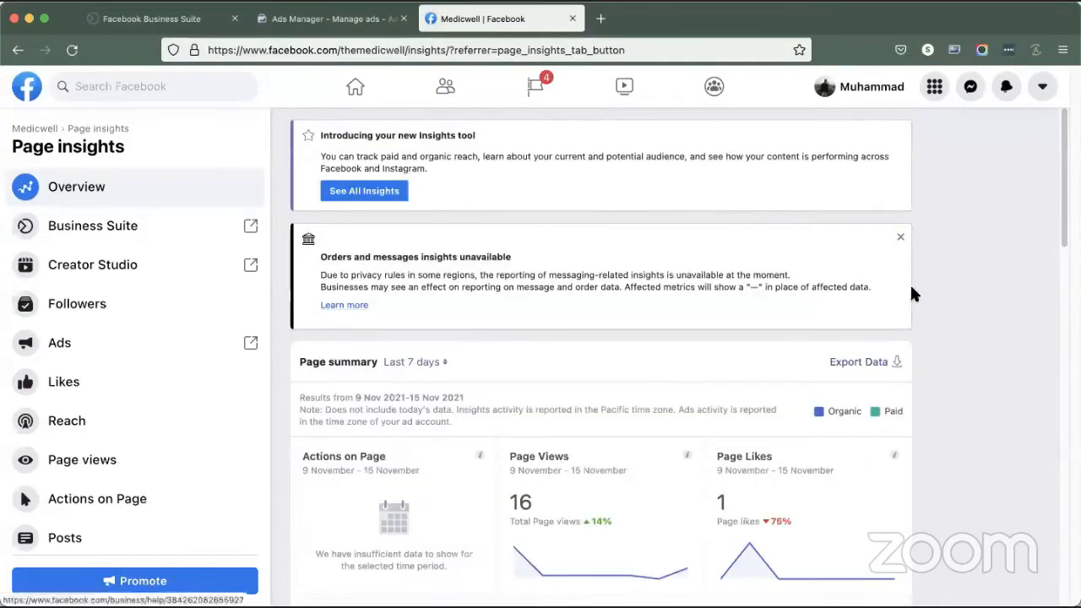
{"action": "left_click", "coordinate": [899, 237]}
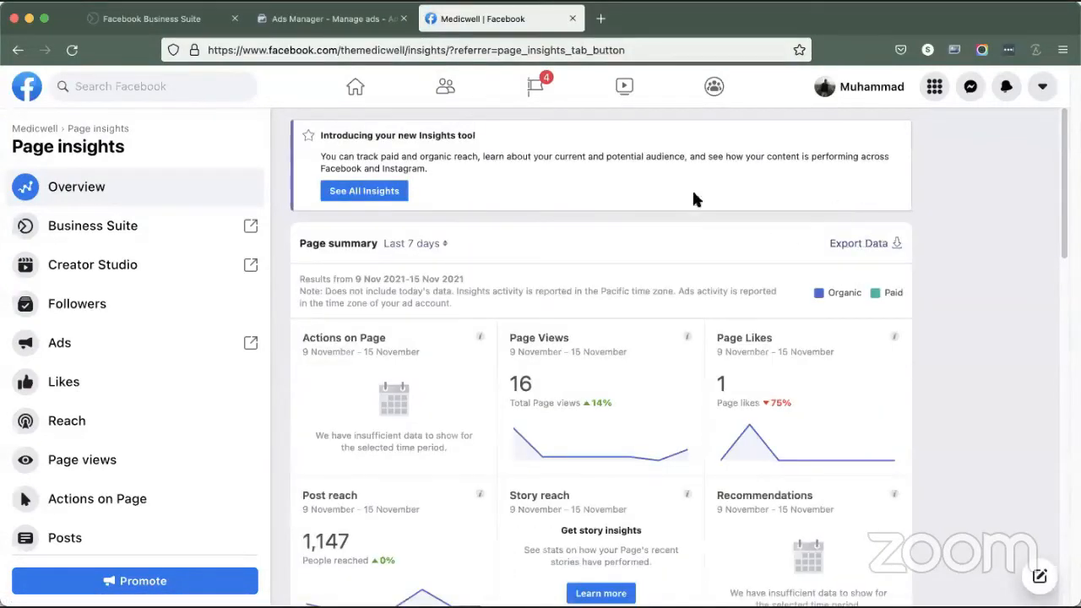
{"action": "scroll", "coordinate": [1038, 437], "scroll_direction": "down", "scroll_amount": 5}
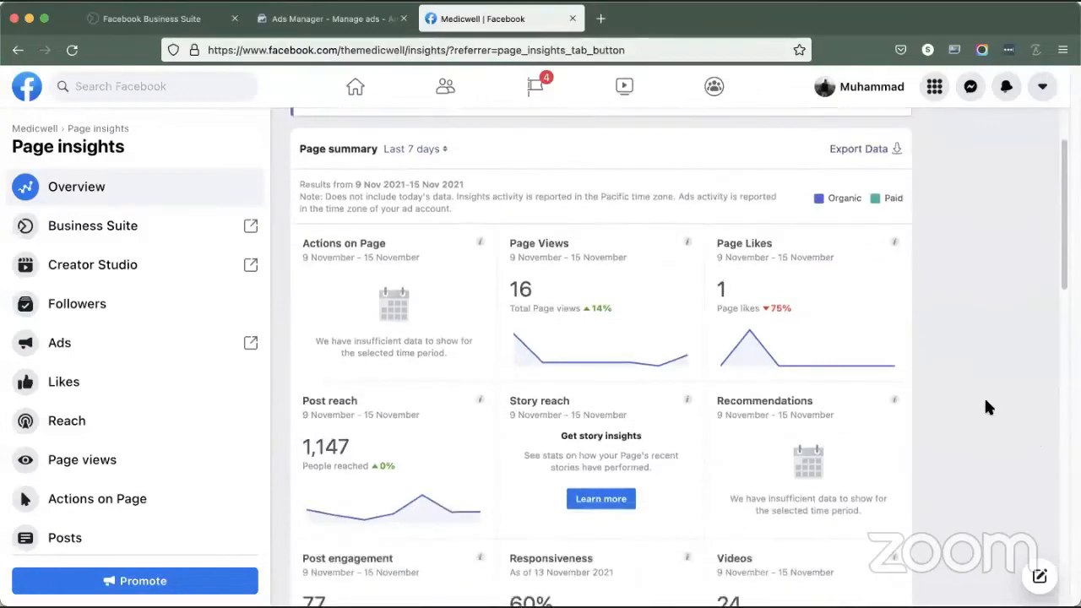
{"action": "scroll", "coordinate": [946, 409], "scroll_direction": "down", "scroll_amount": 4}
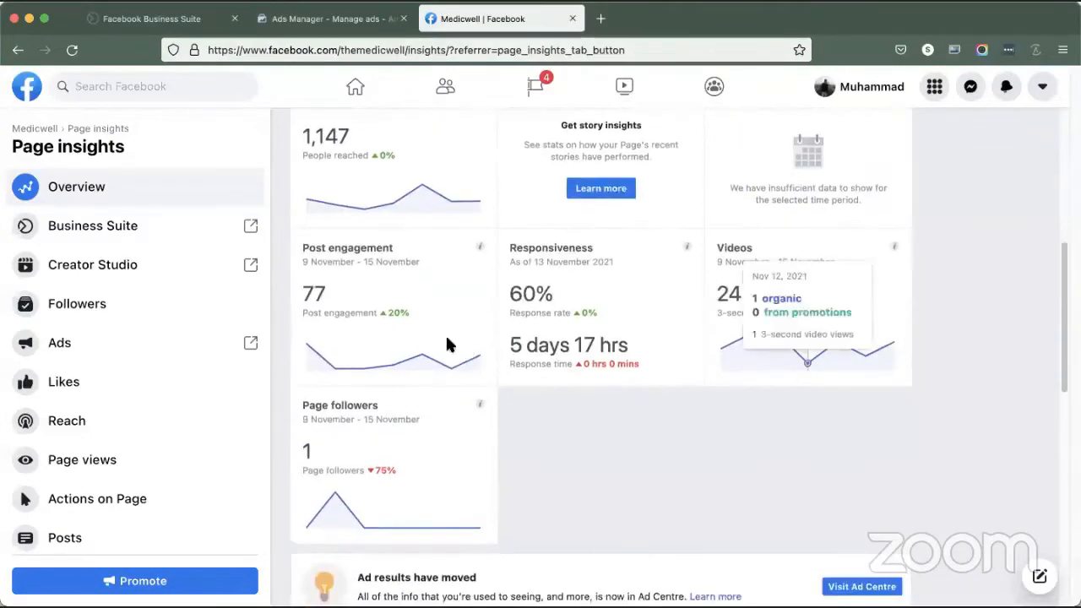
{"action": "scroll", "coordinate": [433, 403], "scroll_direction": "down", "scroll_amount": 8}
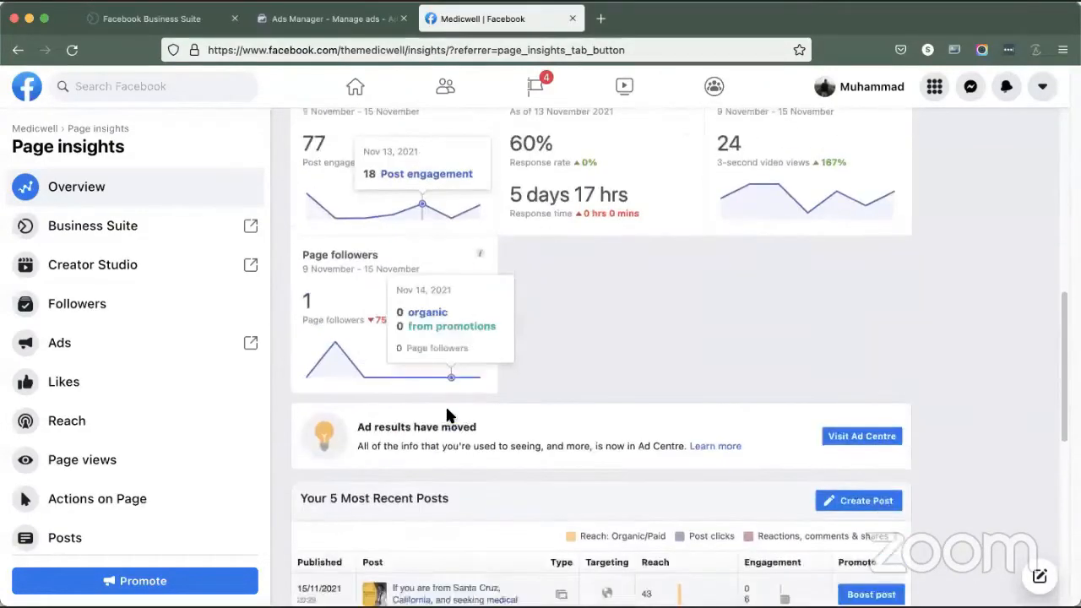
{"action": "scroll", "coordinate": [429, 401], "scroll_direction": "up", "scroll_amount": 15}
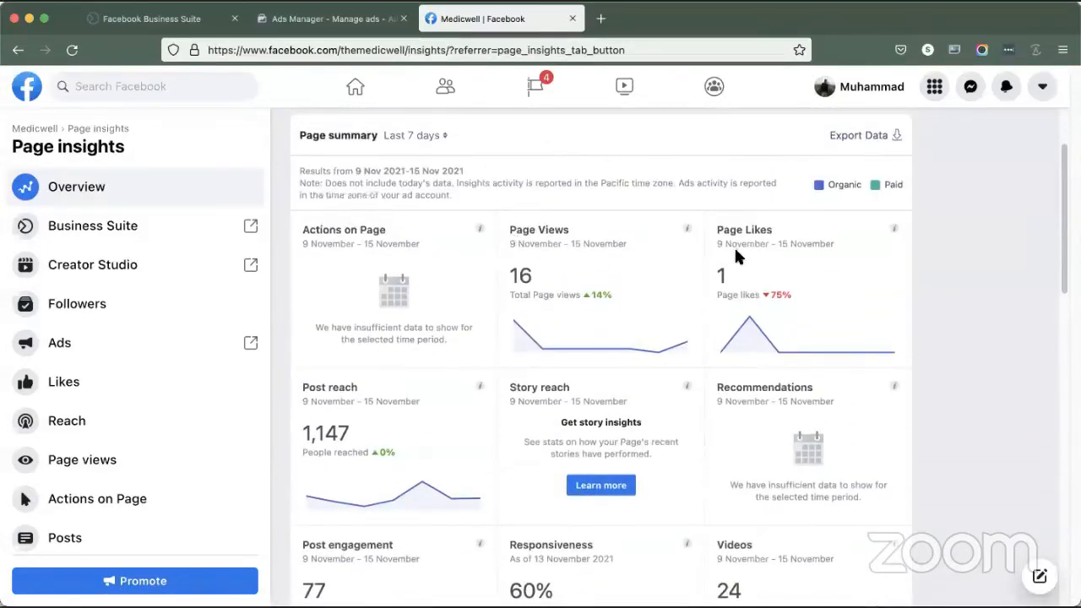
{"action": "scroll", "coordinate": [751, 279], "scroll_direction": "up", "scroll_amount": 2}
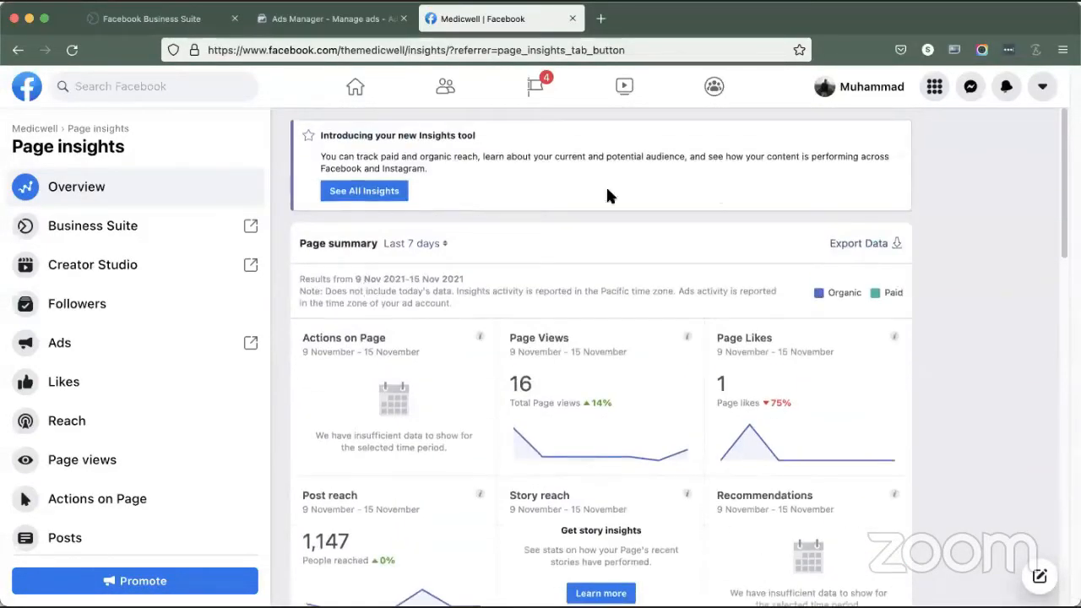
Step: Open Medicwell's full insights in Business Suite and examine the audience data and the results report
{"action": "left_click", "coordinate": [381, 193]}
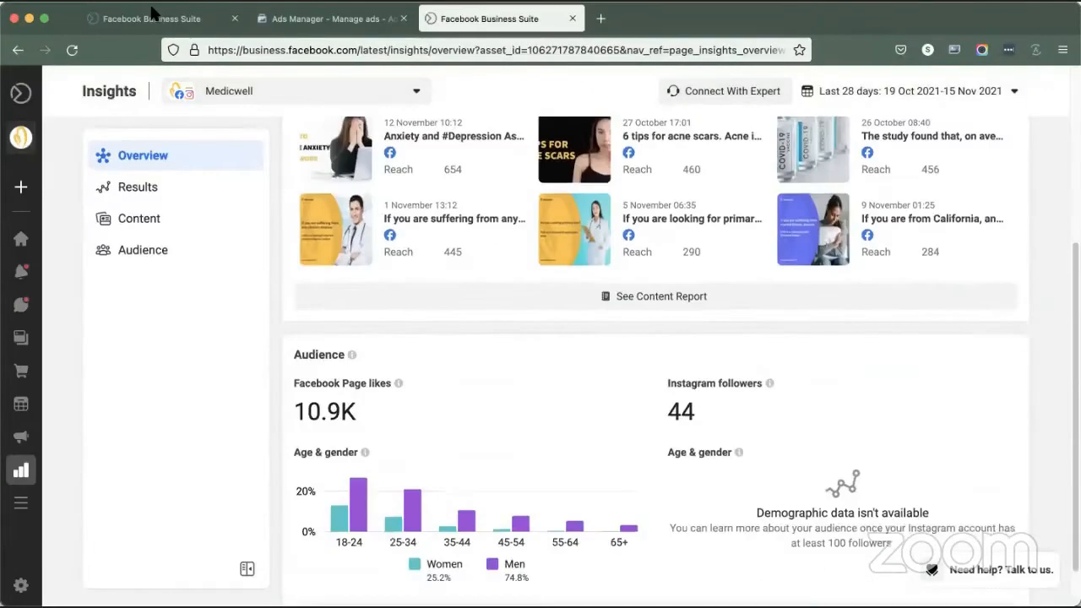
{"action": "left_click", "coordinate": [258, 218]}
{"action": "left_click", "coordinate": [144, 249]}
{"action": "scroll", "coordinate": [574, 442], "scroll_direction": "down", "scroll_amount": 10}
{"action": "scroll", "coordinate": [602, 413], "scroll_direction": "up", "scroll_amount": 10}
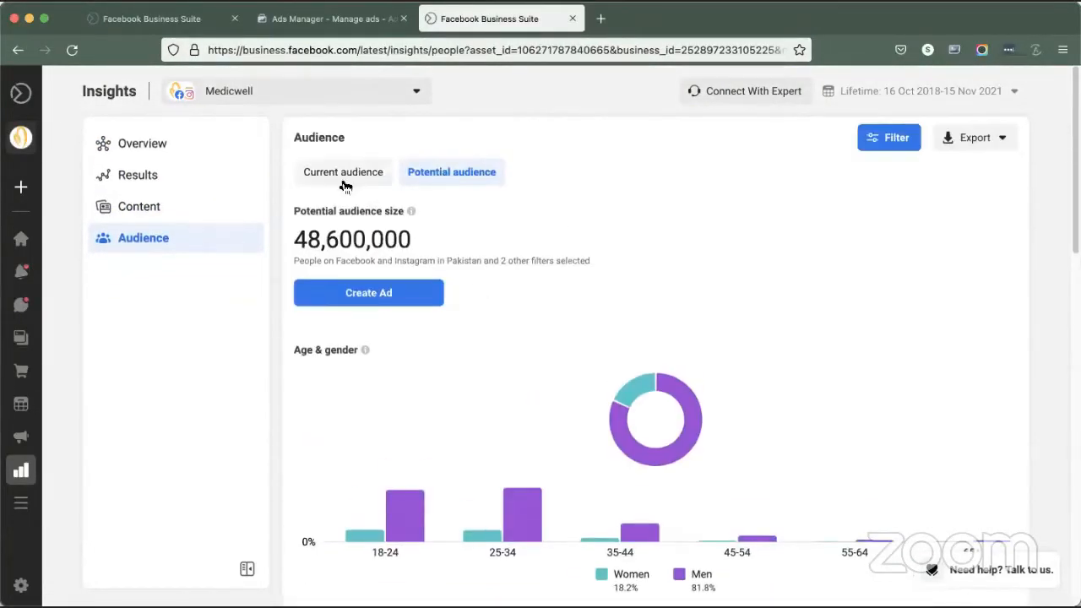
{"action": "left_click", "coordinate": [345, 178]}
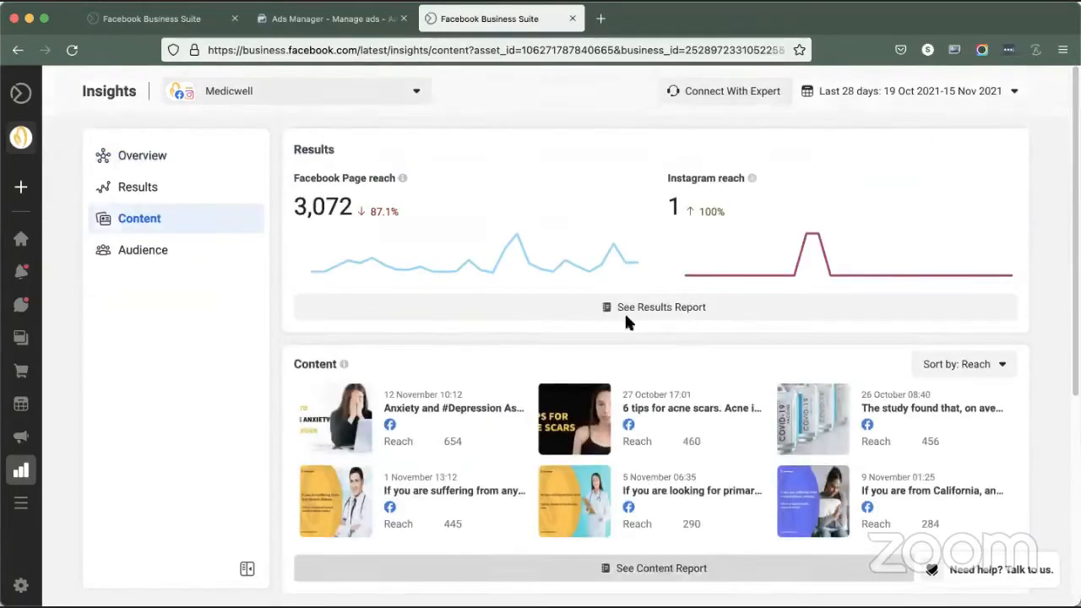
{"action": "left_click", "coordinate": [626, 314]}
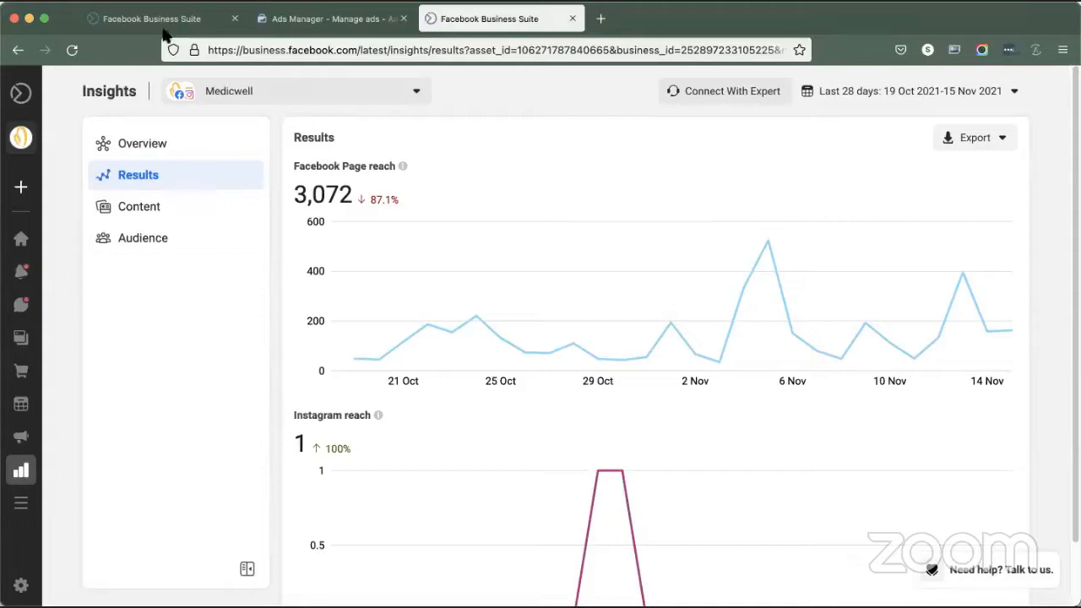
{"action": "scroll", "coordinate": [549, 220], "scroll_direction": "down", "scroll_amount": 2}
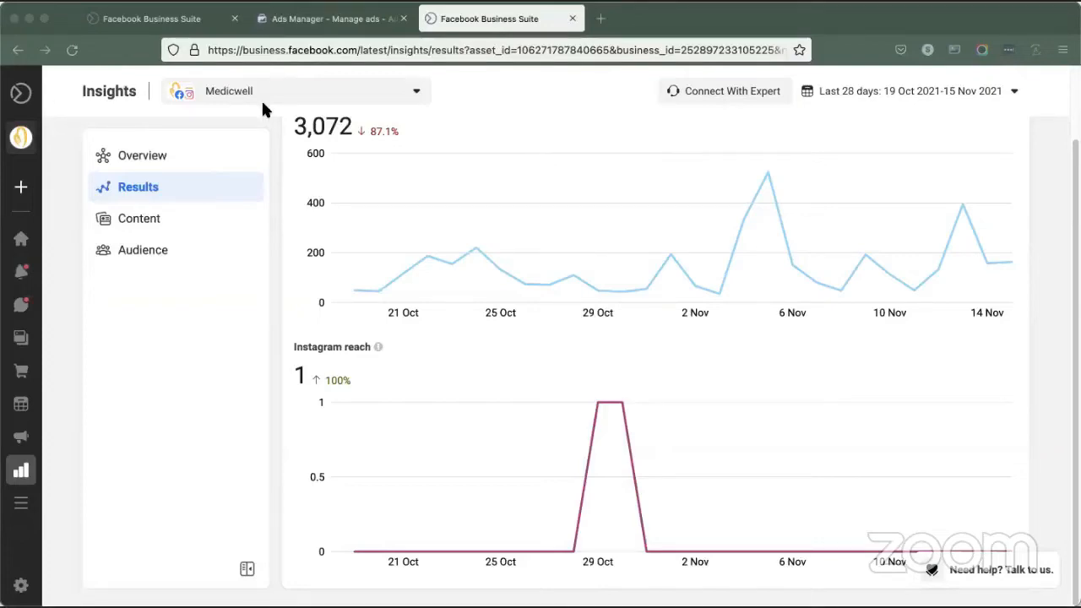
Step: Switch to the other browser, examine the popular days and times in ERC-Ecommerce-Batch2-Group6's engagement insights, and return to Ads Manager
{"action": "key", "text": "super+Tab"}
{"action": "scroll", "coordinate": [69, 486], "scroll_direction": "down", "scroll_amount": 4}
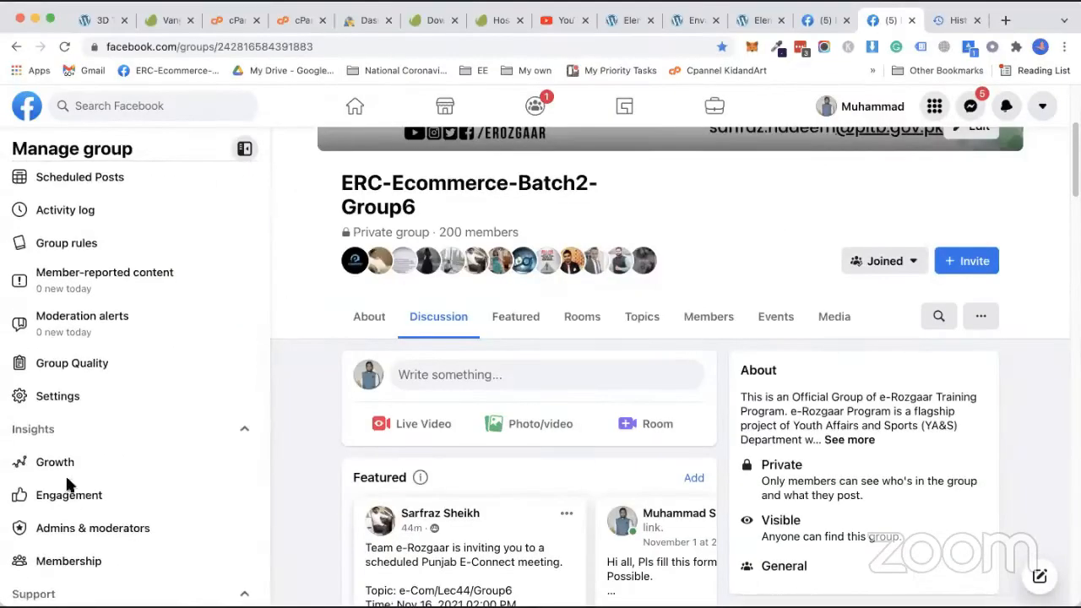
{"action": "left_click", "coordinate": [69, 485]}
{"action": "scroll", "coordinate": [693, 439], "scroll_direction": "down", "scroll_amount": 1}
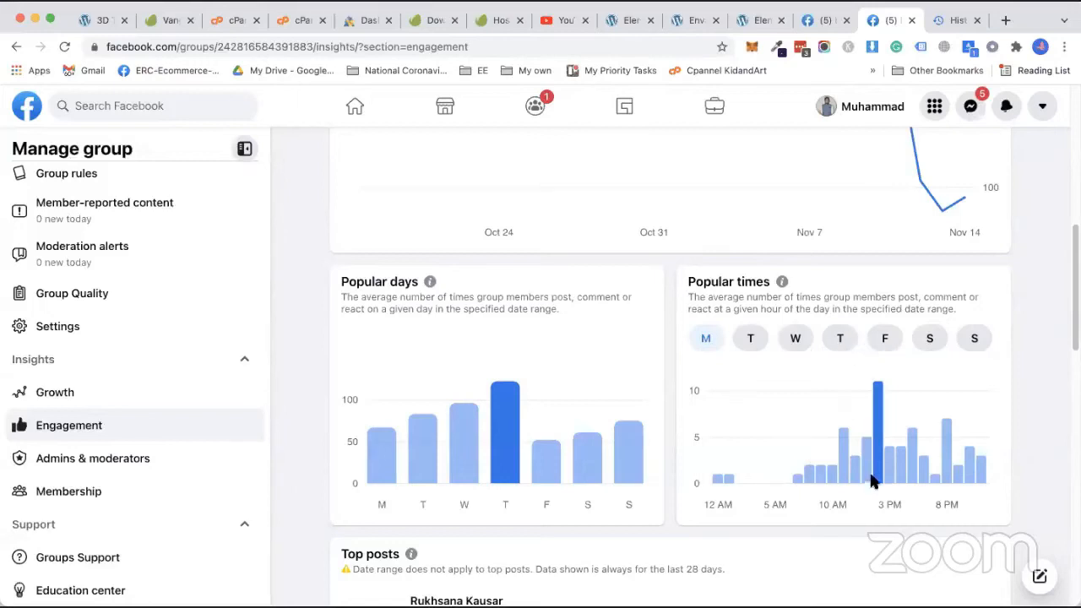
{"action": "mouse_move", "coordinate": [879, 483]}
{"action": "mouse_move", "coordinate": [930, 474]}
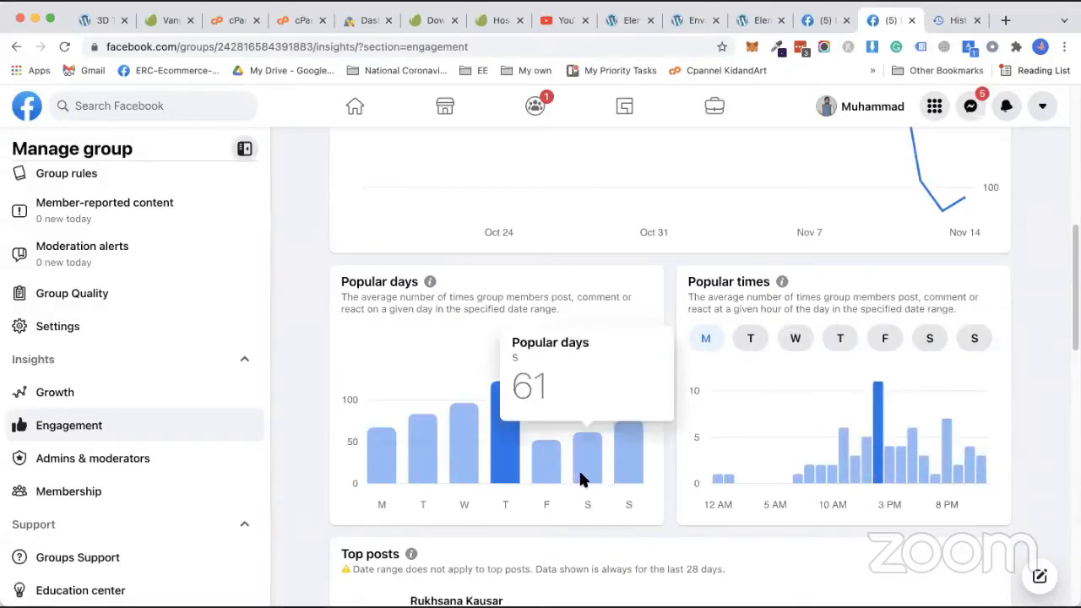
{"action": "mouse_move", "coordinate": [625, 471]}
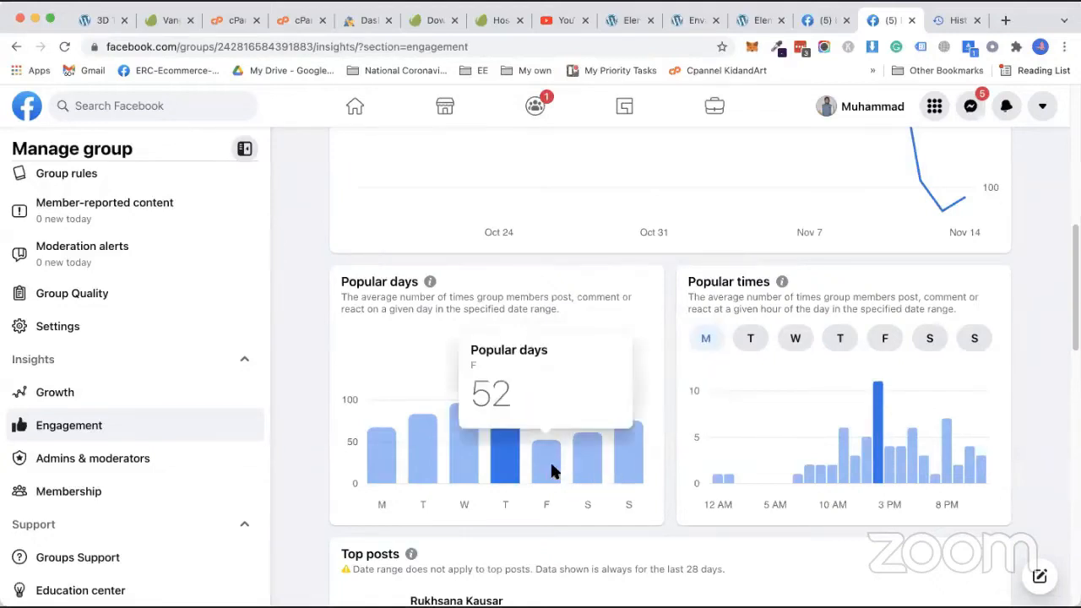
{"action": "mouse_move", "coordinate": [545, 473]}
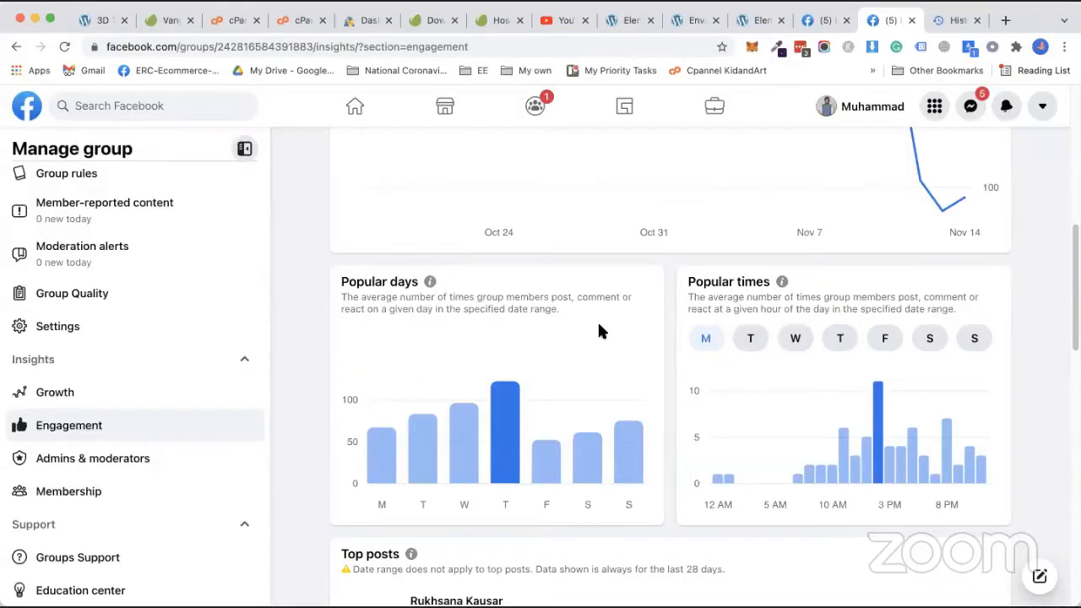
{"action": "key", "text": "super+Tab"}
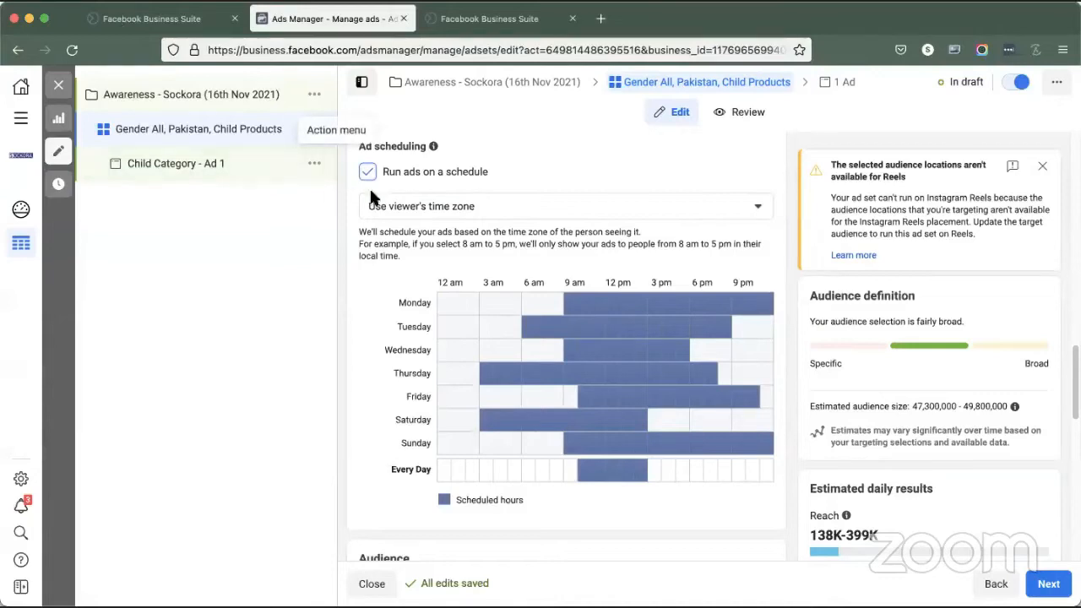
Step: Clear the hourly ad schedule by turning off running ads on a schedule and enabling it again
{"action": "scroll", "coordinate": [379, 334], "scroll_direction": "up", "scroll_amount": 2}
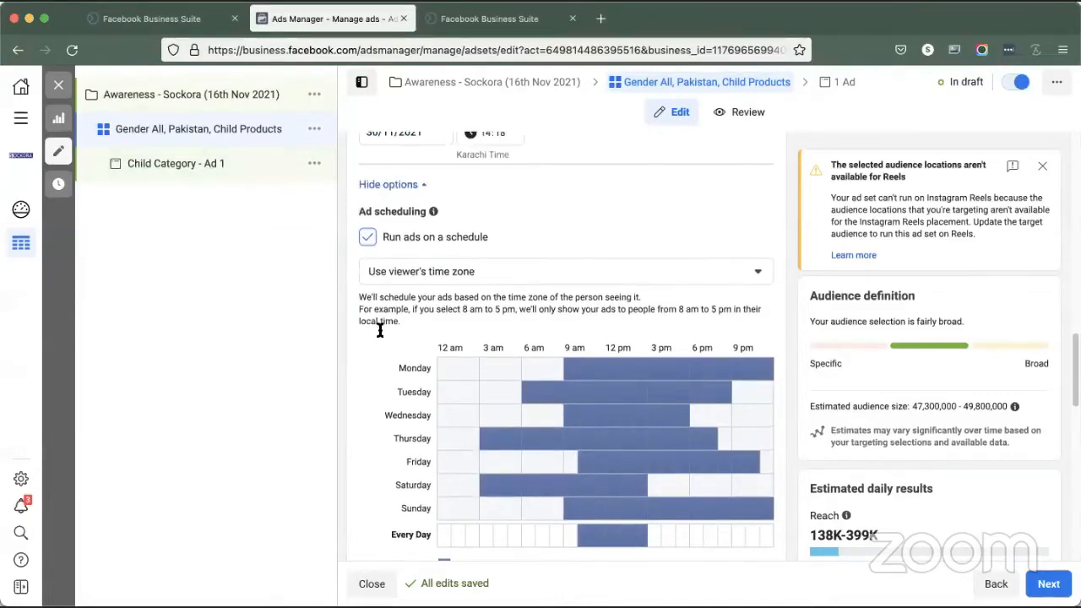
{"action": "left_click", "coordinate": [369, 239]}
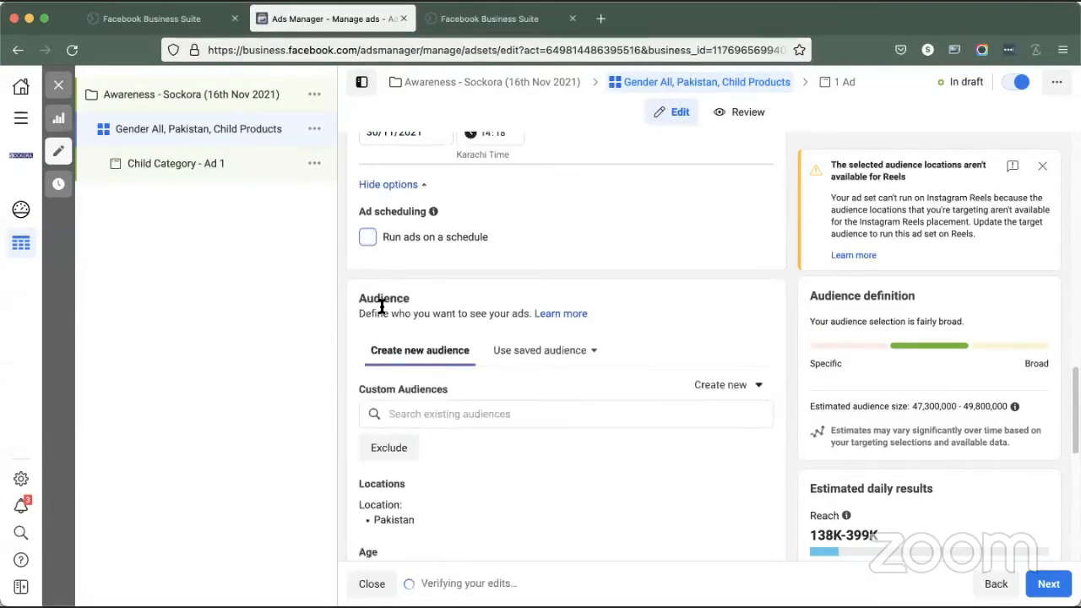
{"action": "left_click", "coordinate": [368, 236]}
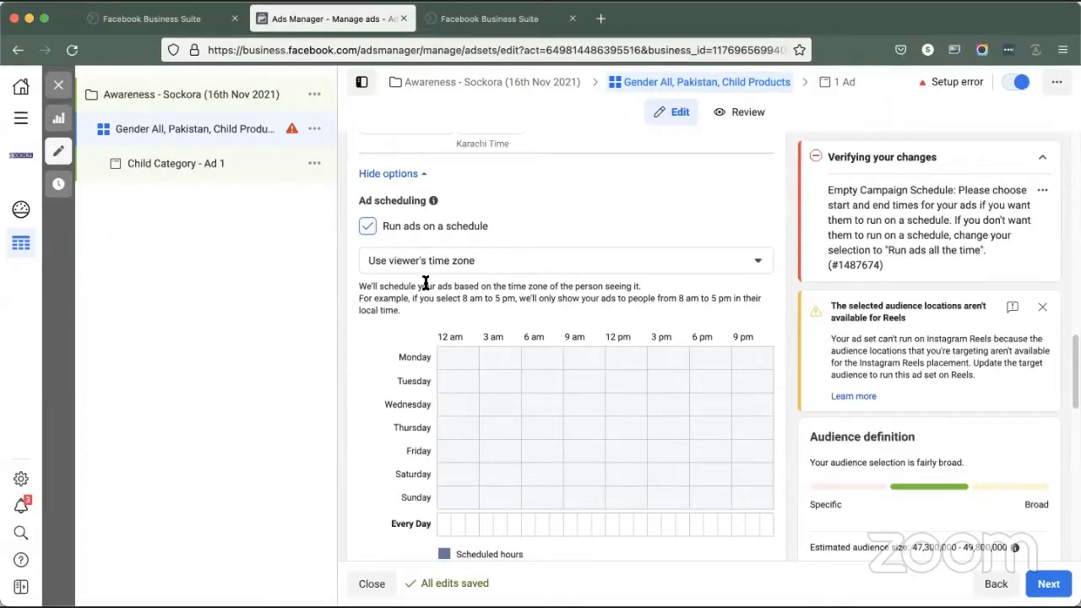
Step: Fill all Saturday and Sunday hours in the ad schedule, and clear both days again
{"action": "left_click_drag", "start_coordinate": [448, 483], "coordinate": [771, 480]}
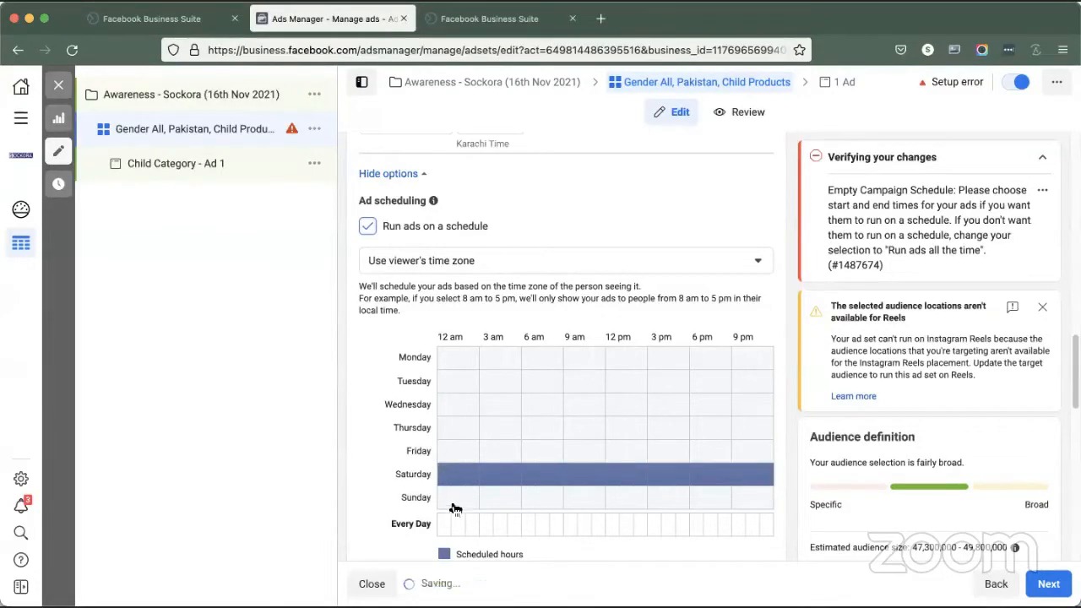
{"action": "left_click_drag", "start_coordinate": [452, 503], "coordinate": [769, 500]}
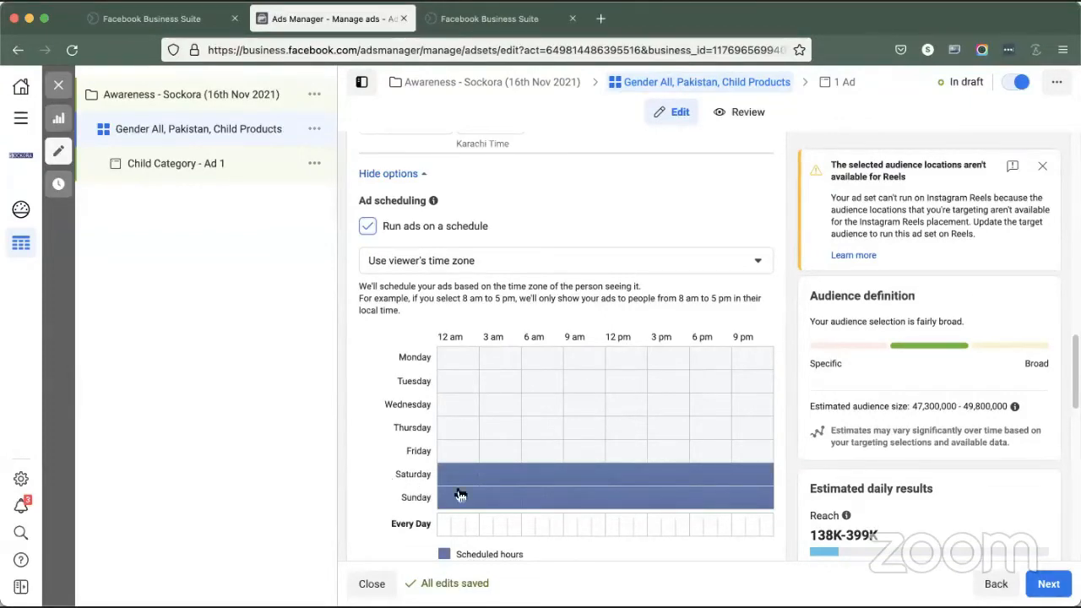
{"action": "left_click_drag", "start_coordinate": [449, 477], "coordinate": [769, 474]}
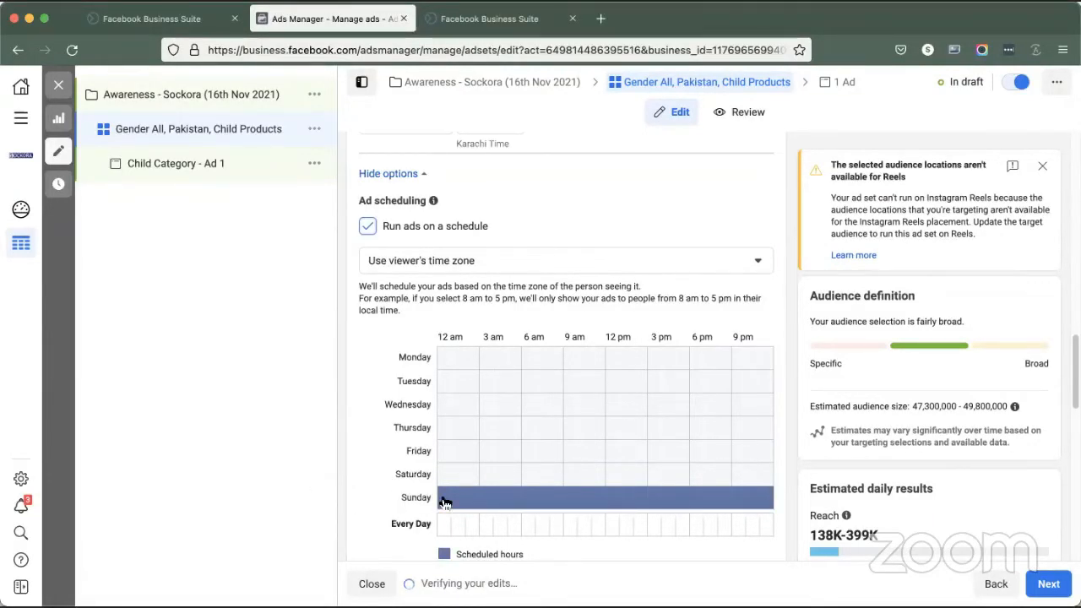
{"action": "left_click_drag", "start_coordinate": [445, 502], "coordinate": [766, 500]}
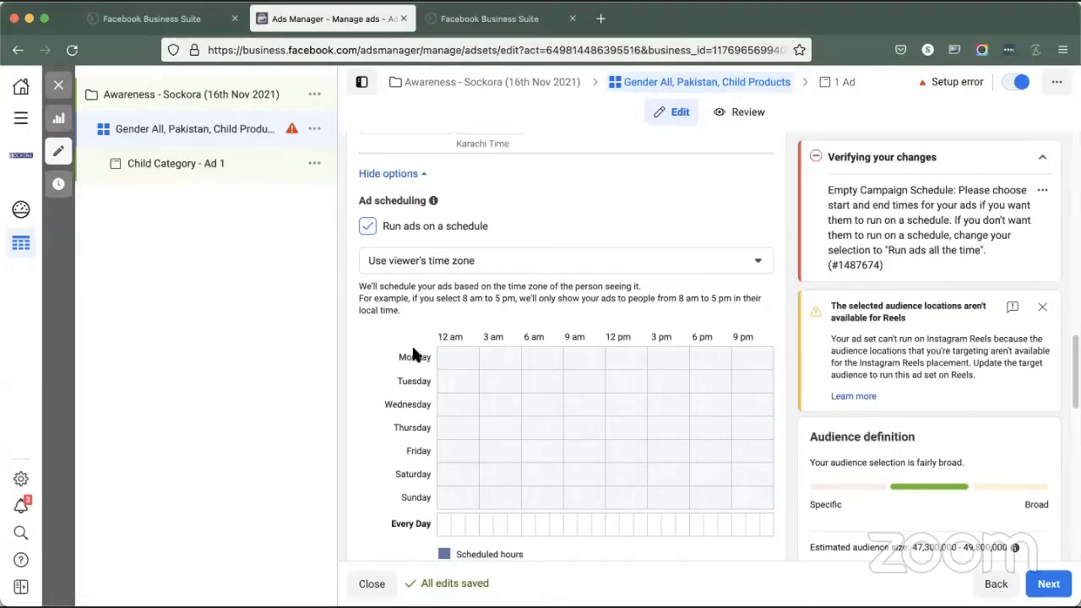
Step: Switch the ad set's budget type to Daily budget and back to Lifetime budget, twice in a row
{"action": "scroll", "coordinate": [429, 338], "scroll_direction": "up", "scroll_amount": 3}
{"action": "left_click", "coordinate": [487, 175]}
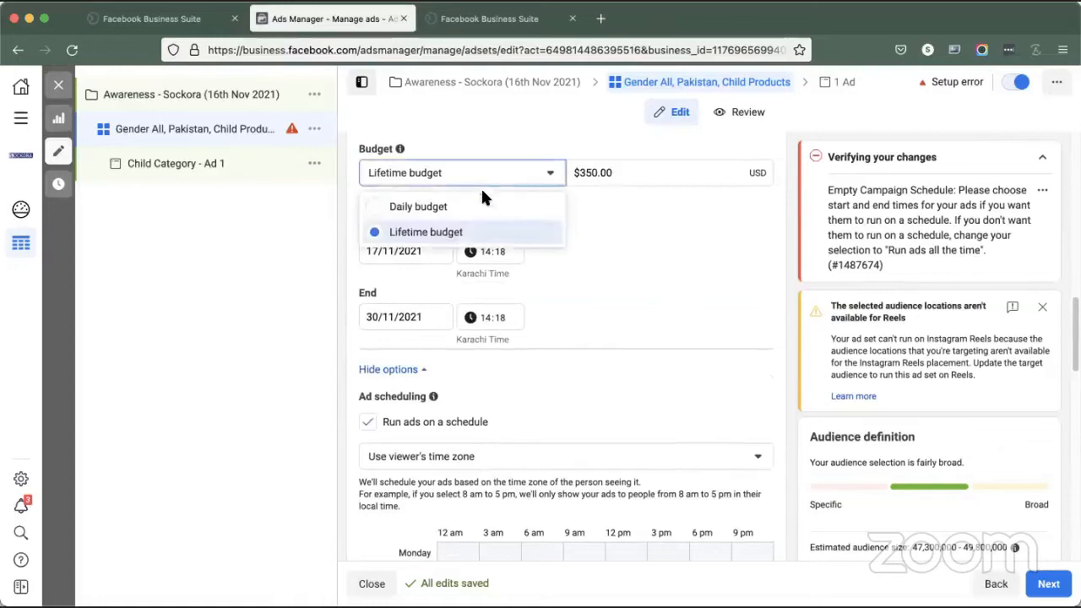
{"action": "left_click", "coordinate": [478, 205]}
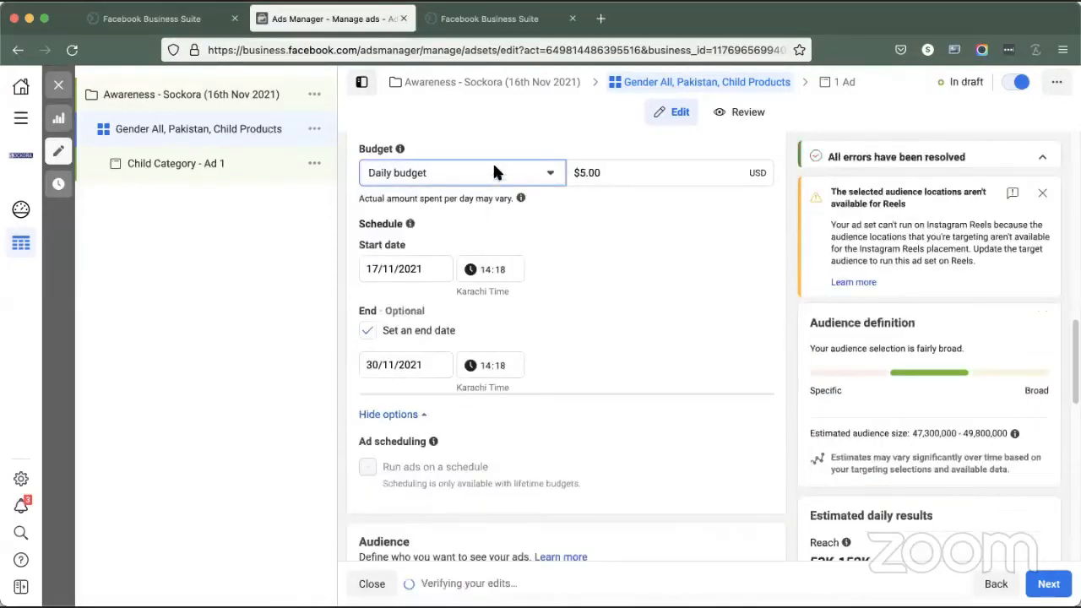
{"action": "left_click", "coordinate": [434, 173]}
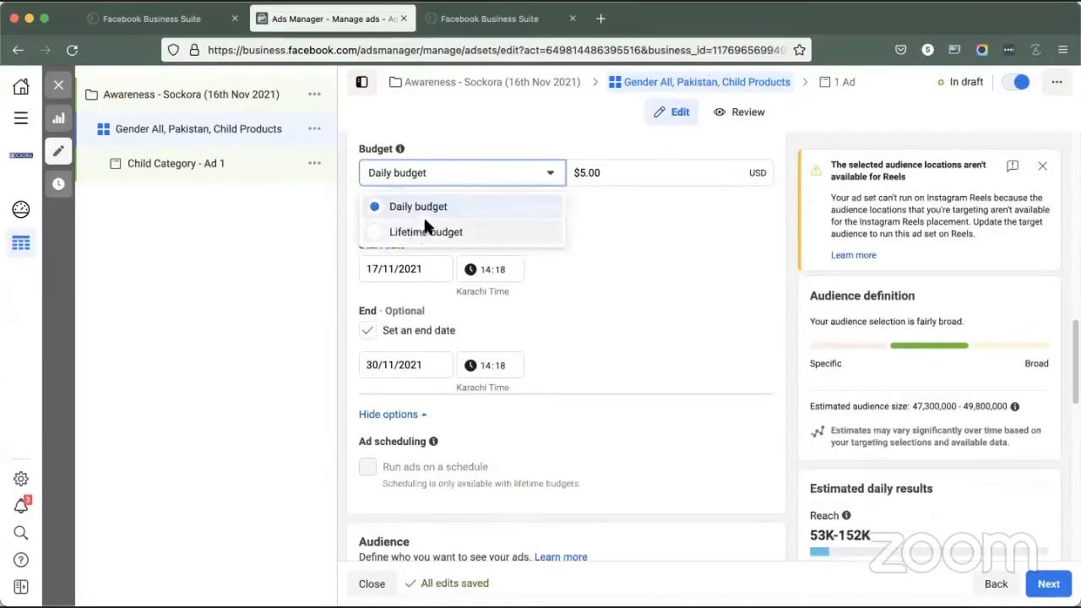
{"action": "left_click", "coordinate": [423, 230]}
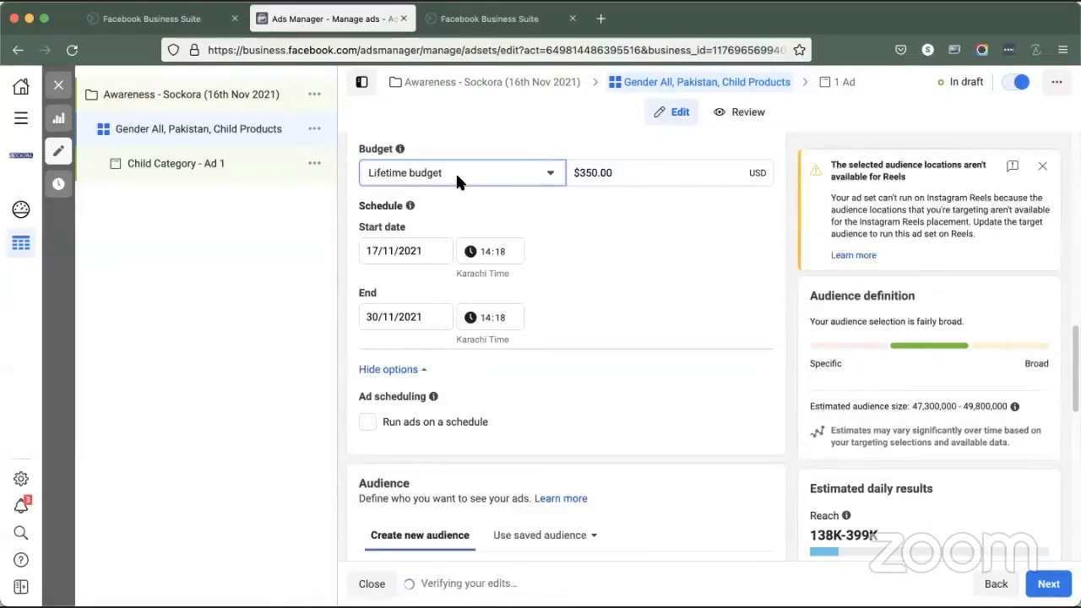
{"action": "left_click", "coordinate": [456, 171]}
{"action": "left_click", "coordinate": [451, 207]}
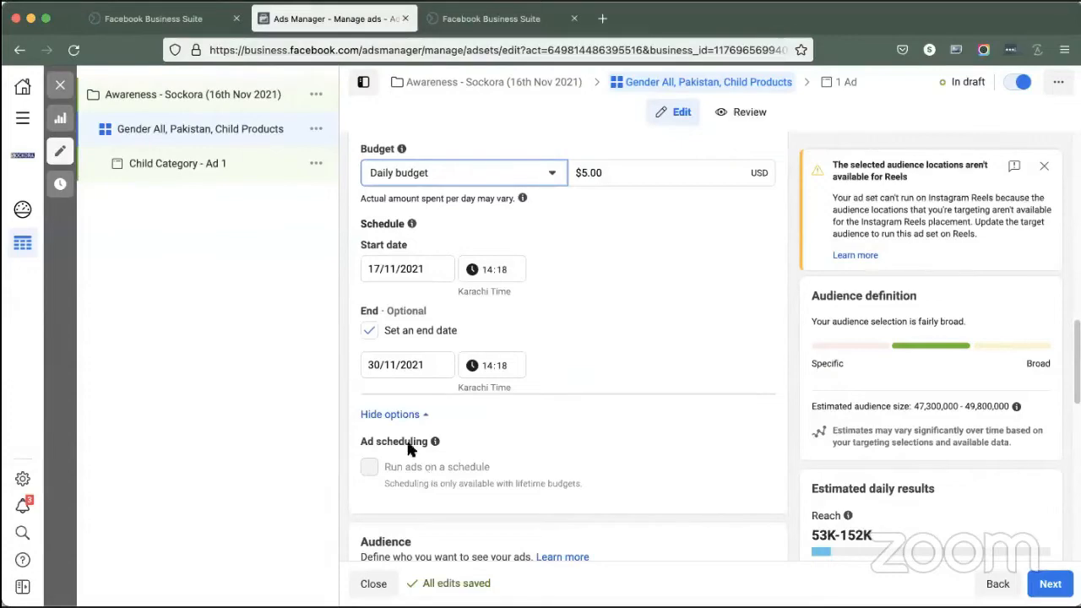
{"action": "left_click", "coordinate": [412, 174]}
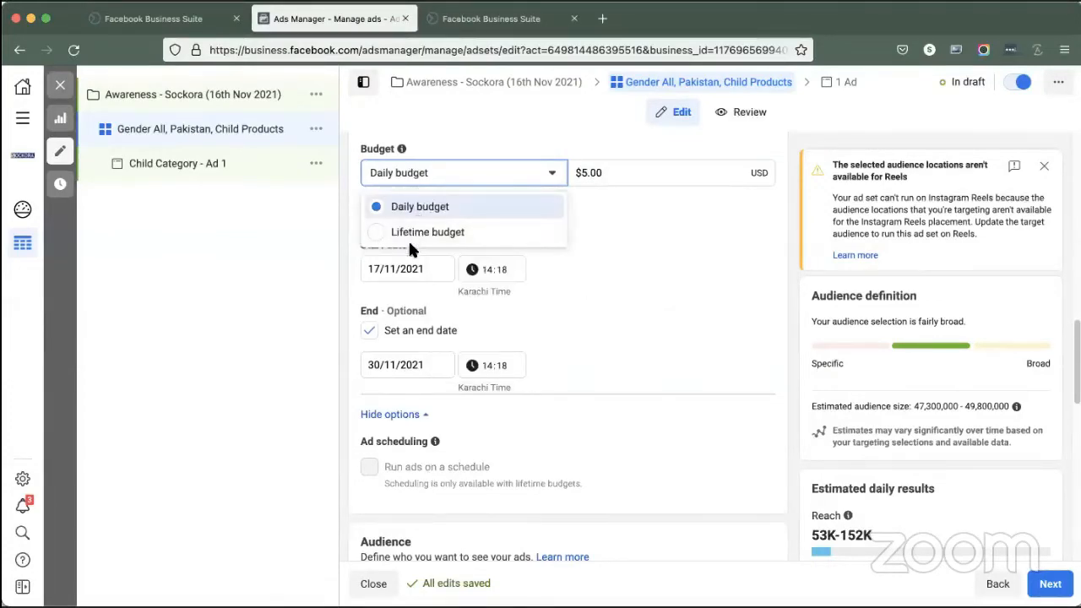
{"action": "left_click", "coordinate": [417, 234]}
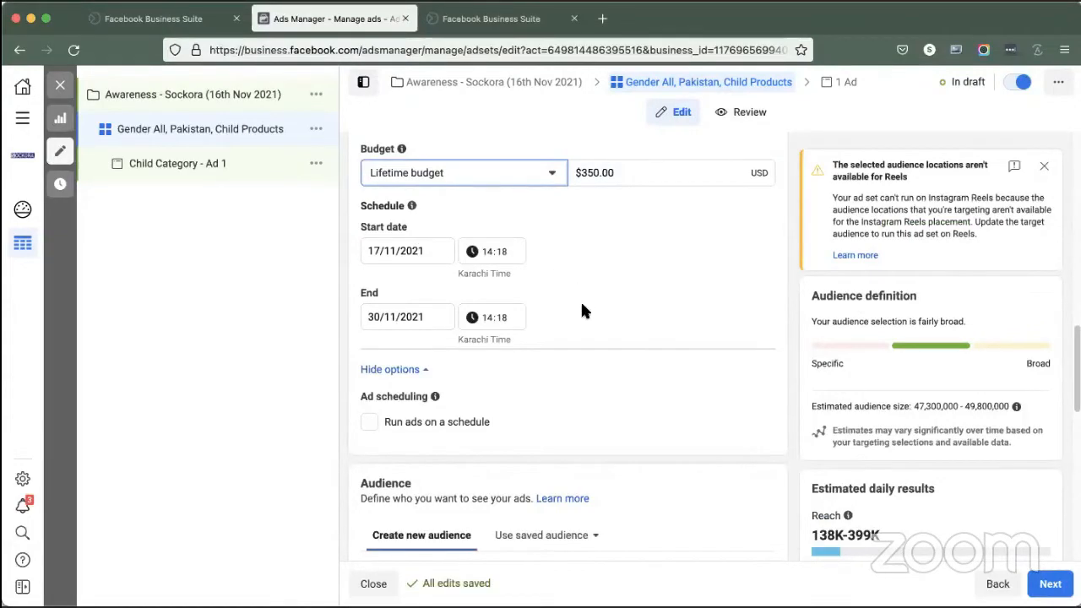
{"action": "scroll", "coordinate": [578, 317], "scroll_direction": "down", "scroll_amount": 1}
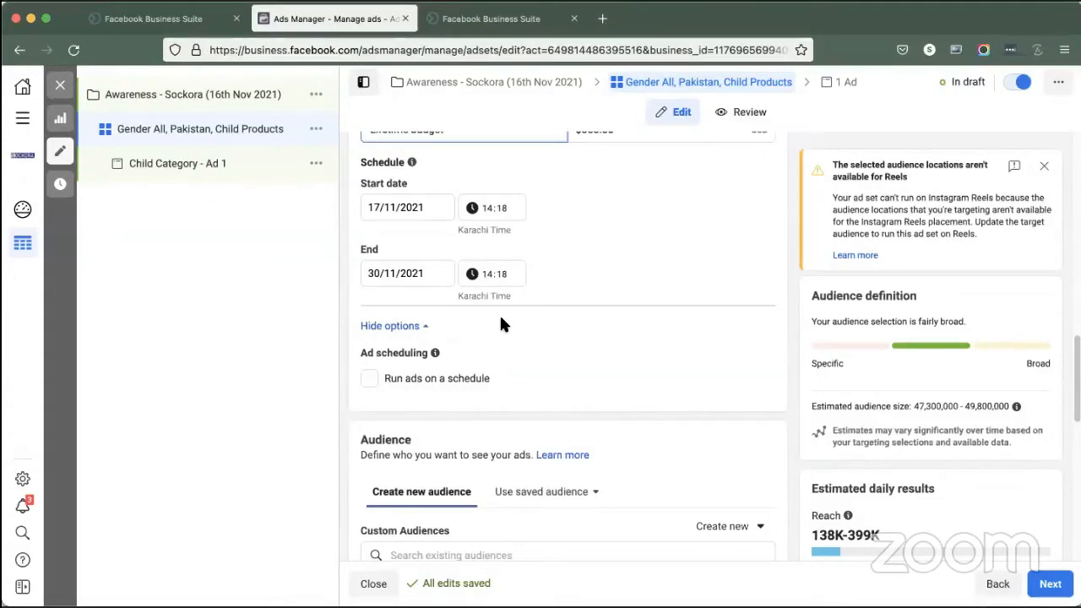
{"action": "scroll", "coordinate": [592, 306], "scroll_direction": "up", "scroll_amount": 2}
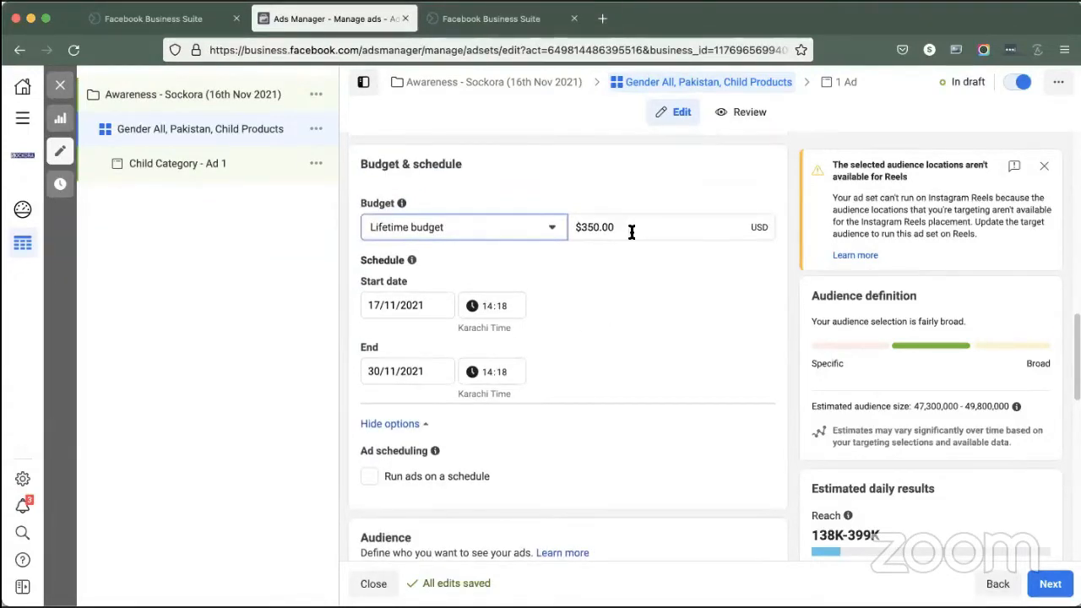
{"action": "left_click_drag", "start_coordinate": [632, 229], "coordinate": [548, 228]}
{"action": "left_click", "coordinate": [611, 313]}
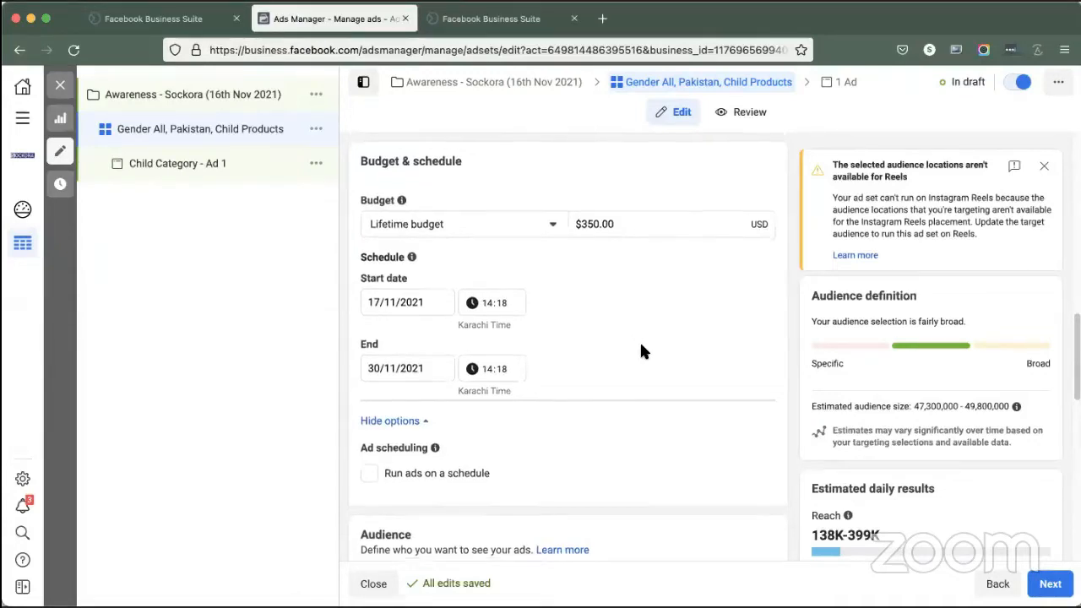
Step: Open the audience locations for editing and remove Pakistan
{"action": "scroll", "coordinate": [634, 351], "scroll_direction": "down", "scroll_amount": 1}
{"action": "scroll", "coordinate": [629, 355], "scroll_direction": "down", "scroll_amount": 5}
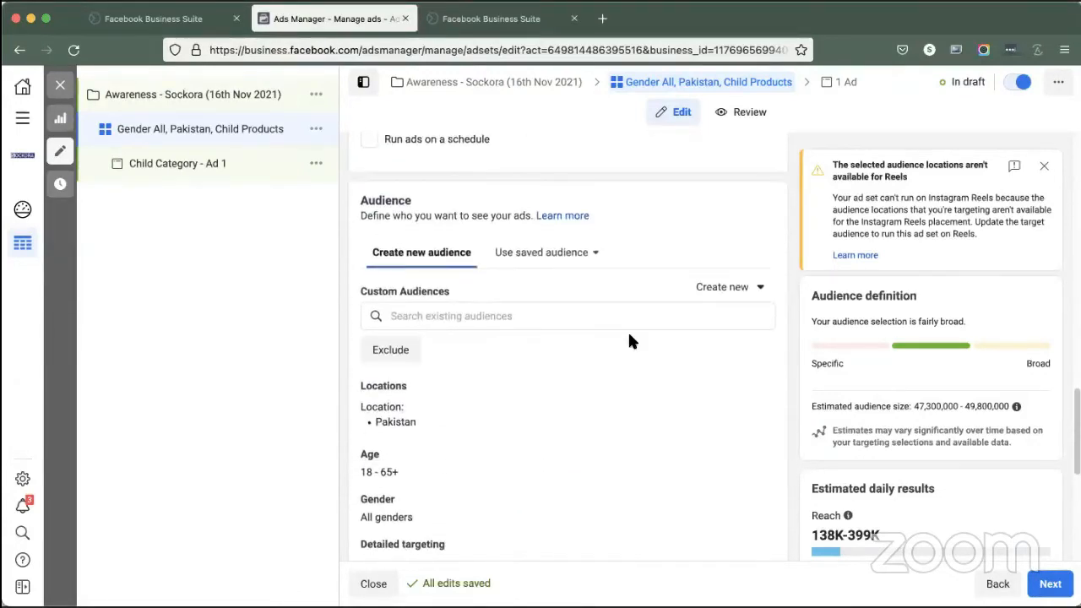
{"action": "scroll", "coordinate": [537, 372], "scroll_direction": "down", "scroll_amount": 2}
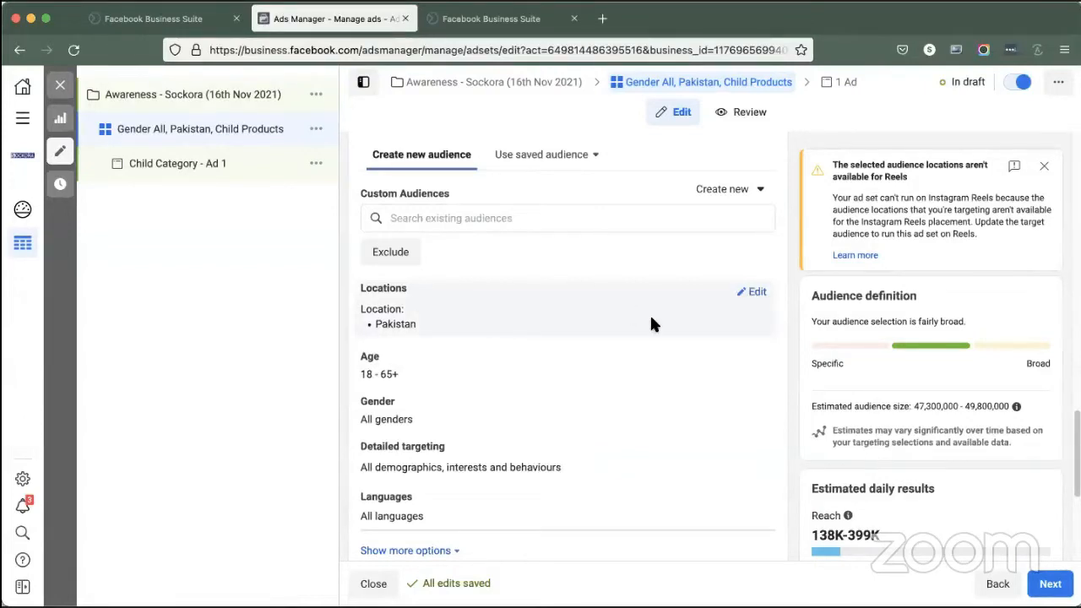
{"action": "left_click", "coordinate": [758, 292]}
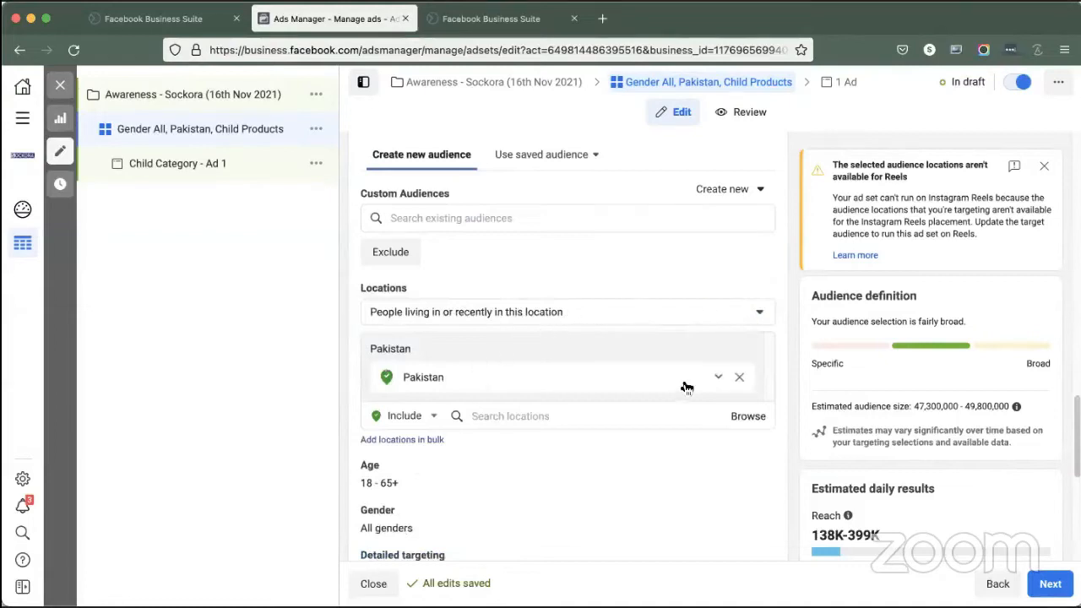
{"action": "left_click", "coordinate": [739, 378]}
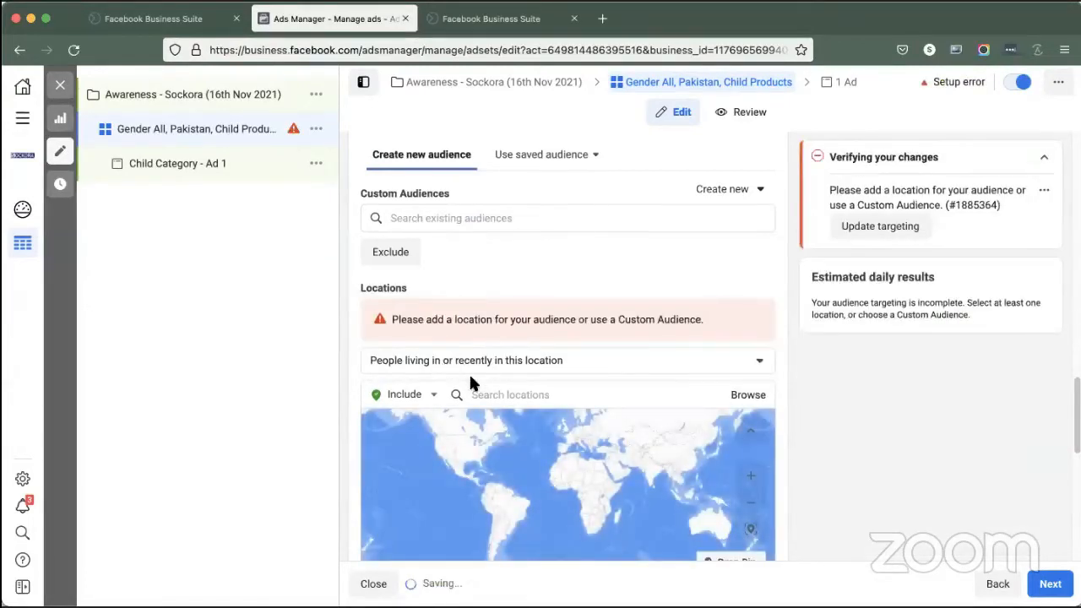
Step: Add Lahore, Punjab, Pakistan as an included audience location with a 17 km radius
{"action": "scroll", "coordinate": [502, 391], "scroll_direction": "down", "scroll_amount": 2}
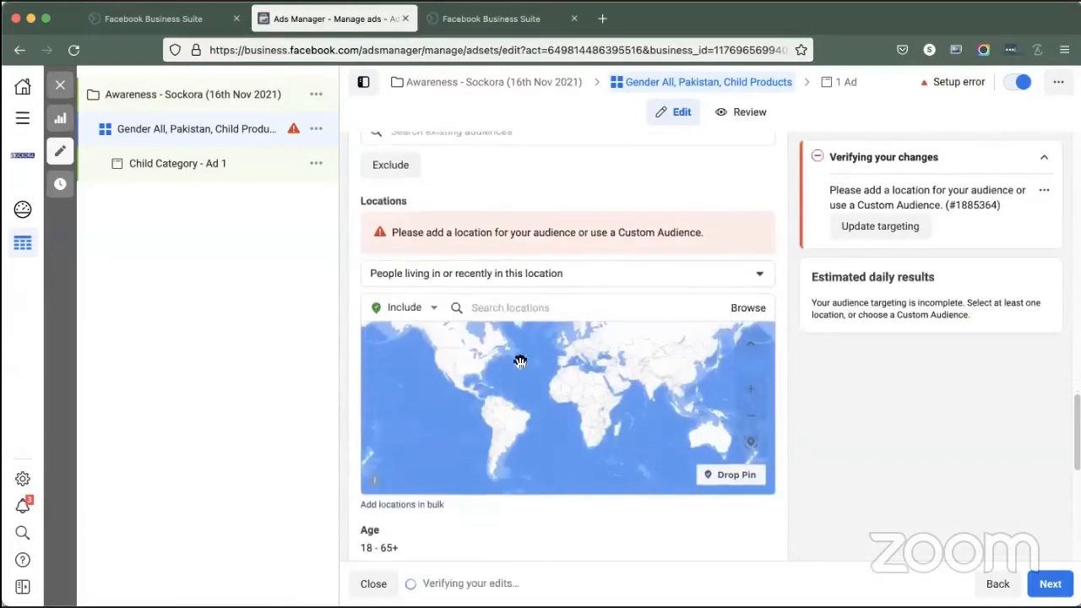
{"action": "left_click", "coordinate": [517, 308]}
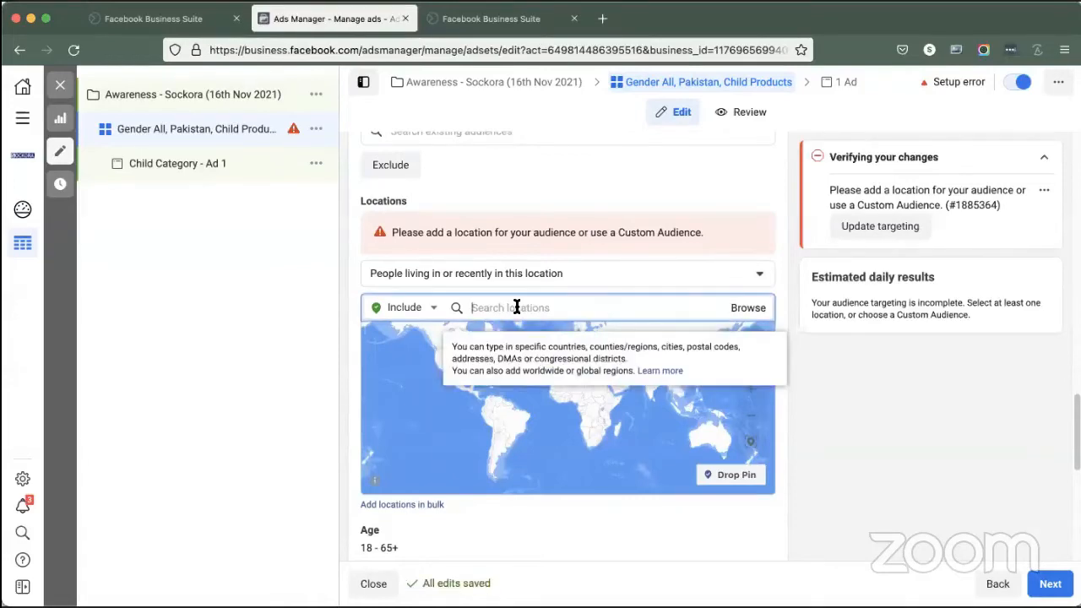
{"action": "type", "text": "Lahore"}
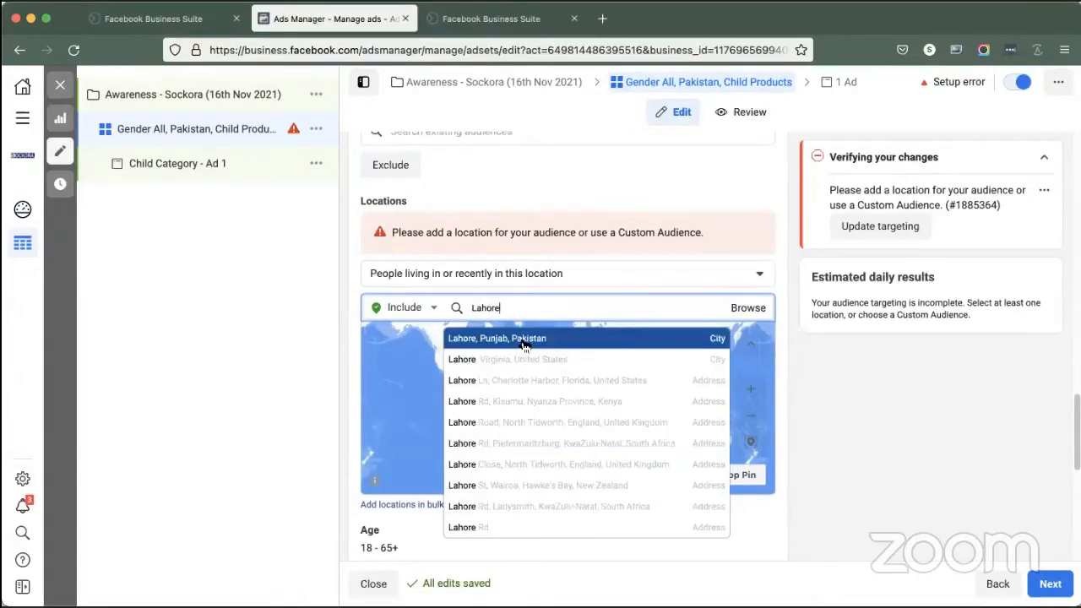
{"action": "left_click", "coordinate": [524, 339]}
{"action": "left_click", "coordinate": [538, 291]}
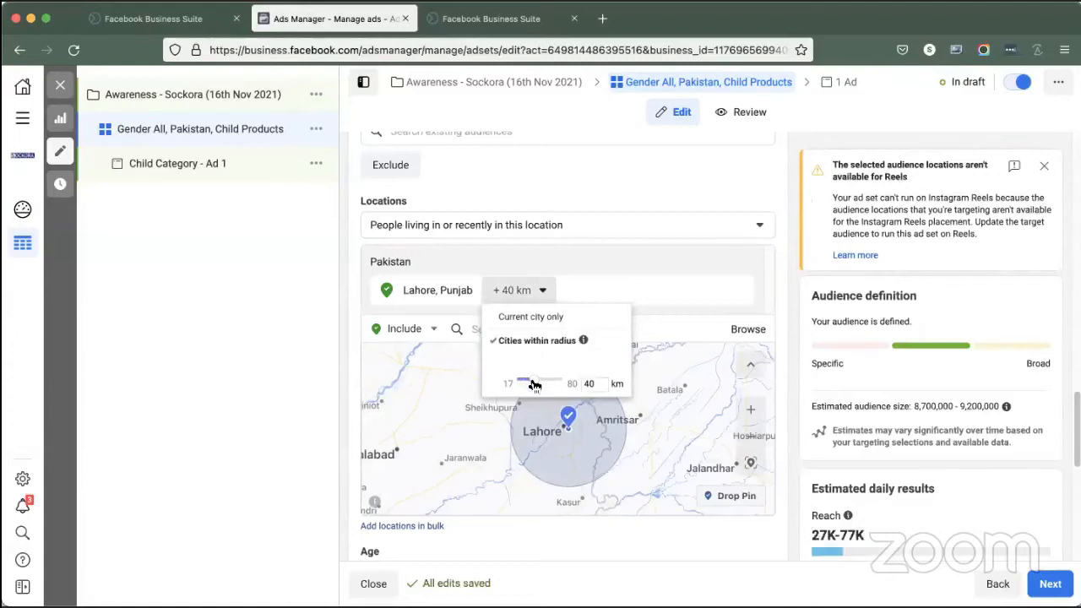
{"action": "left_click_drag", "start_coordinate": [533, 385], "coordinate": [512, 385]}
{"action": "left_click", "coordinate": [523, 301]}
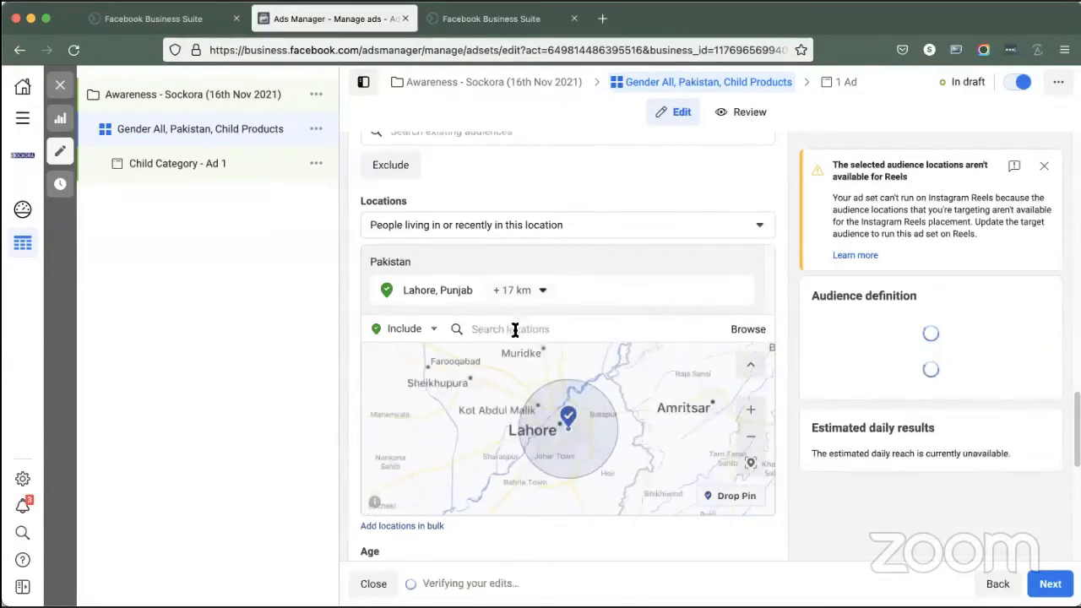
Step: Add the place Faislabad and the cities Peshawar, Khyber Pakhtunkhwa and Multan, Punjab to the included audience locations
{"action": "left_click", "coordinate": [514, 328]}
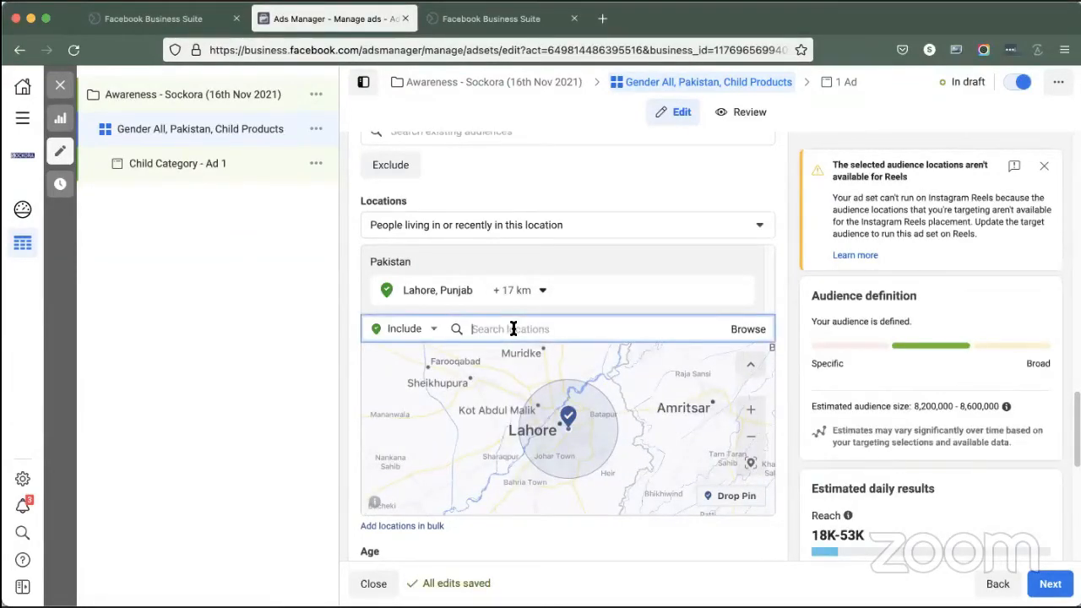
{"action": "type", "text": "Faisalabad"}
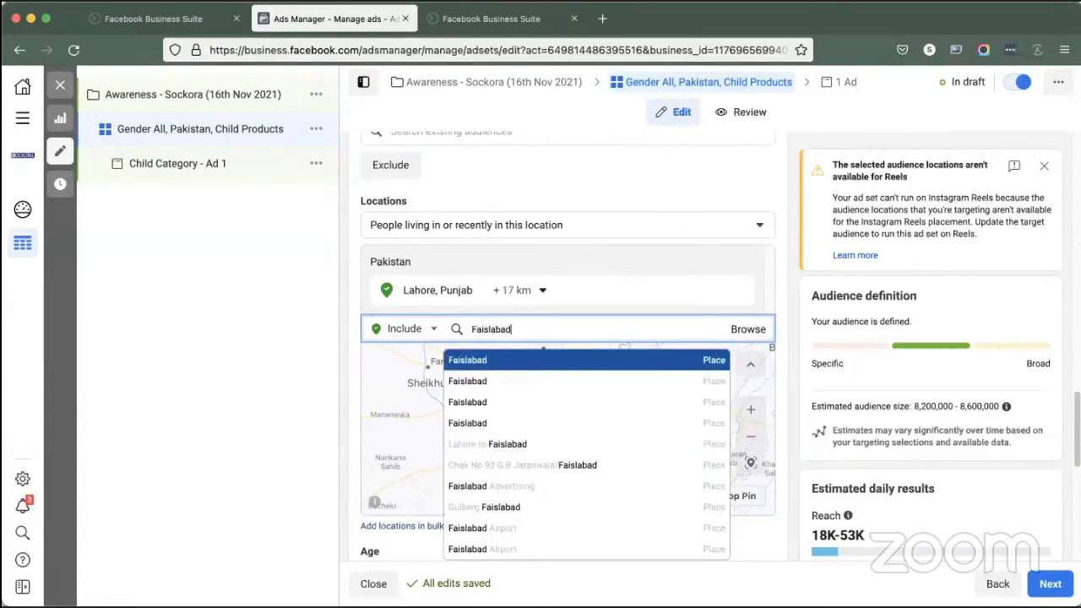
{"action": "left_click", "coordinate": [507, 360]}
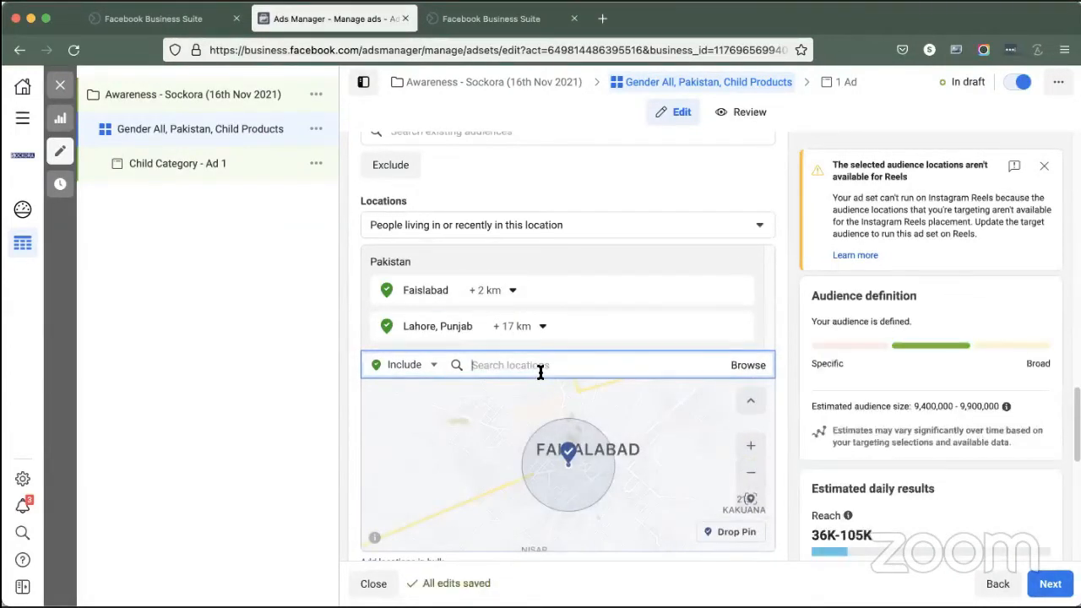
{"action": "type", "text": "Peshawar"}
{"action": "left_click", "coordinate": [525, 397]}
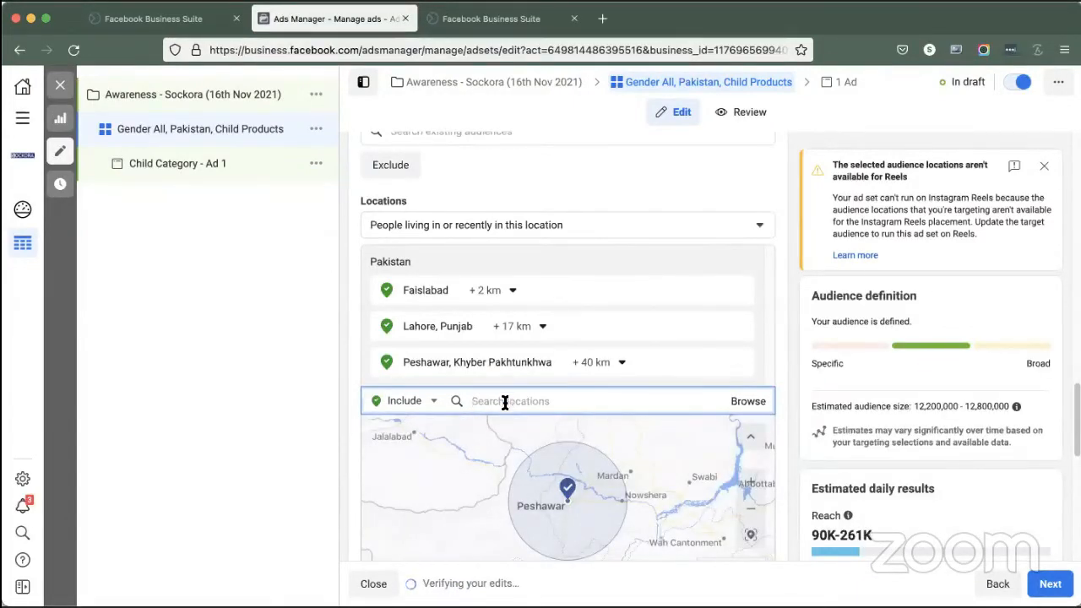
{"action": "type", "text": "Multan"}
{"action": "left_click", "coordinate": [486, 432]}
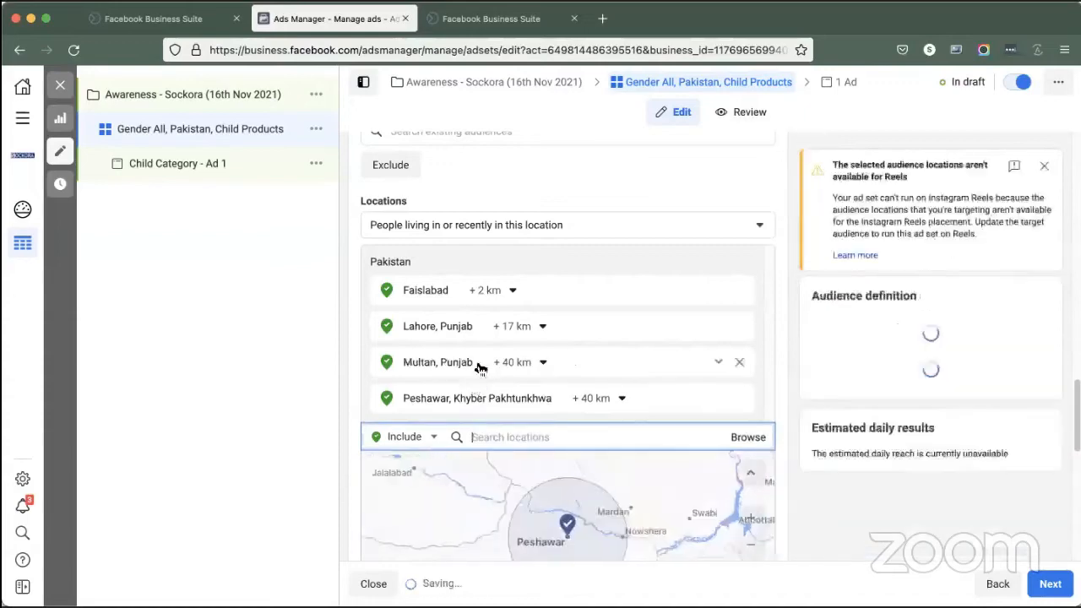
Step: Set the Multan, Punjab radius to 17 km and limit Peshawar, Khyber Pakhtunkhwa to the current city only
{"action": "left_click", "coordinate": [543, 318]}
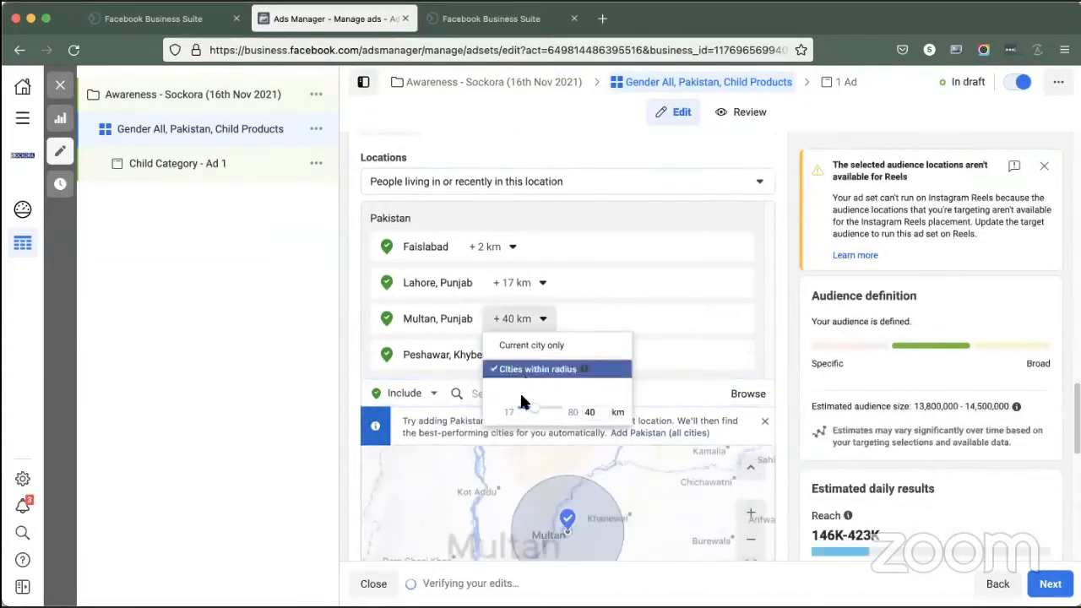
{"action": "left_click_drag", "start_coordinate": [538, 414], "coordinate": [509, 414]}
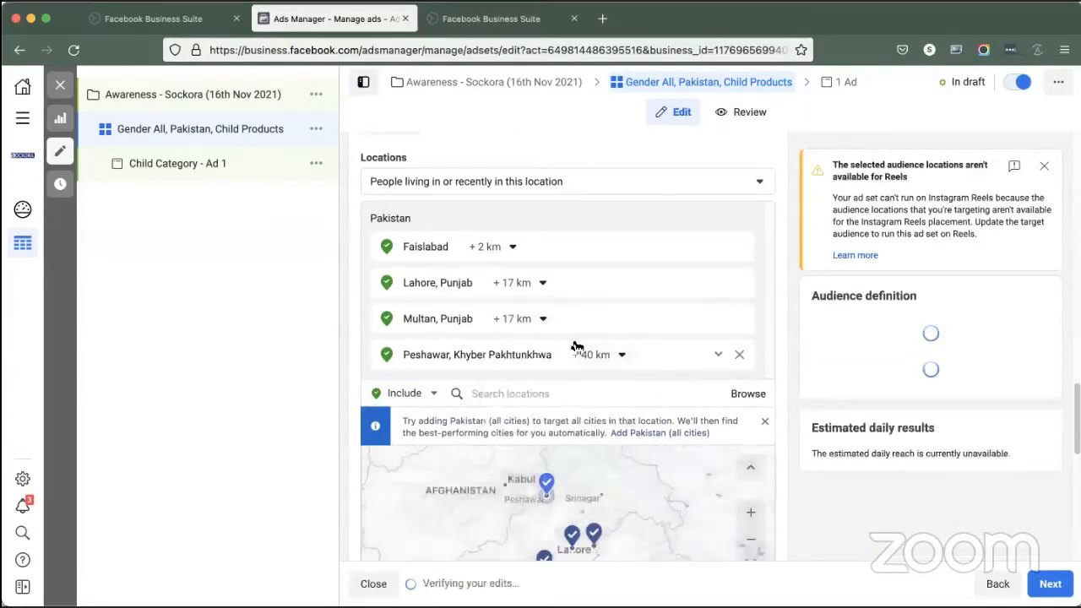
{"action": "left_click", "coordinate": [591, 355]}
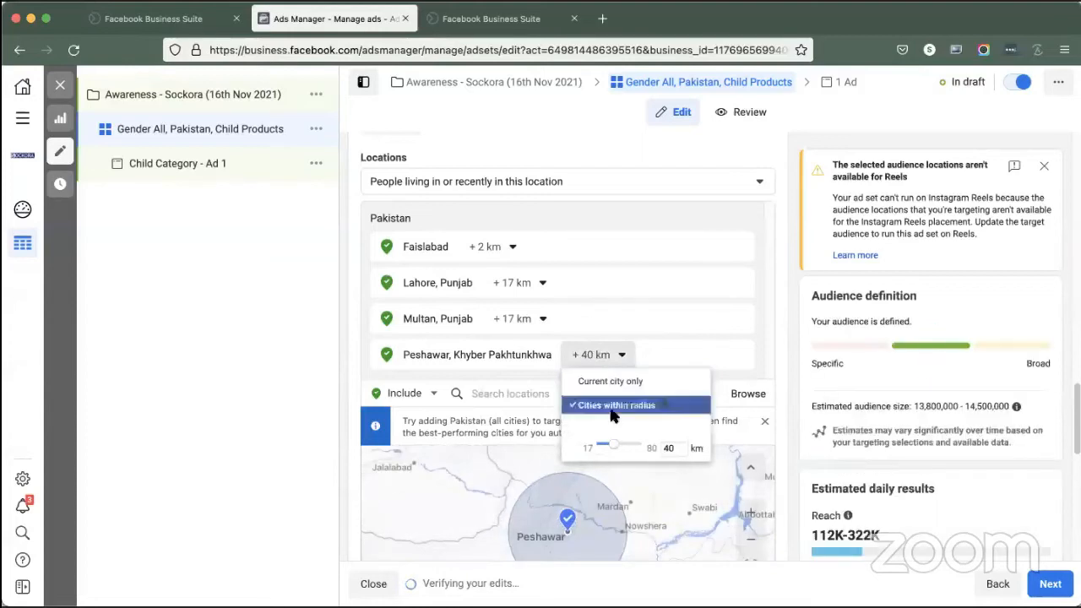
{"action": "left_click_drag", "start_coordinate": [613, 446], "coordinate": [596, 446]}
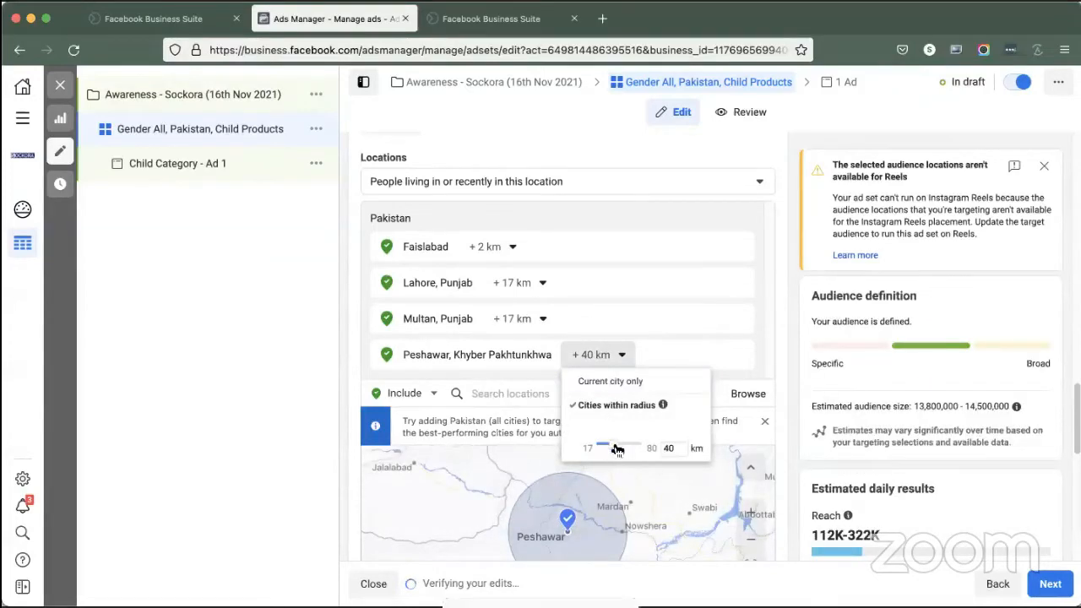
{"action": "left_click", "coordinate": [620, 355]}
{"action": "left_click", "coordinate": [611, 379]}
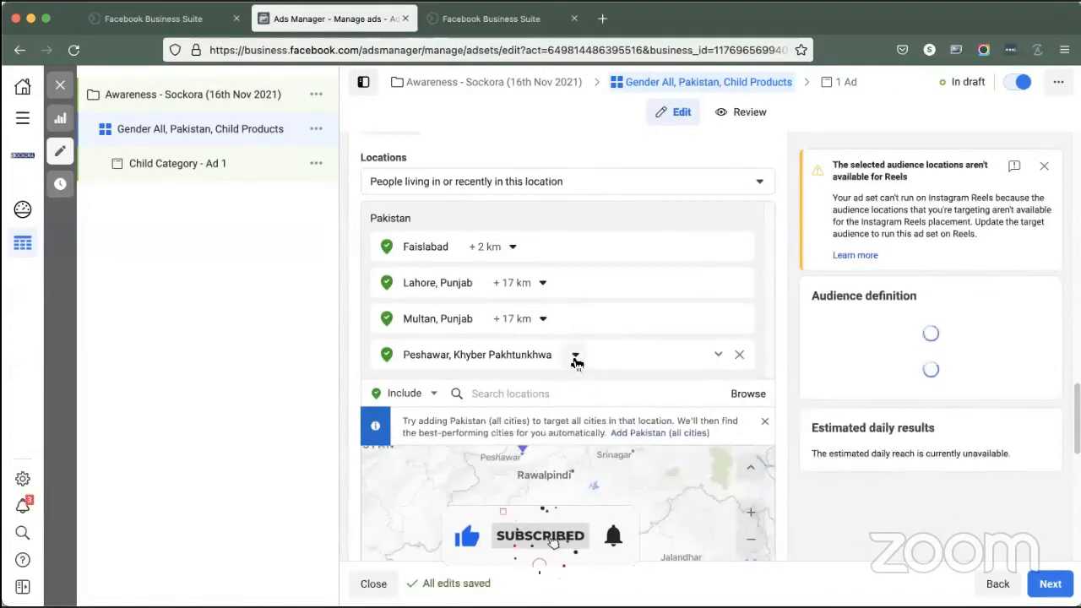
{"action": "left_click", "coordinate": [576, 355]}
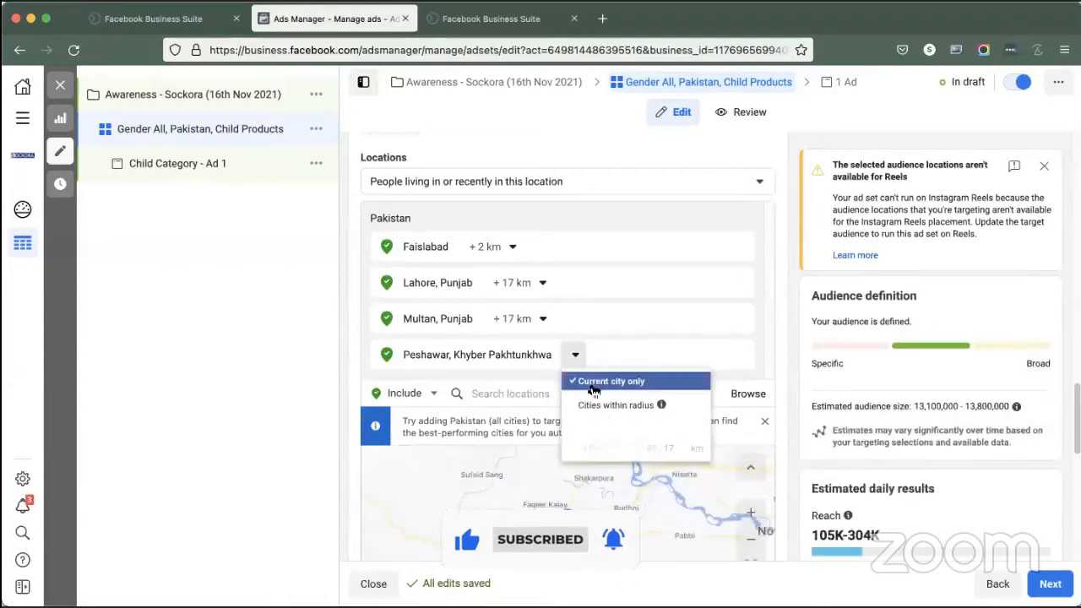
{"action": "left_click", "coordinate": [452, 378]}
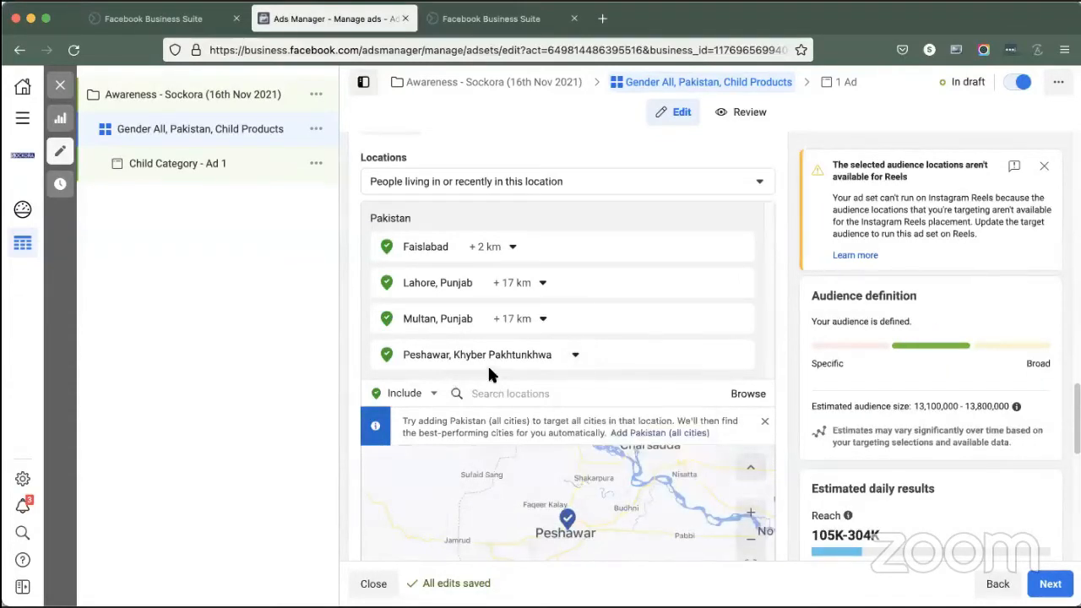
Step: Switch Peshawar, Khyber Pakhtunkhwa to cities within radius and set its radius to 17 km
{"action": "scroll", "coordinate": [488, 367], "scroll_direction": "down", "scroll_amount": 1}
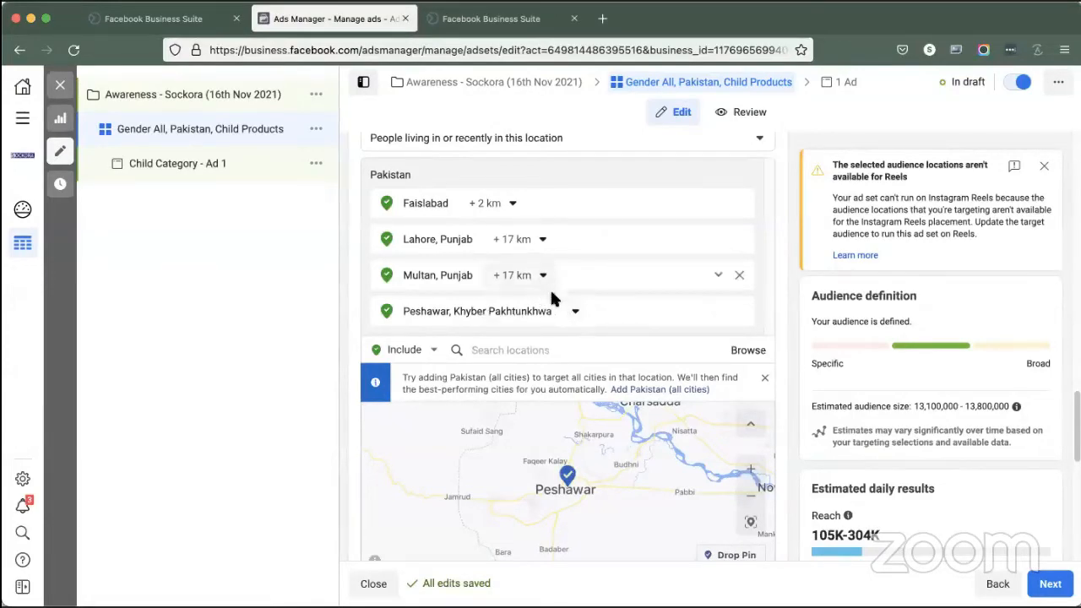
{"action": "left_click", "coordinate": [576, 312]}
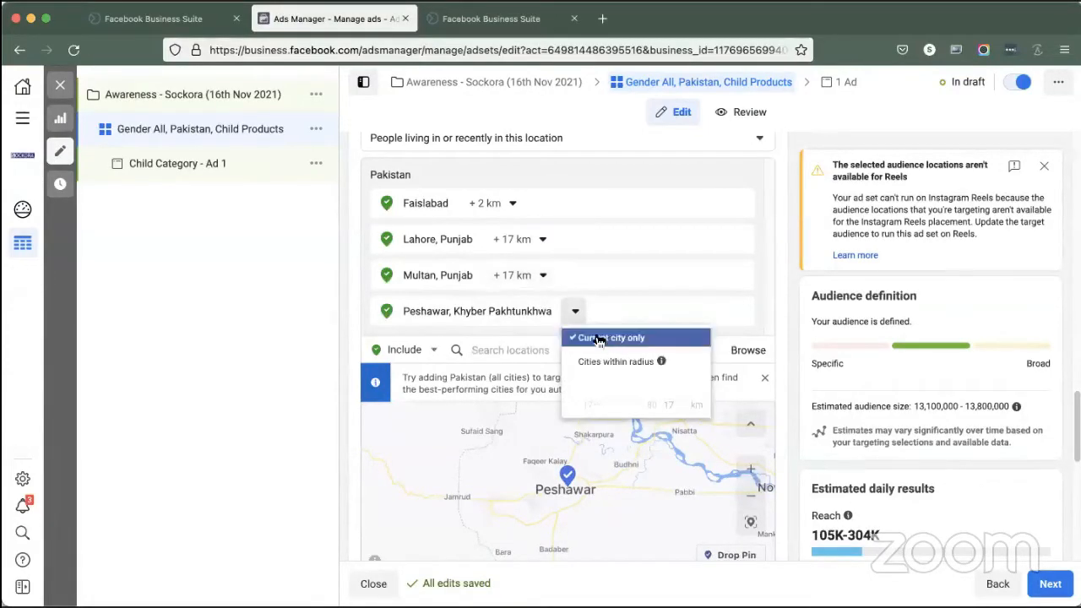
{"action": "left_click", "coordinate": [598, 364]}
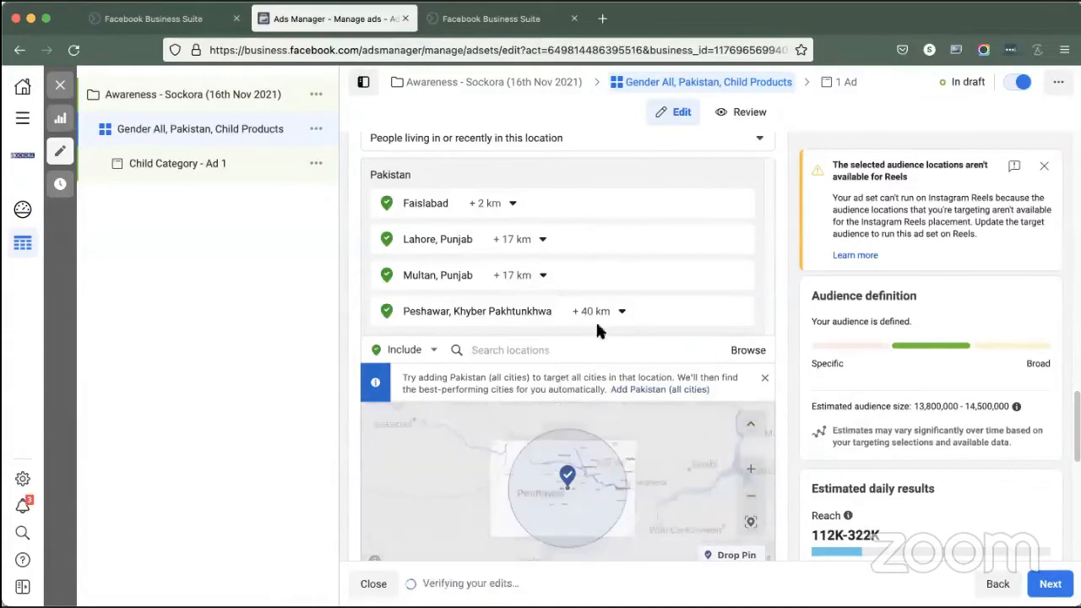
{"action": "left_click", "coordinate": [622, 311]}
{"action": "left_click_drag", "start_coordinate": [611, 402], "coordinate": [578, 393]}
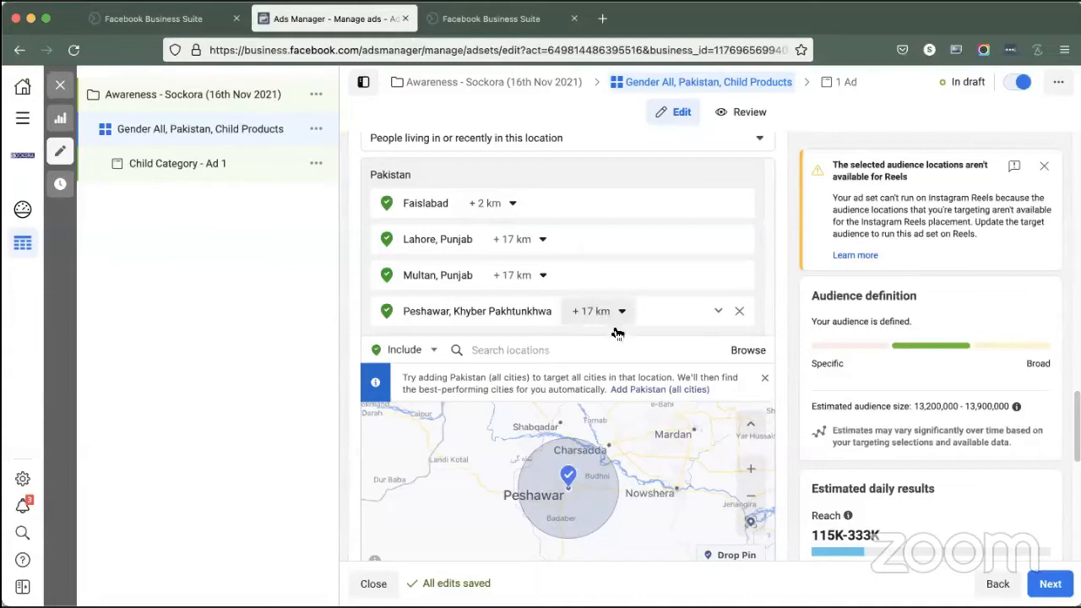
Step: Limit the Peshawar, Multan and Lahore audience locations to the current city only
{"action": "left_click", "coordinate": [610, 314]}
{"action": "left_click", "coordinate": [603, 339]}
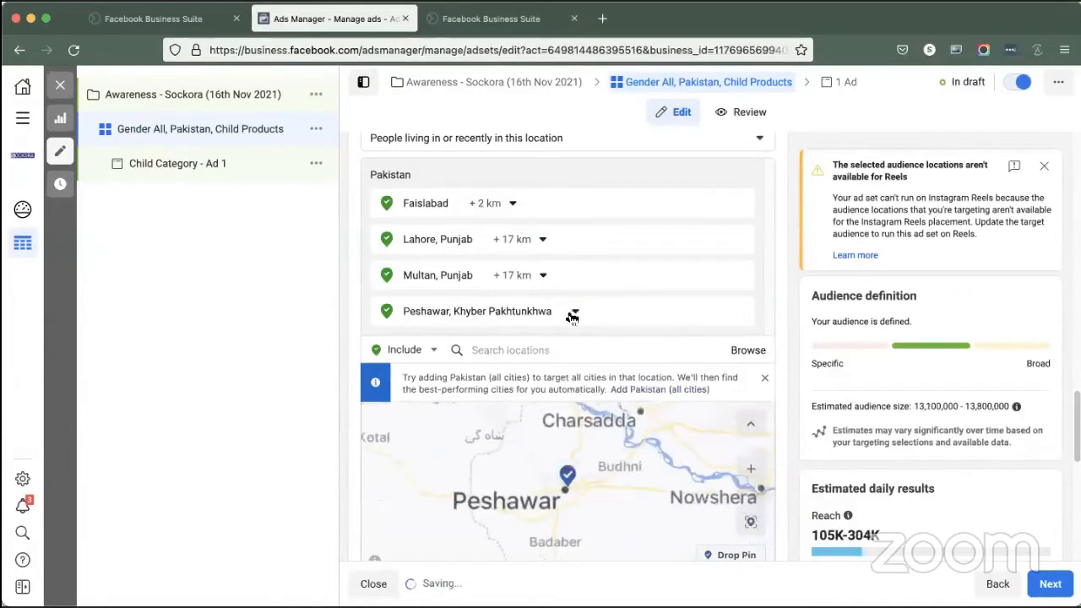
{"action": "left_click", "coordinate": [543, 276]}
{"action": "left_click", "coordinate": [540, 301]}
{"action": "left_click", "coordinate": [535, 245]}
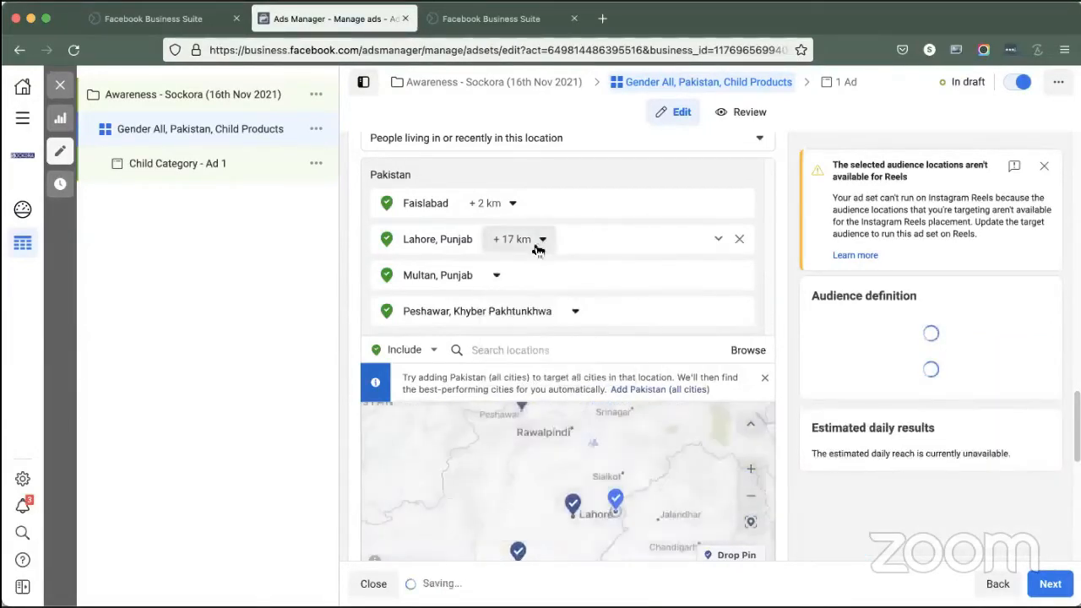
{"action": "left_click", "coordinate": [540, 265]}
Step: Remove Faislabad from the included audience locations and search the locations for Faislabad again
{"action": "left_click", "coordinate": [512, 207]}
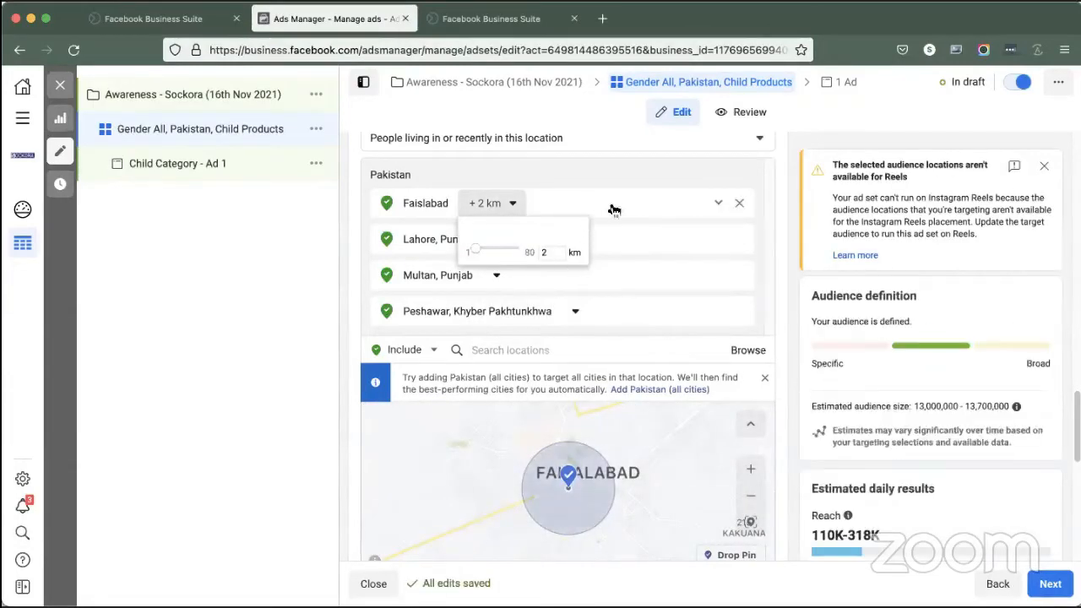
{"action": "left_click", "coordinate": [738, 204]}
{"action": "left_click", "coordinate": [524, 313]}
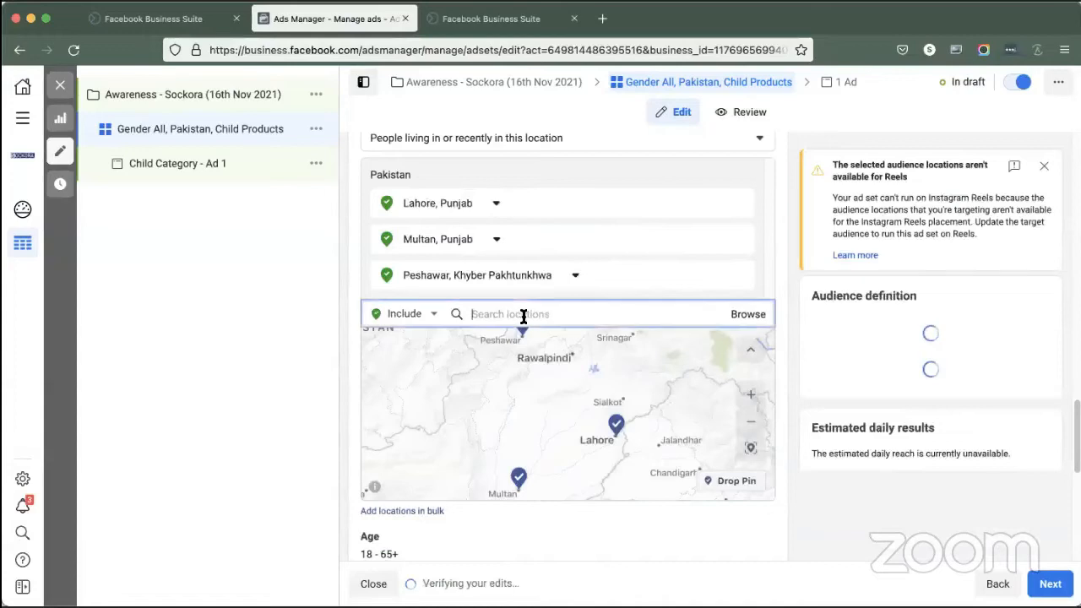
{"action": "type", "text": "Faisalabad"}
{"action": "left_click", "coordinate": [357, 475]}
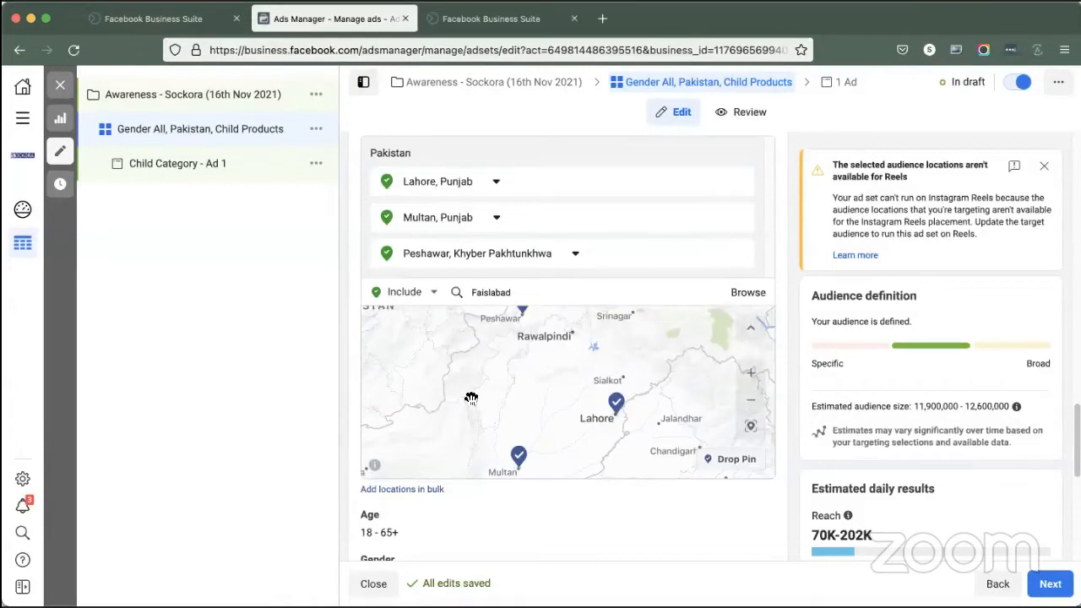
{"action": "scroll", "coordinate": [462, 247], "scroll_direction": "up", "scroll_amount": 2}
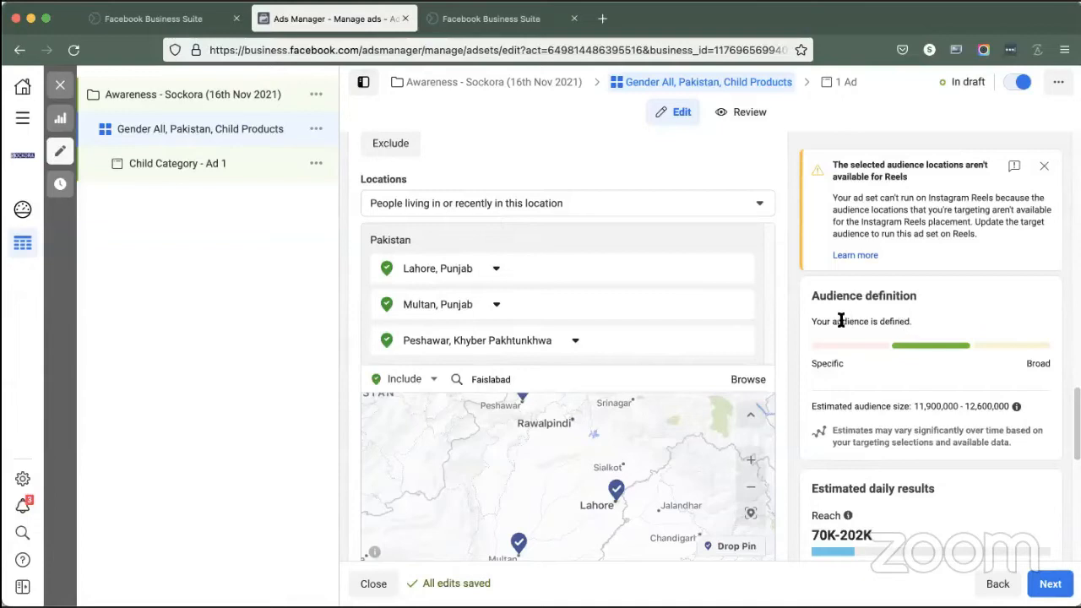
{"action": "left_click", "coordinate": [505, 204]}
{"action": "left_click", "coordinate": [510, 206]}
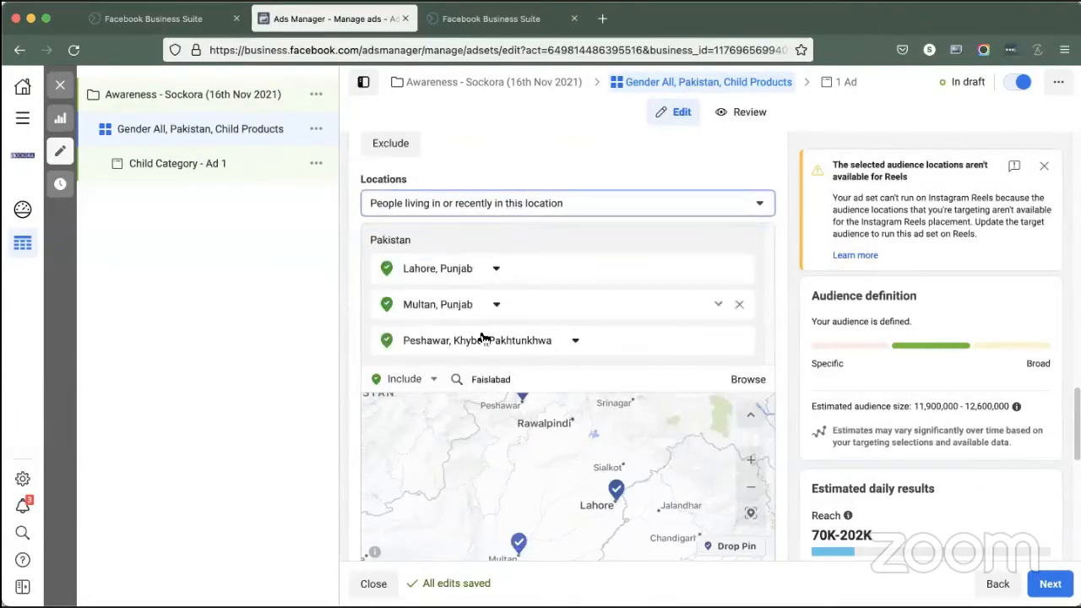
Step: Drop an included location pin on the Niaz Baig area of Lahore in the audience locations map
{"action": "scroll", "coordinate": [482, 336], "scroll_direction": "down", "scroll_amount": 1}
{"action": "scroll", "coordinate": [502, 343], "scroll_direction": "up", "scroll_amount": 3}
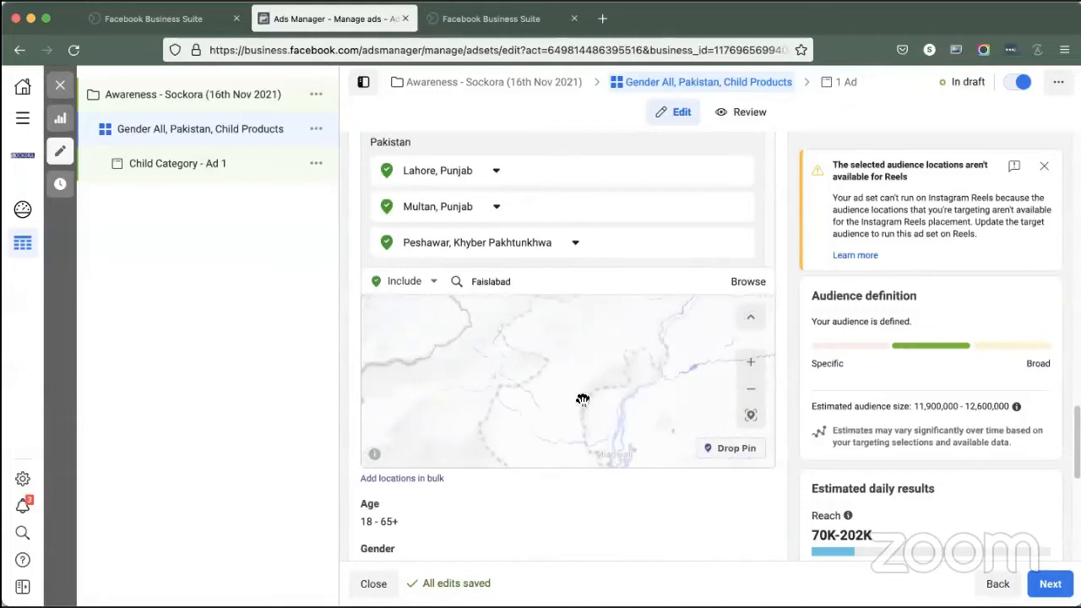
{"action": "scroll", "coordinate": [593, 390], "scroll_direction": "down", "scroll_amount": 1}
{"action": "scroll", "coordinate": [593, 390], "scroll_direction": "down", "scroll_amount": 3}
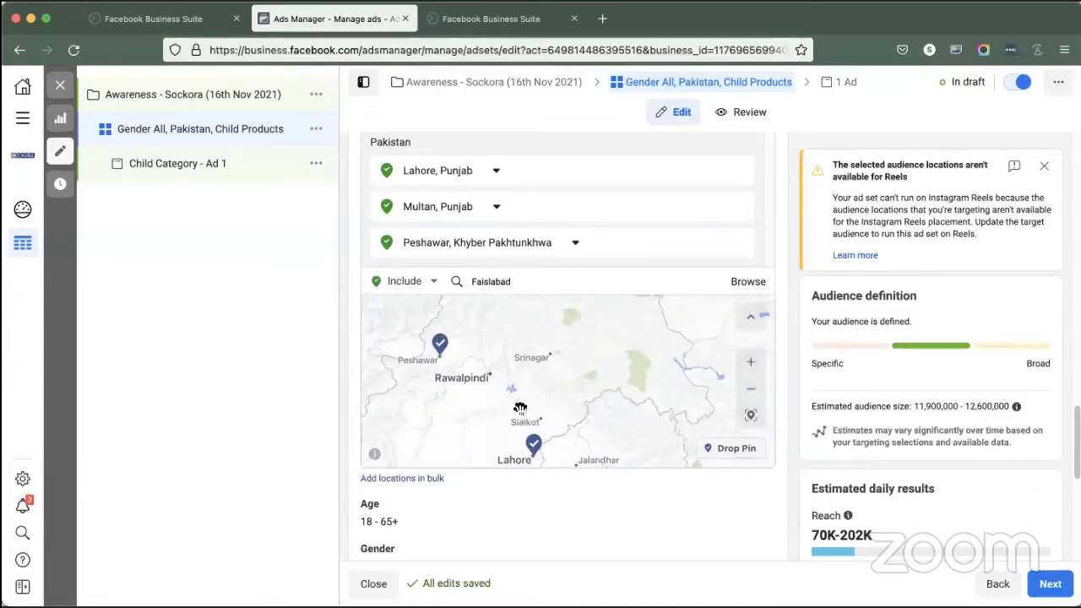
{"action": "left_click_drag", "start_coordinate": [513, 456], "coordinate": [560, 372]}
{"action": "scroll", "coordinate": [560, 373], "scroll_direction": "up", "scroll_amount": 3}
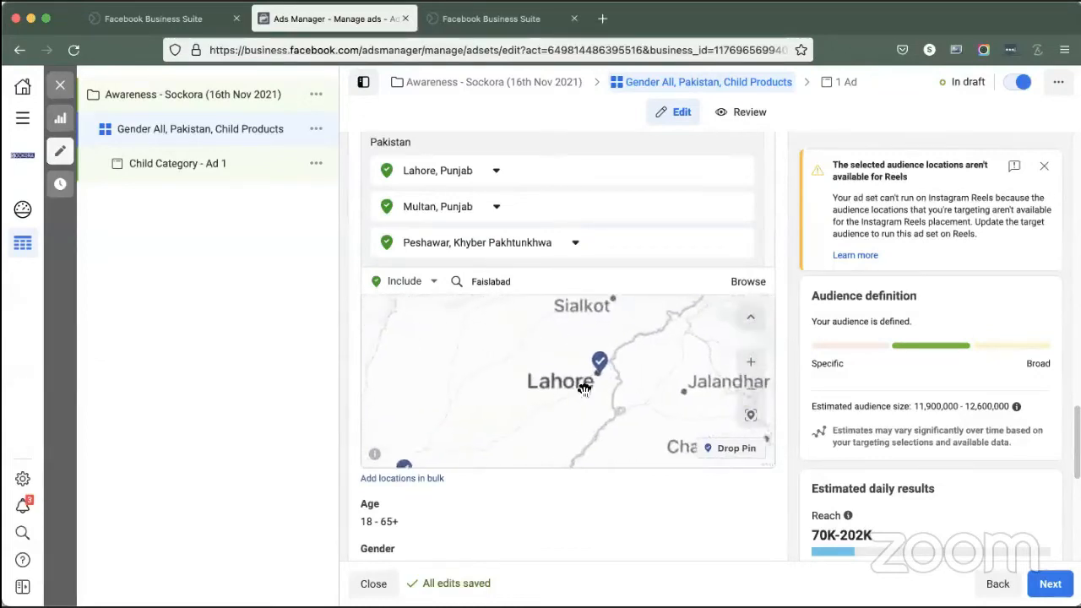
{"action": "scroll", "coordinate": [589, 382], "scroll_direction": "up", "scroll_amount": 3}
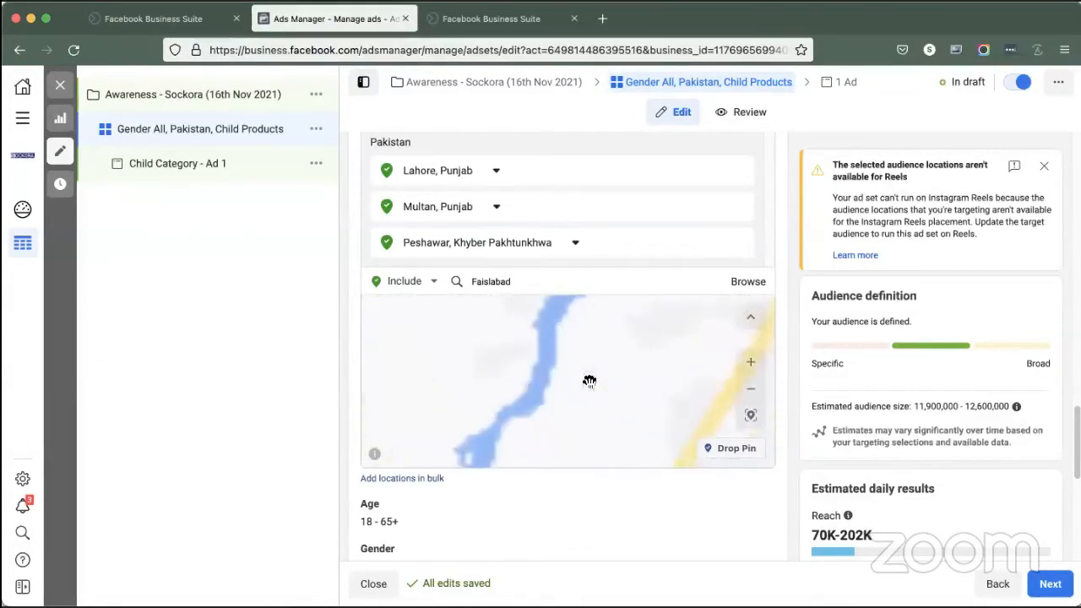
{"action": "scroll", "coordinate": [593, 385], "scroll_direction": "down", "scroll_amount": 2}
{"action": "left_click_drag", "start_coordinate": [583, 380], "coordinate": [536, 358]}
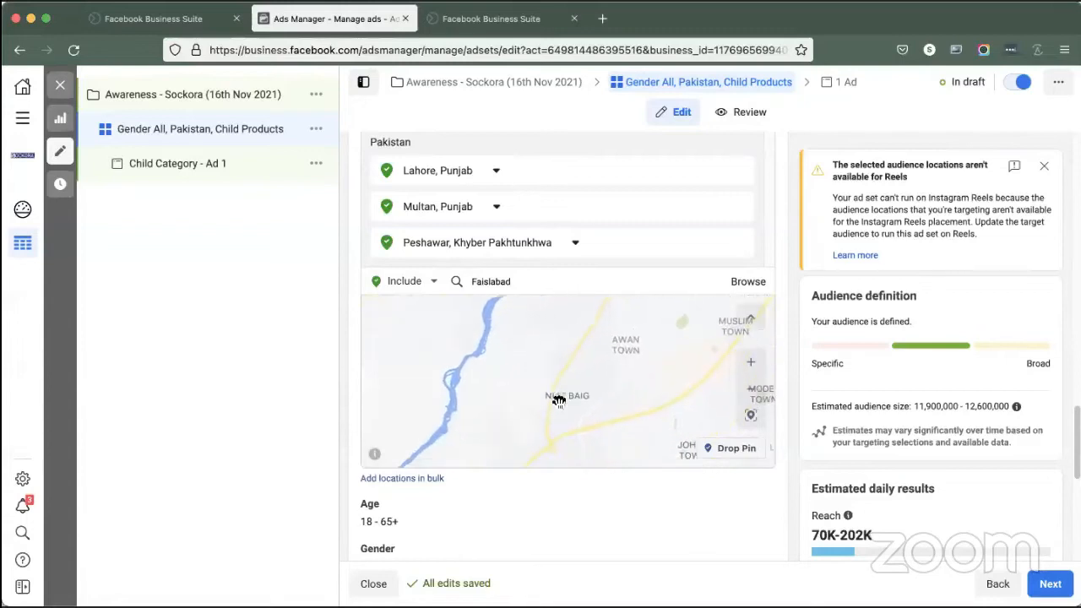
{"action": "left_click_drag", "start_coordinate": [550, 399], "coordinate": [541, 381]}
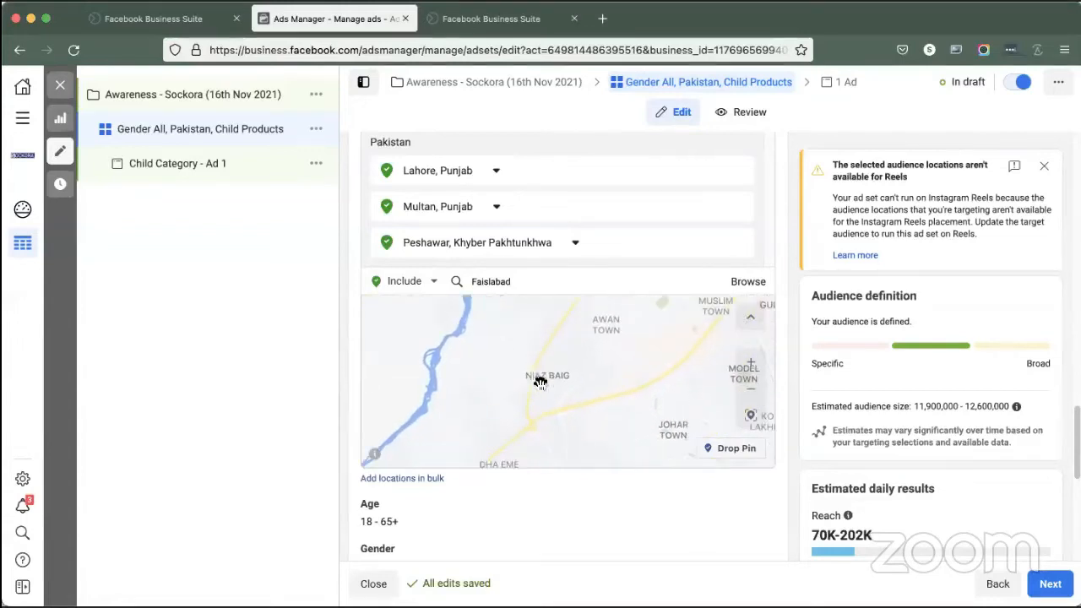
{"action": "left_click", "coordinate": [733, 448]}
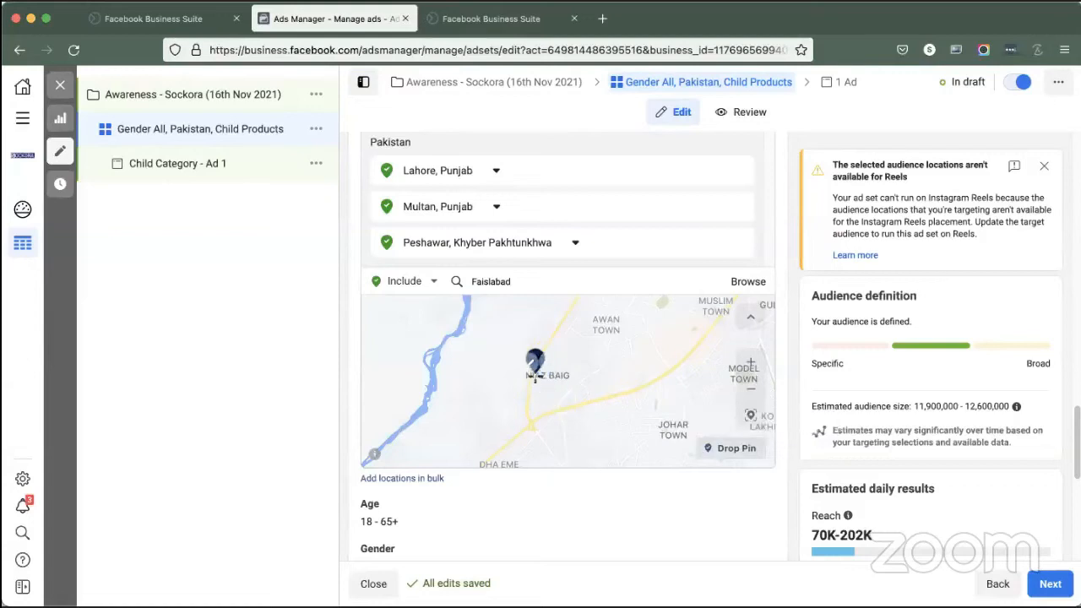
{"action": "left_click", "coordinate": [532, 375]}
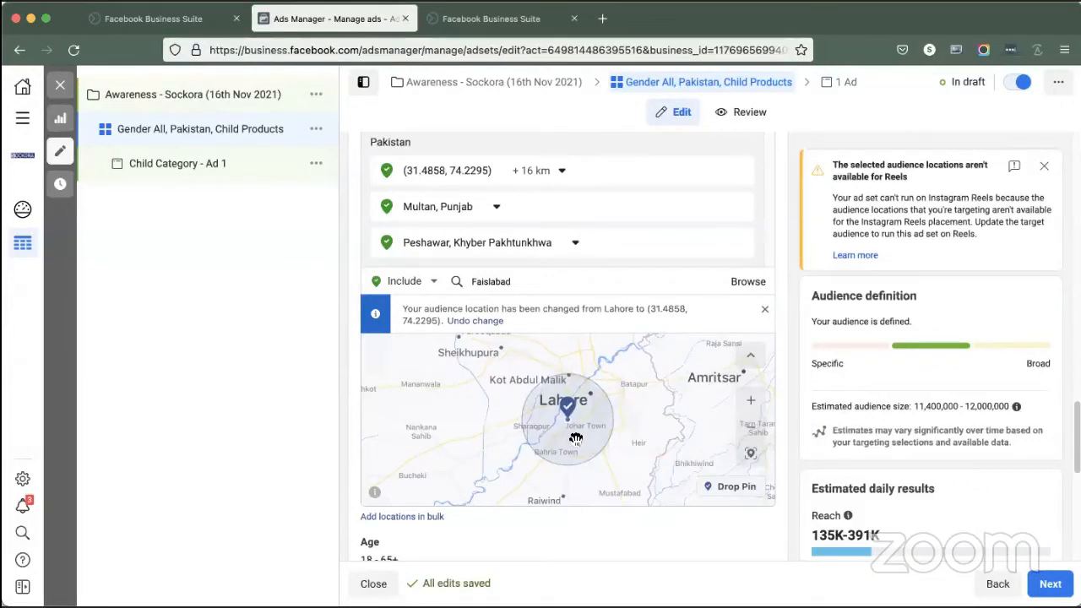
Step: Set the dropped Lahore pin's radius to 1 km and remove the pin from the included audience locations
{"action": "left_click", "coordinate": [541, 170]}
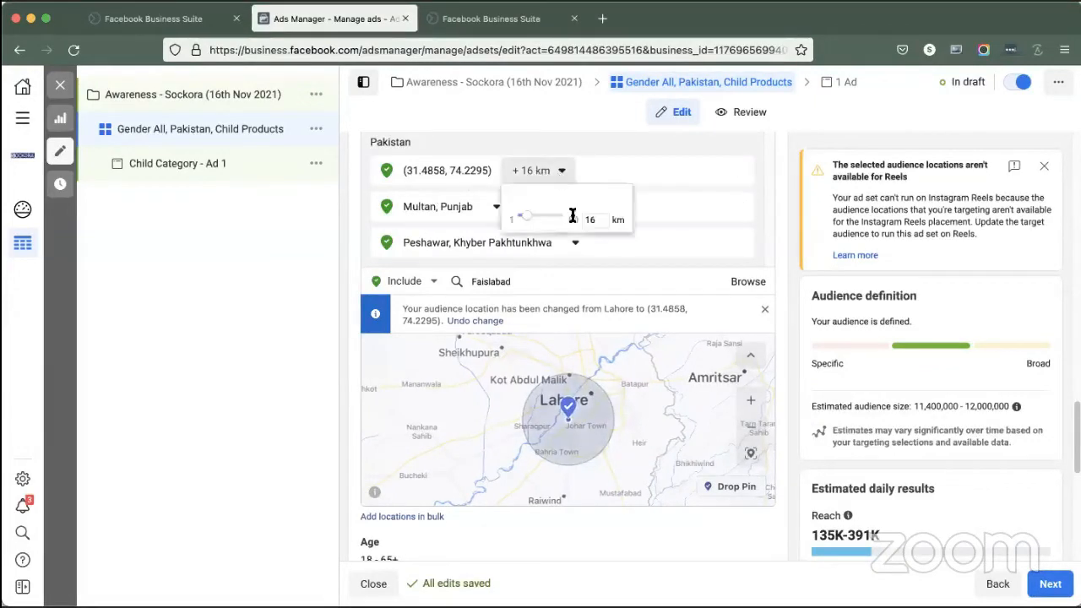
{"action": "left_click_drag", "start_coordinate": [508, 218], "coordinate": [509, 218]}
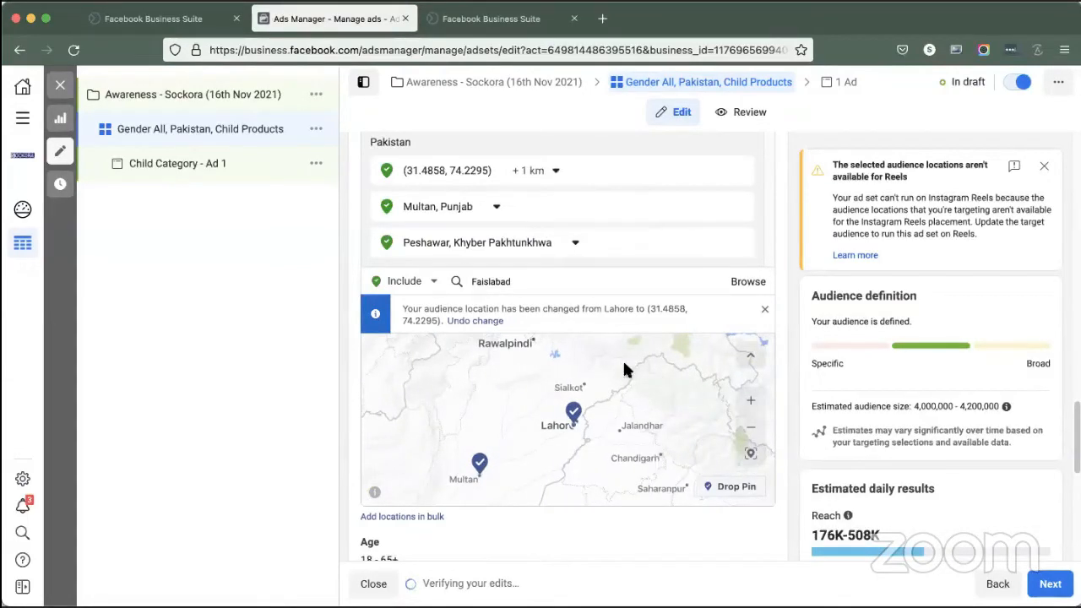
{"action": "left_click", "coordinate": [739, 169]}
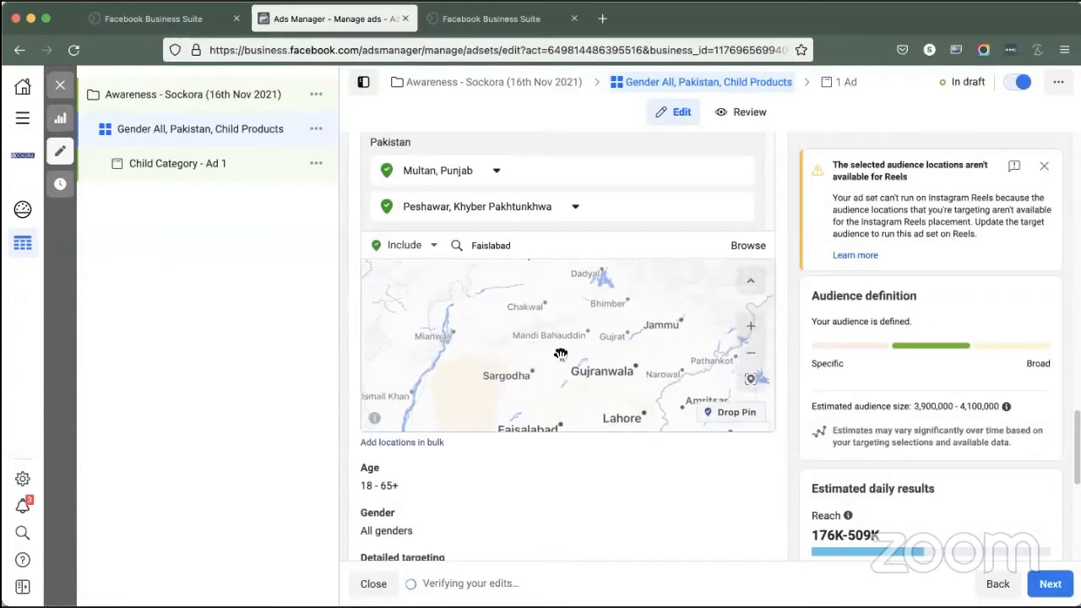
Step: Drop an included location pin on the Mozang area of Lahore and set its radius to 1 km
{"action": "scroll", "coordinate": [560, 375], "scroll_direction": "up", "scroll_amount": 5}
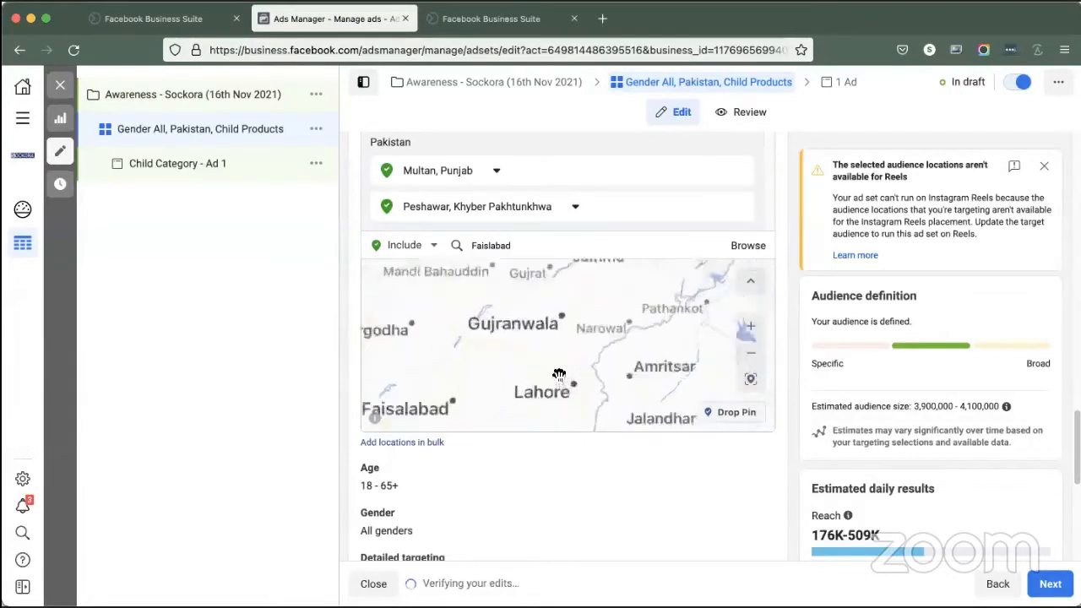
{"action": "left_click_drag", "start_coordinate": [525, 288], "coordinate": [502, 256]}
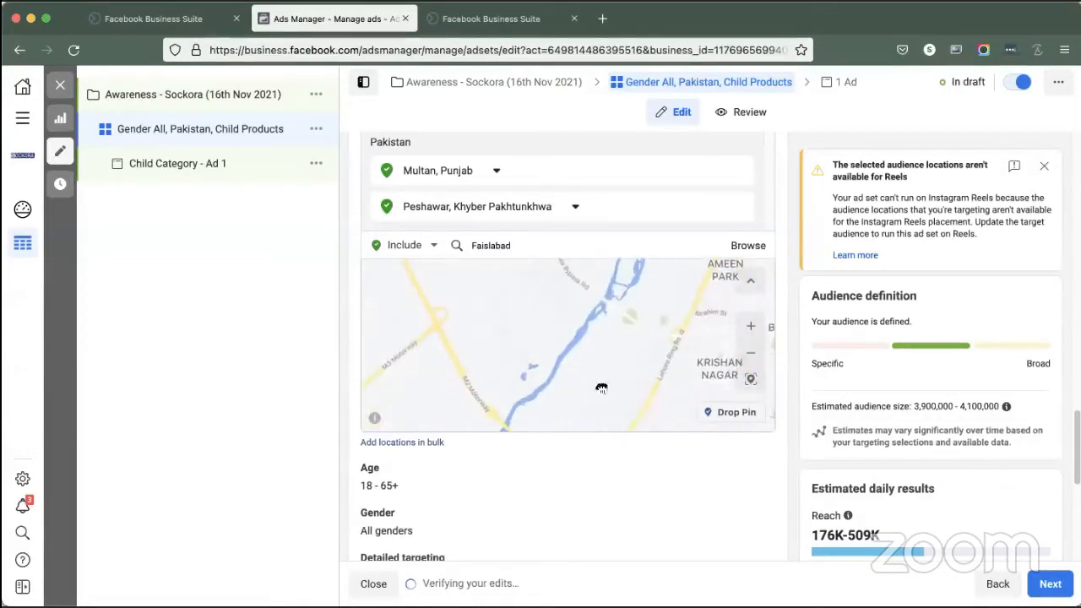
{"action": "left_click_drag", "start_coordinate": [601, 386], "coordinate": [451, 352]}
{"action": "scroll", "coordinate": [588, 356], "scroll_direction": "up", "scroll_amount": 2}
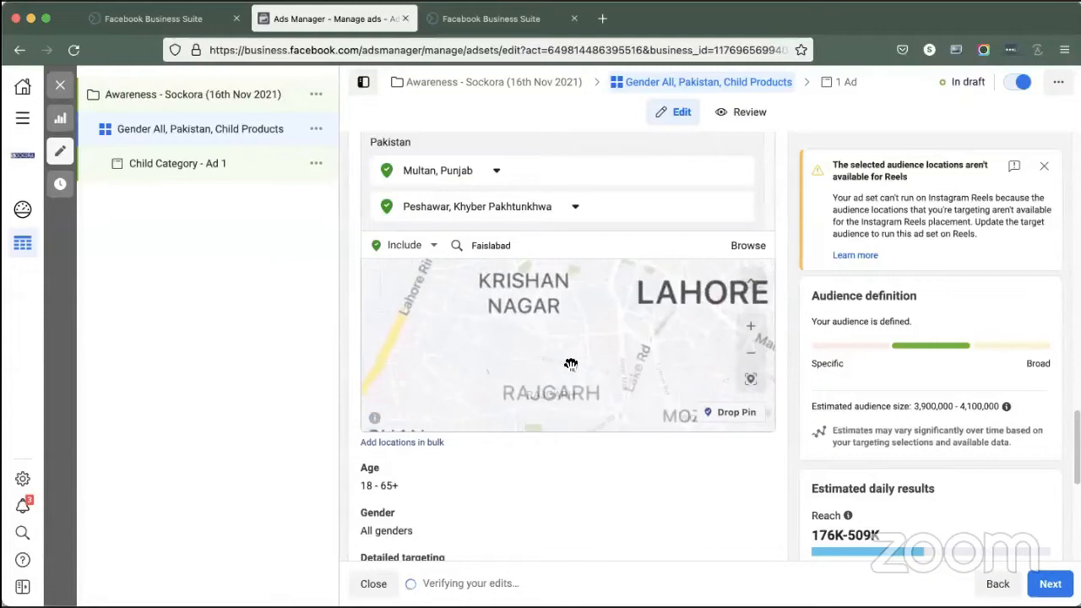
{"action": "left_click_drag", "start_coordinate": [594, 368], "coordinate": [545, 310]}
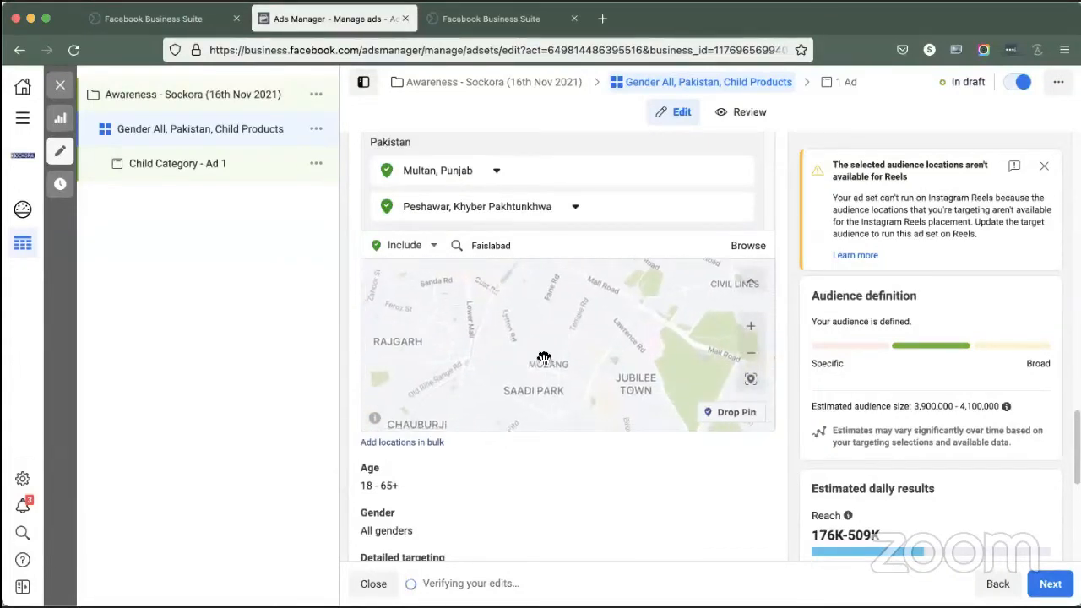
{"action": "scroll", "coordinate": [555, 358], "scroll_direction": "up", "scroll_amount": 3}
{"action": "scroll", "coordinate": [503, 341], "scroll_direction": "up", "scroll_amount": 2}
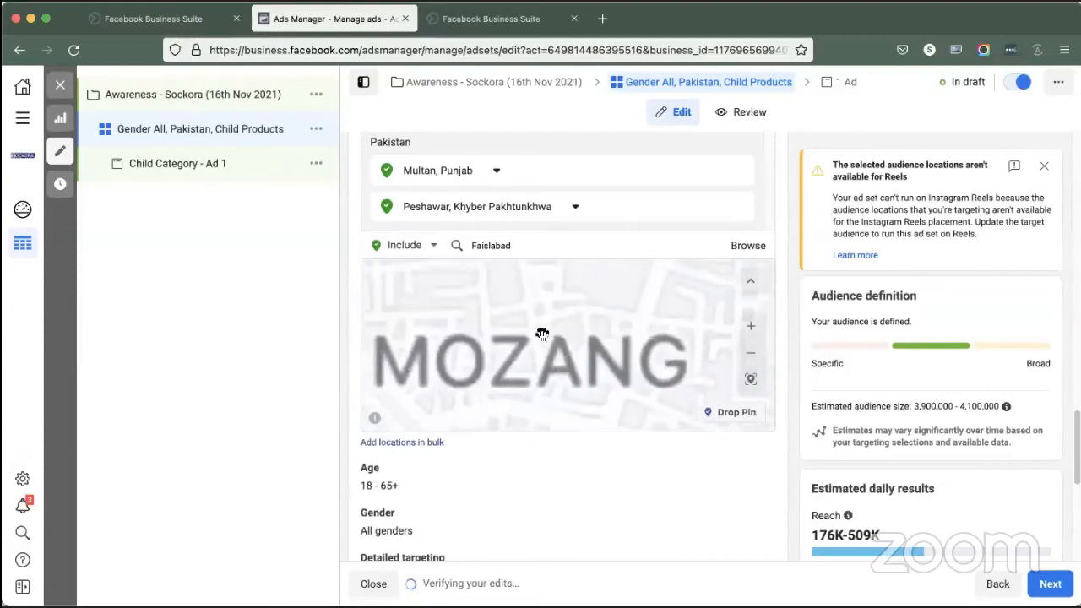
{"action": "scroll", "coordinate": [581, 324], "scroll_direction": "up", "scroll_amount": 1}
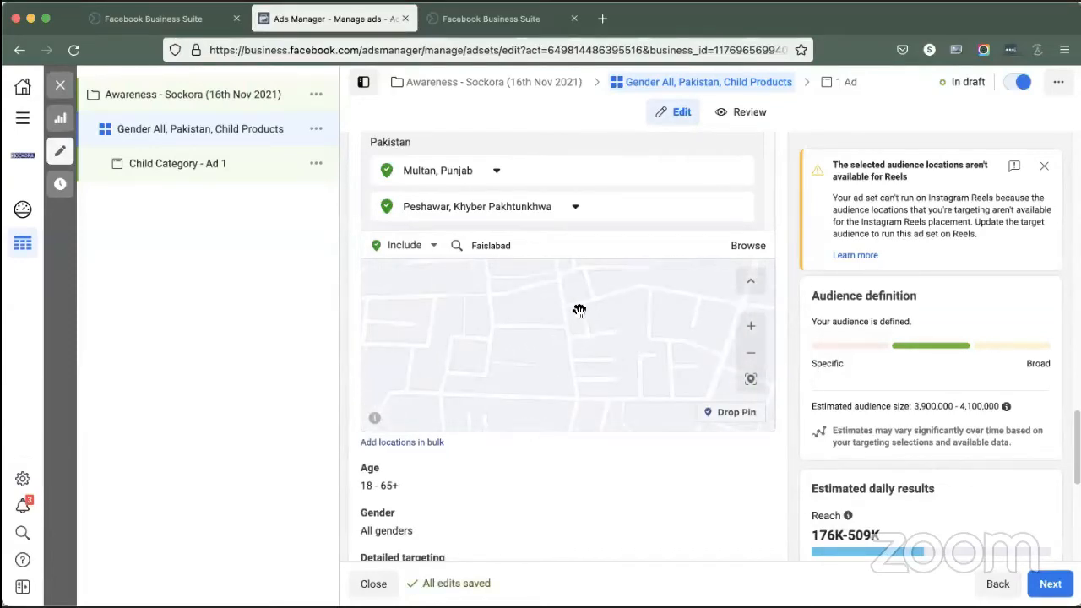
{"action": "left_click", "coordinate": [718, 414]}
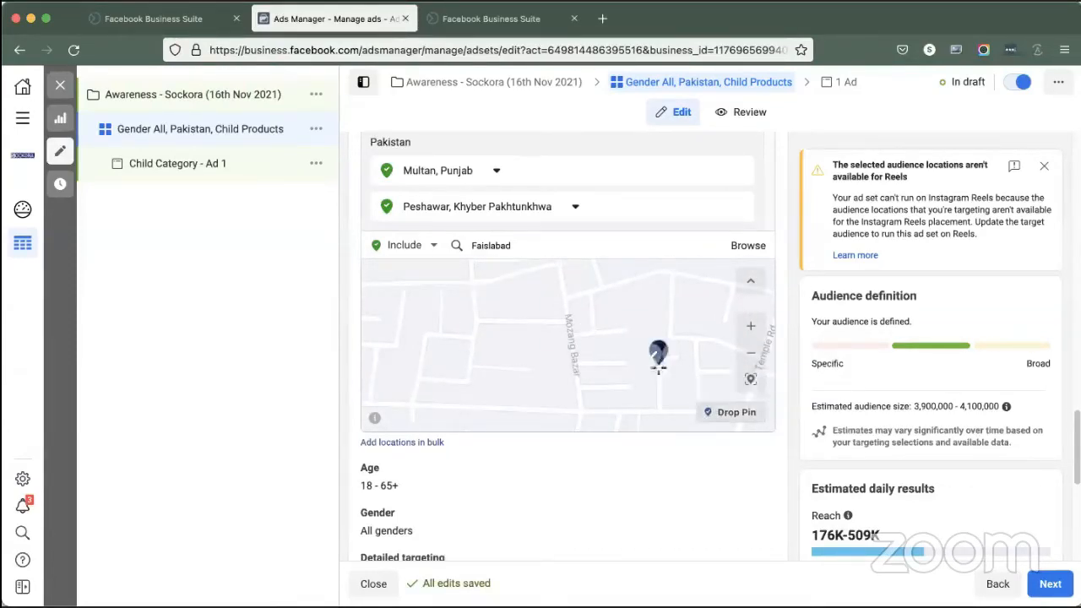
{"action": "left_click", "coordinate": [580, 367]}
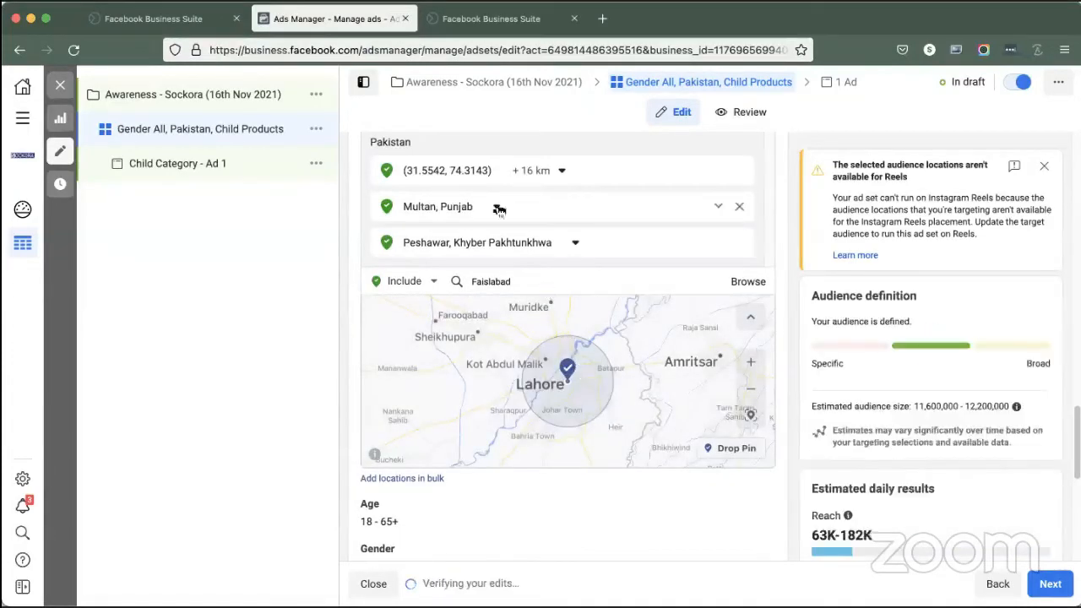
{"action": "left_click", "coordinate": [534, 170]}
{"action": "left_click_drag", "start_coordinate": [517, 216], "coordinate": [515, 215]}
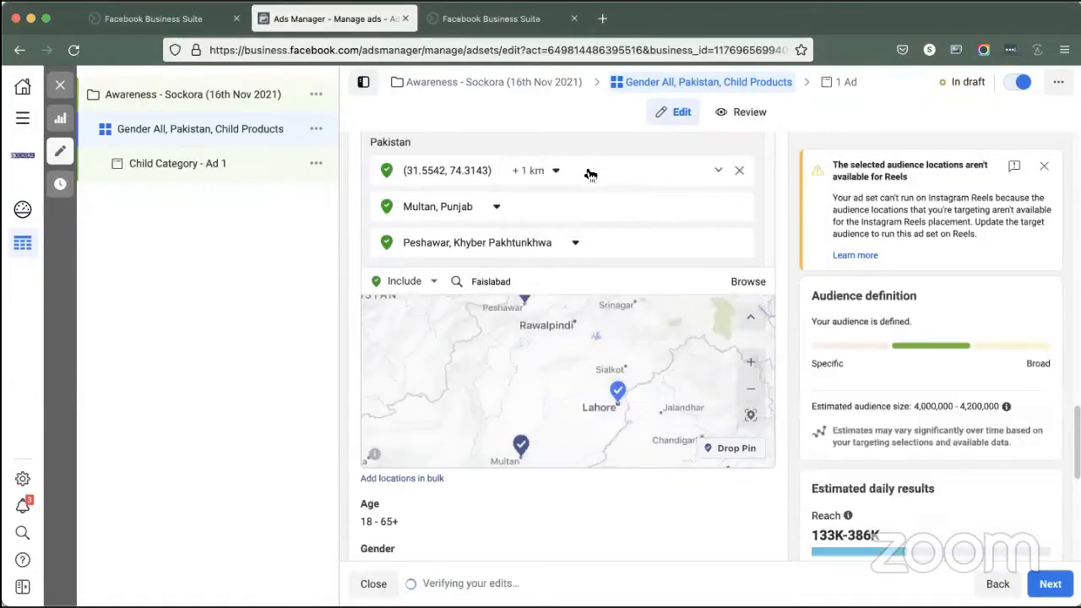
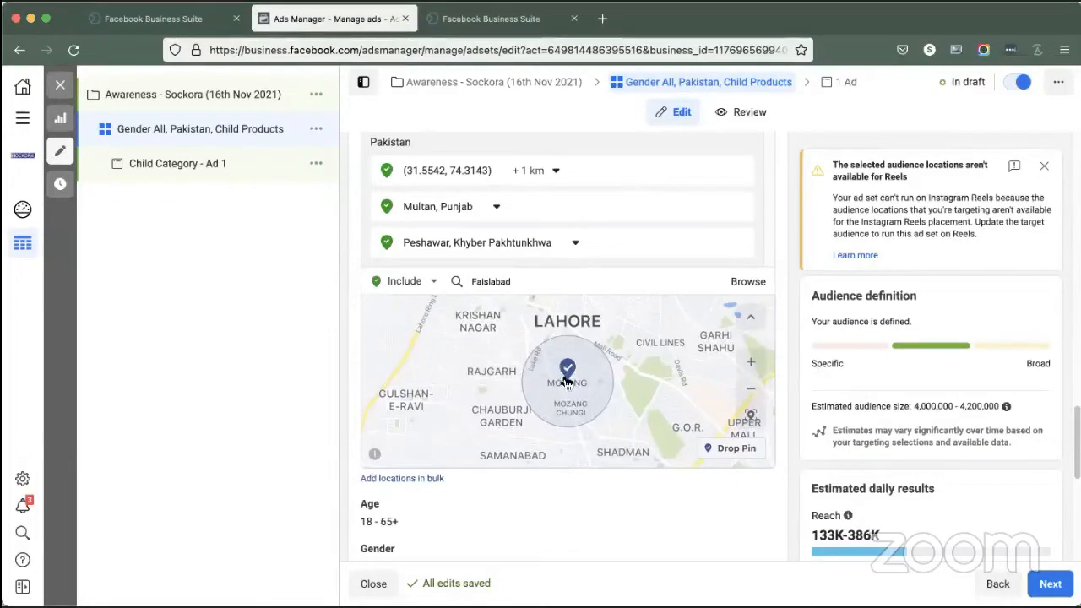
Step: Clear the location search and drop an included pin near Ameen St, north of Rajgarh in Lahore
{"action": "scroll", "coordinate": [525, 388], "scroll_direction": "up", "scroll_amount": 2}
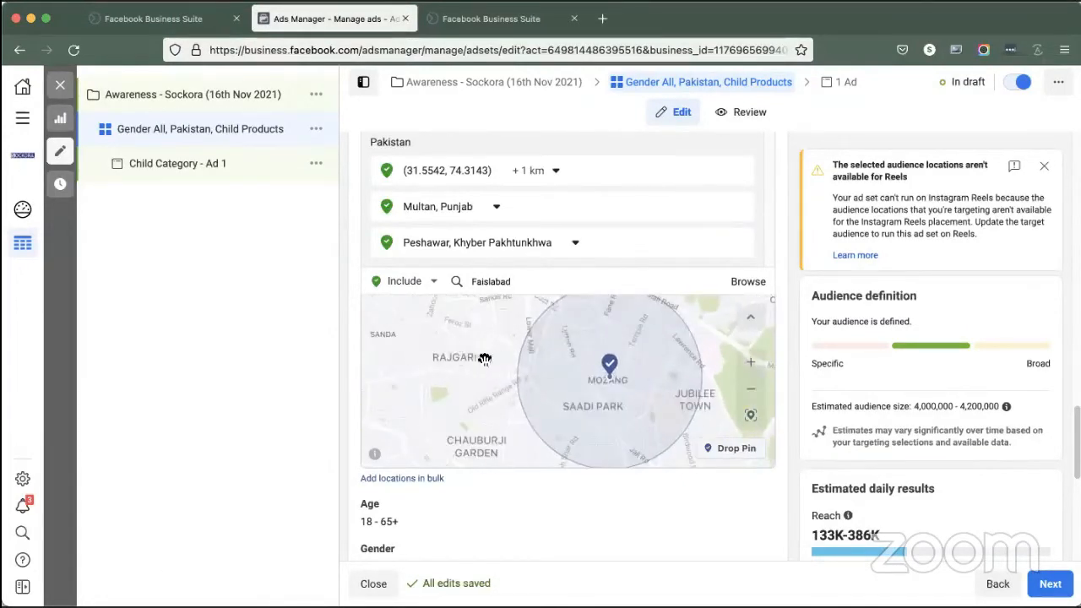
{"action": "scroll", "coordinate": [516, 240], "scroll_direction": "down", "scroll_amount": 3}
{"action": "scroll", "coordinate": [499, 296], "scroll_direction": "up", "scroll_amount": 3}
{"action": "left_click", "coordinate": [524, 281]}
{"action": "left_click", "coordinate": [503, 395]}
{"action": "scroll", "coordinate": [461, 340], "scroll_direction": "up", "scroll_amount": 3}
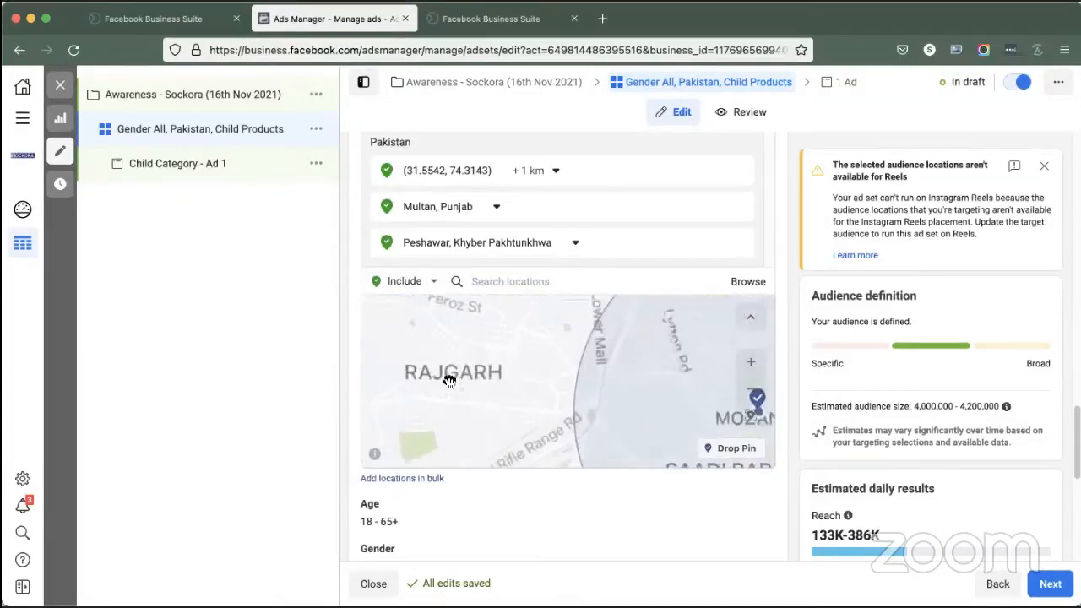
{"action": "left_click_drag", "start_coordinate": [541, 356], "coordinate": [519, 430]}
{"action": "left_click_drag", "start_coordinate": [536, 363], "coordinate": [540, 402]}
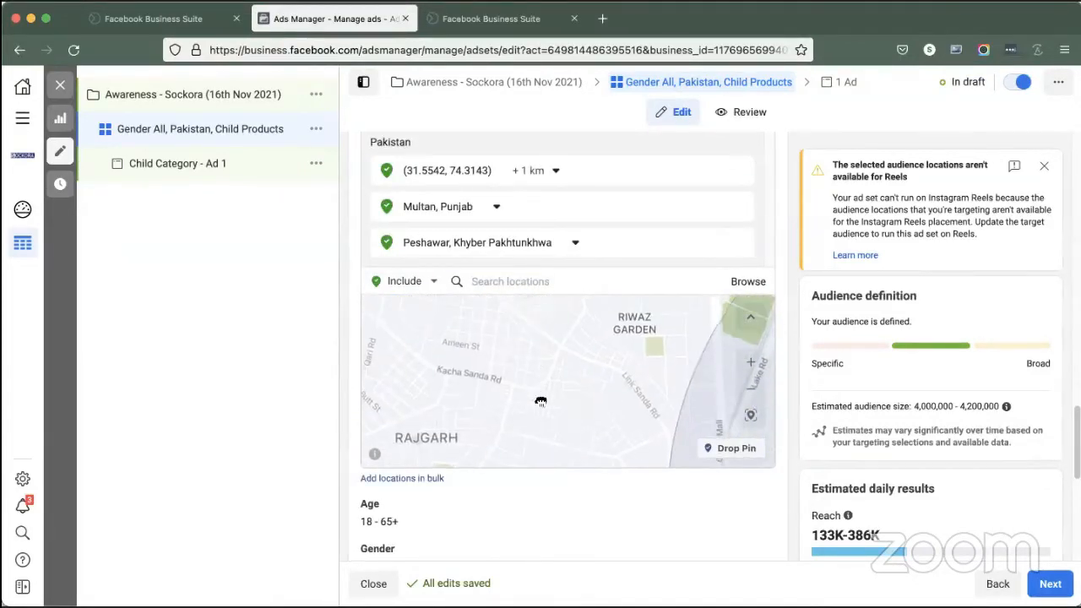
{"action": "scroll", "coordinate": [522, 378], "scroll_direction": "up", "scroll_amount": 4}
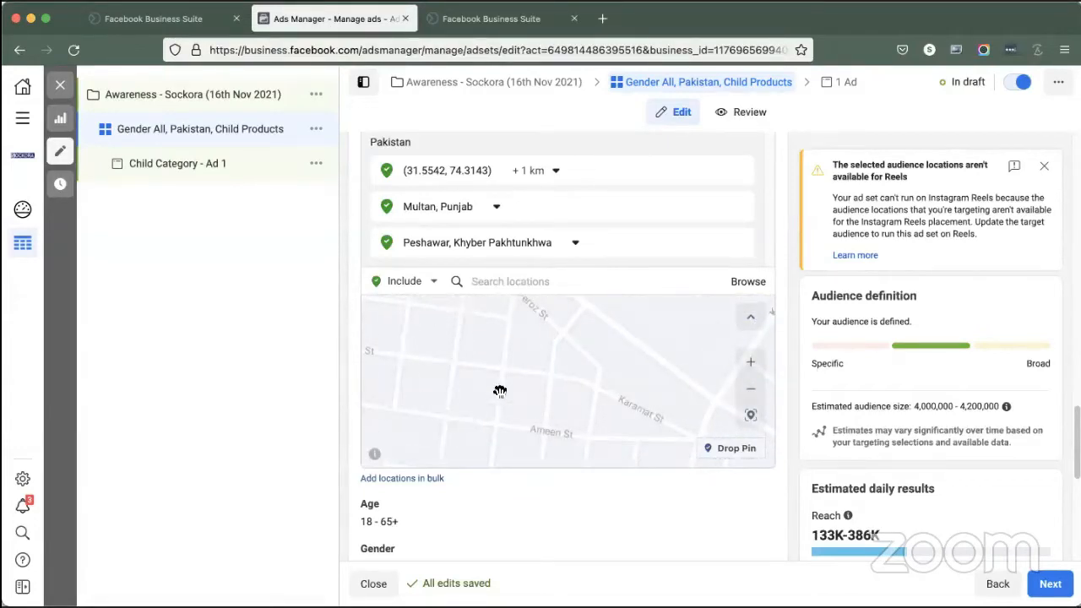
{"action": "left_click", "coordinate": [728, 448]}
{"action": "left_click", "coordinate": [460, 313]}
Step: Set the radius of the Rajgarh pin to 1 km
{"action": "scroll", "coordinate": [583, 417], "scroll_direction": "up", "scroll_amount": 5}
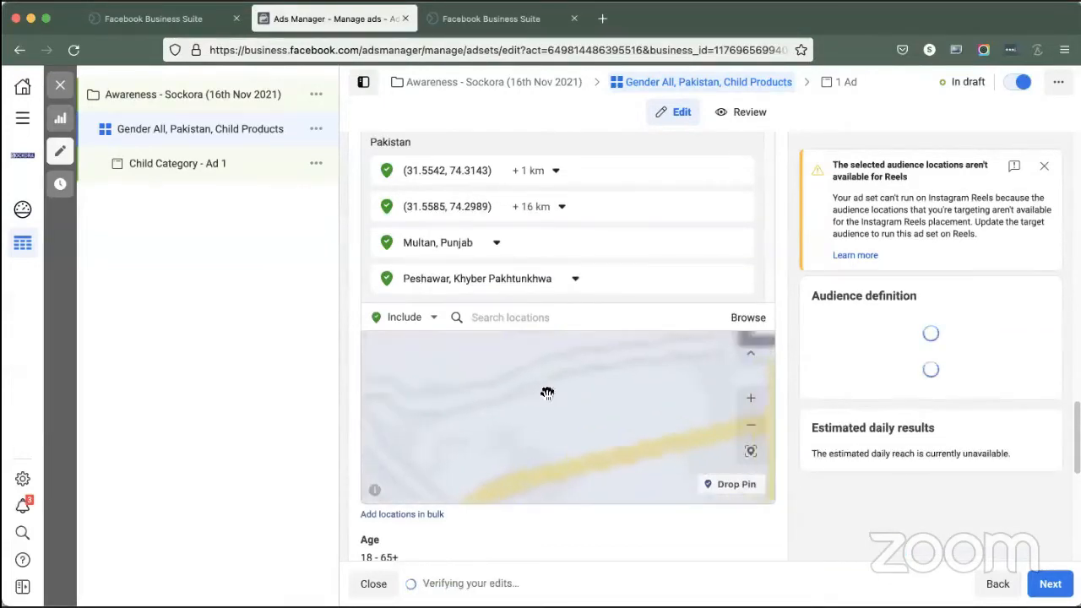
{"action": "scroll", "coordinate": [495, 416], "scroll_direction": "down", "scroll_amount": 5}
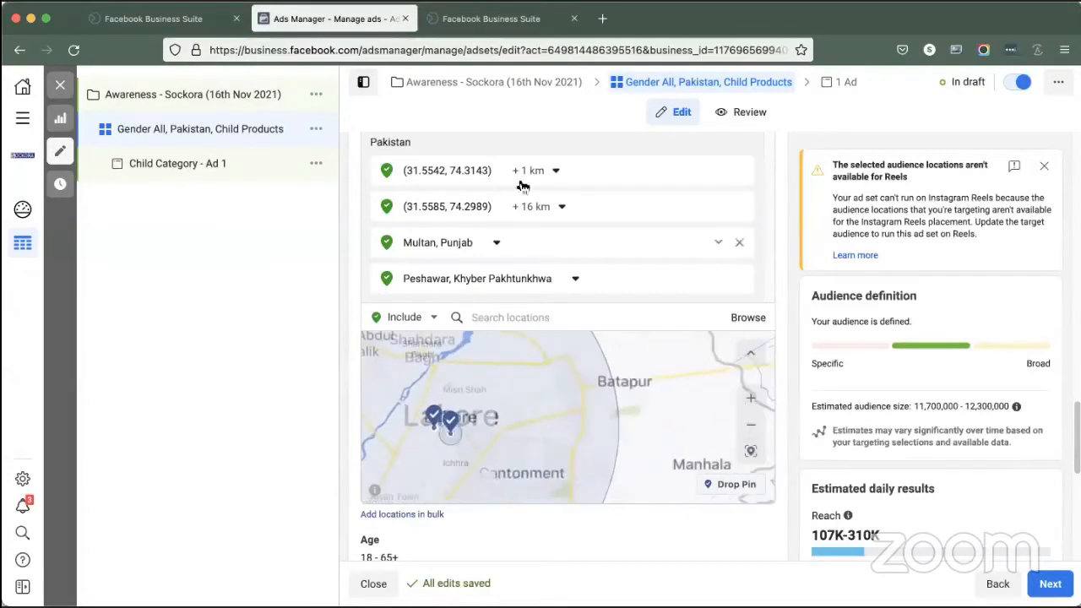
{"action": "left_click", "coordinate": [553, 207]}
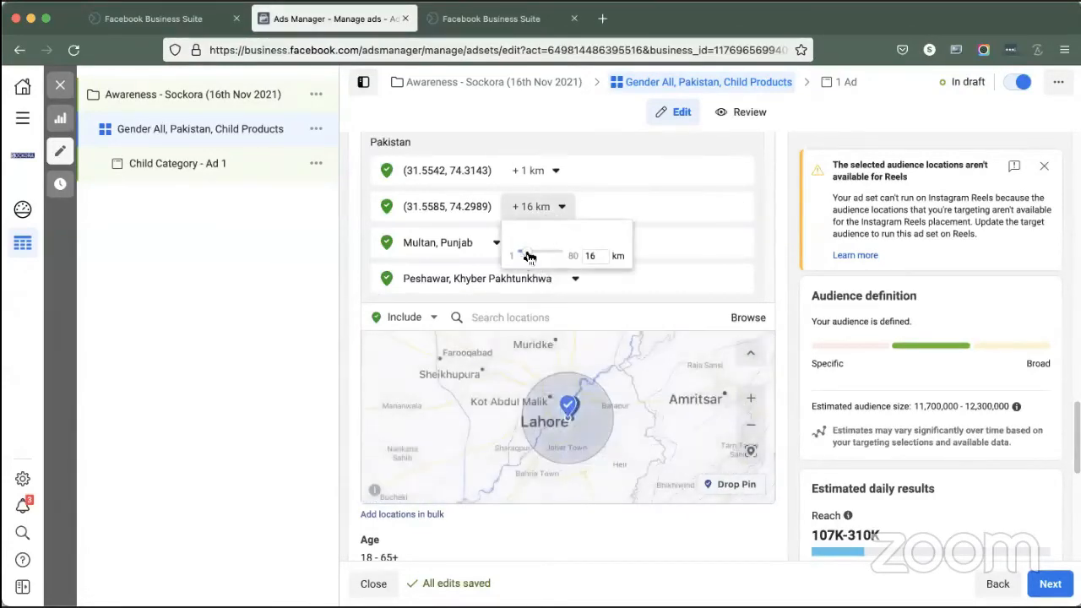
{"action": "left_click_drag", "start_coordinate": [528, 253], "coordinate": [501, 289]}
Step: Compare the two Lahore pin areas on the map and remove the Mozang pin from the included locations
{"action": "scroll", "coordinate": [614, 448], "scroll_direction": "up", "scroll_amount": 5}
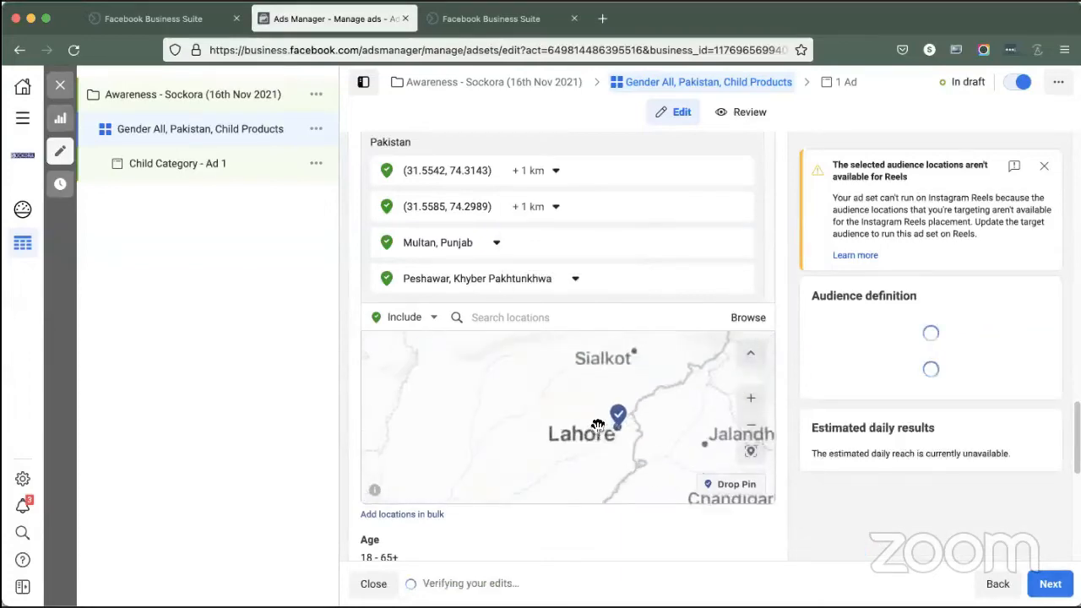
{"action": "scroll", "coordinate": [609, 378], "scroll_direction": "up", "scroll_amount": 5}
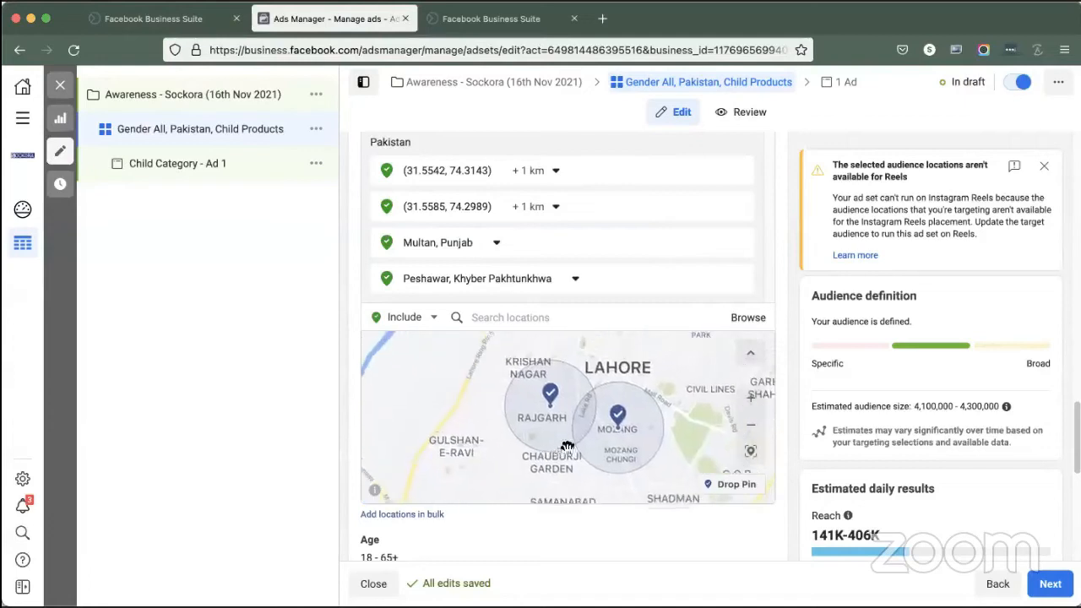
{"action": "scroll", "coordinate": [538, 403], "scroll_direction": "up", "scroll_amount": 3}
{"action": "scroll", "coordinate": [543, 402], "scroll_direction": "down", "scroll_amount": 2}
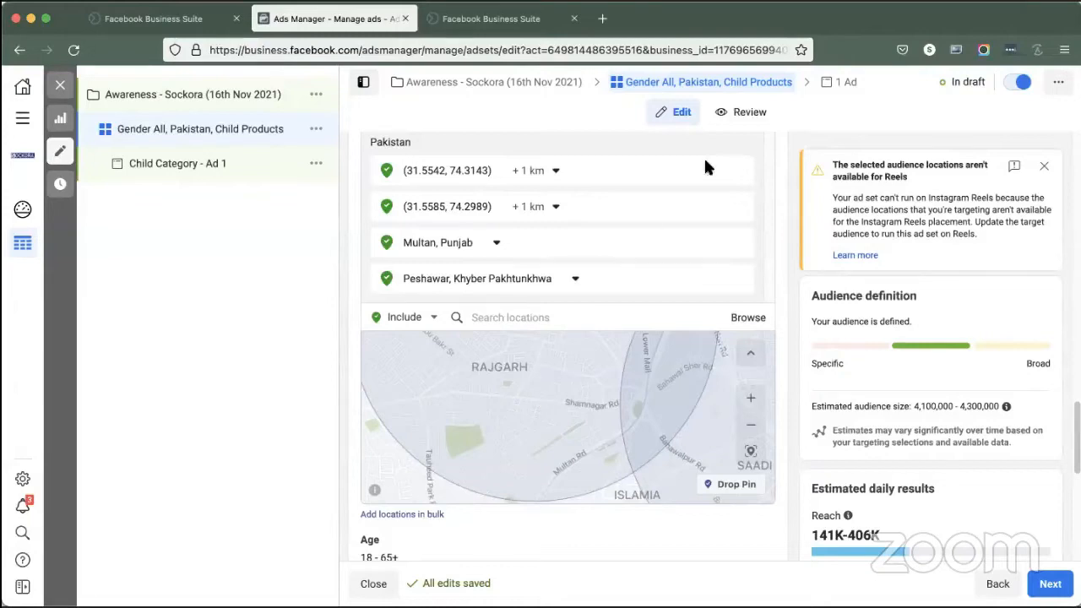
{"action": "mouse_move", "coordinate": [720, 173]}
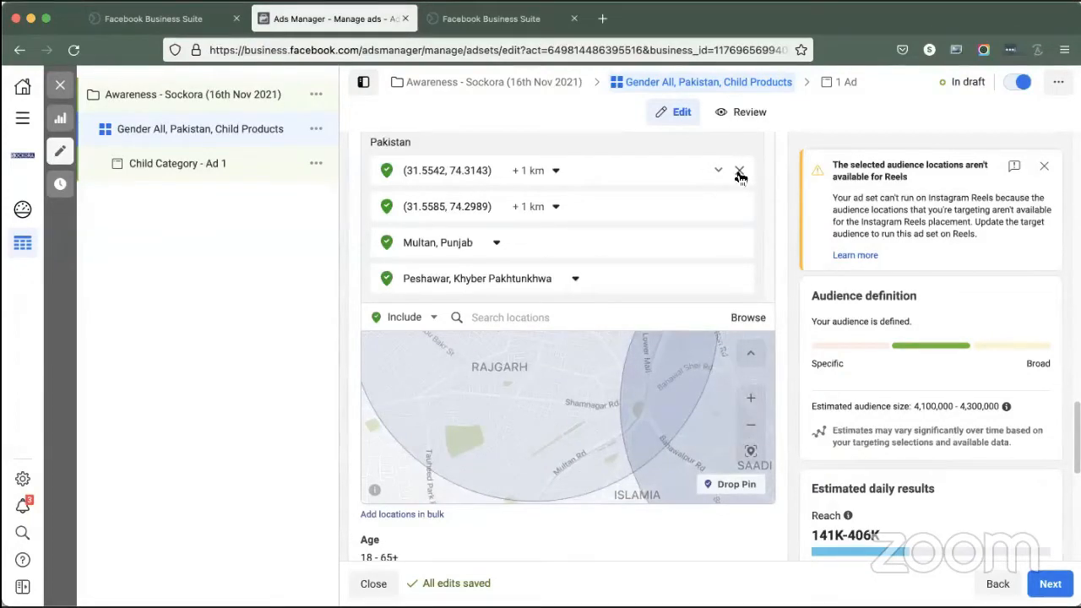
{"action": "left_click", "coordinate": [739, 170]}
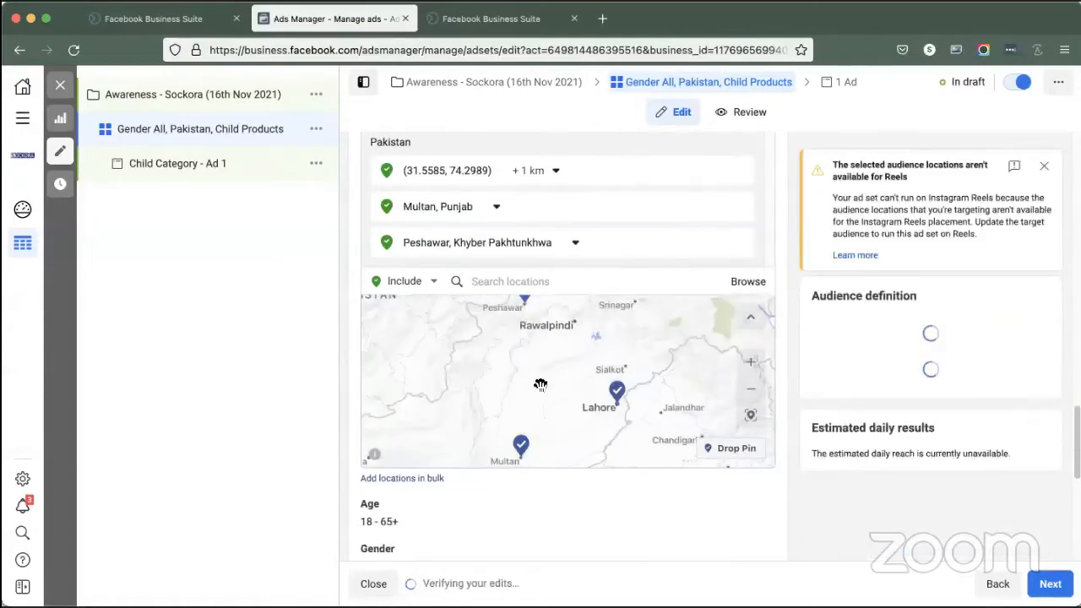
Step: Open the audience age for editing and set the maximum age to 32
{"action": "scroll", "coordinate": [597, 467], "scroll_direction": "down", "scroll_amount": 2}
{"action": "scroll", "coordinate": [597, 467], "scroll_direction": "down", "scroll_amount": 2}
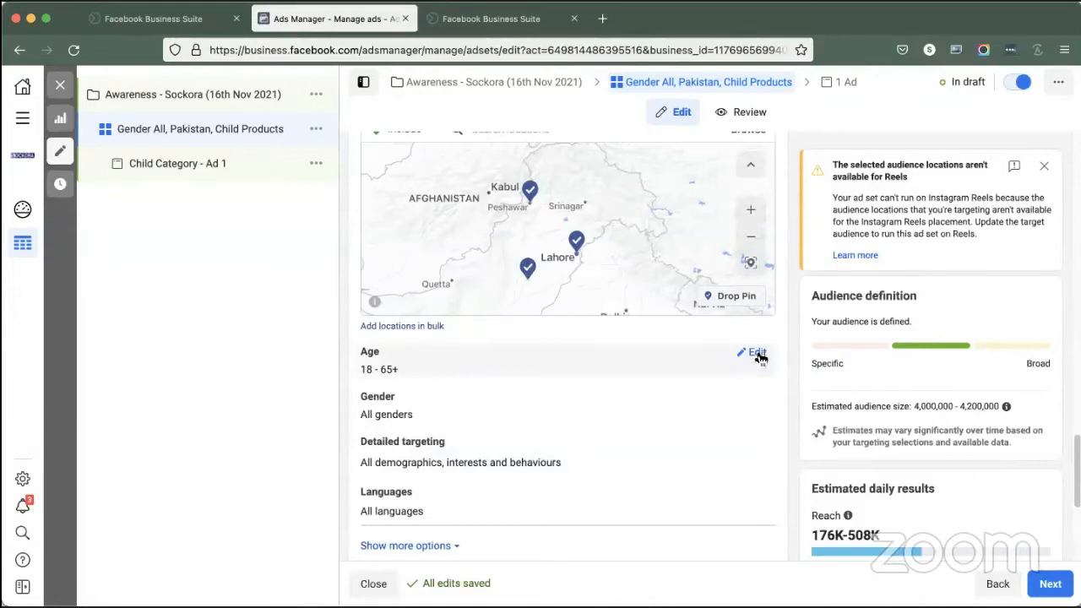
{"action": "left_click", "coordinate": [757, 354]}
{"action": "left_click", "coordinate": [457, 373]}
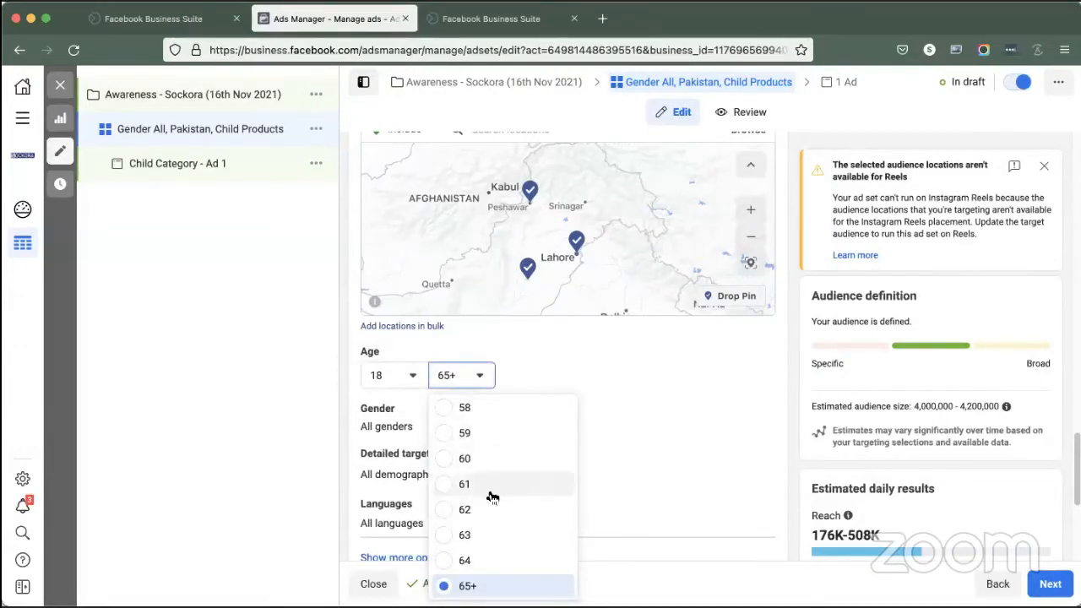
{"action": "scroll", "coordinate": [469, 456], "scroll_direction": "up", "scroll_amount": 15}
{"action": "scroll", "coordinate": [464, 507], "scroll_direction": "down", "scroll_amount": 3}
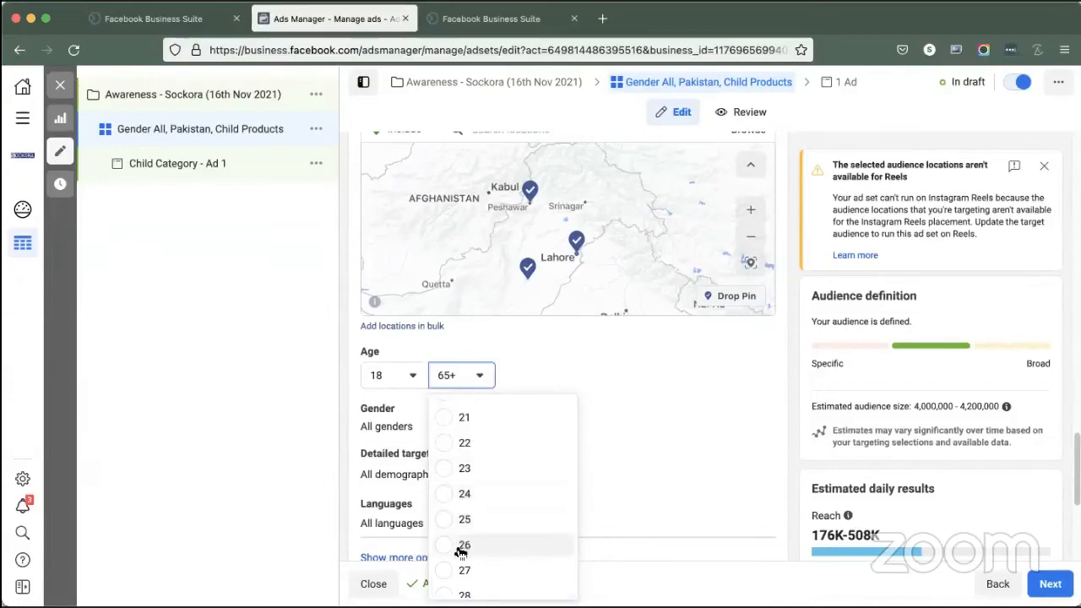
{"action": "scroll", "coordinate": [471, 517], "scroll_direction": "down", "scroll_amount": 2}
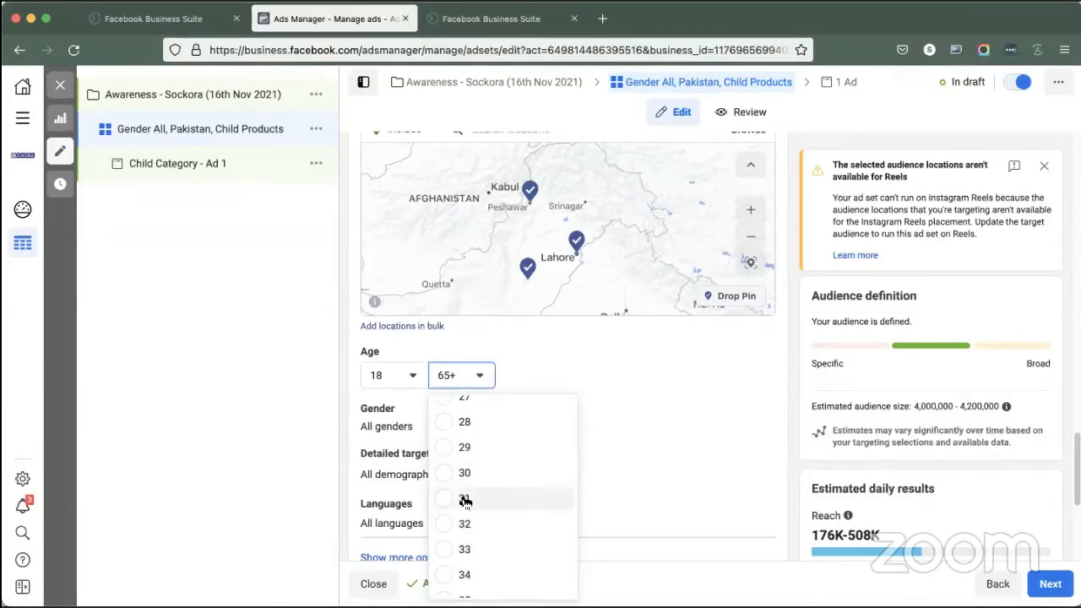
{"action": "left_click", "coordinate": [464, 525]}
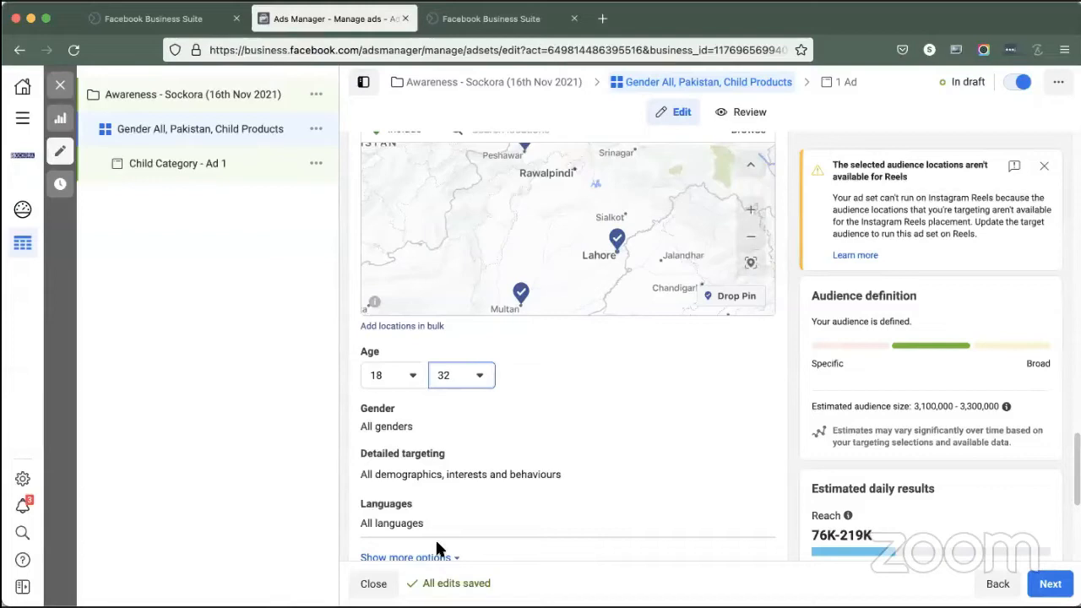
Step: Switch to Facebook Business Suite Insights and examine the age and gender breakdown of Medicwell's current audience
{"action": "left_click", "coordinate": [498, 19]}
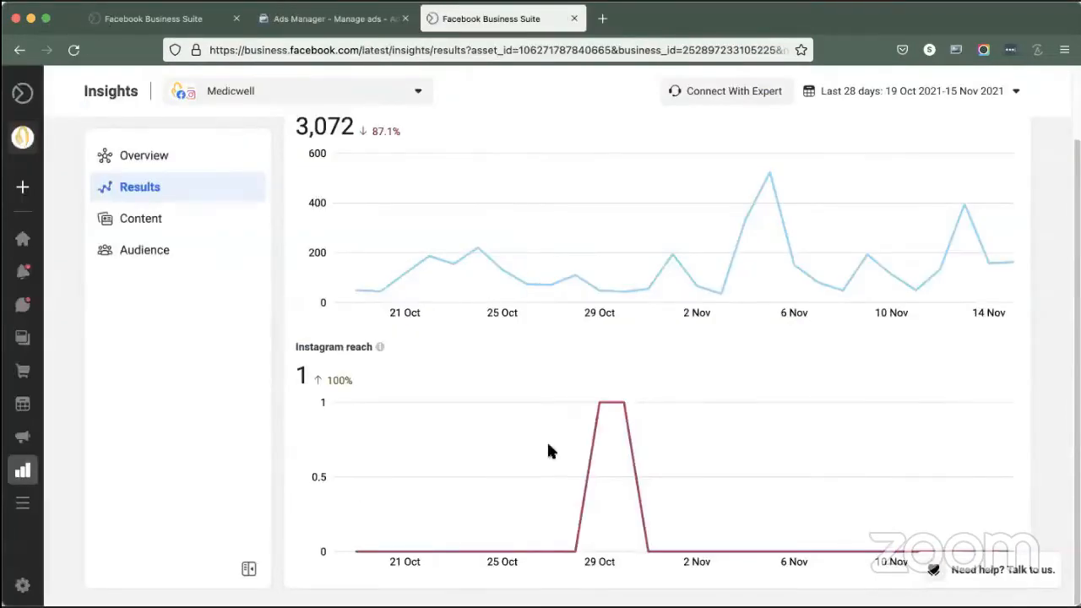
{"action": "scroll", "coordinate": [532, 414], "scroll_direction": "up", "scroll_amount": 2}
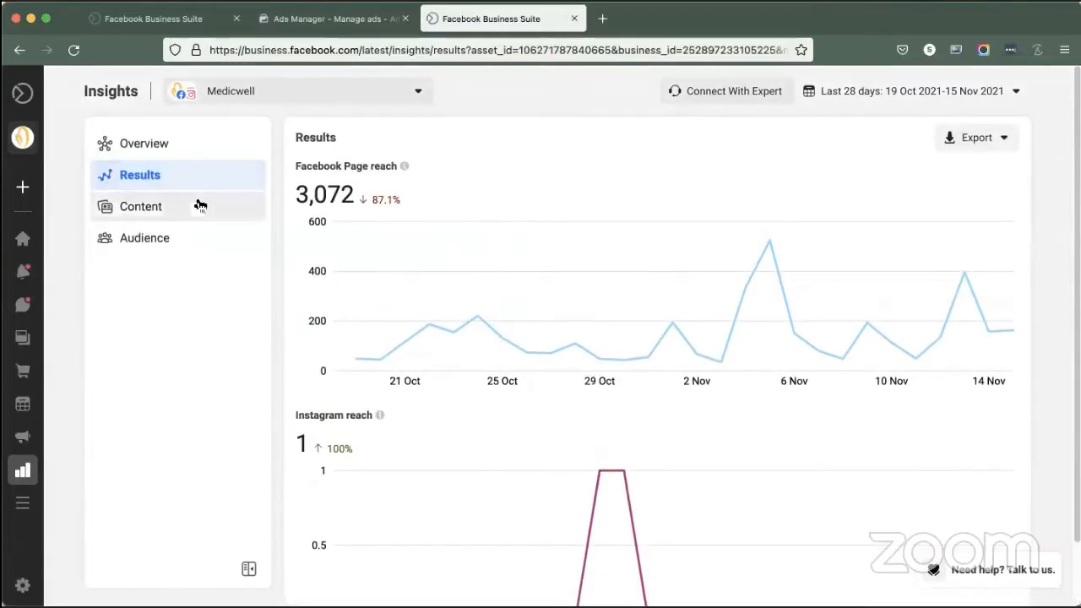
{"action": "left_click", "coordinate": [165, 241]}
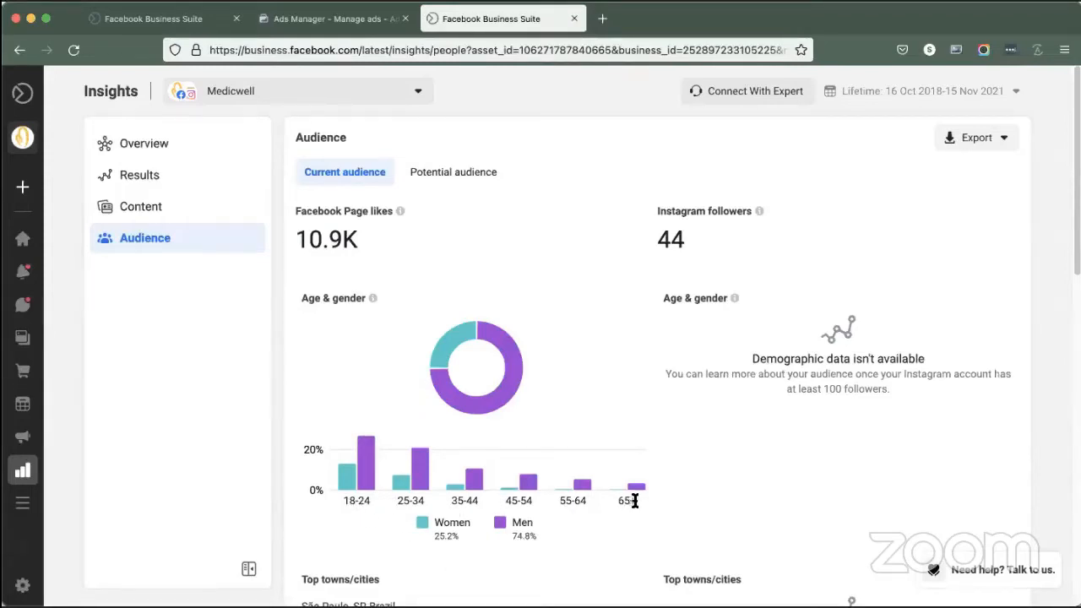
{"action": "left_click_drag", "start_coordinate": [625, 500], "coordinate": [536, 494]}
{"action": "left_click", "coordinate": [582, 508]}
Step: Return to Ads Manager and set the audience's maximum age to 65+
{"action": "left_click", "coordinate": [338, 19]}
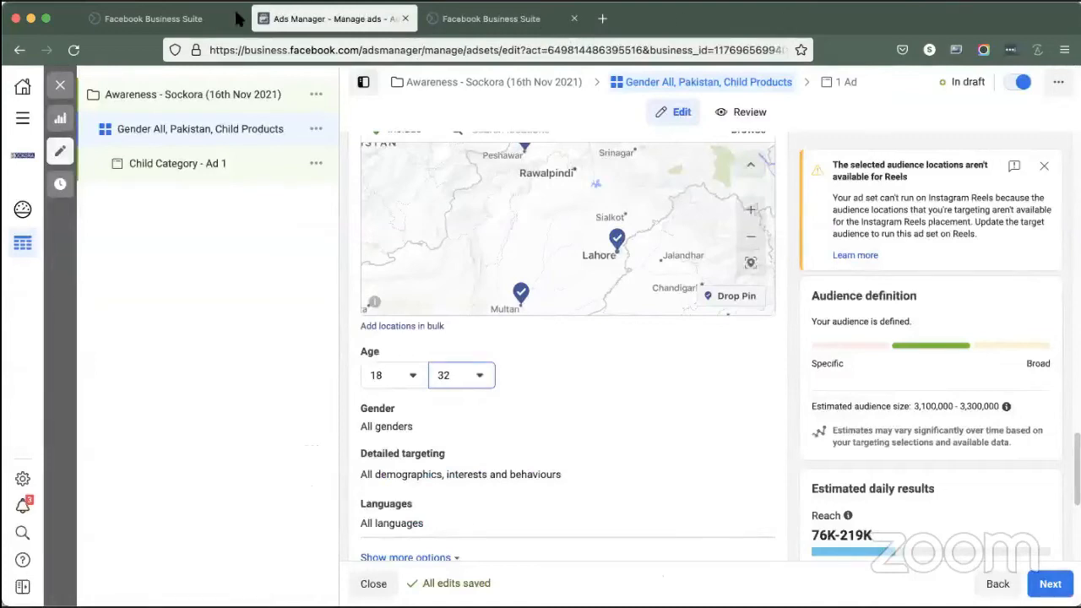
{"action": "left_click", "coordinate": [471, 375]}
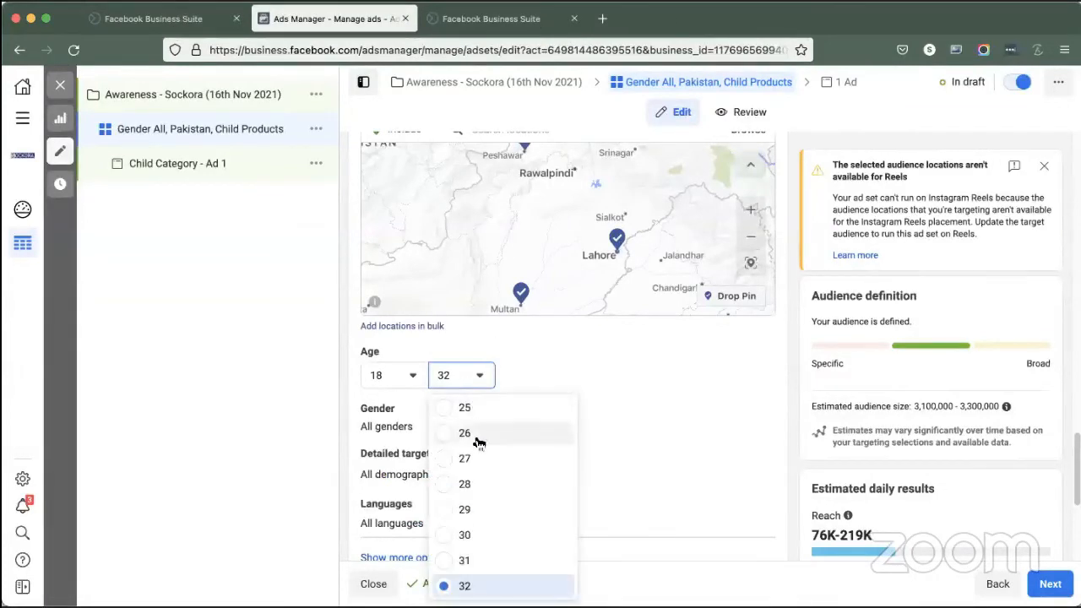
{"action": "scroll", "coordinate": [495, 526], "scroll_direction": "down", "scroll_amount": 8}
{"action": "scroll", "coordinate": [478, 572], "scroll_direction": "down", "scroll_amount": 3}
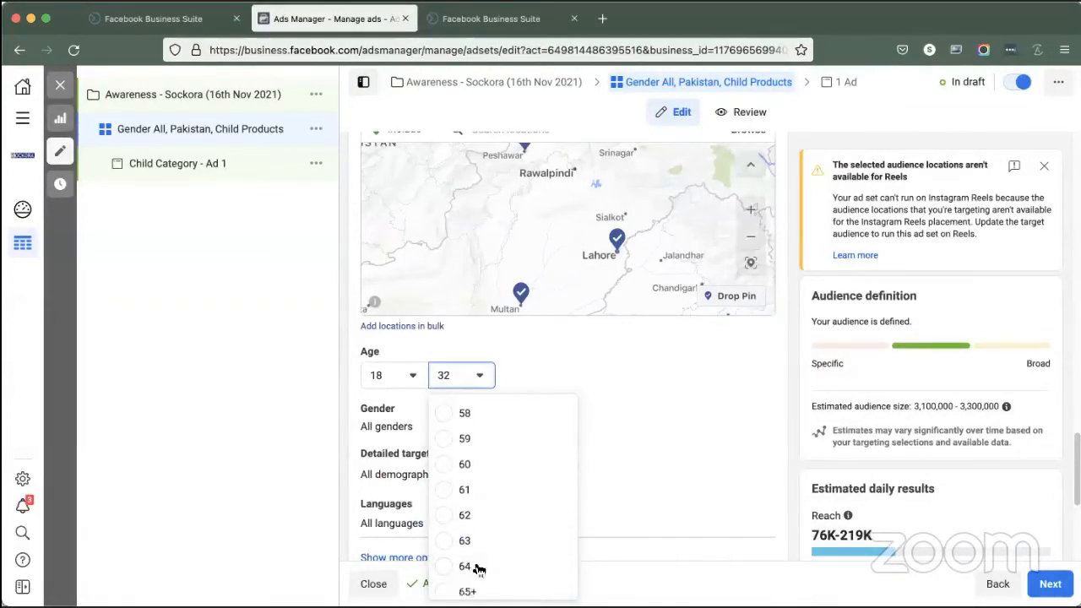
{"action": "left_click", "coordinate": [478, 584]}
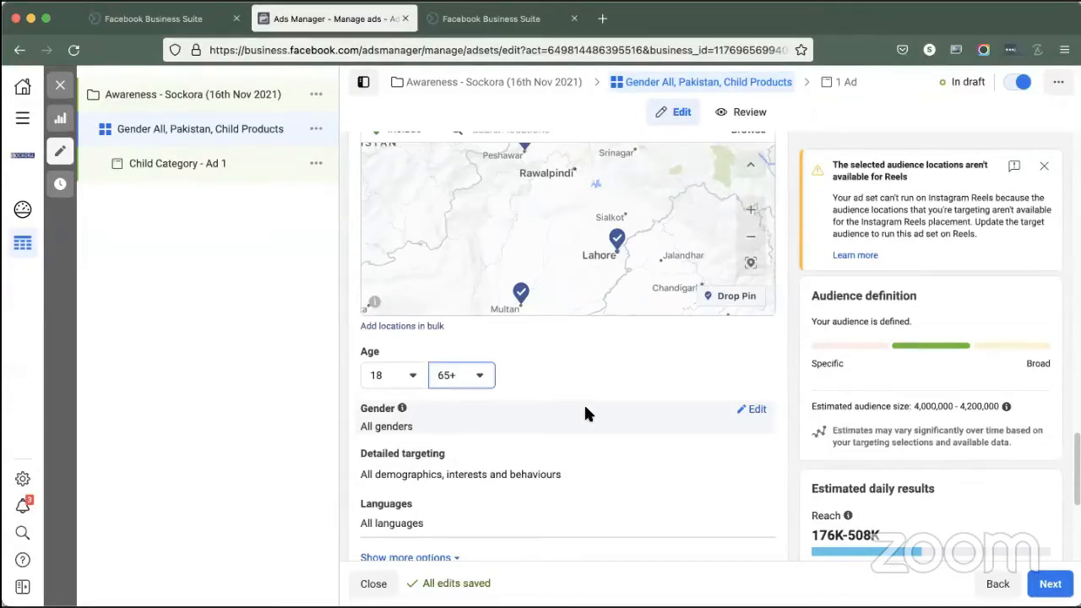
Step: Open the audience's gender and detailed targeting settings for editing
{"action": "scroll", "coordinate": [584, 403], "scroll_direction": "down", "scroll_amount": 1}
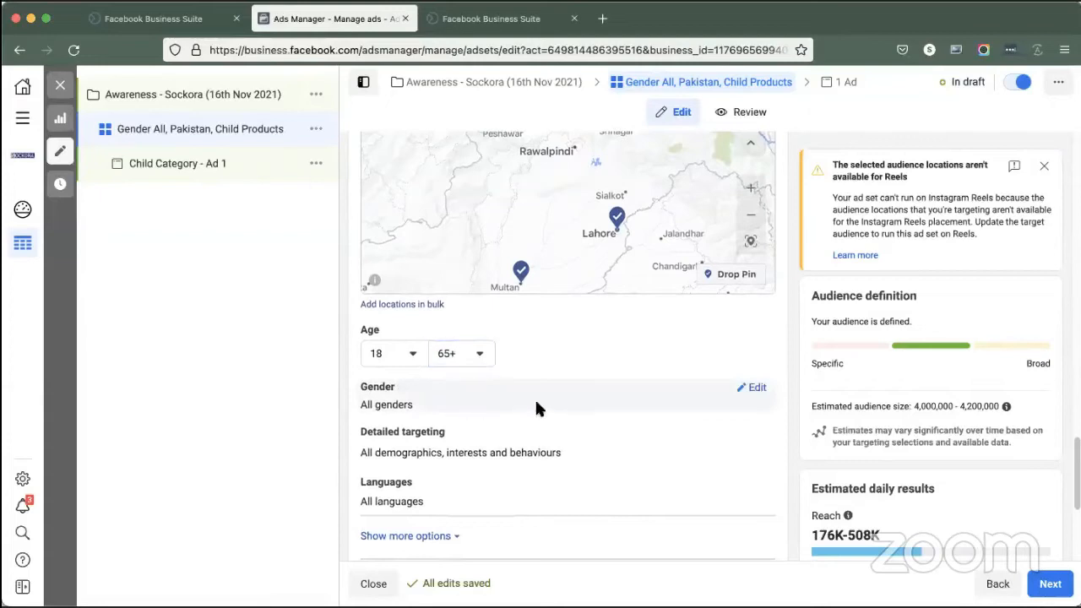
{"action": "left_click", "coordinate": [756, 388]}
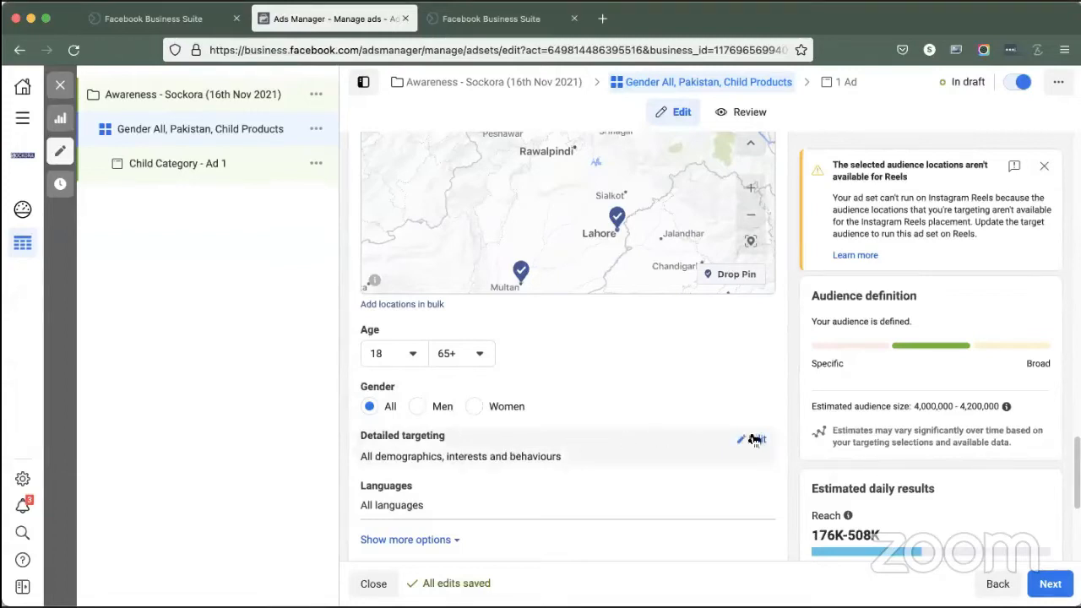
{"action": "left_click", "coordinate": [747, 437]}
{"action": "scroll", "coordinate": [511, 321], "scroll_direction": "down", "scroll_amount": 3}
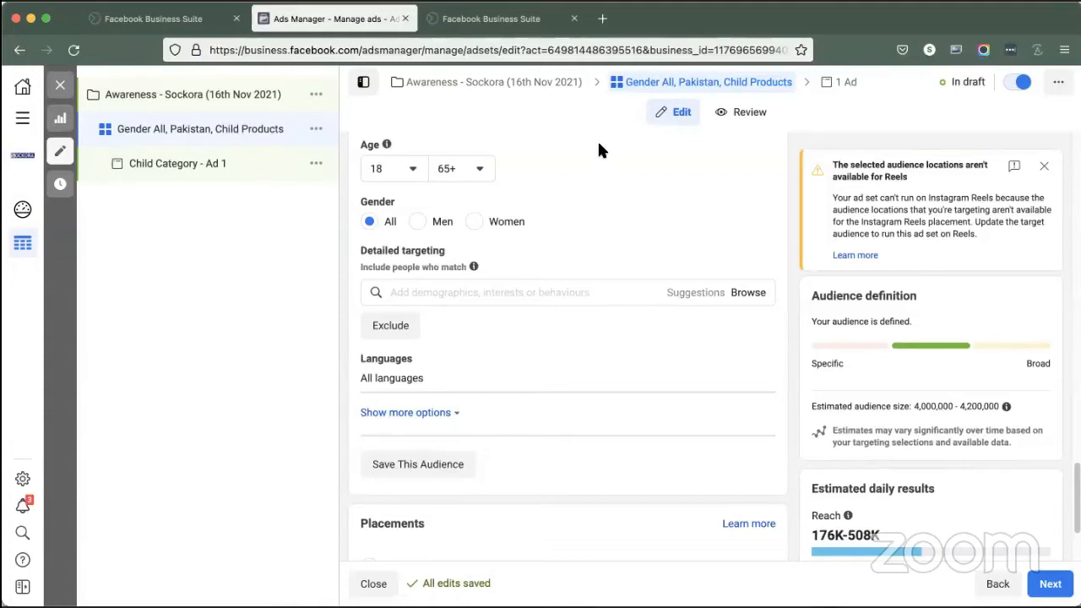
Step: Open the audience's languages setting for editing and activate its language search
{"action": "mouse_move", "coordinate": [420, 358]}
{"action": "scroll", "coordinate": [519, 299], "scroll_direction": "down", "scroll_amount": 2}
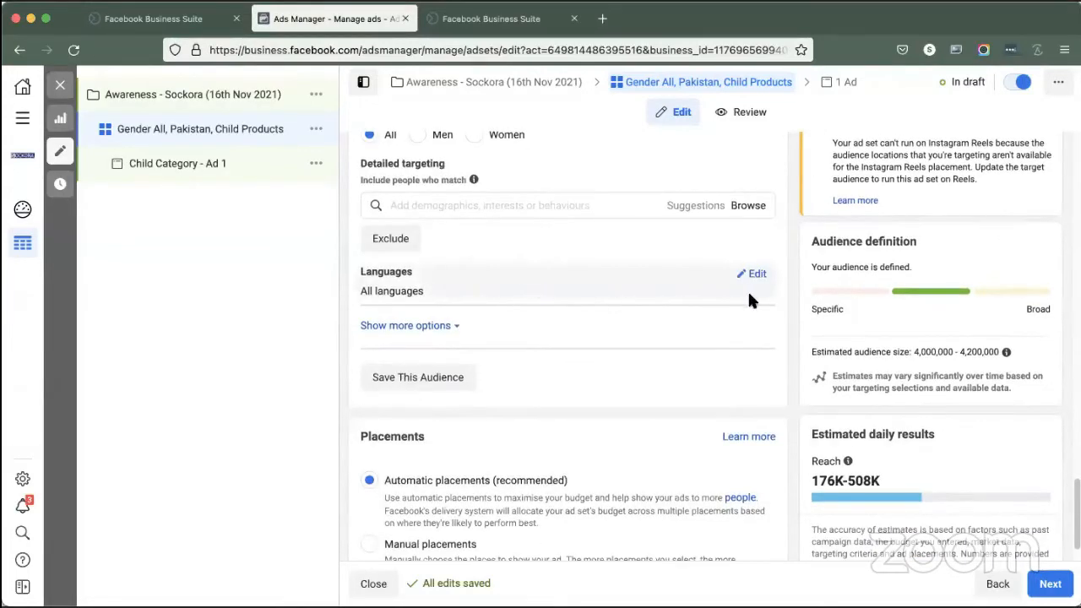
{"action": "left_click", "coordinate": [758, 283]}
{"action": "left_click", "coordinate": [398, 293]}
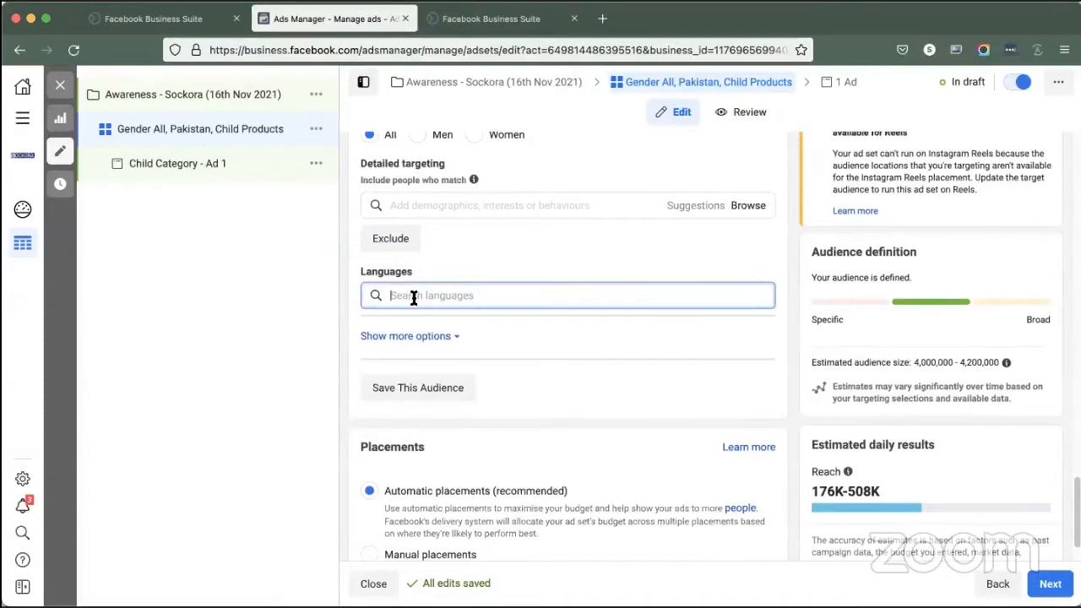
{"action": "scroll", "coordinate": [497, 329], "scroll_direction": "up", "scroll_amount": 1}
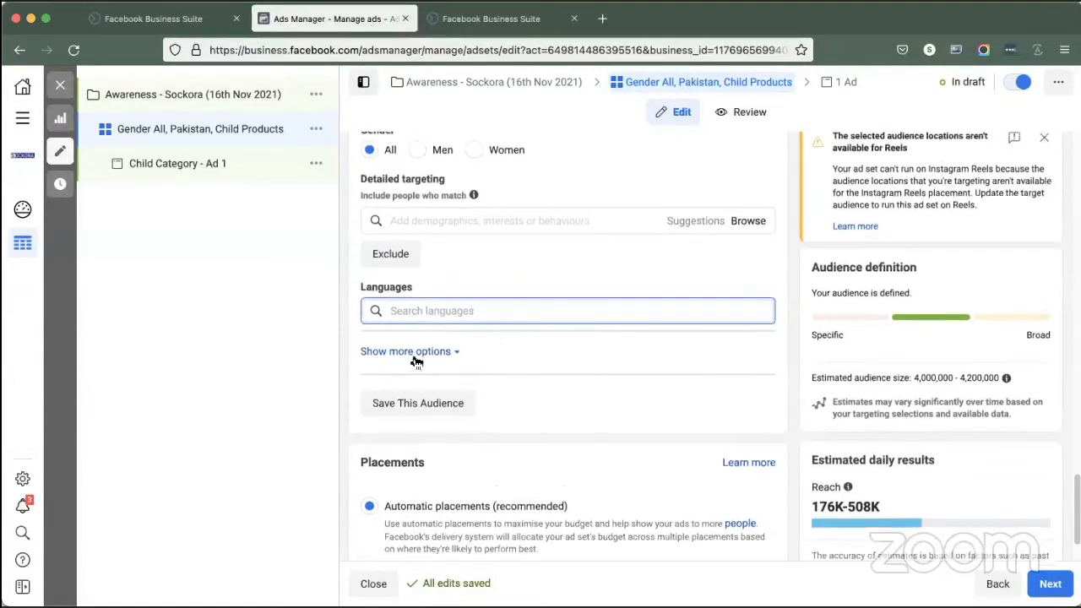
Step: Expand the extra audience targeting options and open Connections to view the available connection types
{"action": "scroll", "coordinate": [416, 362], "scroll_direction": "up", "scroll_amount": 2}
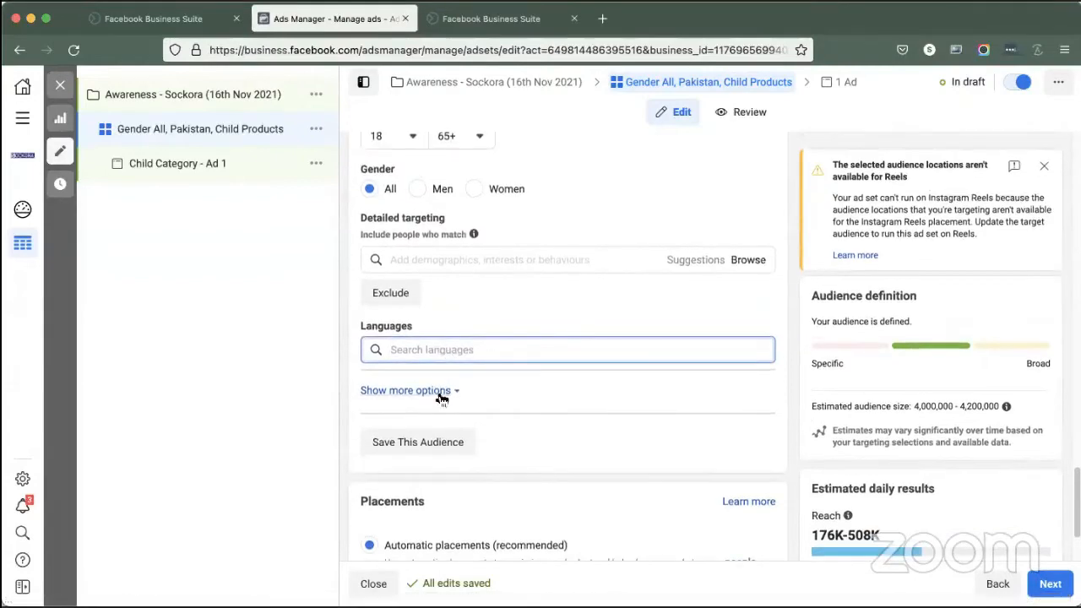
{"action": "left_click", "coordinate": [438, 390]}
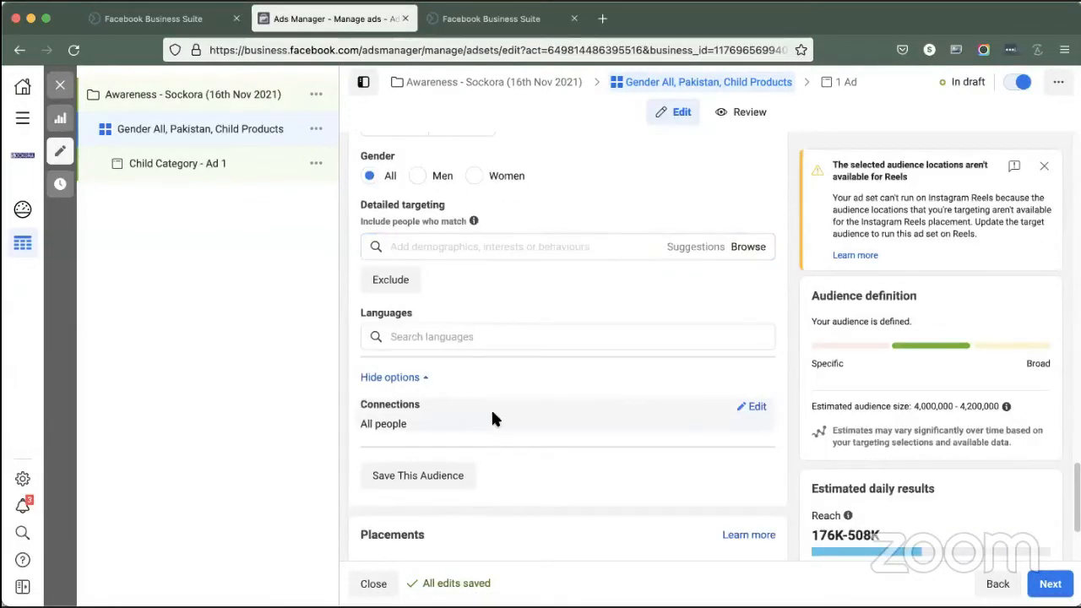
{"action": "left_click", "coordinate": [754, 407]}
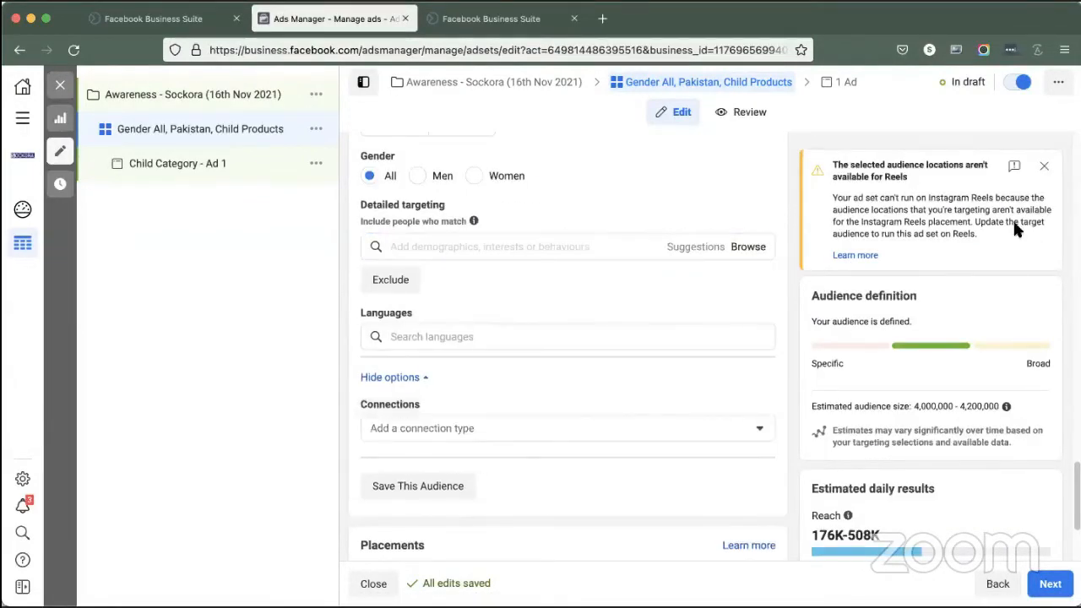
{"action": "left_click", "coordinate": [545, 428]}
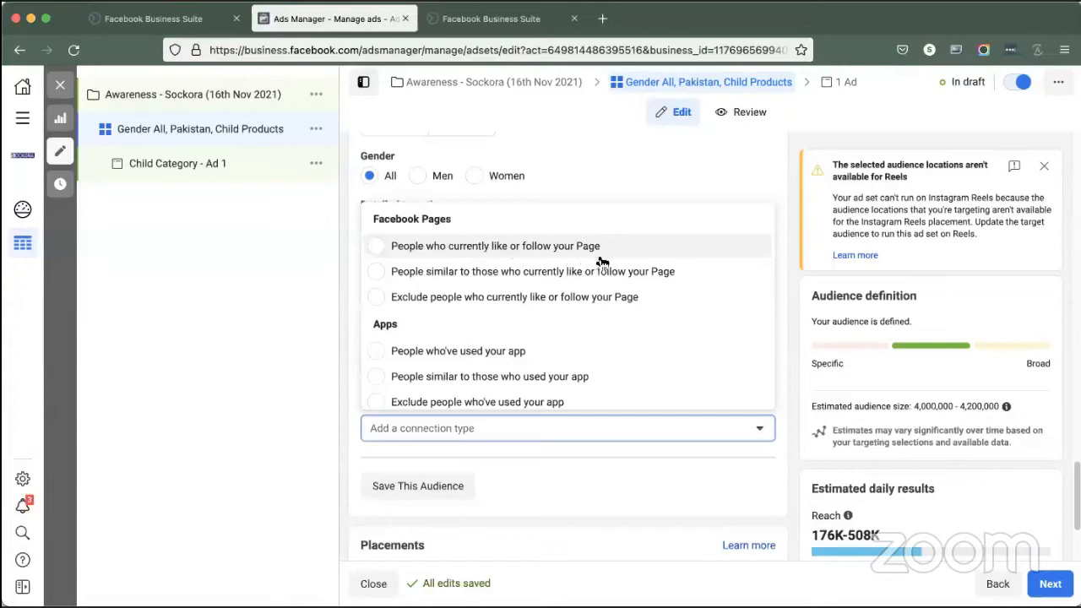
{"action": "left_click", "coordinate": [695, 456]}
{"action": "scroll", "coordinate": [506, 448], "scroll_direction": "down", "scroll_amount": 1}
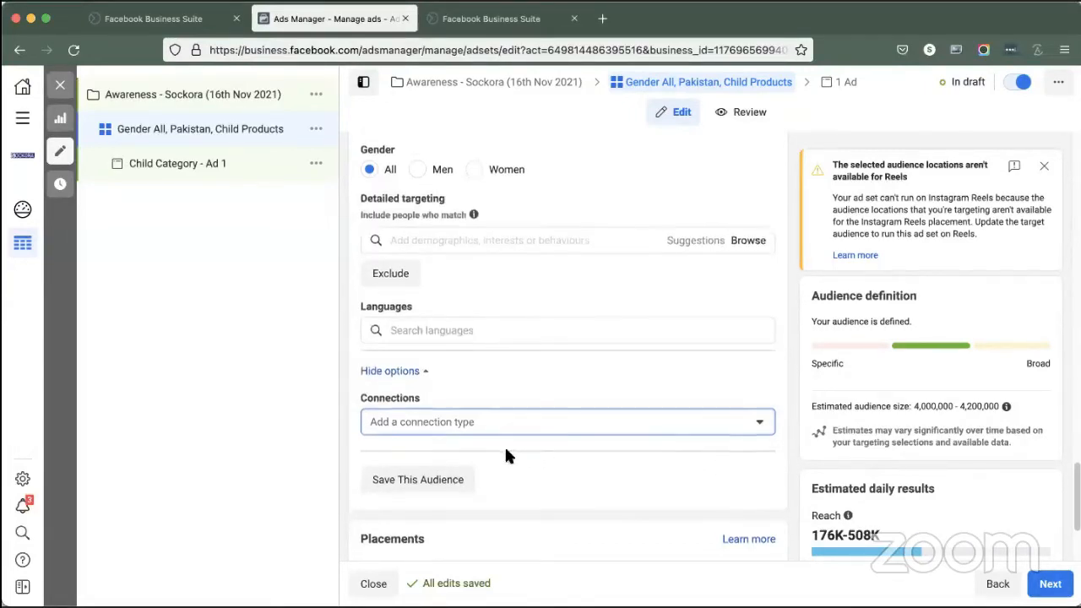
Step: Switch the ad set from automatic to manual placements
{"action": "scroll", "coordinate": [507, 456], "scroll_direction": "down", "scroll_amount": 4}
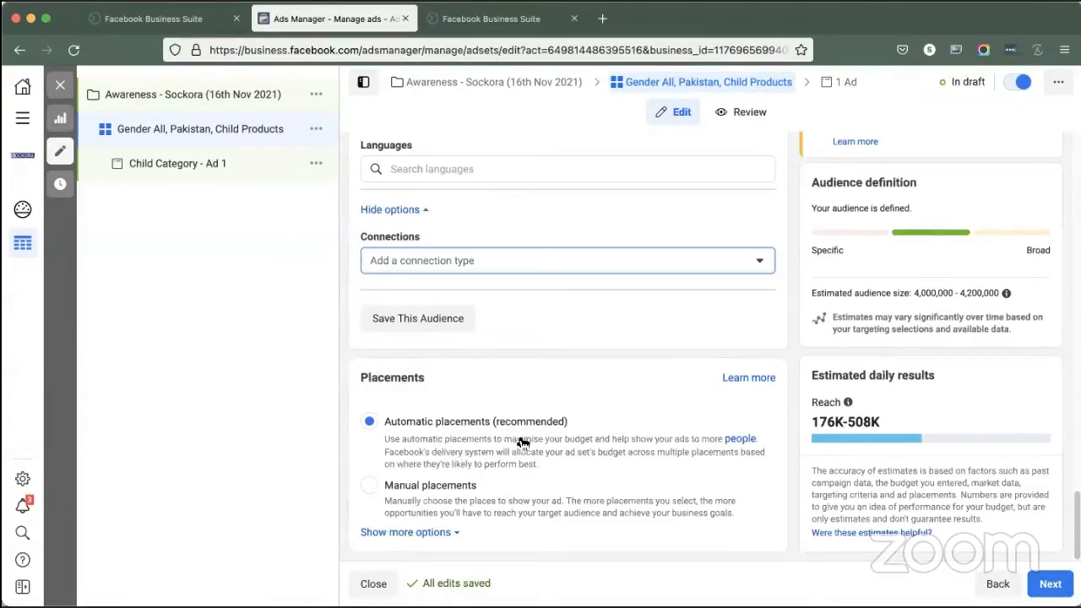
{"action": "left_click", "coordinate": [412, 488]}
{"action": "scroll", "coordinate": [493, 380], "scroll_direction": "down", "scroll_amount": 2}
{"action": "scroll", "coordinate": [494, 387], "scroll_direction": "down", "scroll_amount": 3}
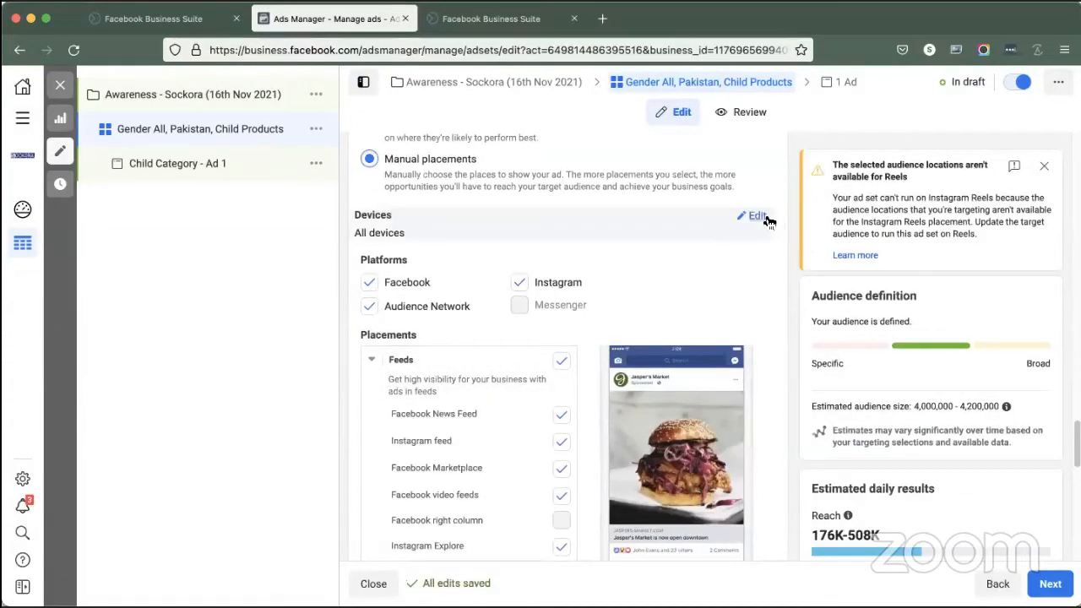
Step: Limit the manual placement devices to Mobile by deselecting Desktop
{"action": "left_click", "coordinate": [756, 215]}
{"action": "left_click", "coordinate": [676, 239]}
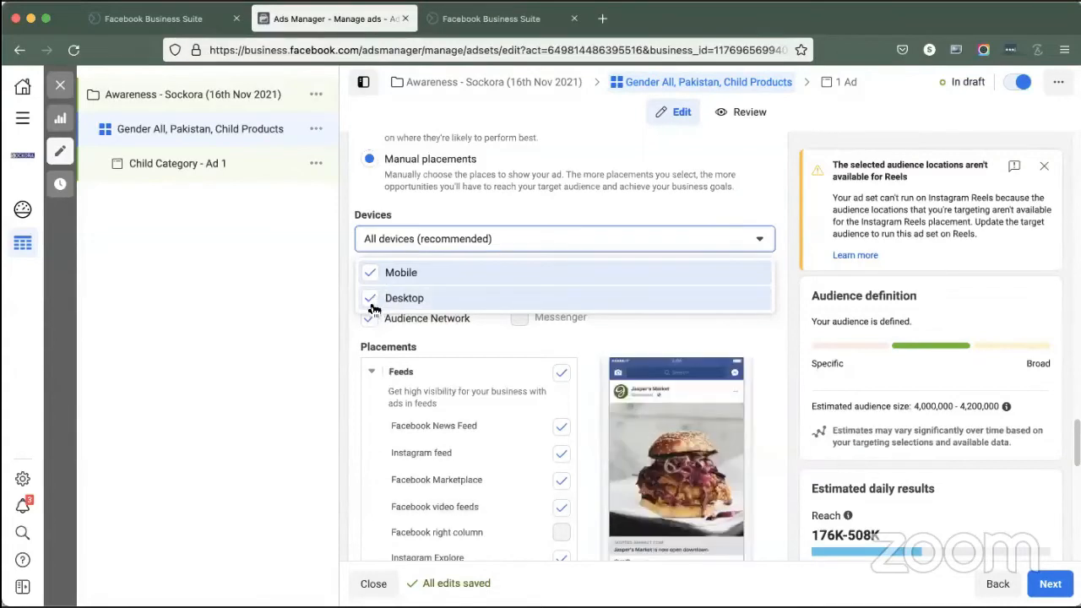
{"action": "left_click", "coordinate": [372, 304]}
{"action": "left_click", "coordinate": [347, 250]}
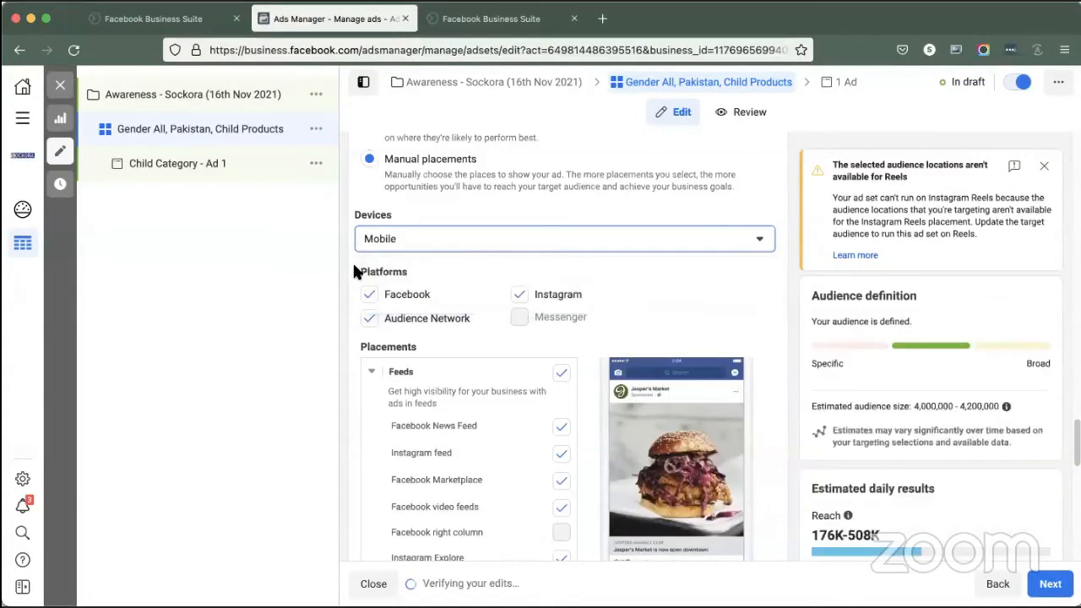
{"action": "left_click", "coordinate": [436, 241]}
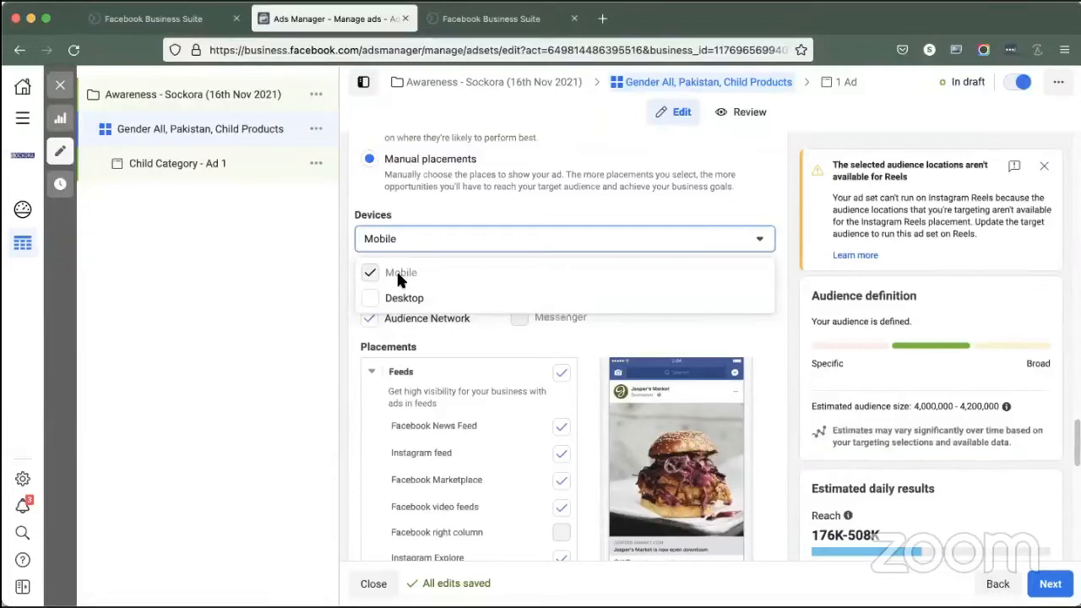
{"action": "left_click", "coordinate": [337, 305]}
{"action": "scroll", "coordinate": [418, 304], "scroll_direction": "down", "scroll_amount": 1}
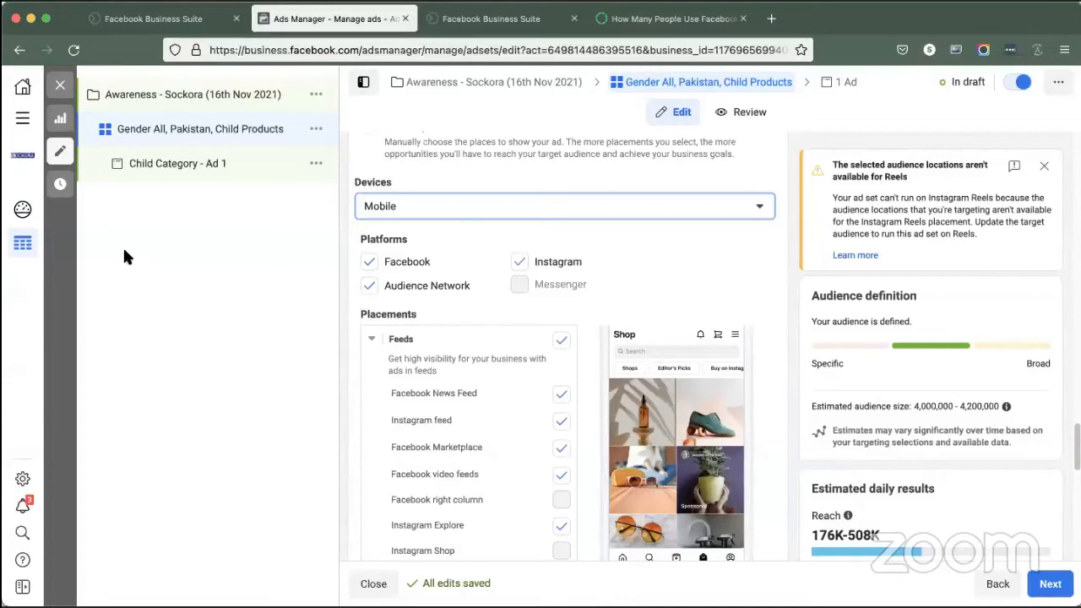
Step: Draw two tall freehand annotation rectangles in the blank area below the campaign tree, each divided into four rows
{"action": "mouse_move", "coordinate": [128, 249]}
{"action": "left_mouse_down"}
{"action": "mouse_move", "coordinate": [228, 249]}
{"action": "mouse_move", "coordinate": [222, 418]}
{"action": "left_mouse_up"}
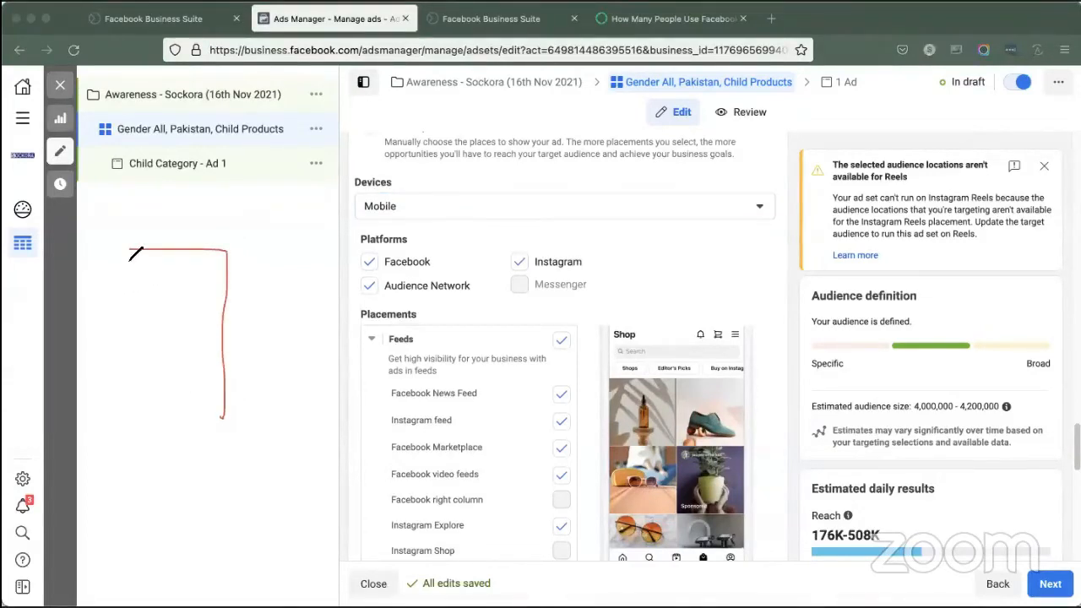
{"action": "mouse_move", "coordinate": [128, 252]}
{"action": "left_mouse_down"}
{"action": "mouse_move", "coordinate": [125, 414]}
{"action": "mouse_move", "coordinate": [222, 415]}
{"action": "left_mouse_up"}
{"action": "left_click_drag", "start_coordinate": [125, 277], "coordinate": [228, 275]}
{"action": "left_click_drag", "start_coordinate": [123, 323], "coordinate": [218, 323]}
{"action": "left_click_drag", "start_coordinate": [122, 373], "coordinate": [243, 373]}
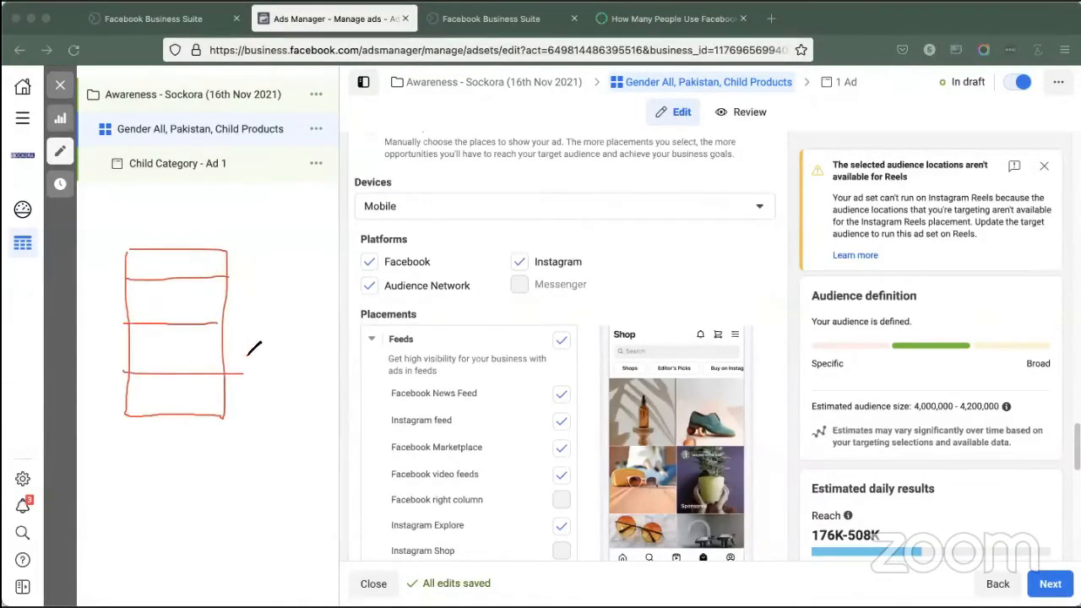
{"action": "mouse_move", "coordinate": [279, 246]}
{"action": "left_mouse_down"}
{"action": "mouse_move", "coordinate": [342, 240]}
{"action": "mouse_move", "coordinate": [346, 380]}
{"action": "left_mouse_up"}
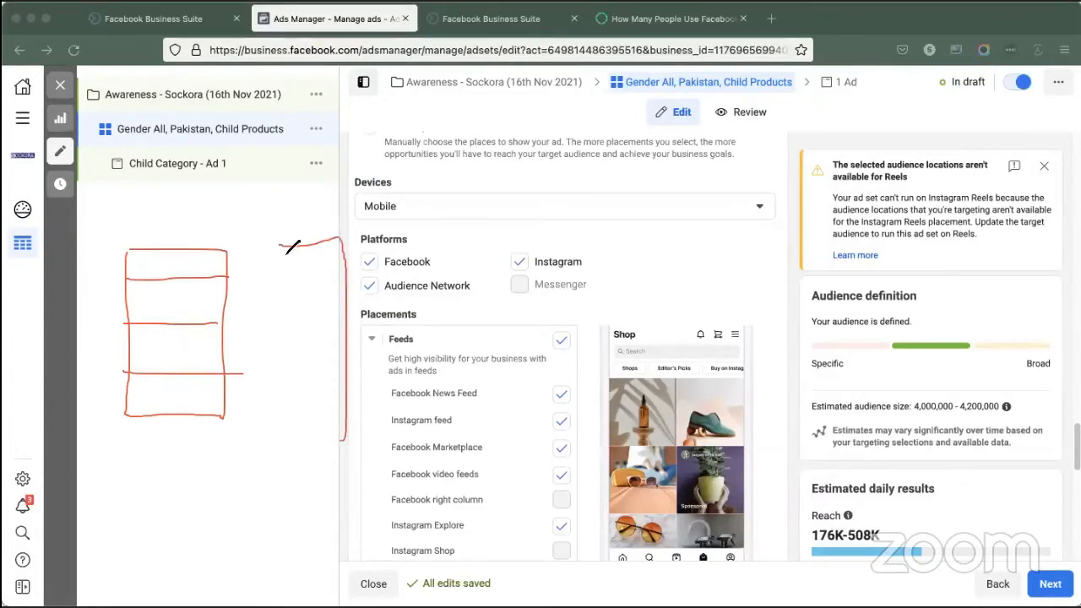
{"action": "mouse_move", "coordinate": [287, 244]}
{"action": "left_mouse_down"}
{"action": "mouse_move", "coordinate": [278, 326]}
{"action": "mouse_move", "coordinate": [338, 446]}
{"action": "mouse_move", "coordinate": [346, 437]}
{"action": "left_mouse_up"}
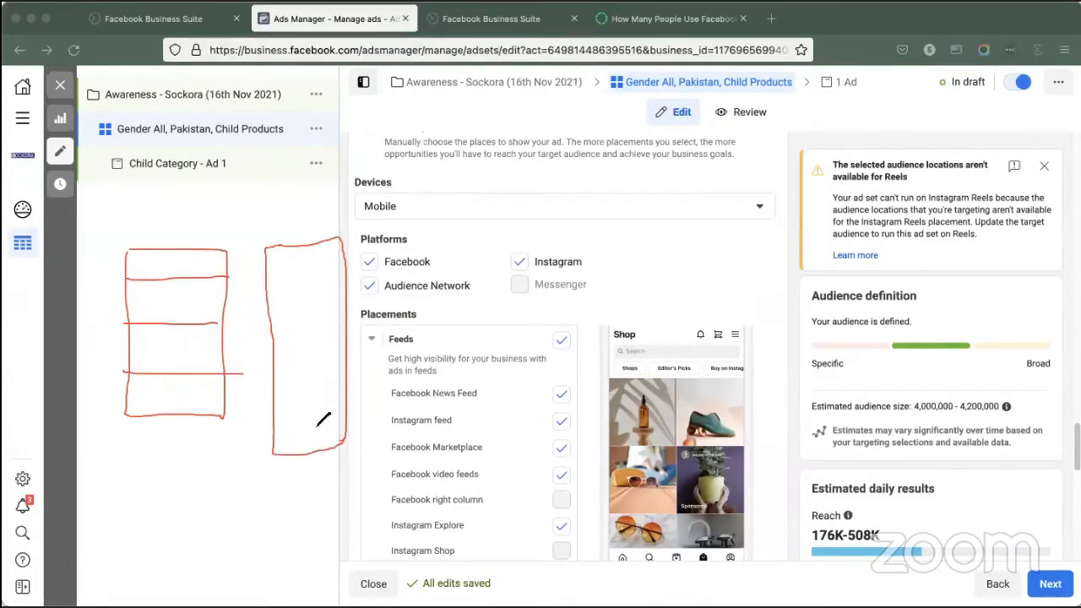
{"action": "left_click_drag", "start_coordinate": [270, 286], "coordinate": [348, 270]}
{"action": "left_click_drag", "start_coordinate": [320, 342], "coordinate": [346, 336]}
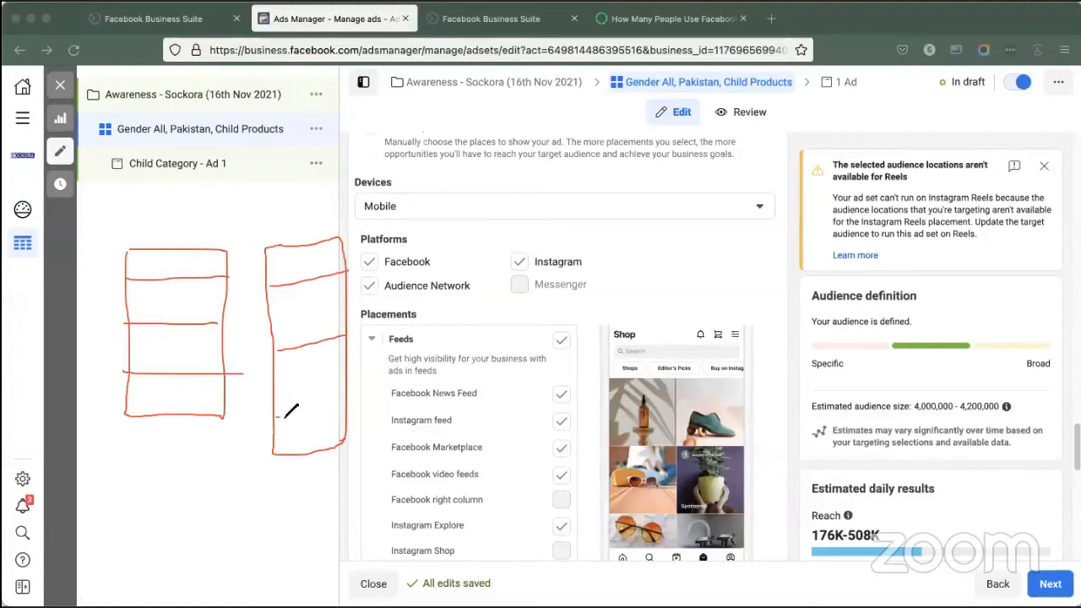
{"action": "left_click_drag", "start_coordinate": [277, 416], "coordinate": [341, 409]}
Step: Add short freehand strokes inside the rows of both annotation rectangles
{"action": "left_click_drag", "start_coordinate": [296, 260], "coordinate": [335, 309]}
{"action": "left_click_drag", "start_coordinate": [294, 376], "coordinate": [294, 388]}
{"action": "left_click_drag", "start_coordinate": [332, 428], "coordinate": [333, 436]}
{"action": "left_click_drag", "start_coordinate": [140, 263], "coordinate": [141, 269]}
{"action": "mouse_move", "coordinate": [207, 295]}
{"action": "left_mouse_down"}
{"action": "mouse_move", "coordinate": [209, 306]}
{"action": "mouse_move", "coordinate": [146, 310]}
{"action": "mouse_move", "coordinate": [169, 353]}
{"action": "left_mouse_up"}
{"action": "left_click_drag", "start_coordinate": [204, 345], "coordinate": [204, 355]}
{"action": "left_click_drag", "start_coordinate": [179, 390], "coordinate": [172, 399]}
{"action": "left_click_drag", "start_coordinate": [140, 401], "coordinate": [135, 409]}
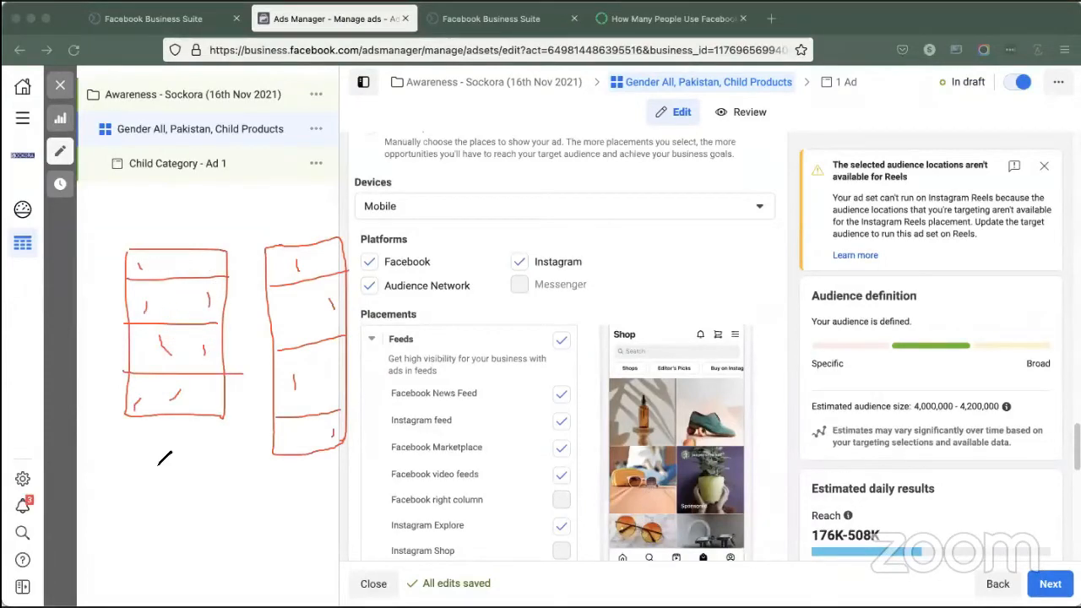
Step: Draw check marks above both annotation rectangles and clear all the annotations from the screen
{"action": "mouse_move", "coordinate": [282, 218]}
{"action": "left_mouse_down"}
{"action": "mouse_move", "coordinate": [293, 230]}
{"action": "mouse_move", "coordinate": [315, 197]}
{"action": "left_mouse_up"}
{"action": "left_click_drag", "start_coordinate": [129, 228], "coordinate": [173, 219]}
{"action": "left_click_drag", "start_coordinate": [180, 226], "coordinate": [294, 196]}
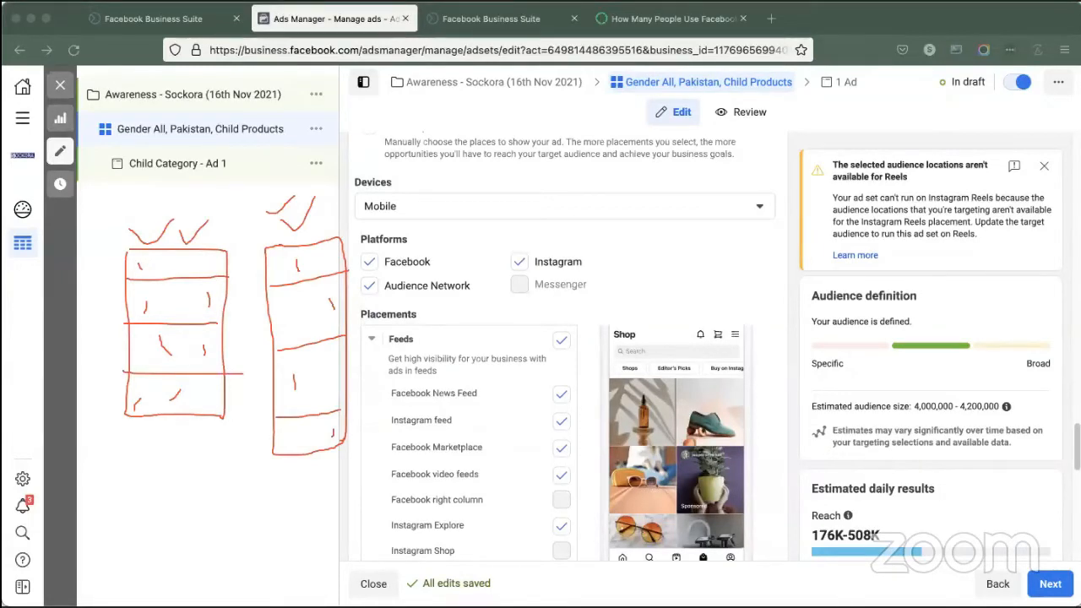
{"action": "left_click", "coordinate": [836, 593]}
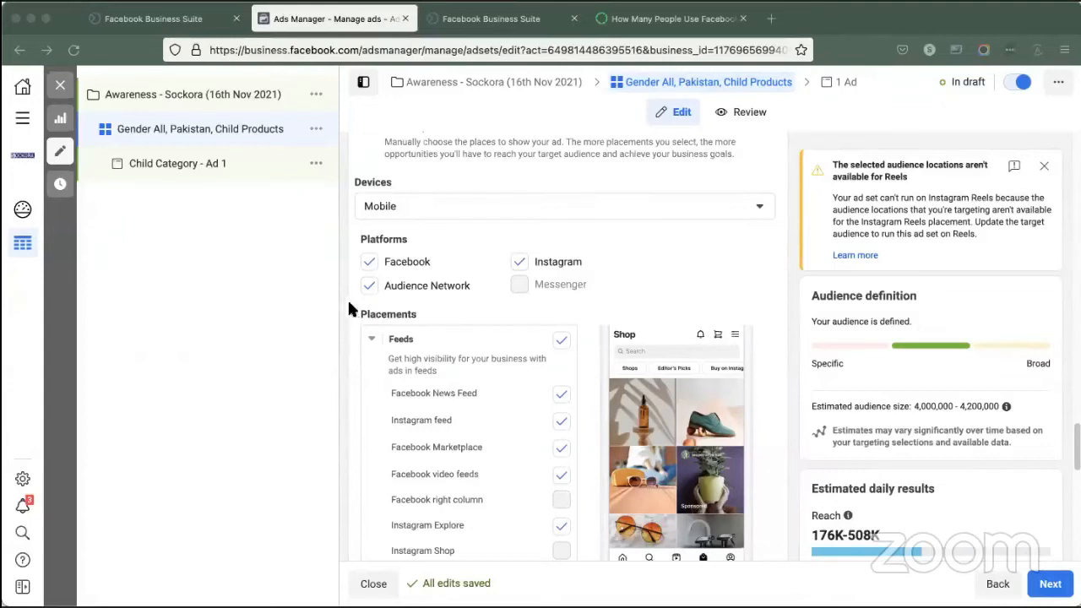
Step: Try turning the Audience Network platform and the Facebook Marketplace placement off and back on
{"action": "left_click", "coordinate": [369, 286]}
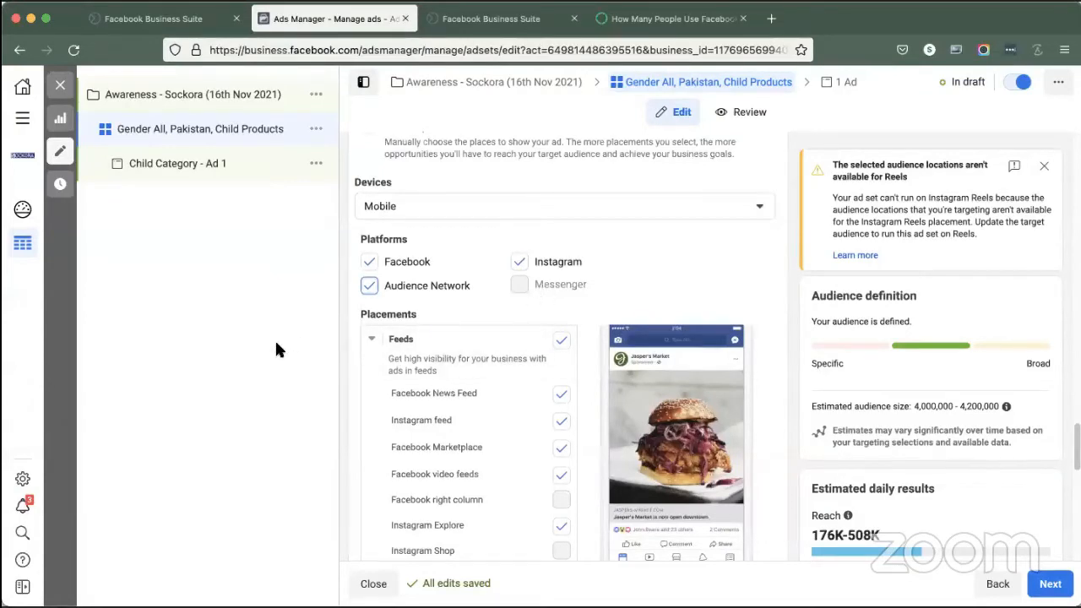
{"action": "scroll", "coordinate": [418, 371], "scroll_direction": "down", "scroll_amount": 2}
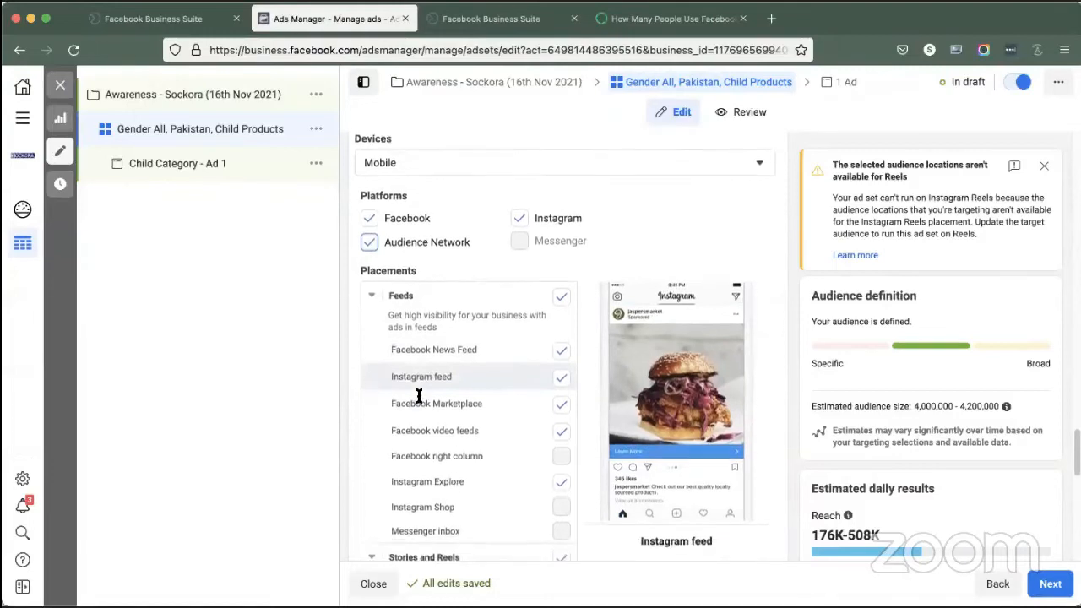
{"action": "scroll", "coordinate": [421, 393], "scroll_direction": "down", "scroll_amount": 1}
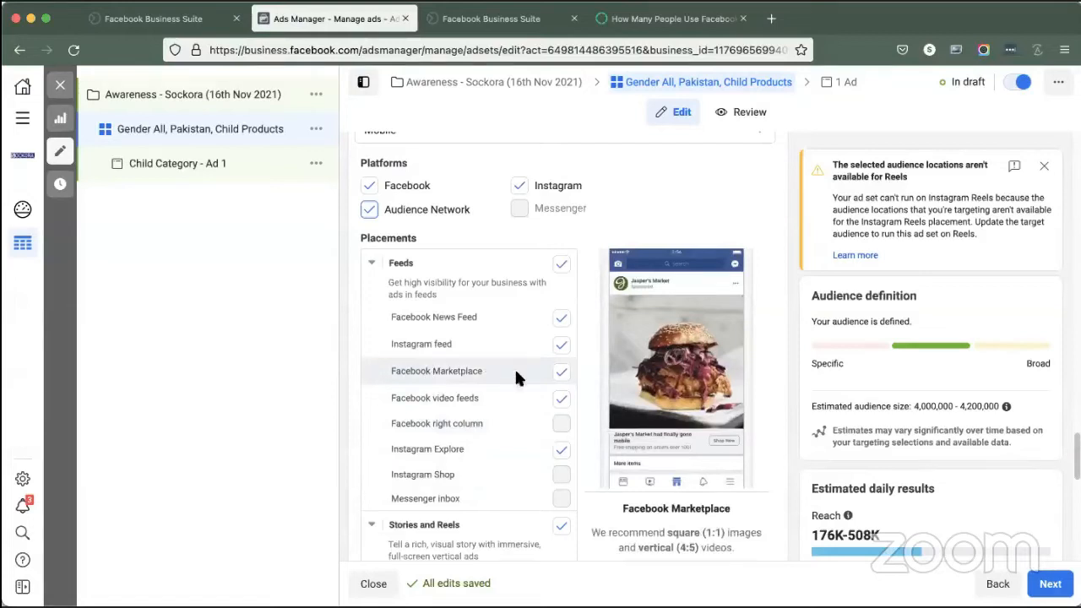
{"action": "left_click", "coordinate": [562, 373]}
{"action": "left_click", "coordinate": [561, 373]}
Step: Examine the placement options from Feeds through Apps and sites, including the extra settings for specific mobile devices and operating systems
{"action": "scroll", "coordinate": [439, 423], "scroll_direction": "down", "scroll_amount": 5}
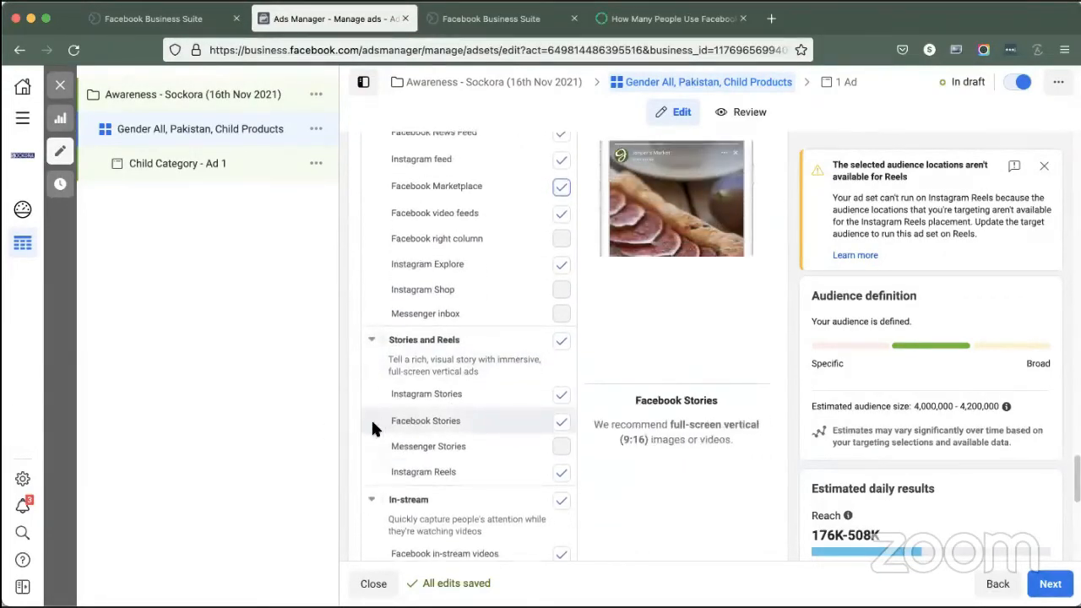
{"action": "scroll", "coordinate": [376, 406], "scroll_direction": "down", "scroll_amount": 2}
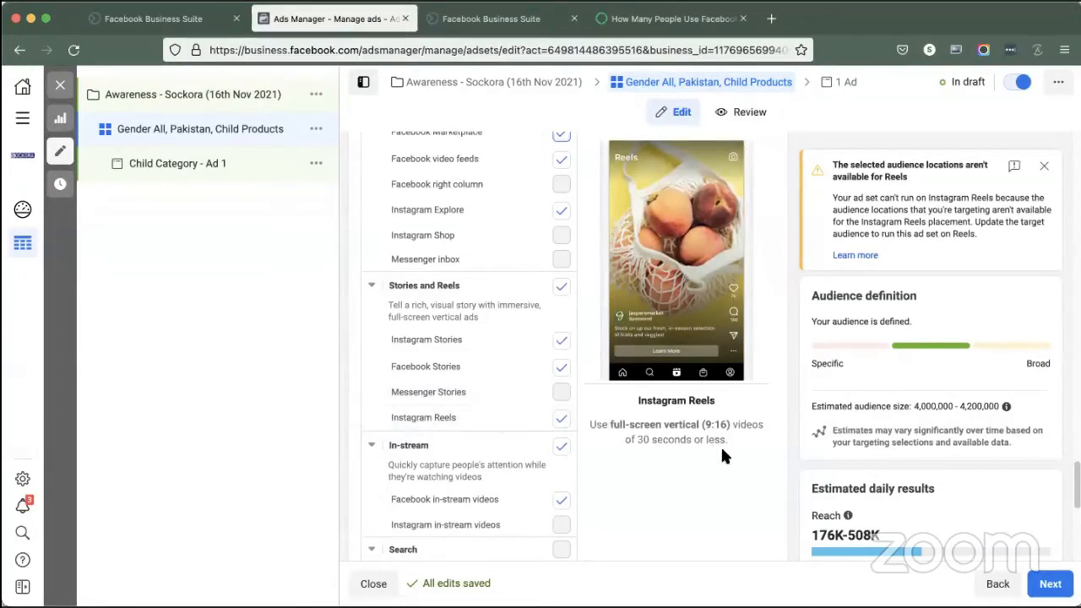
{"action": "scroll", "coordinate": [495, 445], "scroll_direction": "down", "scroll_amount": 1}
{"action": "scroll", "coordinate": [496, 445], "scroll_direction": "down", "scroll_amount": 1}
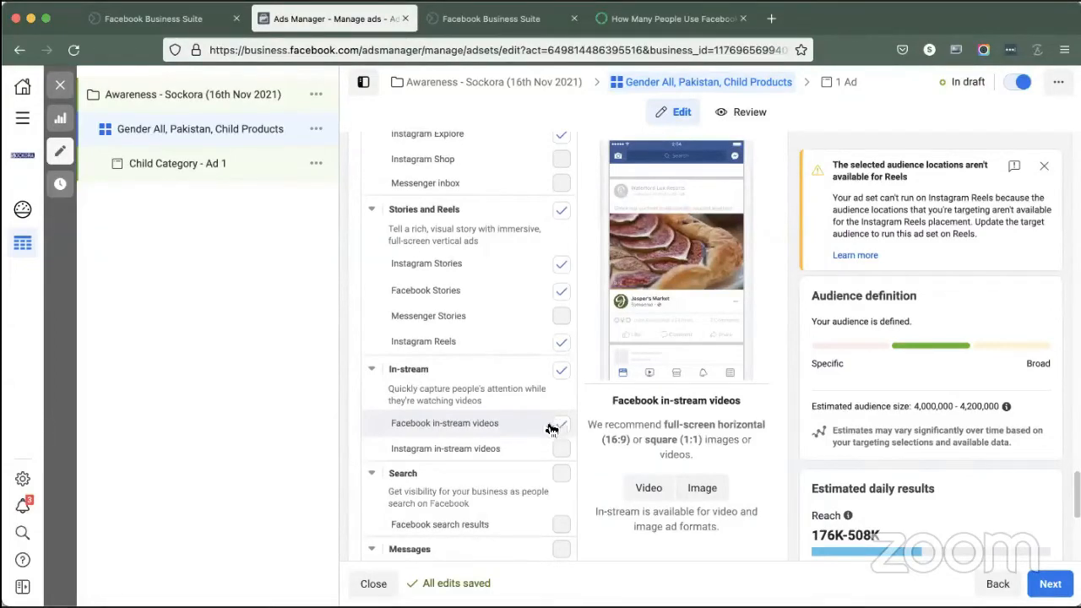
{"action": "scroll", "coordinate": [473, 434], "scroll_direction": "down", "scroll_amount": 1}
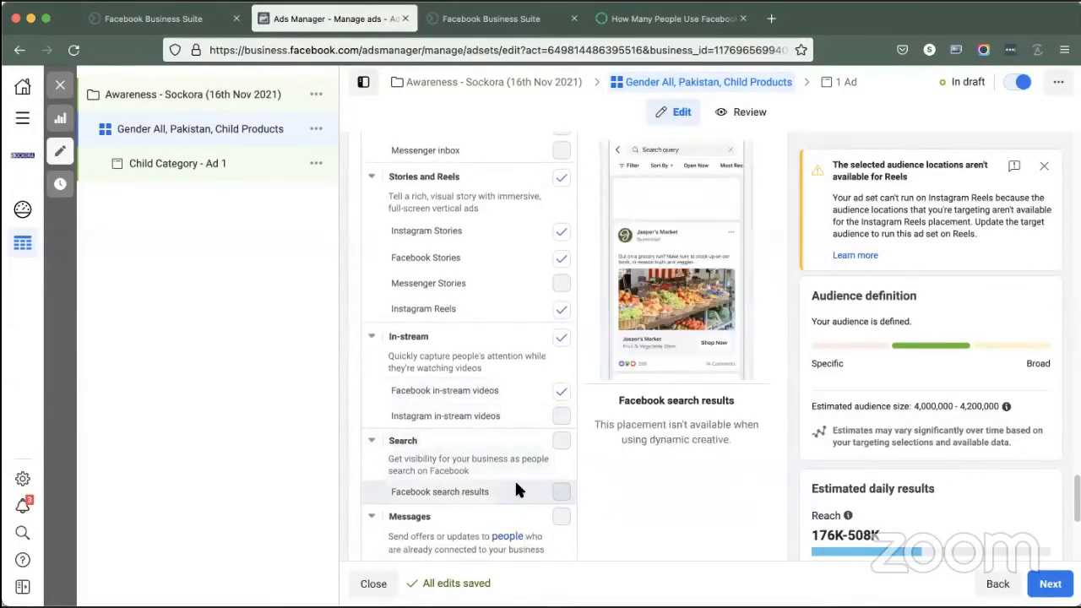
{"action": "scroll", "coordinate": [516, 485], "scroll_direction": "down", "scroll_amount": 2}
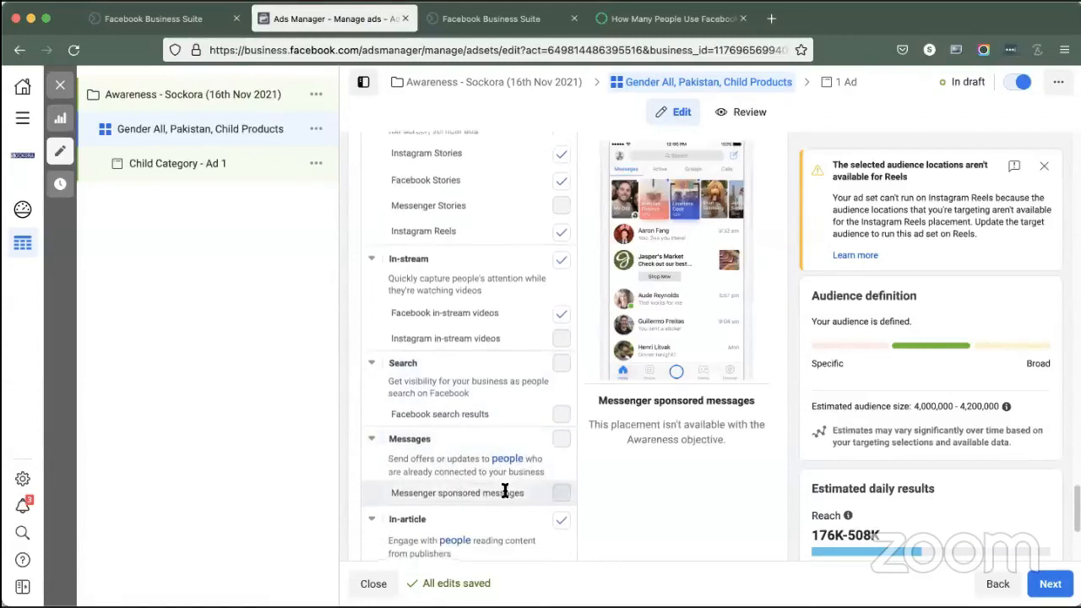
{"action": "scroll", "coordinate": [505, 491], "scroll_direction": "down", "scroll_amount": 2}
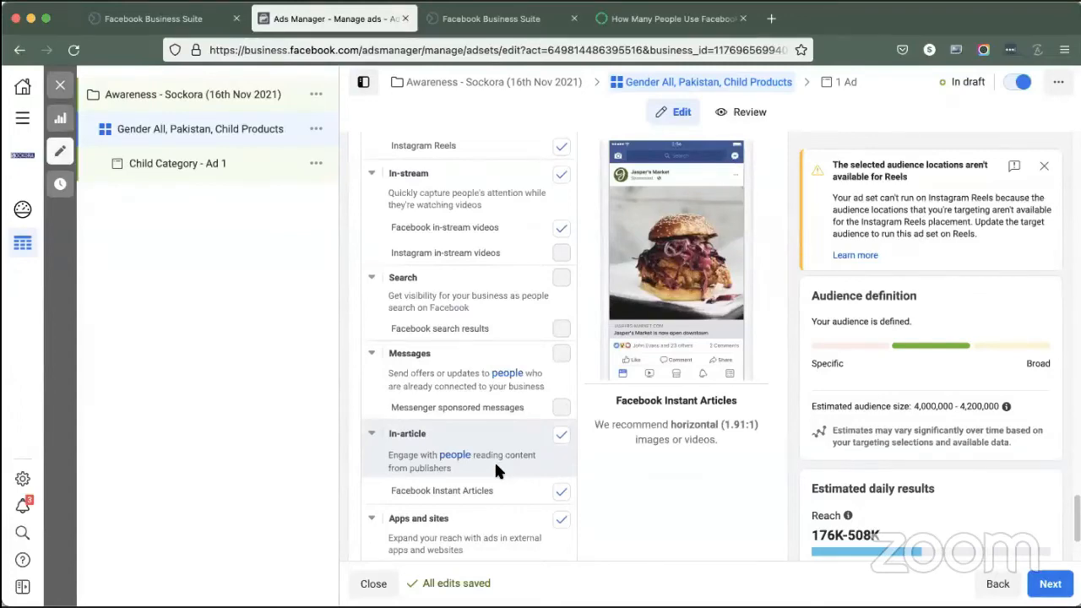
{"action": "scroll", "coordinate": [494, 460], "scroll_direction": "down", "scroll_amount": 2}
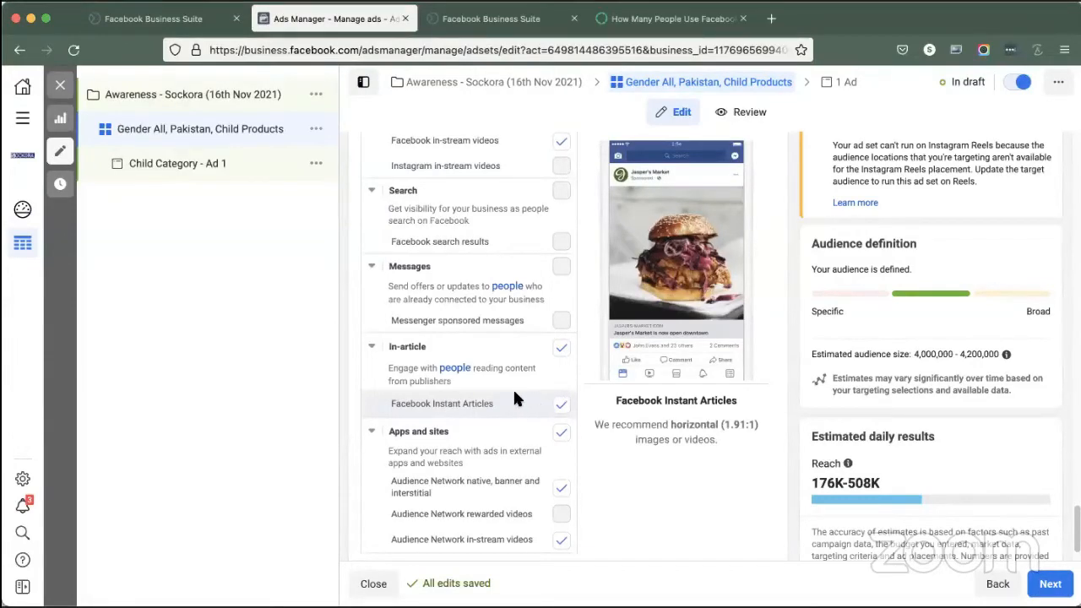
{"action": "scroll", "coordinate": [541, 456], "scroll_direction": "down", "scroll_amount": 2}
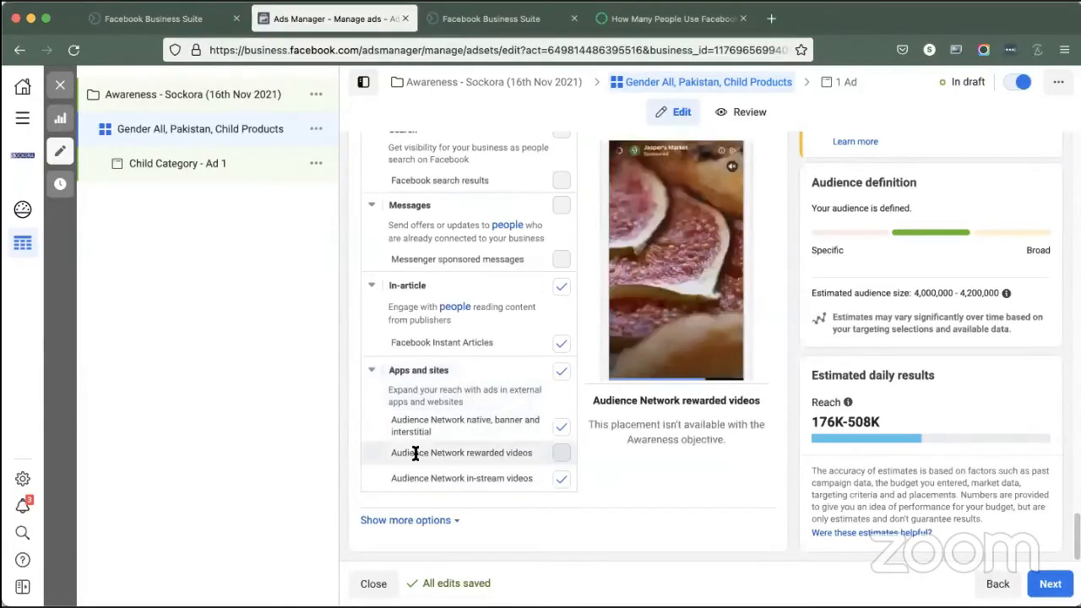
{"action": "scroll", "coordinate": [422, 456], "scroll_direction": "up", "scroll_amount": 2}
{"action": "scroll", "coordinate": [427, 470], "scroll_direction": "down", "scroll_amount": 2}
{"action": "left_click", "coordinate": [418, 516]}
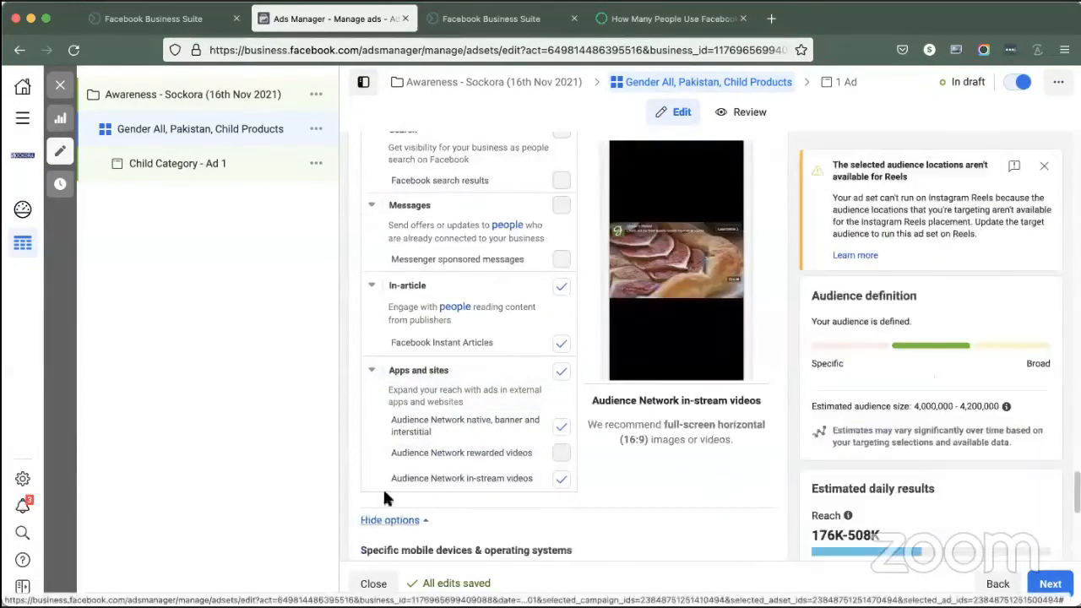
{"action": "scroll", "coordinate": [372, 464], "scroll_direction": "down", "scroll_amount": 2}
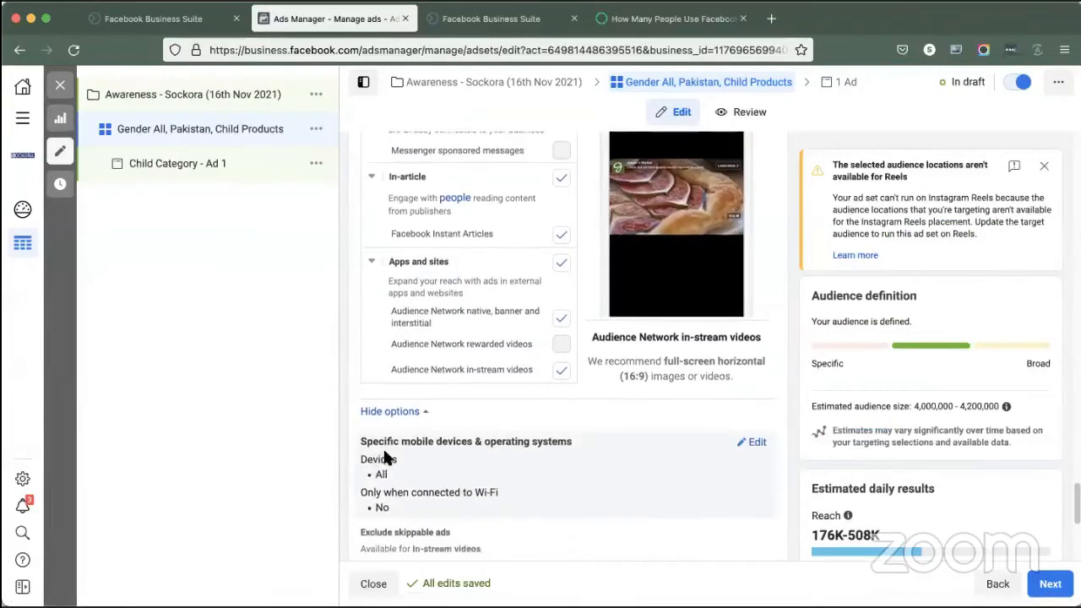
Step: Reset the placement settings by choosing automatic placements and switching back to manual placements
{"action": "scroll", "coordinate": [403, 427], "scroll_direction": "up", "scroll_amount": 8}
{"action": "scroll", "coordinate": [414, 413], "scroll_direction": "up", "scroll_amount": 6}
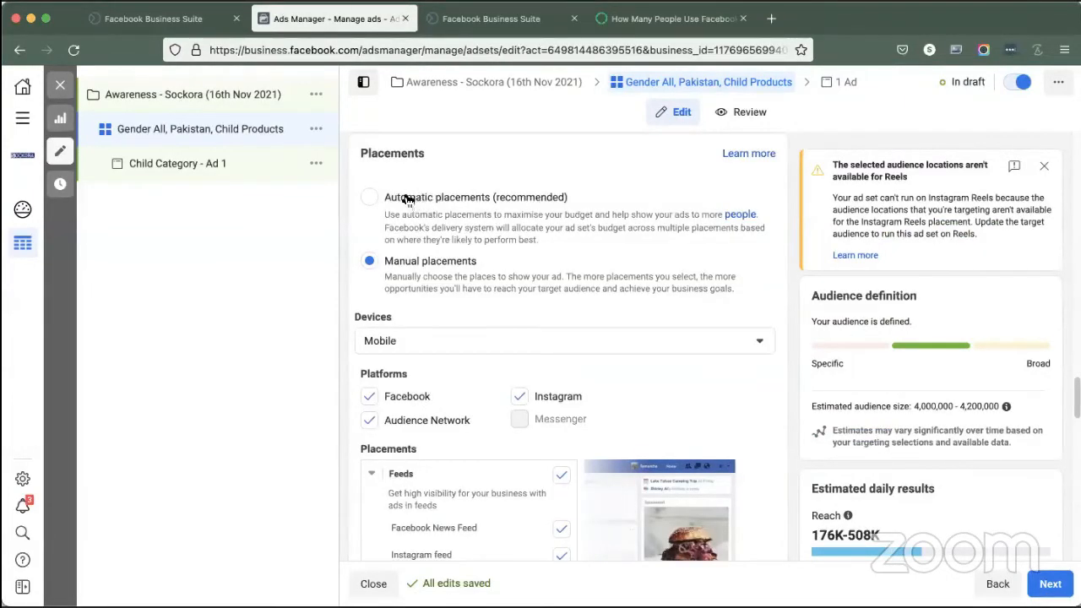
{"action": "left_click", "coordinate": [369, 205]}
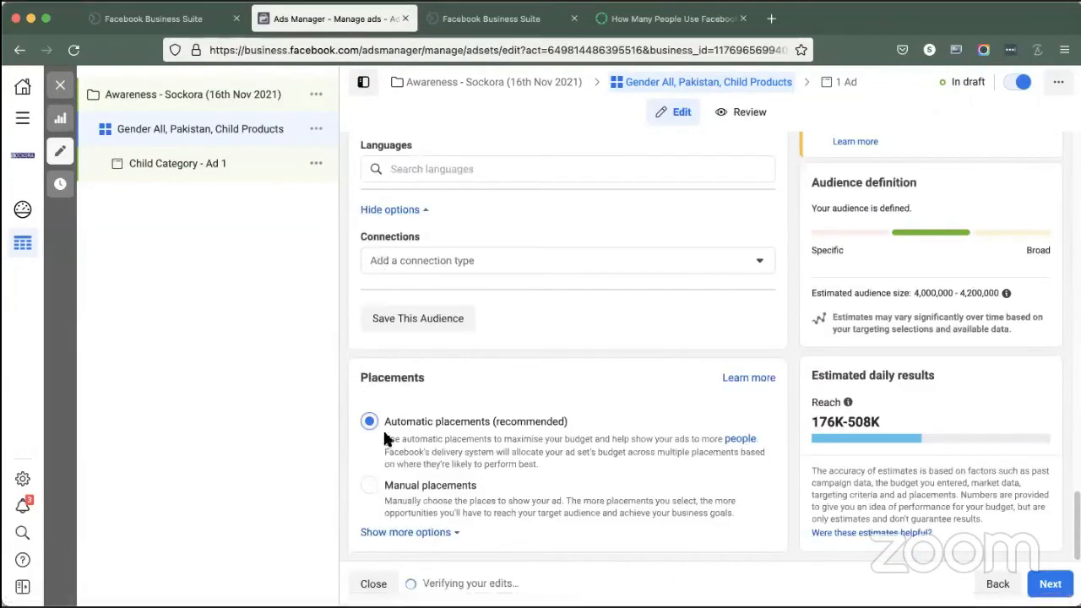
{"action": "left_click", "coordinate": [373, 484]}
{"action": "scroll", "coordinate": [433, 407], "scroll_direction": "down", "scroll_amount": 5}
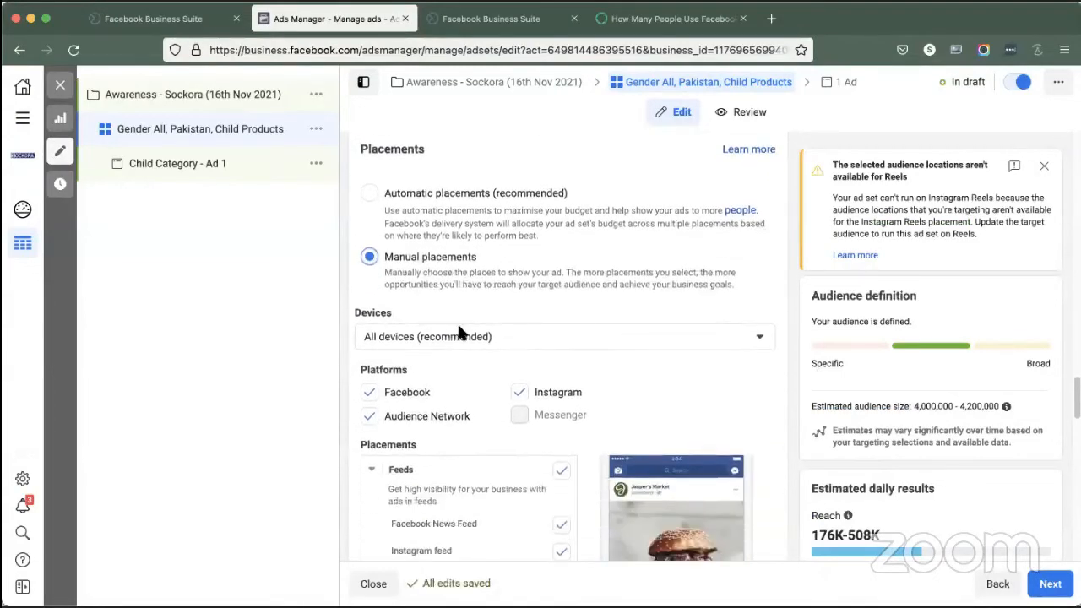
Step: Review the Mobile and Desktop options available for the ad set's manual placement devices
{"action": "left_click", "coordinate": [460, 337]}
{"action": "left_click", "coordinate": [371, 400]}
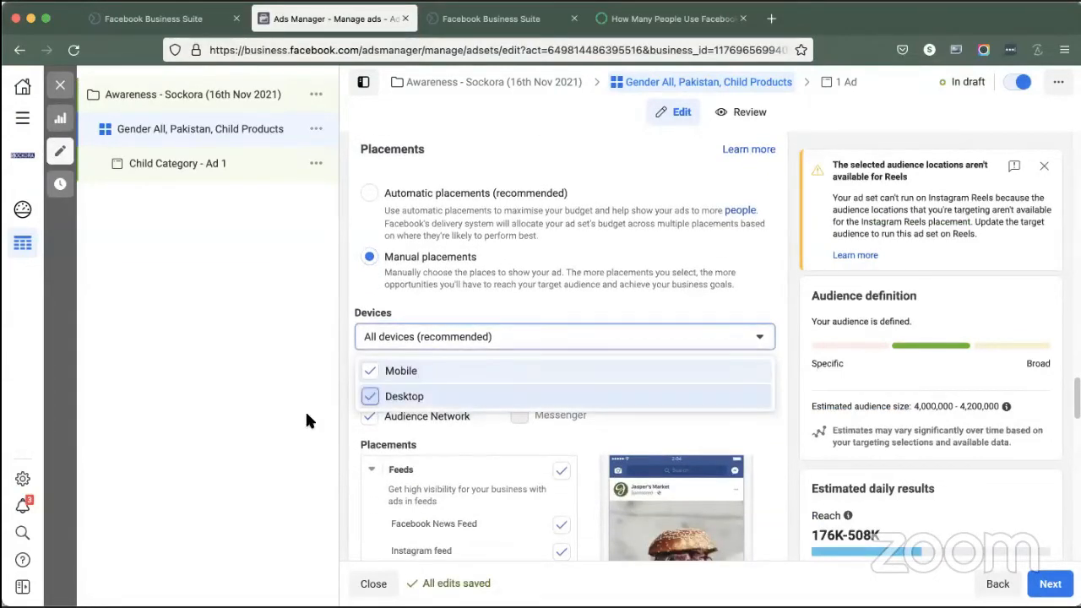
{"action": "left_click", "coordinate": [318, 420]}
Step: Restrict the specific mobile devices and operating systems setting to iOS devices only
{"action": "scroll", "coordinate": [396, 396], "scroll_direction": "down", "scroll_amount": 15}
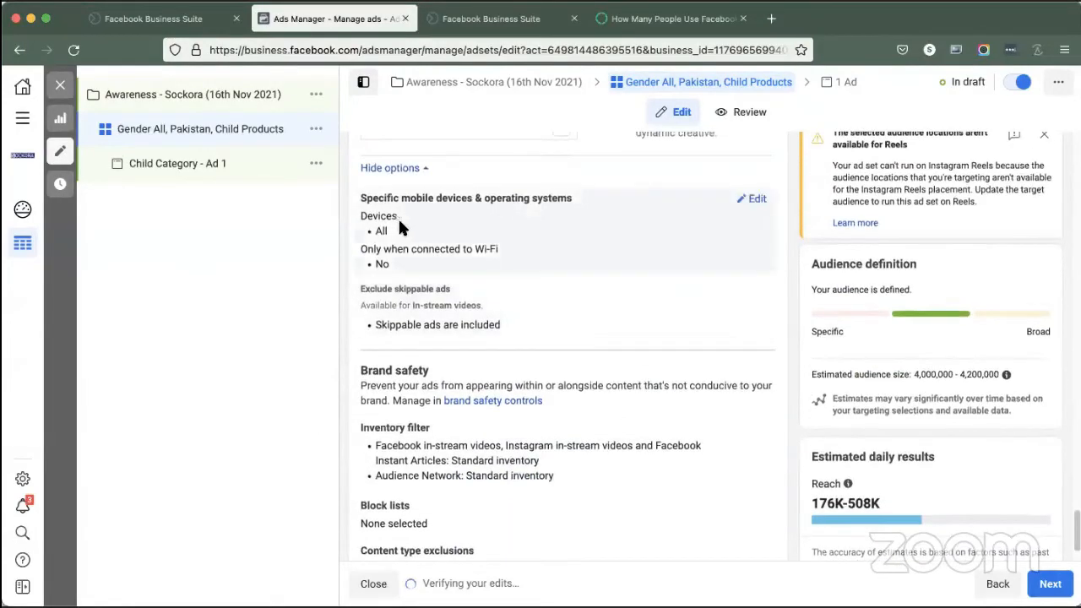
{"action": "left_click", "coordinate": [757, 200]}
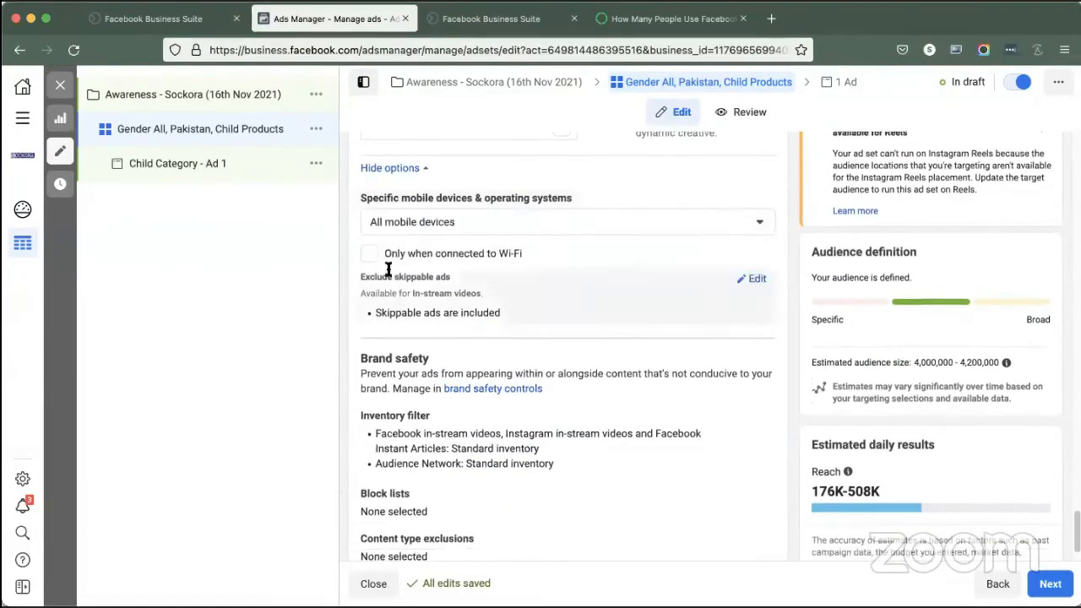
{"action": "left_click", "coordinate": [425, 221]}
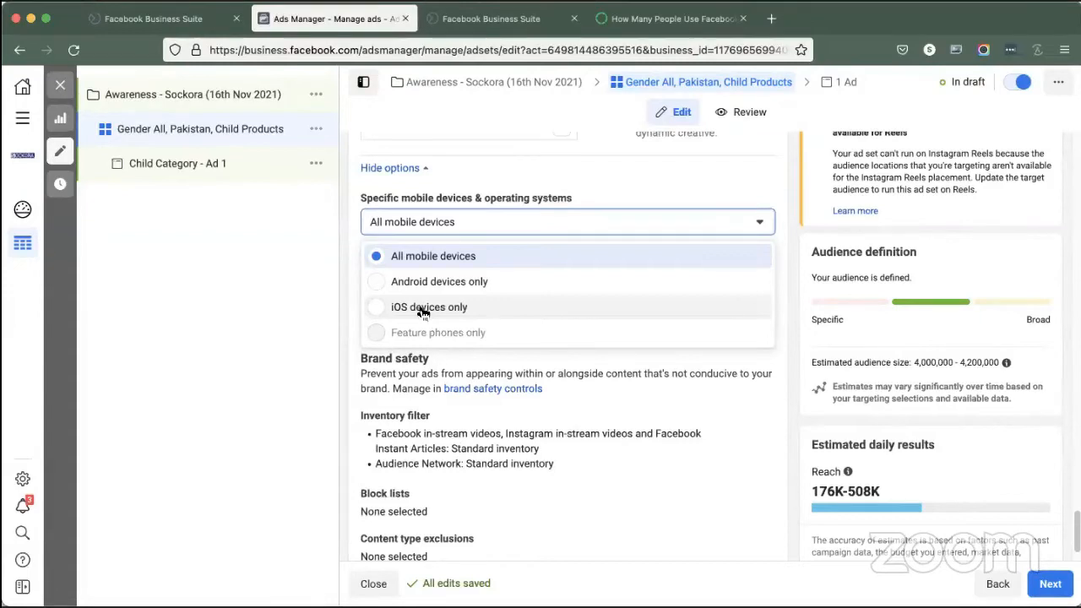
{"action": "left_click", "coordinate": [378, 308]}
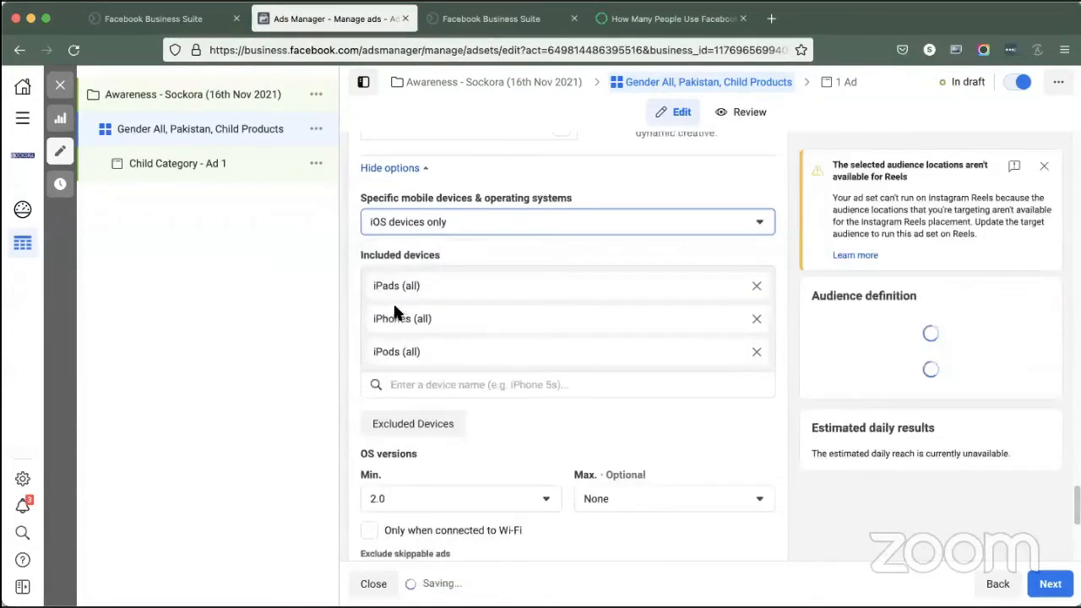
{"action": "left_click", "coordinate": [448, 221]}
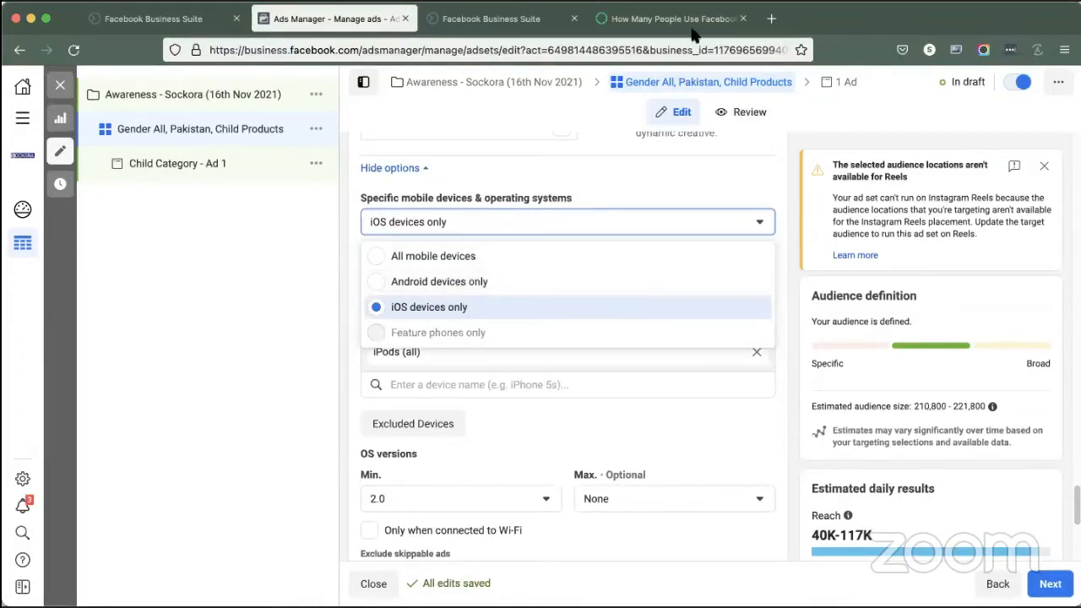
Step: Search Google in a new browser tab for "# of Ios users in USA"
{"action": "left_click", "coordinate": [771, 18]}
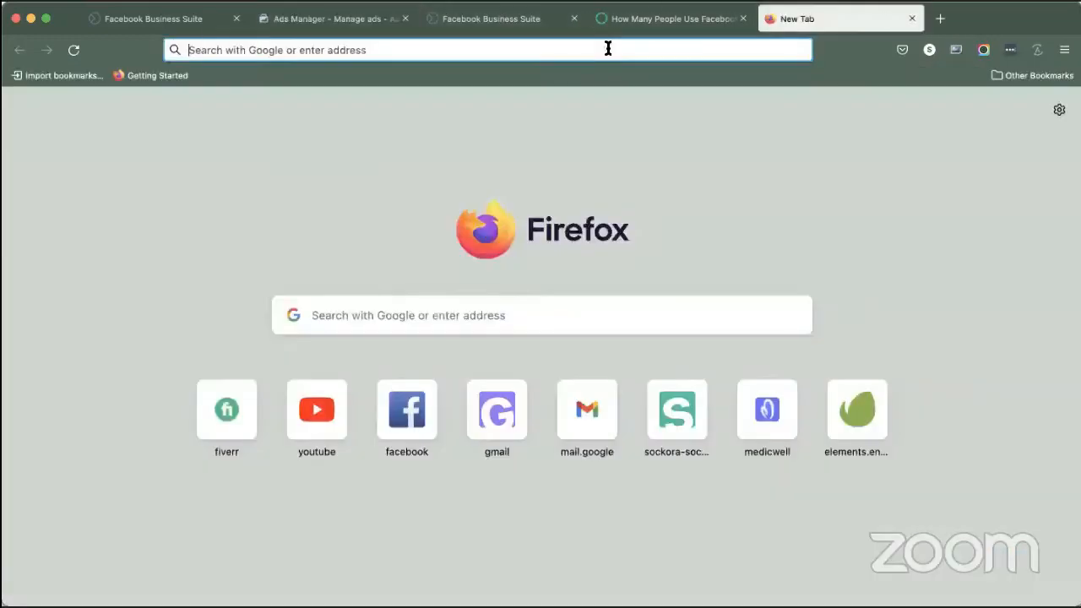
{"action": "left_click", "coordinate": [592, 47]}
{"action": "left_click", "coordinate": [36, 303]}
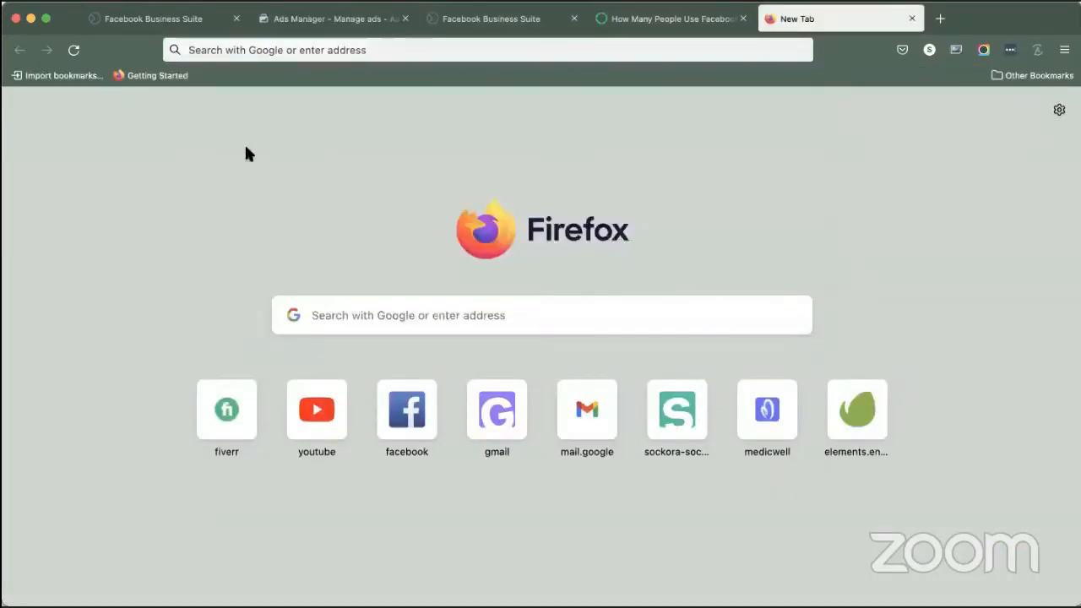
{"action": "left_click", "coordinate": [273, 50]}
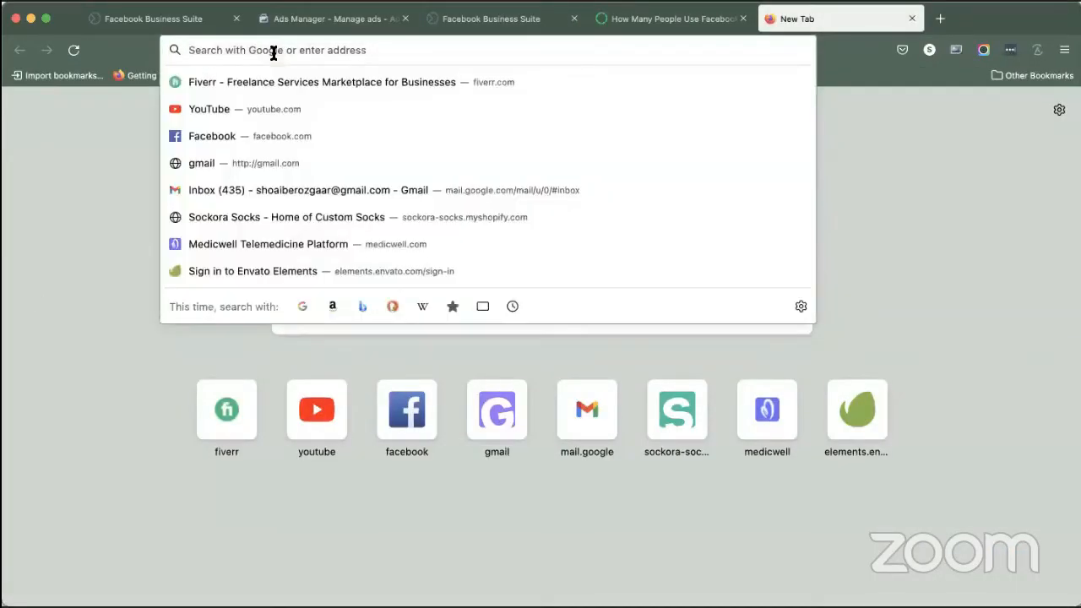
{"action": "type", "text": "# of"}
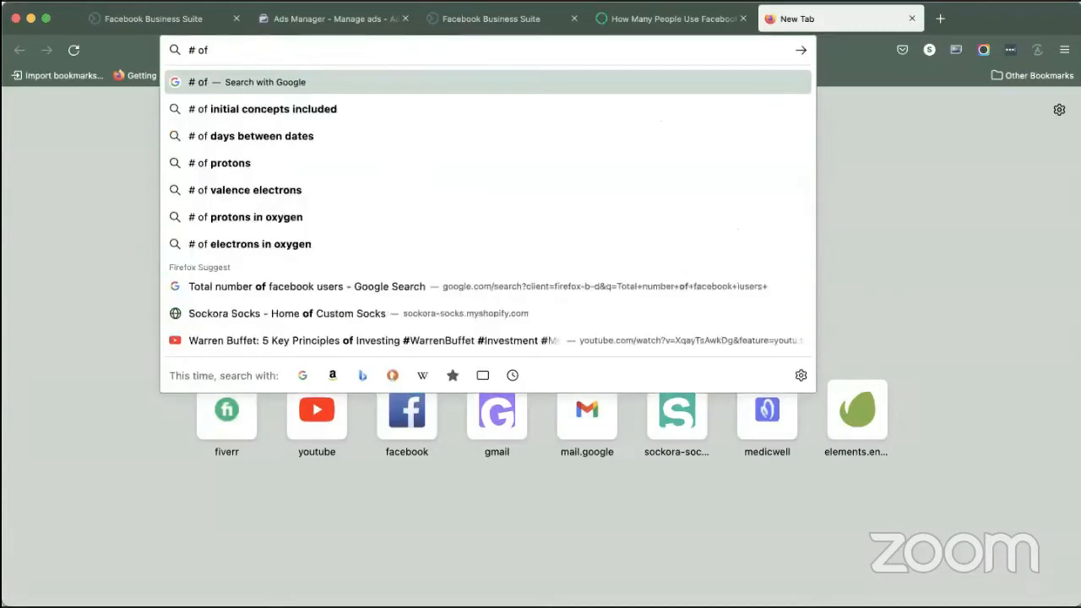
{"action": "type", "text": " los users in US"}
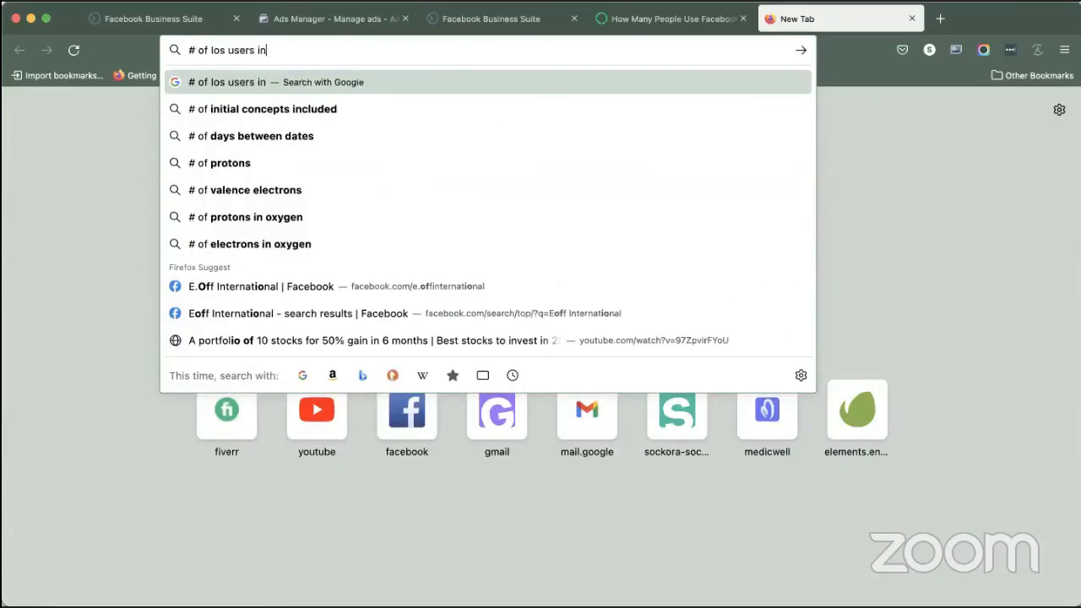
{"action": "type", "text": "A"}
{"action": "key", "text": "Return"}
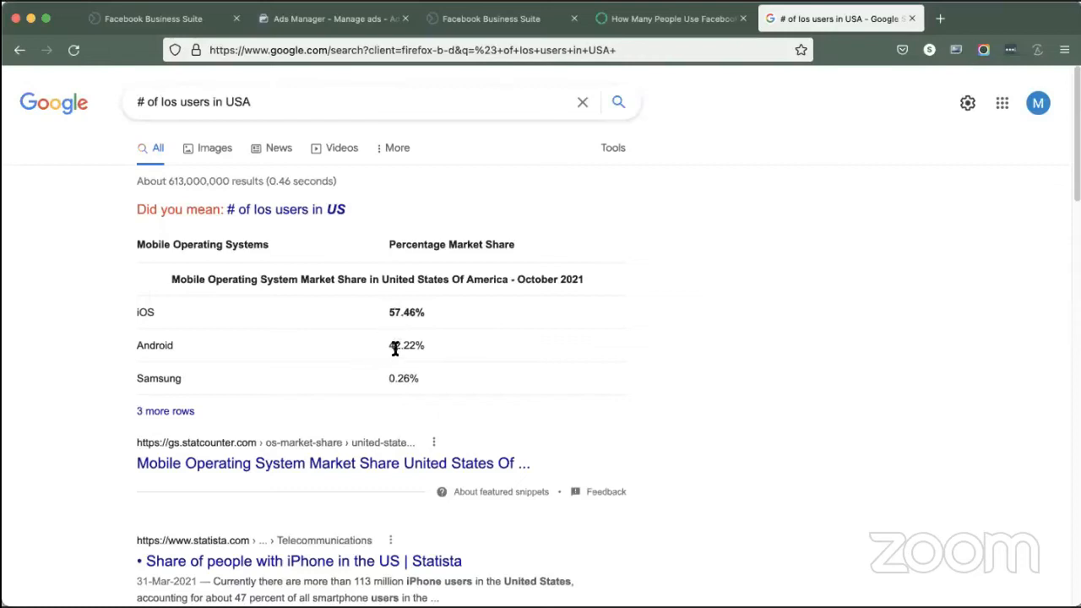
Step: Compare the US market share of iOS and Android by highlighting their figures, and return to the ad set in Ads Manager
{"action": "left_click_drag", "start_coordinate": [388, 346], "coordinate": [426, 309]}
{"action": "left_click", "coordinate": [379, 306]}
{"action": "left_click", "coordinate": [425, 312]}
{"action": "left_click_drag", "start_coordinate": [427, 347], "coordinate": [380, 339]}
{"action": "left_click", "coordinate": [472, 20]}
{"action": "left_click", "coordinate": [351, 22]}
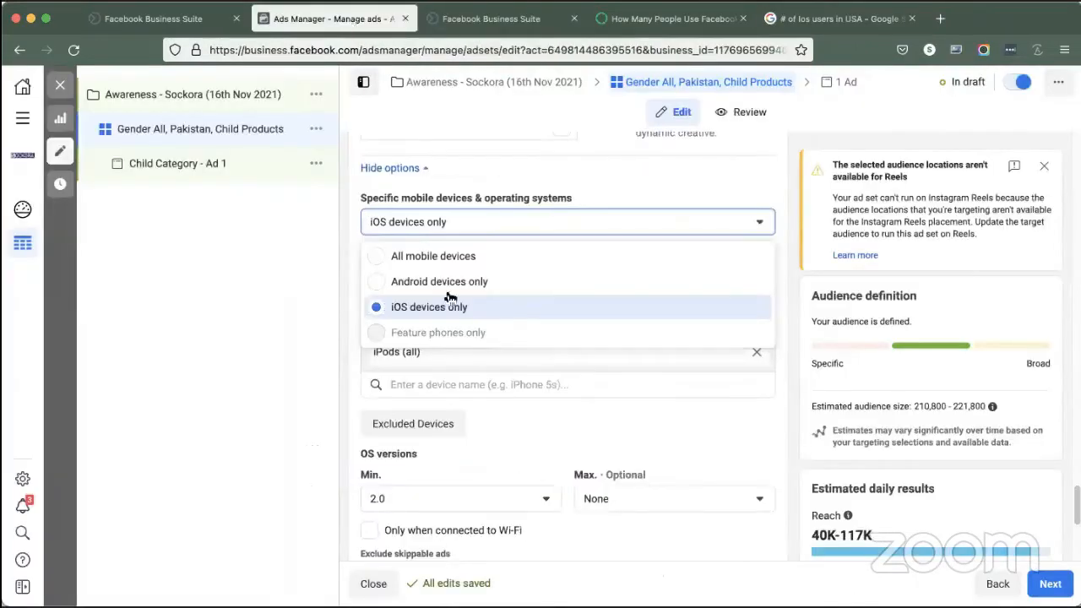
{"action": "left_click", "coordinate": [353, 344]}
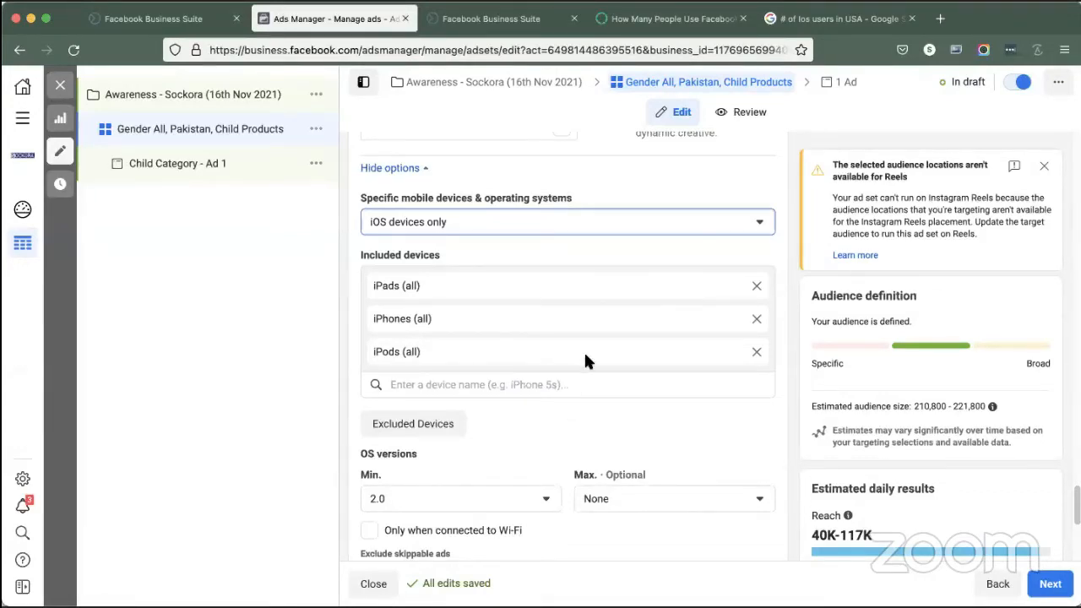
Step: Examine the included iOS devices and the selectable minimum OS versions, leaving the version list without choosing another one
{"action": "scroll", "coordinate": [562, 341], "scroll_direction": "up", "scroll_amount": 1}
{"action": "scroll", "coordinate": [518, 341], "scroll_direction": "down", "scroll_amount": 2}
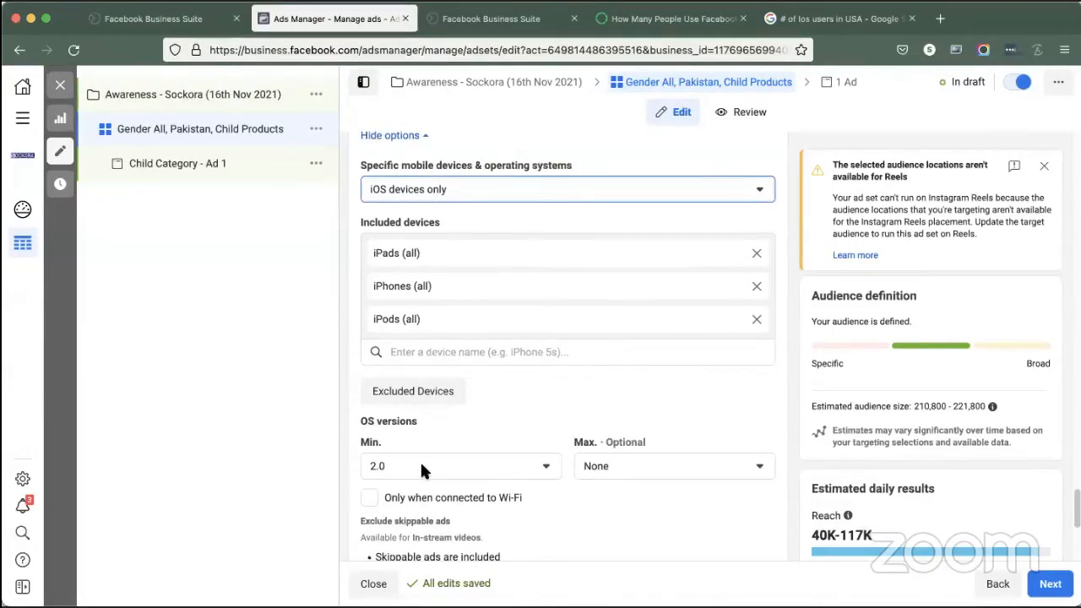
{"action": "left_click", "coordinate": [447, 467]}
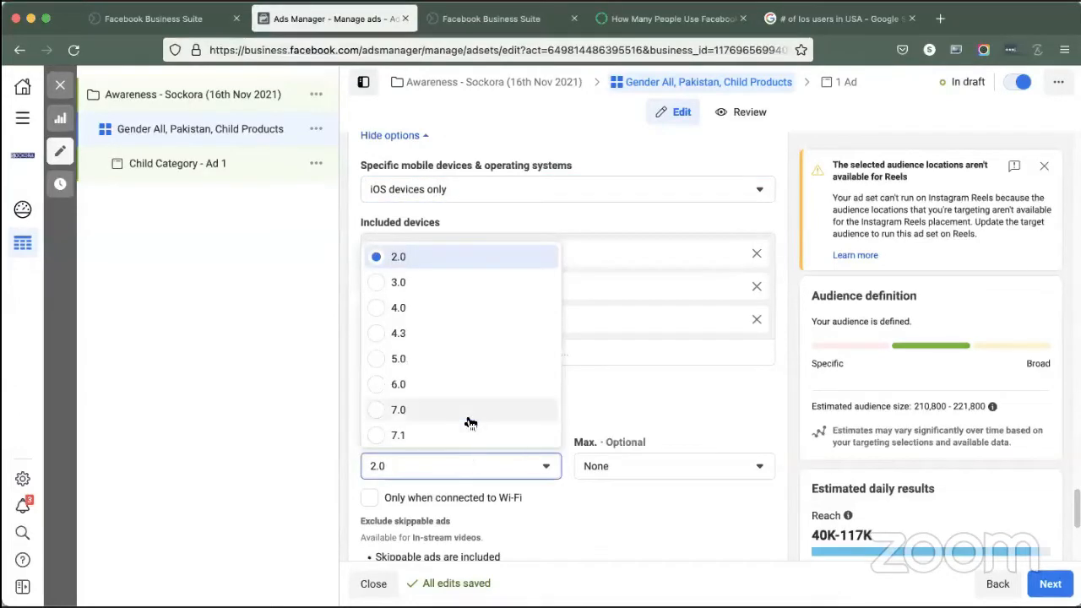
{"action": "left_click", "coordinate": [638, 425]}
{"action": "scroll", "coordinate": [482, 422], "scroll_direction": "down", "scroll_amount": 1}
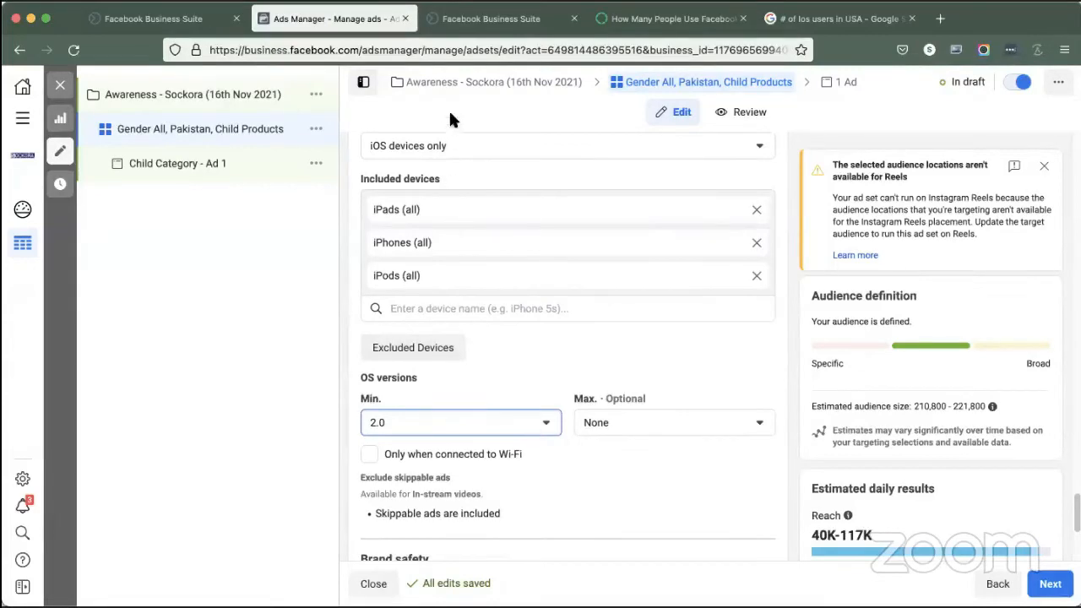
{"action": "left_click", "coordinate": [486, 411]}
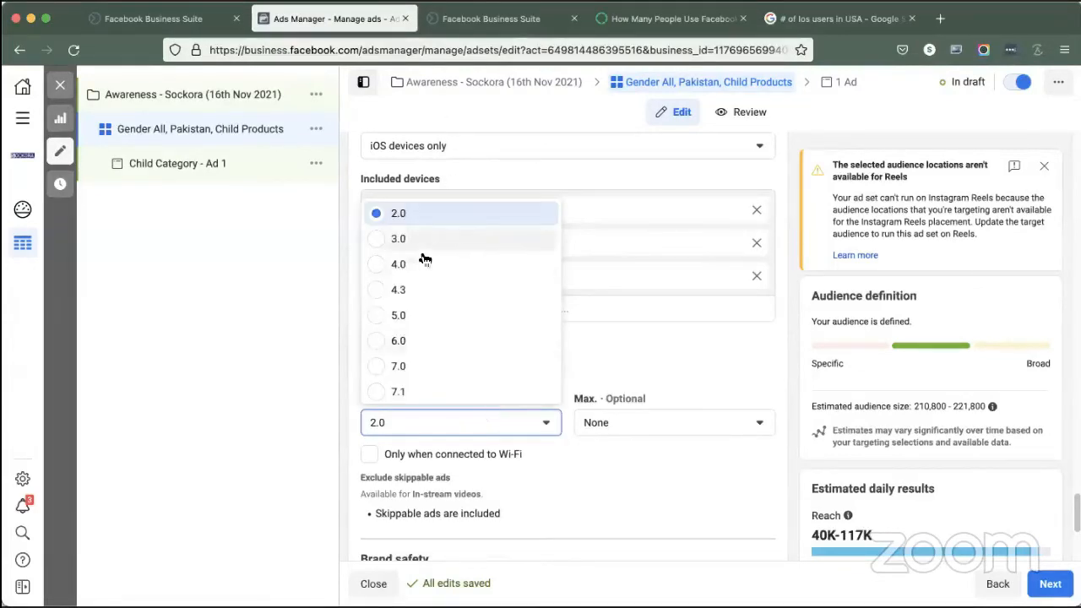
{"action": "scroll", "coordinate": [427, 321], "scroll_direction": "down", "scroll_amount": 2}
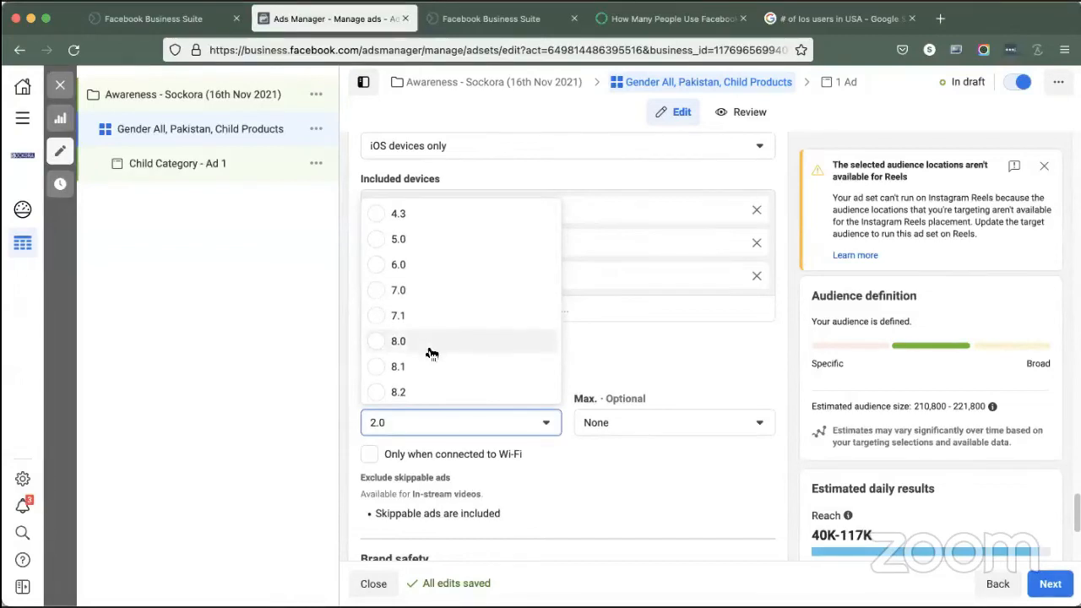
{"action": "scroll", "coordinate": [423, 343], "scroll_direction": "down", "scroll_amount": 1}
{"action": "scroll", "coordinate": [420, 346], "scroll_direction": "down", "scroll_amount": 1}
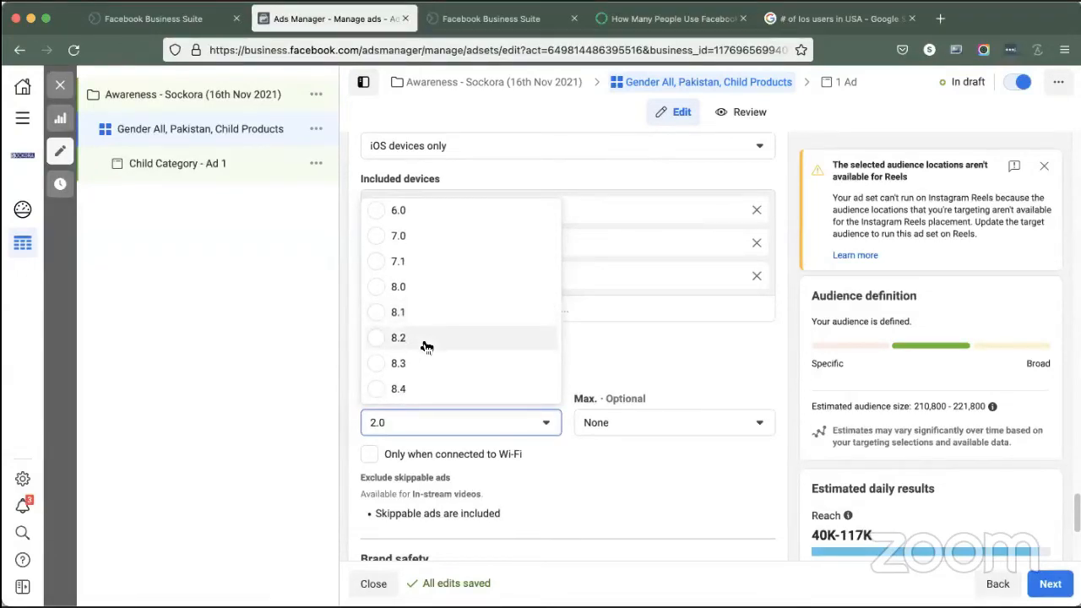
{"action": "left_click", "coordinate": [597, 374]}
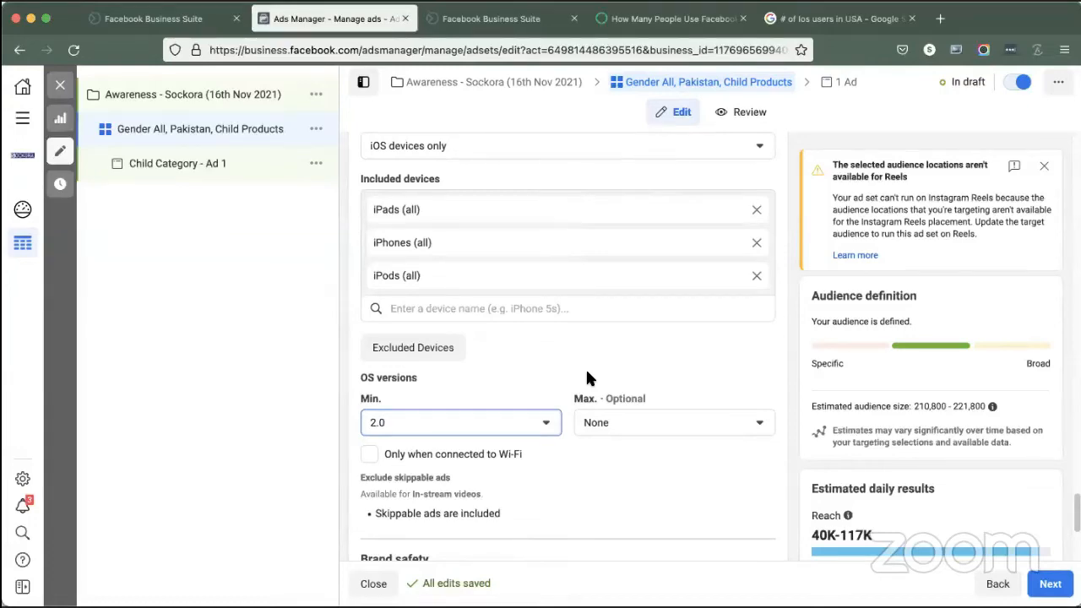
Step: Search Google for "facebook vs IOS" in the tab holding the Facebook user statistics article
{"action": "left_click", "coordinate": [635, 20]}
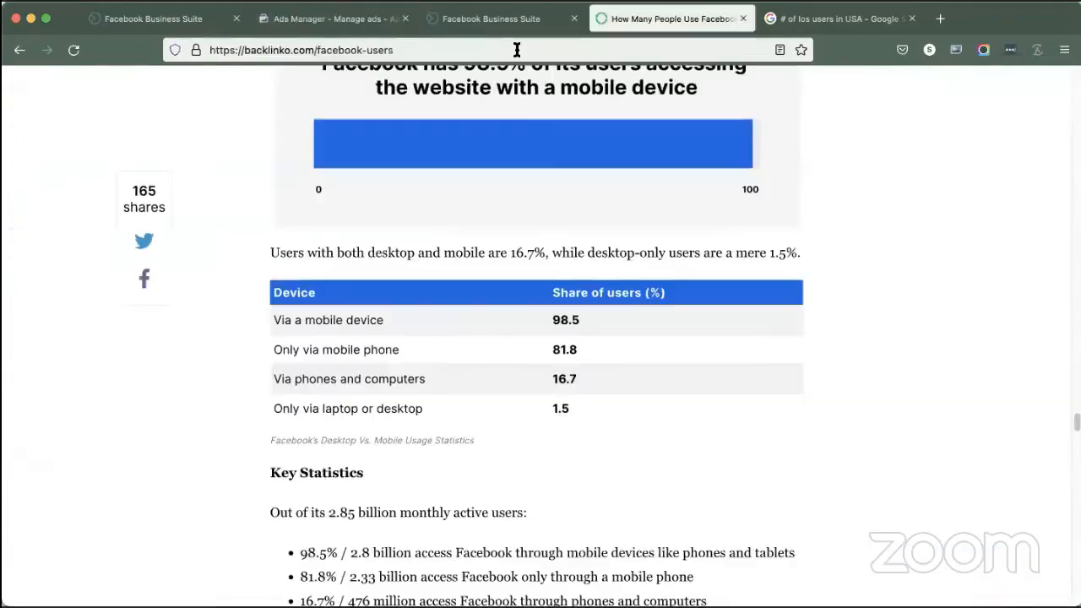
{"action": "left_click", "coordinate": [517, 50]}
{"action": "type", "text": "facebook vs"}
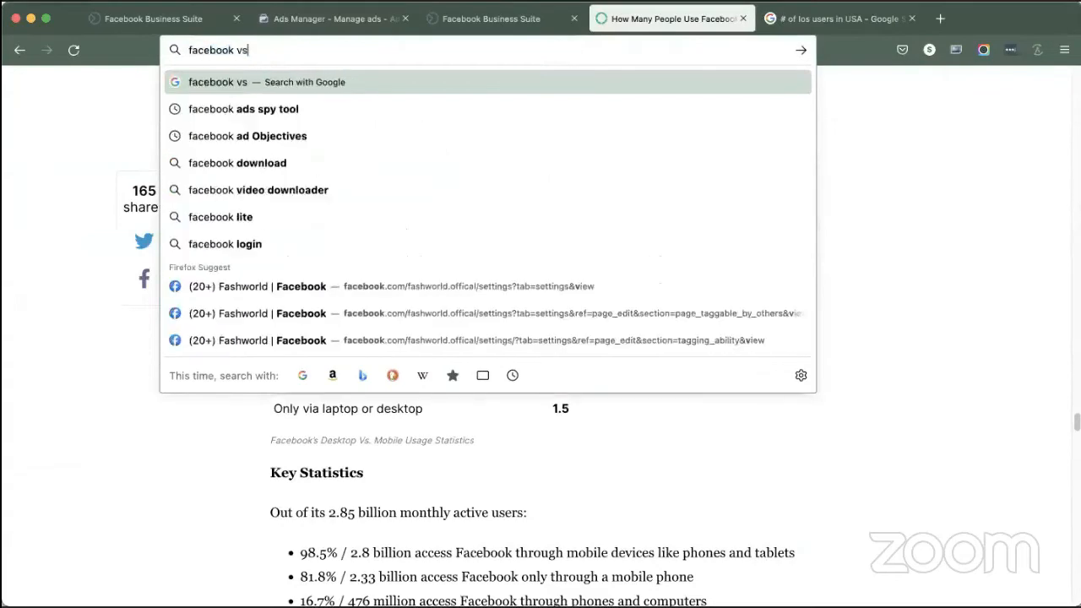
{"action": "type", "text": " IOS"}
{"action": "key", "text": "Return"}
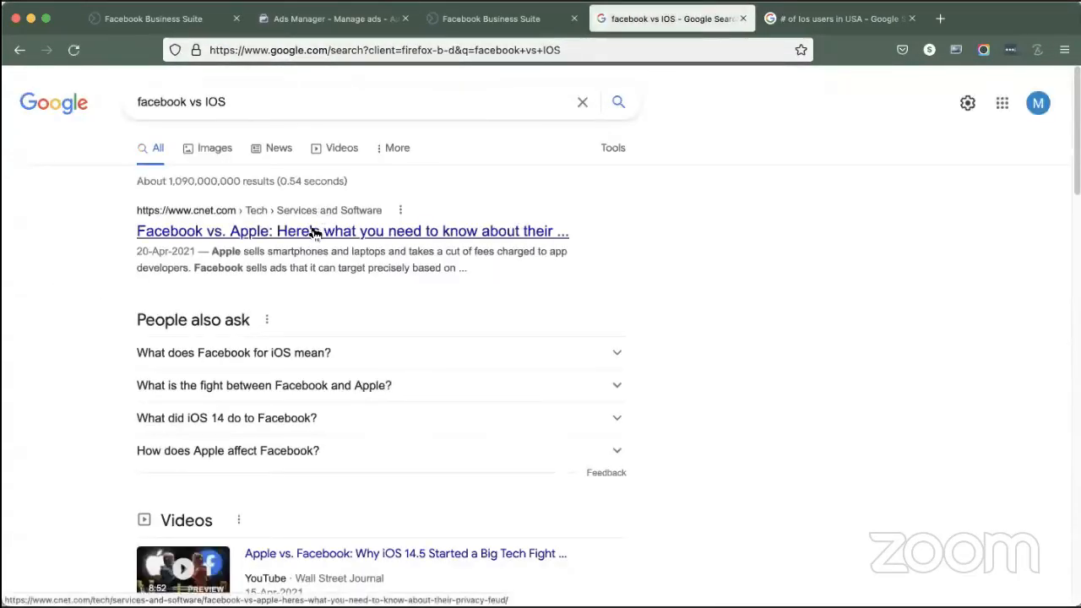
Step: Expand the related questions about Facebook, Apple and iOS 14 in the search results, and return to the ad set in Ads Manager
{"action": "left_click", "coordinate": [277, 363]}
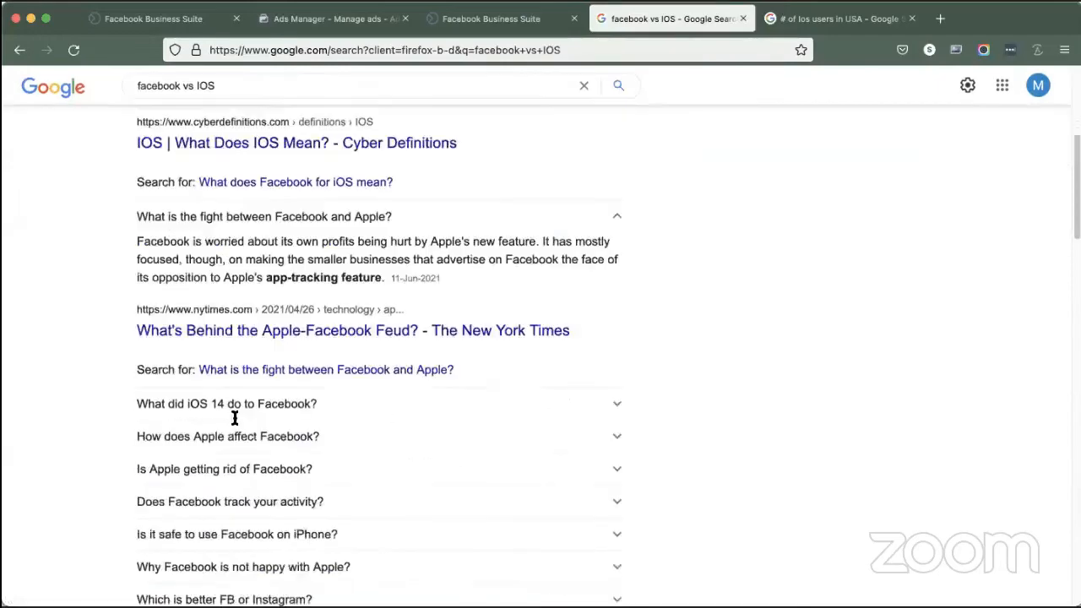
{"action": "left_click", "coordinate": [235, 409]}
{"action": "scroll", "coordinate": [471, 306], "scroll_direction": "down", "scroll_amount": 3}
{"action": "key", "text": "ctrl+shift+Tab"}
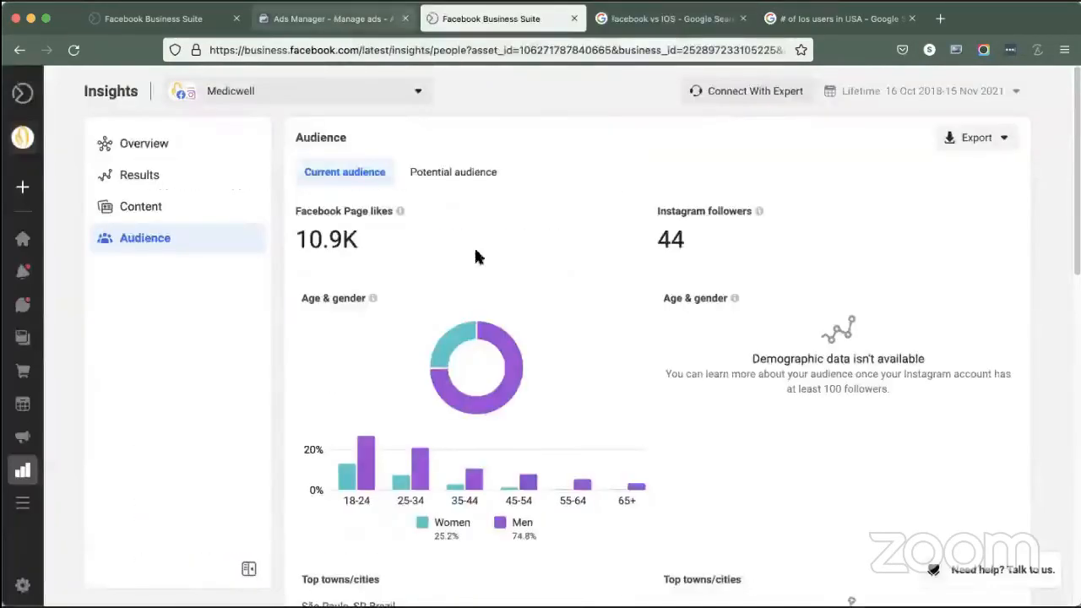
{"action": "key", "text": "ctrl+shift+Tab"}
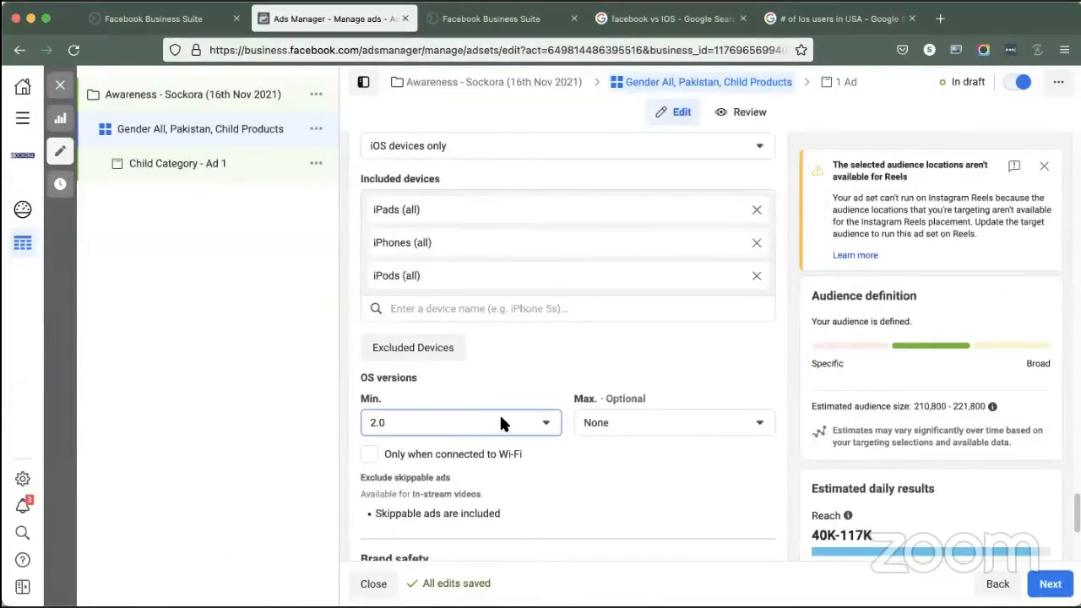
Step: Keep the minimum iOS version at 2.0 and set the maximum OS version to 14.0
{"action": "left_click", "coordinate": [501, 423]}
{"action": "left_click", "coordinate": [471, 214]}
{"action": "left_click", "coordinate": [663, 422]}
{"action": "scroll", "coordinate": [668, 364], "scroll_direction": "down", "scroll_amount": 10}
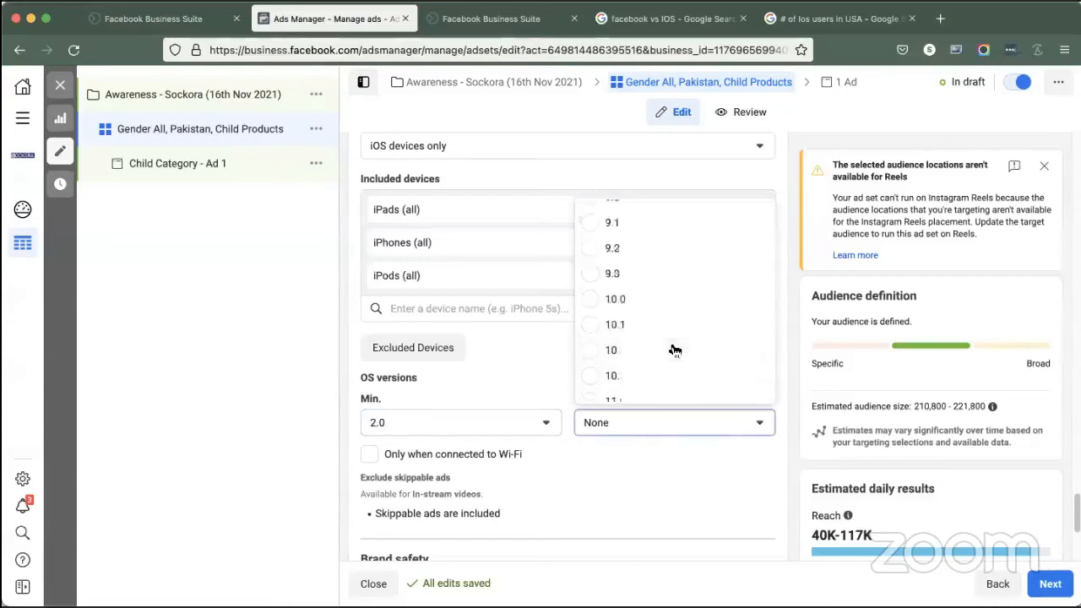
{"action": "left_click", "coordinate": [618, 349]}
{"action": "scroll", "coordinate": [628, 382], "scroll_direction": "down", "scroll_amount": 2}
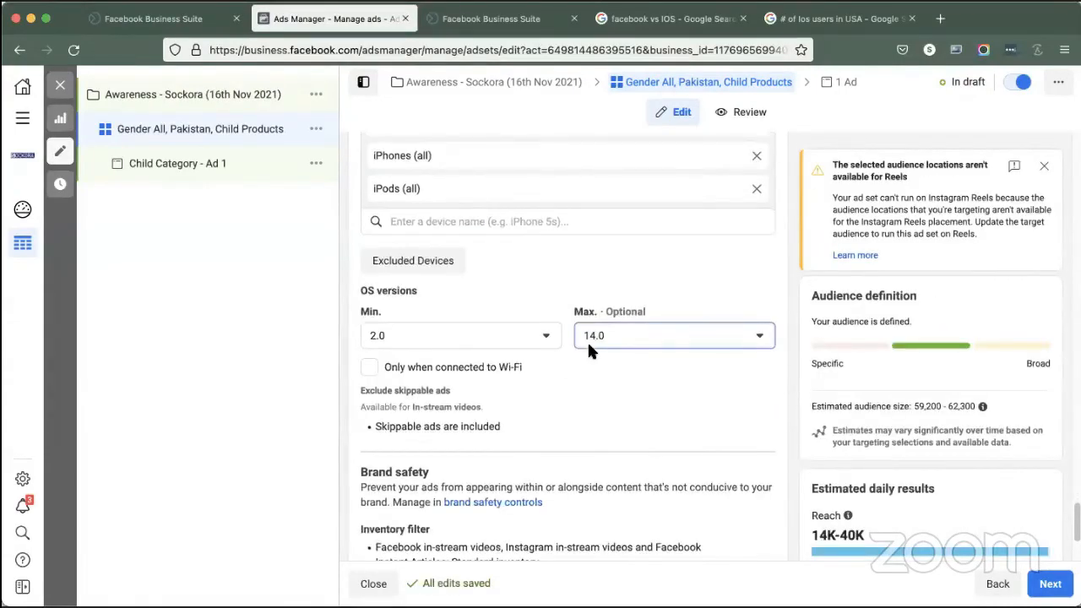
Step: Browse the selectable maximum iOS versions and set the maximum OS version to 14.8
{"action": "left_click", "coordinate": [630, 333]}
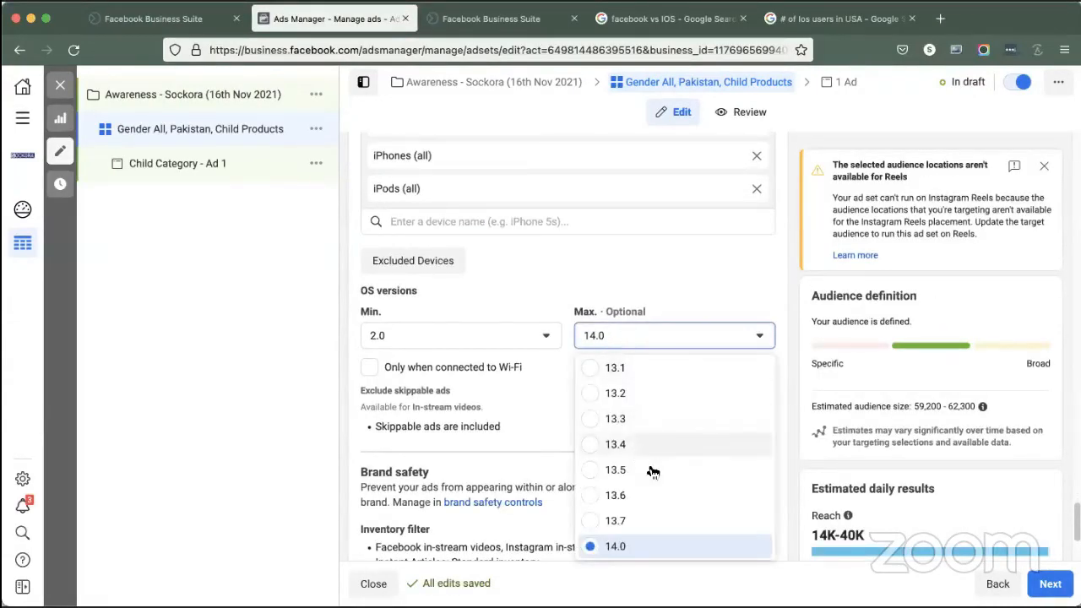
{"action": "left_click", "coordinate": [575, 336]}
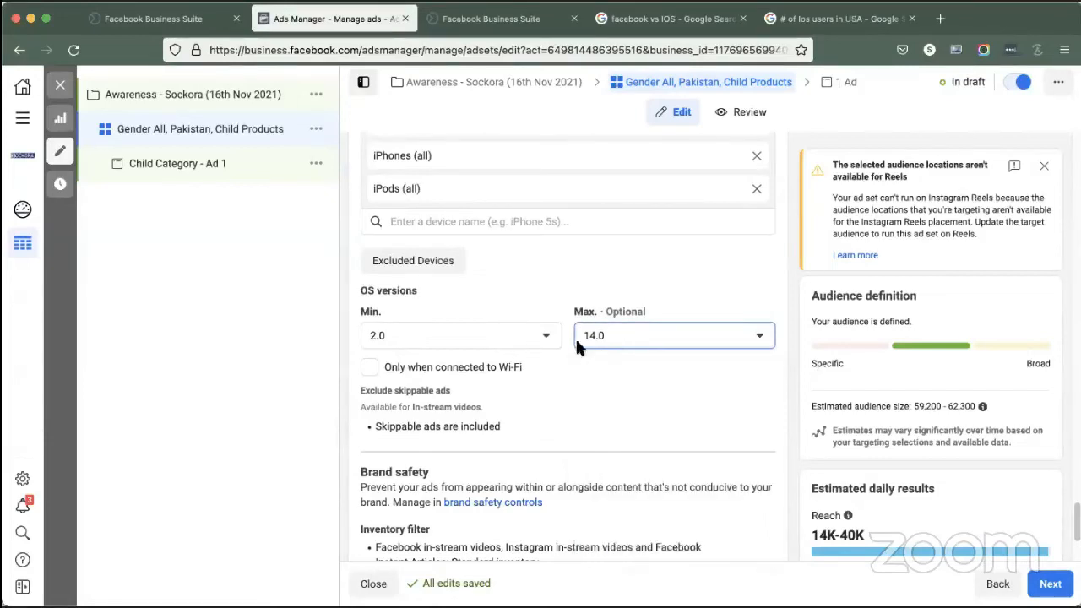
{"action": "left_click", "coordinate": [695, 342]}
{"action": "scroll", "coordinate": [651, 448], "scroll_direction": "down", "scroll_amount": 3}
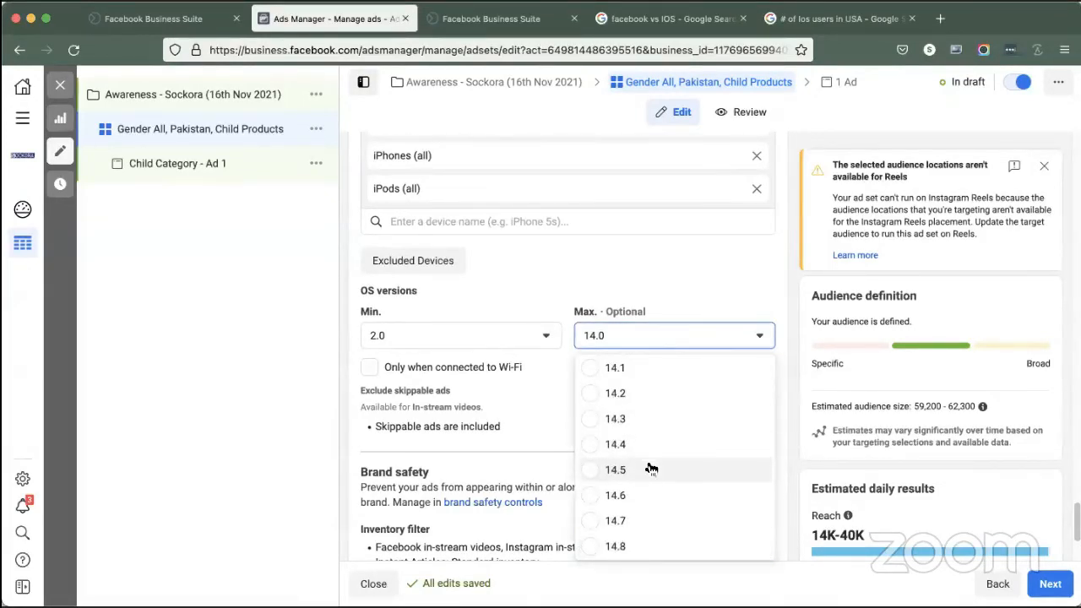
{"action": "scroll", "coordinate": [610, 417], "scroll_direction": "up", "scroll_amount": 2}
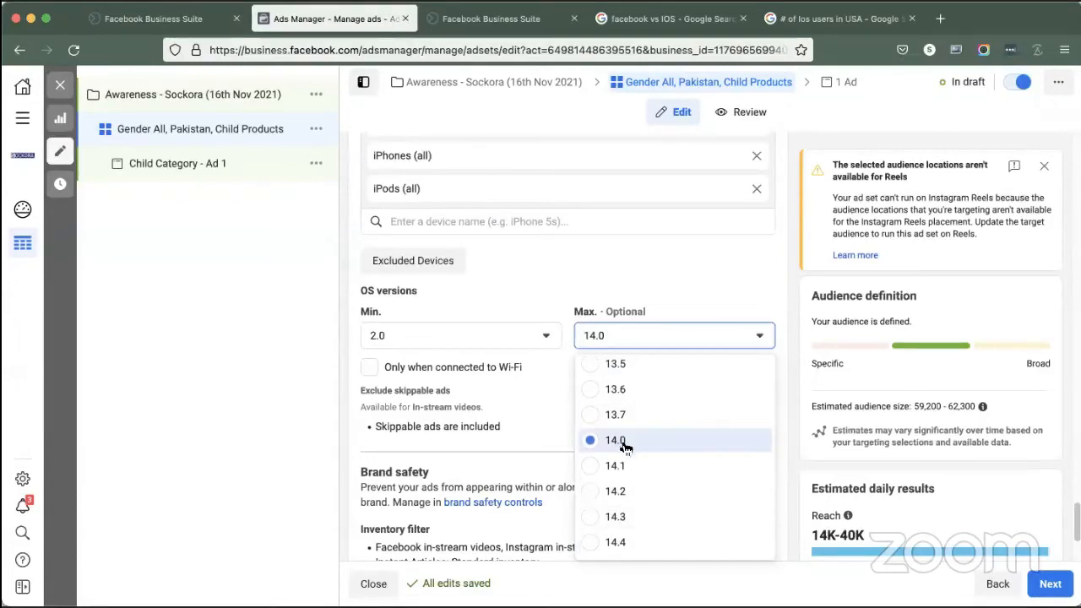
{"action": "left_click", "coordinate": [627, 441]}
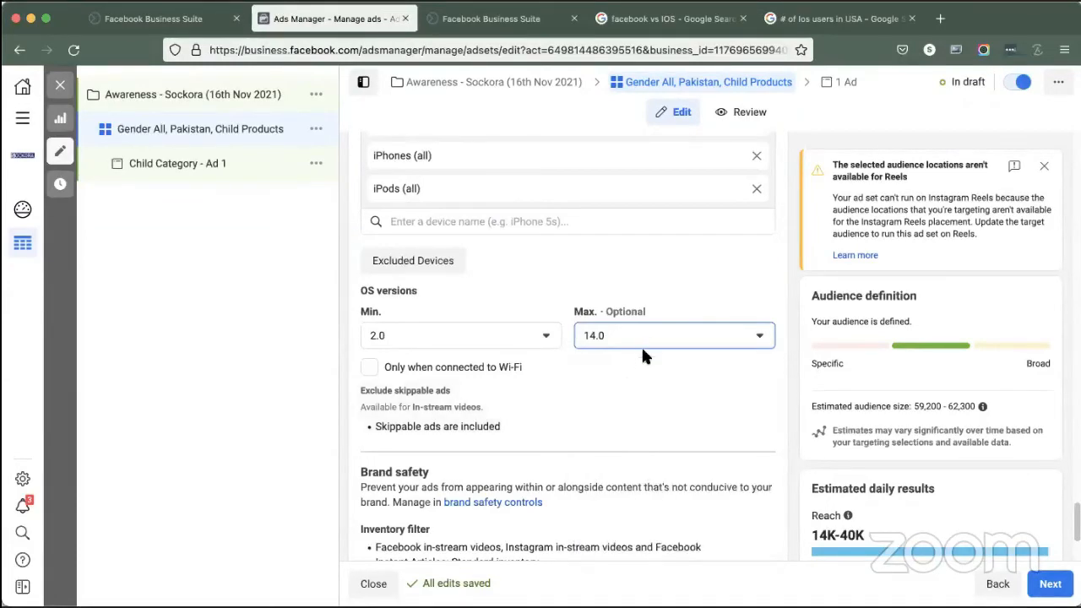
{"action": "left_click", "coordinate": [642, 348]}
{"action": "scroll", "coordinate": [651, 439], "scroll_direction": "down", "scroll_amount": 3}
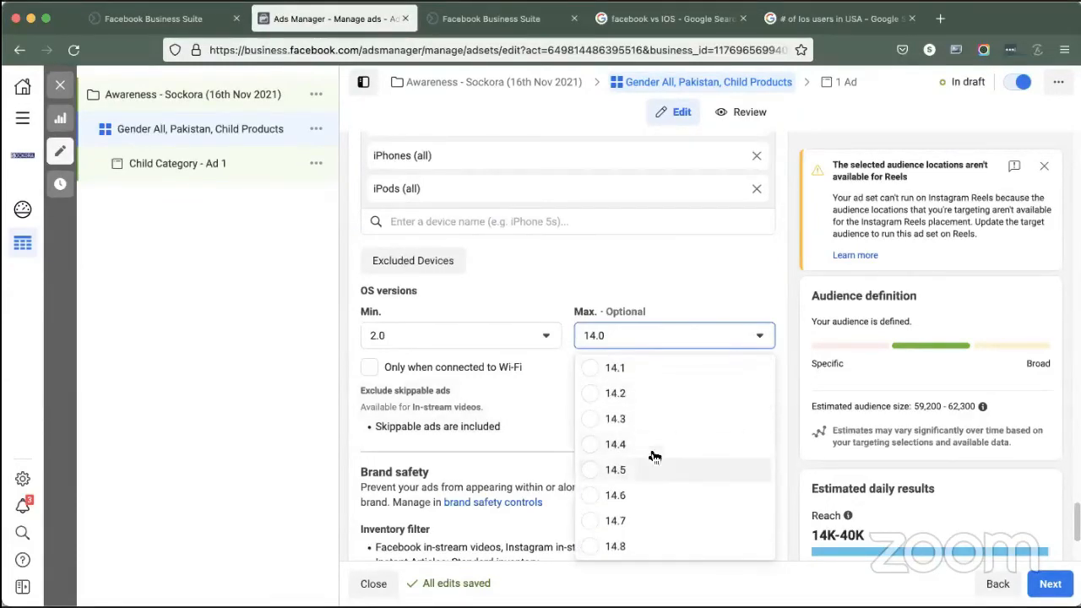
{"action": "left_click", "coordinate": [648, 542]}
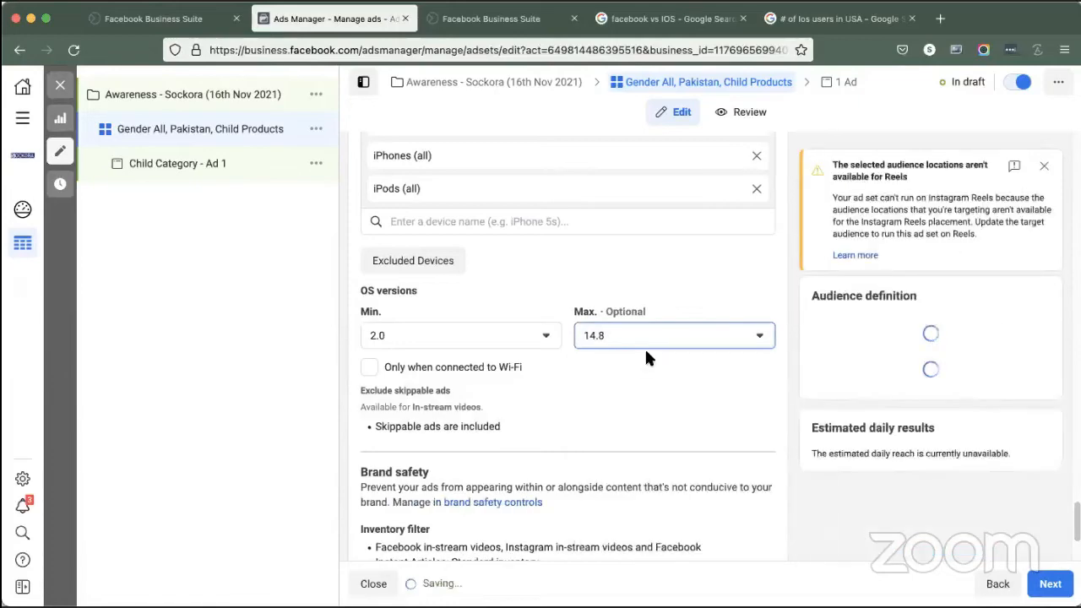
Step: Try limiting the ad set to devices connected to Wi-Fi, and clear that restriction again
{"action": "left_click", "coordinate": [370, 368]}
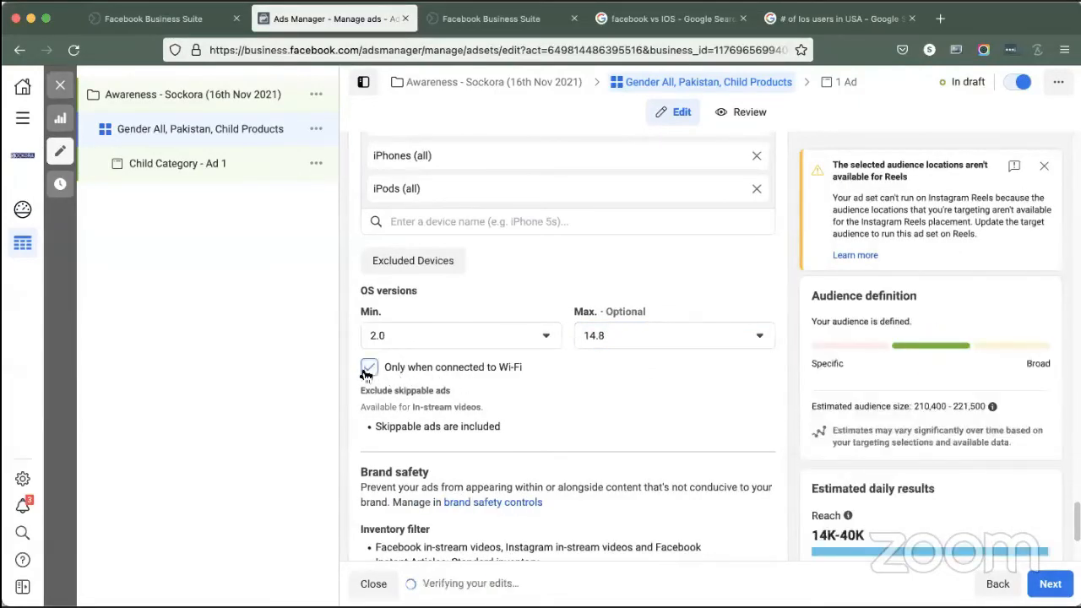
{"action": "left_click", "coordinate": [369, 369]}
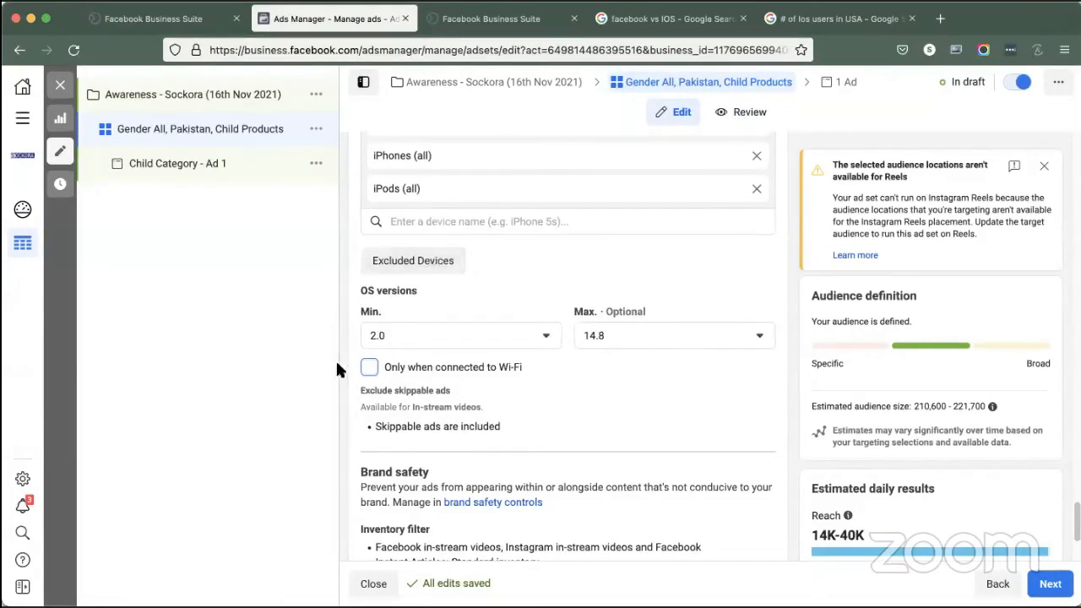
{"action": "left_click", "coordinate": [369, 368]}
{"action": "left_click", "coordinate": [369, 369]}
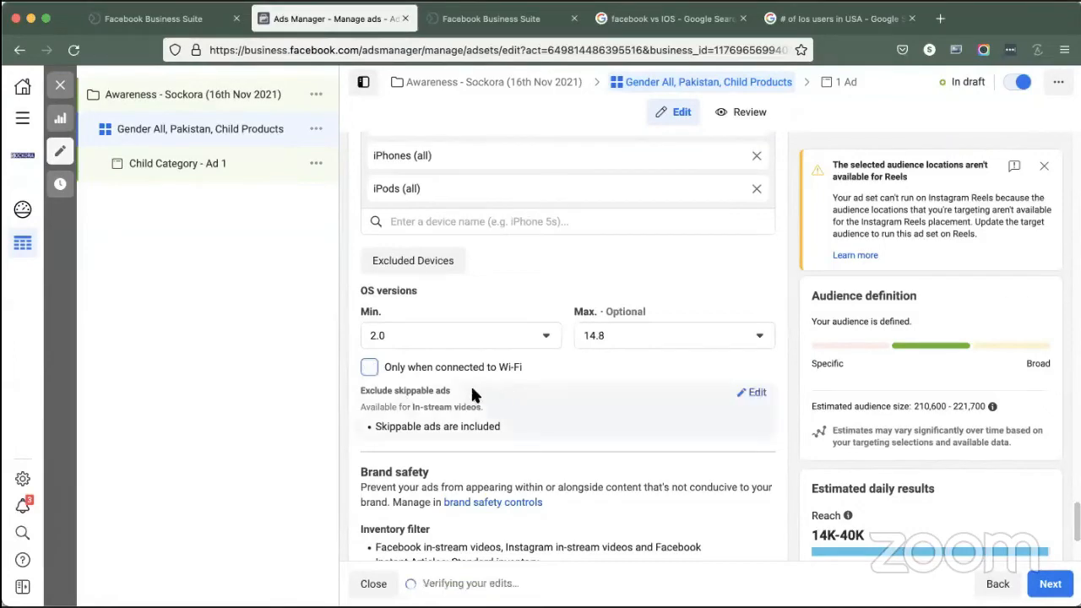
Step: Open the block list creation page from the Brand safety section, return to the ad set and read the block lists note
{"action": "scroll", "coordinate": [452, 430], "scroll_direction": "down", "scroll_amount": 3}
{"action": "left_click", "coordinate": [754, 427]}
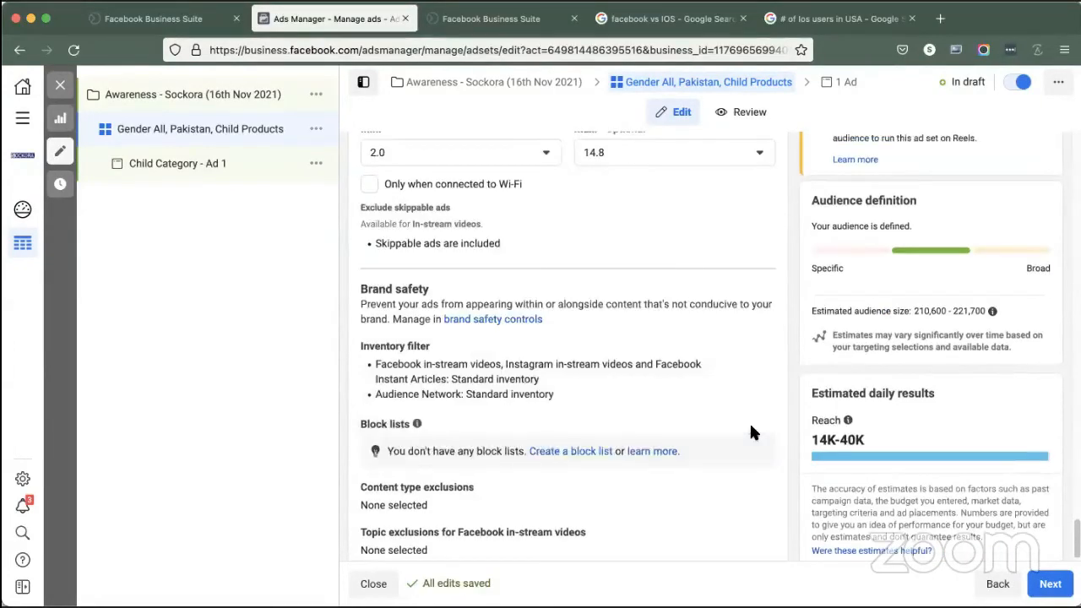
{"action": "scroll", "coordinate": [562, 434], "scroll_direction": "down", "scroll_amount": 1}
{"action": "left_click", "coordinate": [561, 434]}
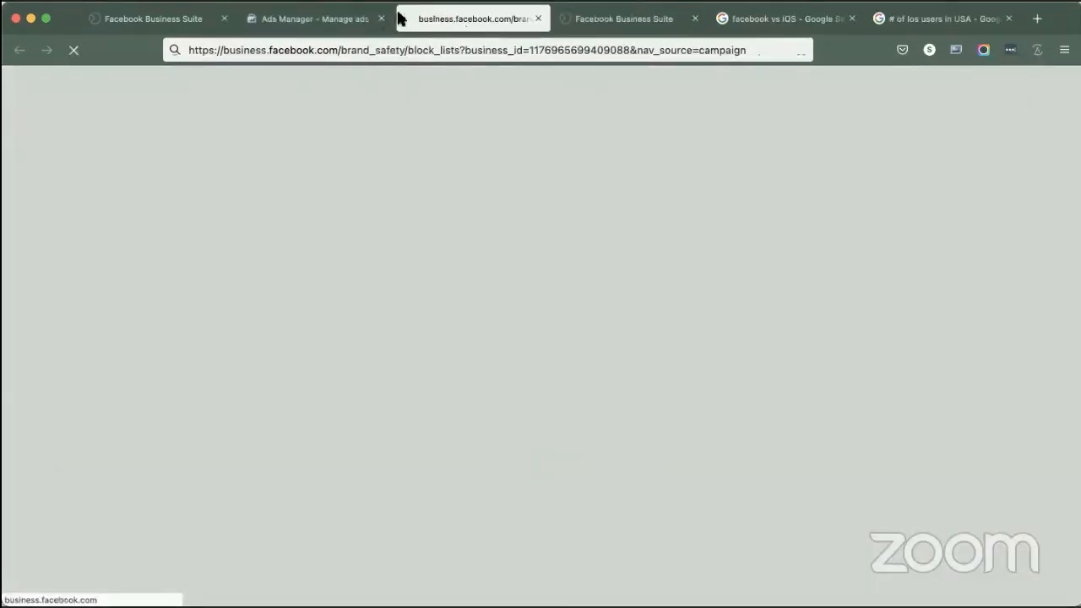
{"action": "left_click", "coordinate": [351, 17]}
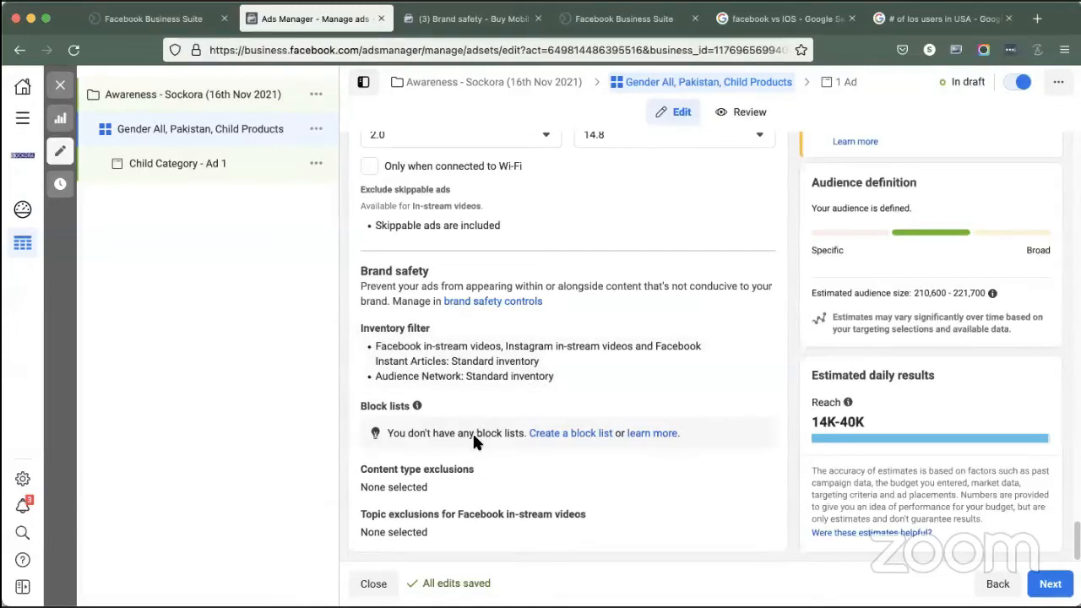
{"action": "left_click_drag", "start_coordinate": [420, 432], "coordinate": [496, 432]}
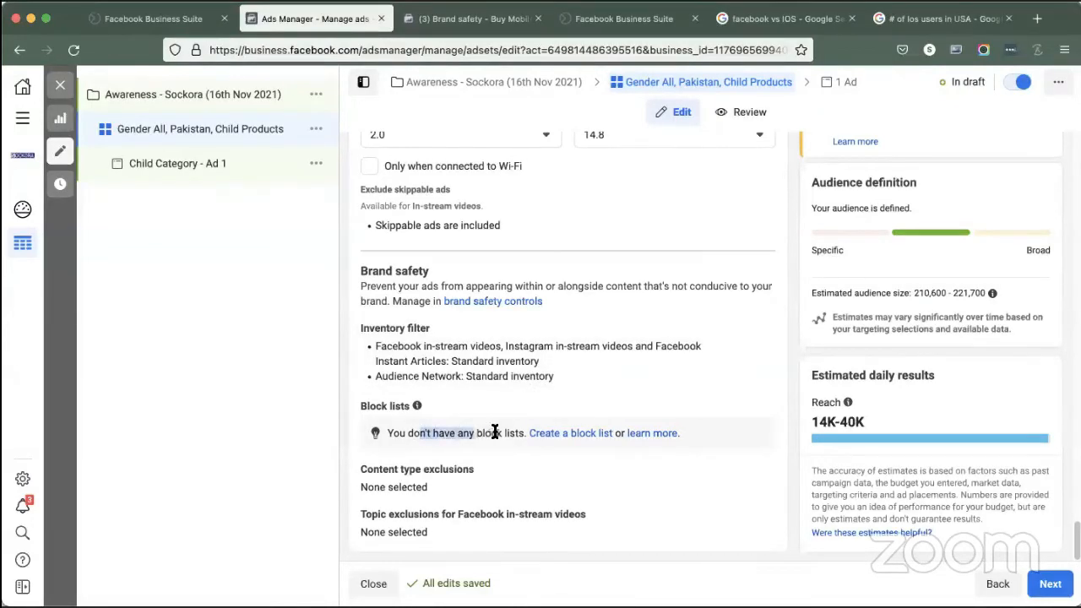
{"action": "left_click", "coordinate": [495, 431]}
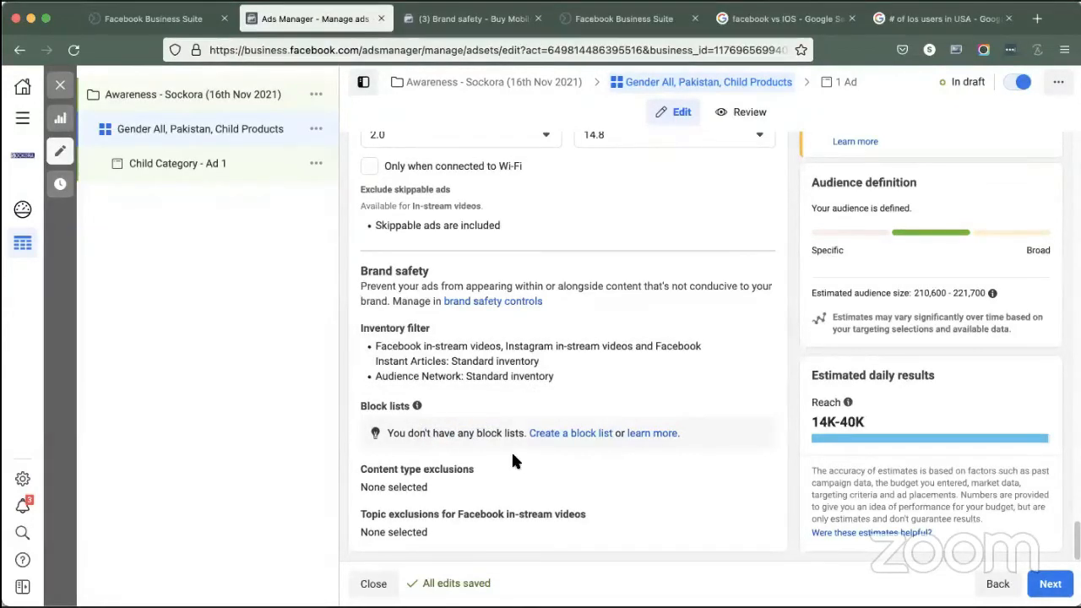
{"action": "left_click_drag", "start_coordinate": [465, 434], "coordinate": [500, 434]}
{"action": "left_click", "coordinate": [503, 437]}
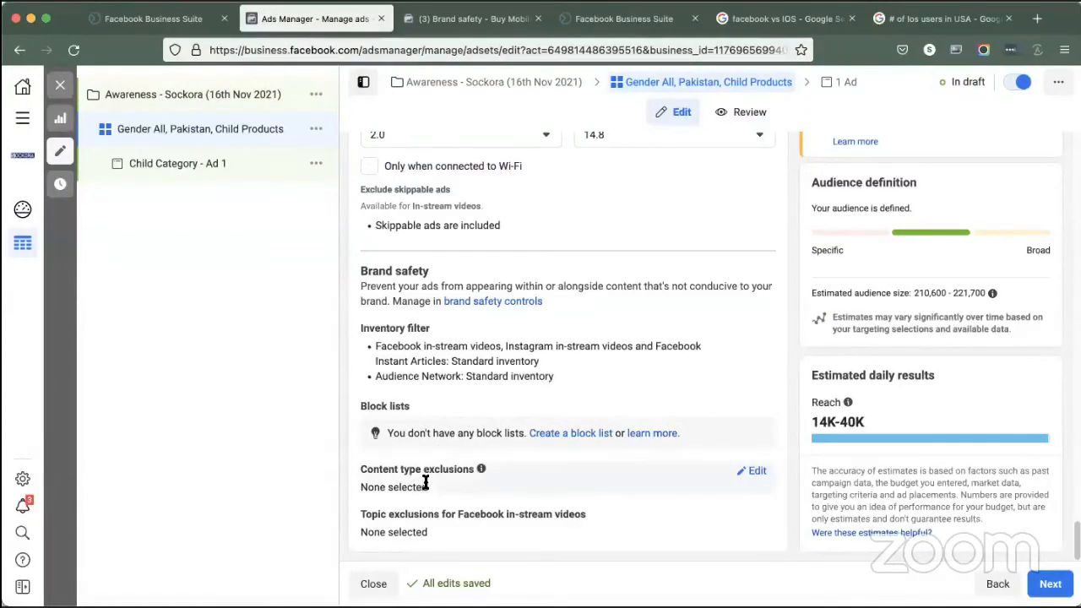
Step: Open the content type exclusions for editing and look over the iOS device and inventory filter settings
{"action": "left_click", "coordinate": [757, 471]}
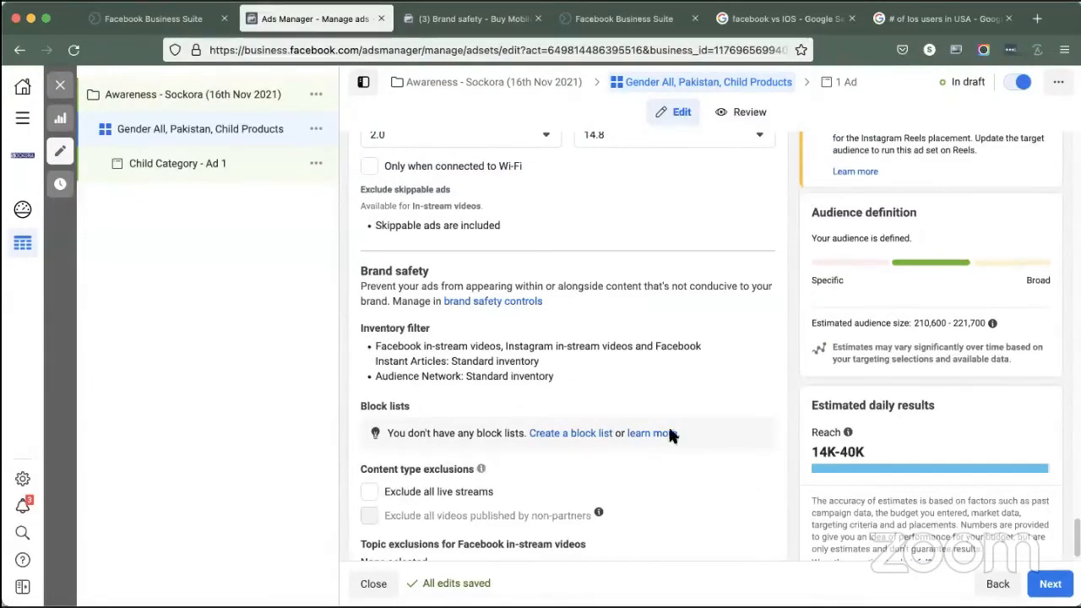
{"action": "scroll", "coordinate": [522, 406], "scroll_direction": "down", "scroll_amount": 1}
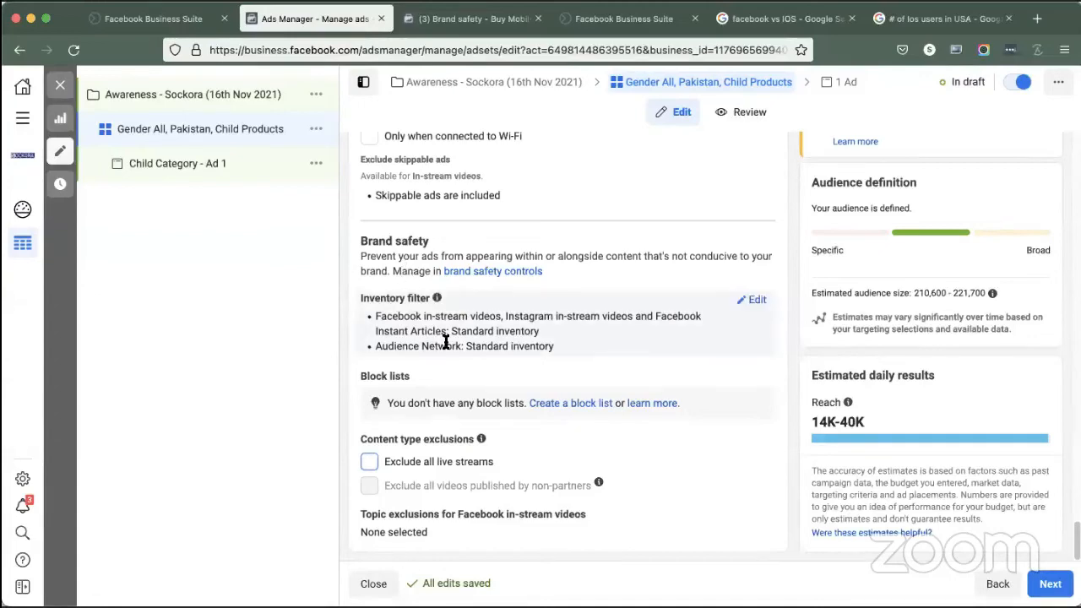
{"action": "scroll", "coordinate": [456, 338], "scroll_direction": "up", "scroll_amount": 3}
{"action": "scroll", "coordinate": [473, 342], "scroll_direction": "up", "scroll_amount": 3}
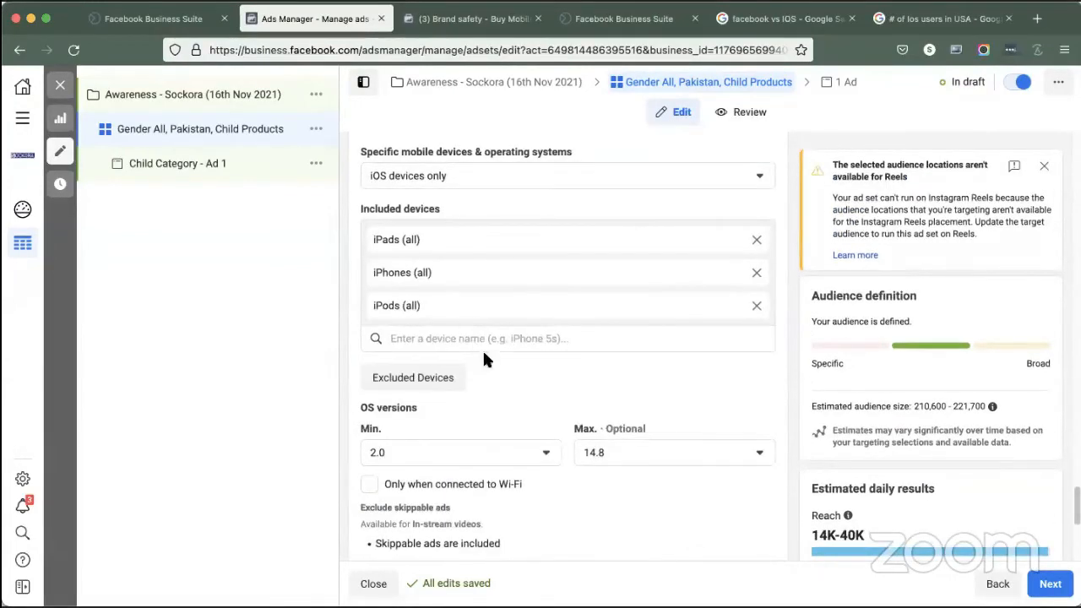
{"action": "scroll", "coordinate": [484, 362], "scroll_direction": "down", "scroll_amount": 4}
{"action": "scroll", "coordinate": [431, 409], "scroll_direction": "down", "scroll_amount": 2}
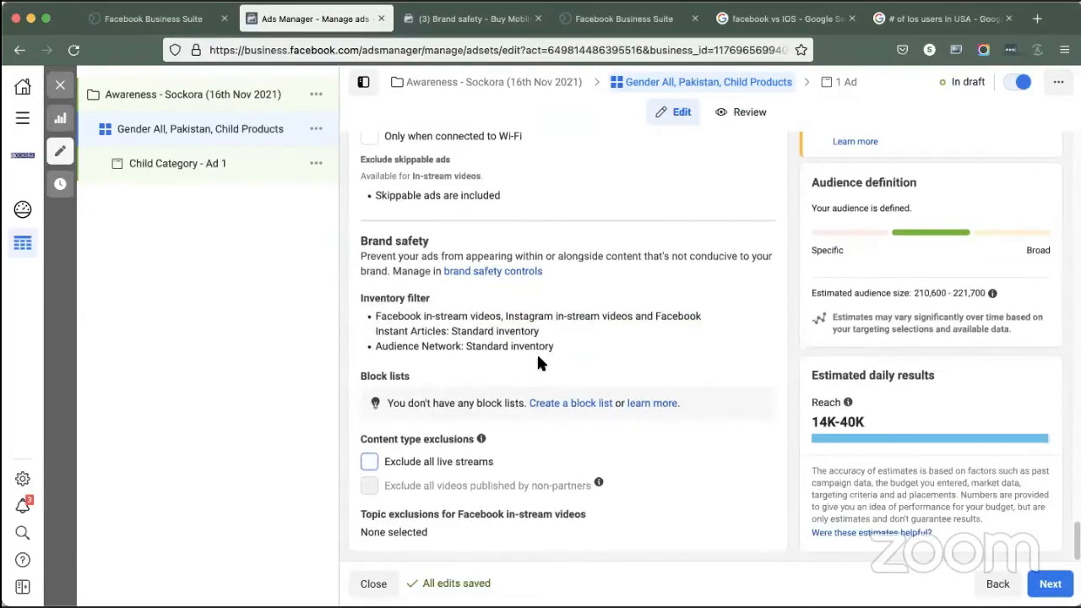
{"action": "mouse_move", "coordinate": [547, 315]}
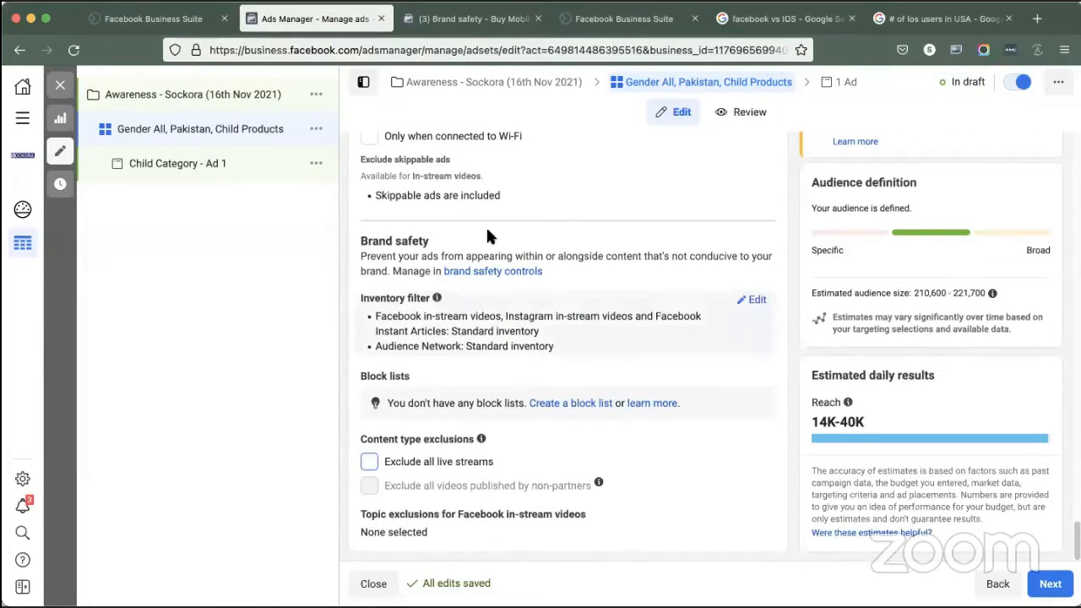
Step: Check the Block lists page and the ad set's placements, and exclude all live streams in the content type exclusions
{"action": "left_click", "coordinate": [444, 15]}
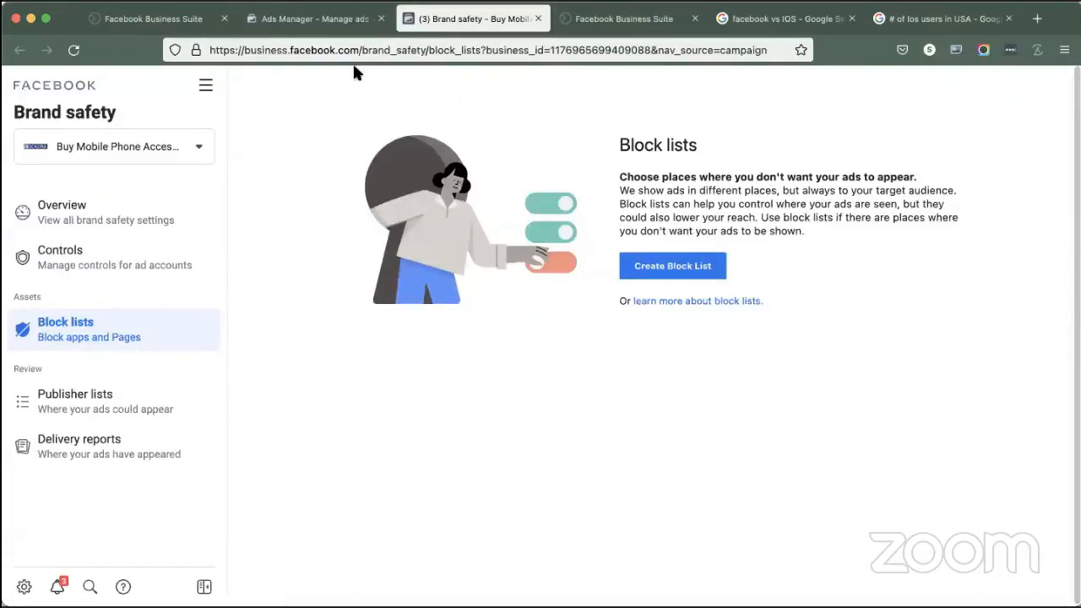
{"action": "left_click", "coordinate": [321, 19]}
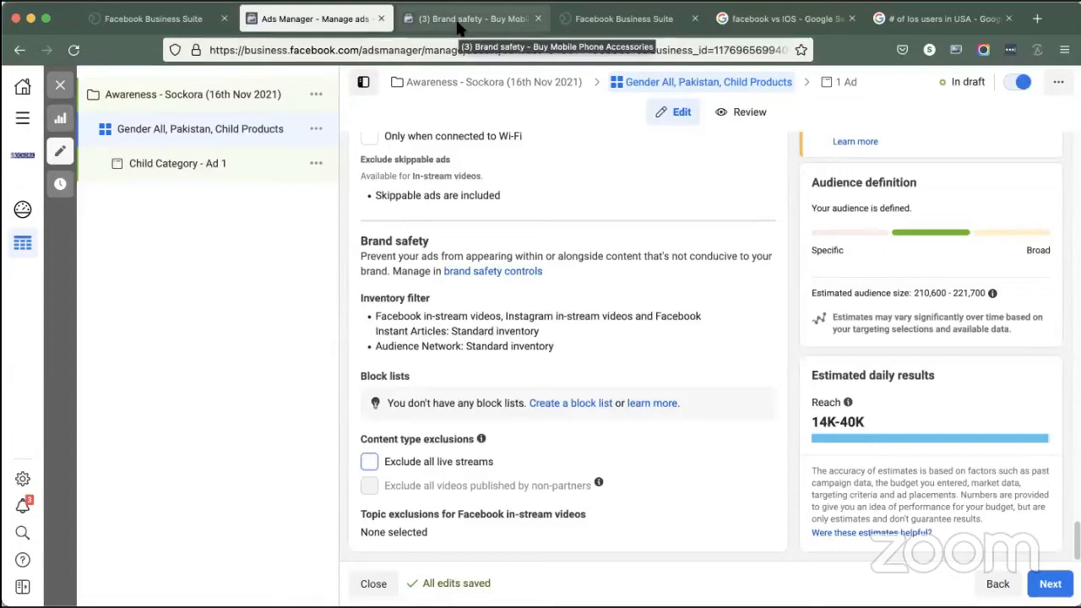
{"action": "scroll", "coordinate": [494, 340], "scroll_direction": "up", "scroll_amount": 15}
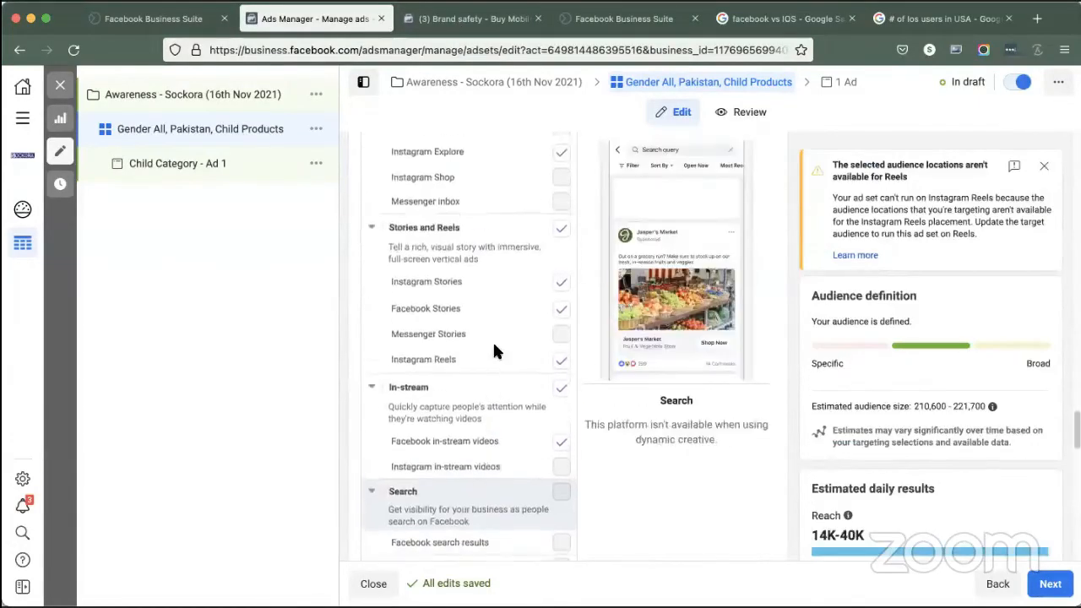
{"action": "scroll", "coordinate": [494, 351], "scroll_direction": "up", "scroll_amount": 10}
{"action": "scroll", "coordinate": [459, 261], "scroll_direction": "down", "scroll_amount": 20}
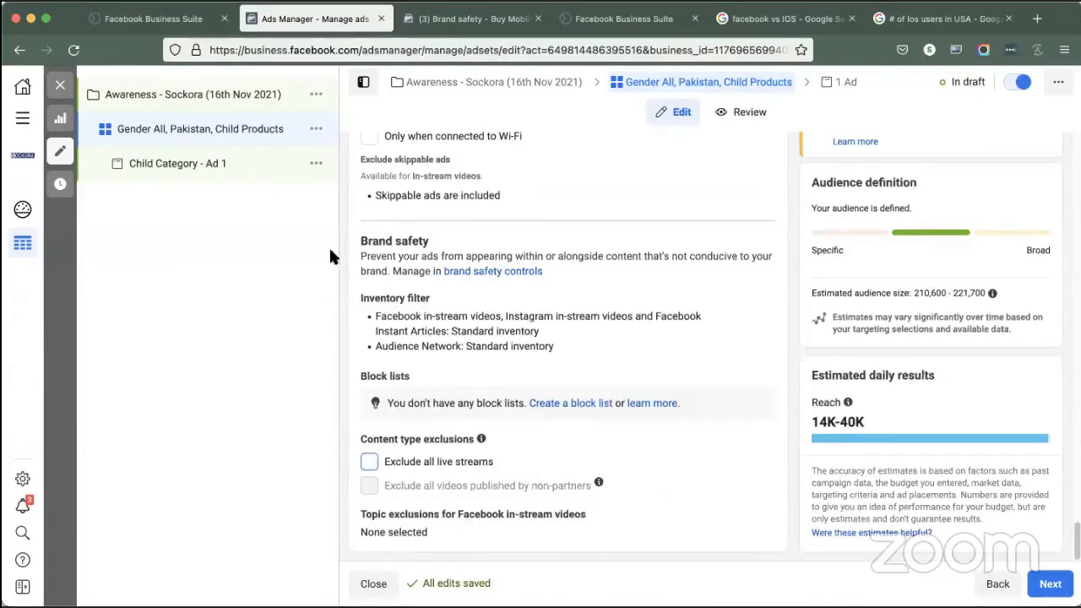
{"action": "left_click", "coordinate": [370, 463]}
Step: View the Medicwell audience insights and switch to the Brand safety Block lists page
{"action": "left_click", "coordinate": [614, 25]}
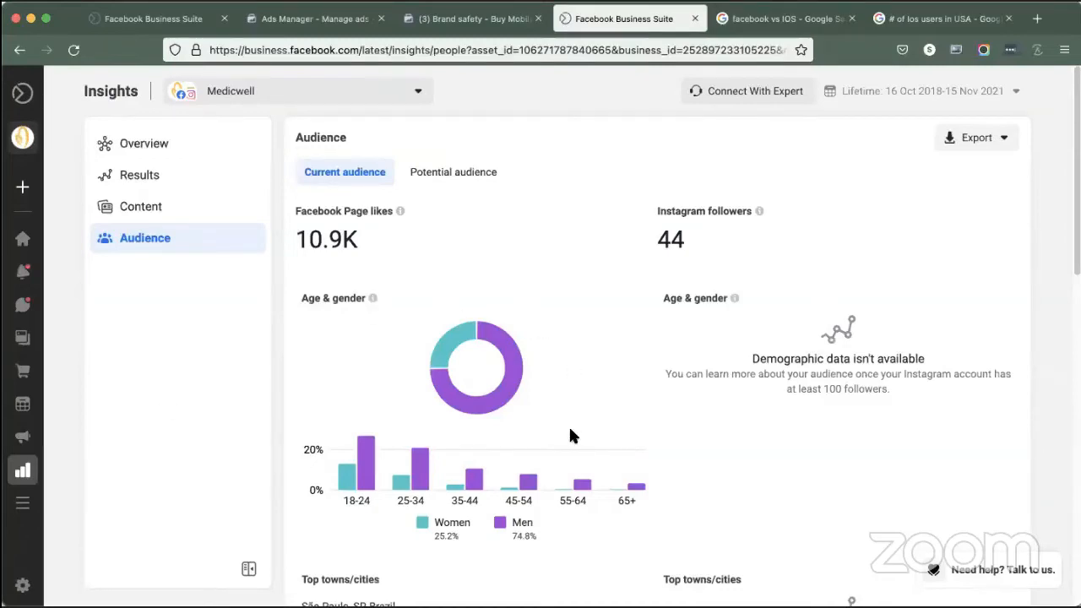
{"action": "left_click", "coordinate": [469, 18]}
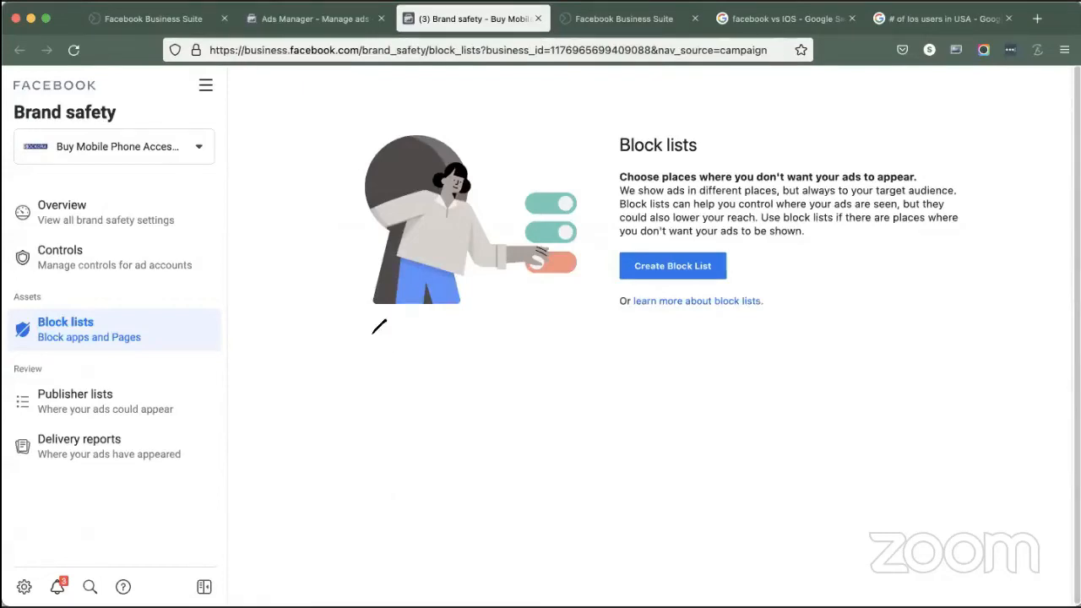
{"action": "mouse_move", "coordinate": [372, 333]}
{"action": "left_mouse_down"}
{"action": "mouse_move", "coordinate": [531, 321]}
{"action": "mouse_move", "coordinate": [539, 353]}
{"action": "mouse_move", "coordinate": [487, 428]}
{"action": "mouse_move", "coordinate": [365, 348]}
{"action": "mouse_move", "coordinate": [446, 365]}
{"action": "left_mouse_up"}
{"action": "mouse_move", "coordinate": [375, 382]}
{"action": "left_mouse_down"}
{"action": "mouse_move", "coordinate": [426, 382]}
{"action": "mouse_move", "coordinate": [456, 397]}
{"action": "left_mouse_up"}
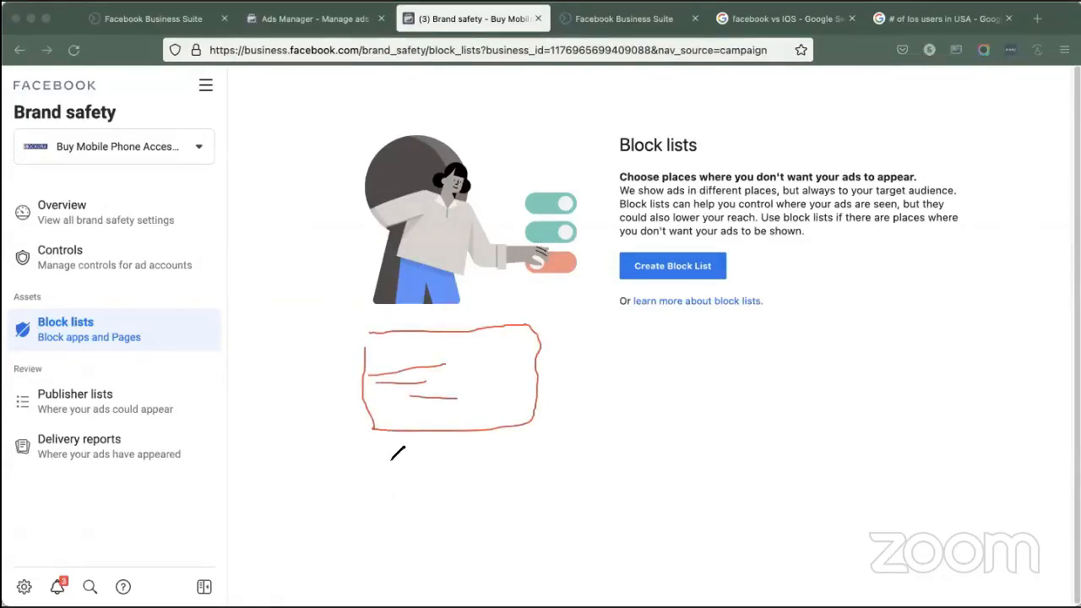
{"action": "mouse_move", "coordinate": [384, 449]}
{"action": "left_mouse_down"}
{"action": "mouse_move", "coordinate": [547, 427]}
{"action": "mouse_move", "coordinate": [544, 505]}
{"action": "mouse_move", "coordinate": [338, 556]}
{"action": "mouse_move", "coordinate": [311, 487]}
{"action": "mouse_move", "coordinate": [526, 474]}
{"action": "mouse_move", "coordinate": [405, 515]}
{"action": "mouse_move", "coordinate": [503, 511]}
{"action": "left_mouse_up"}
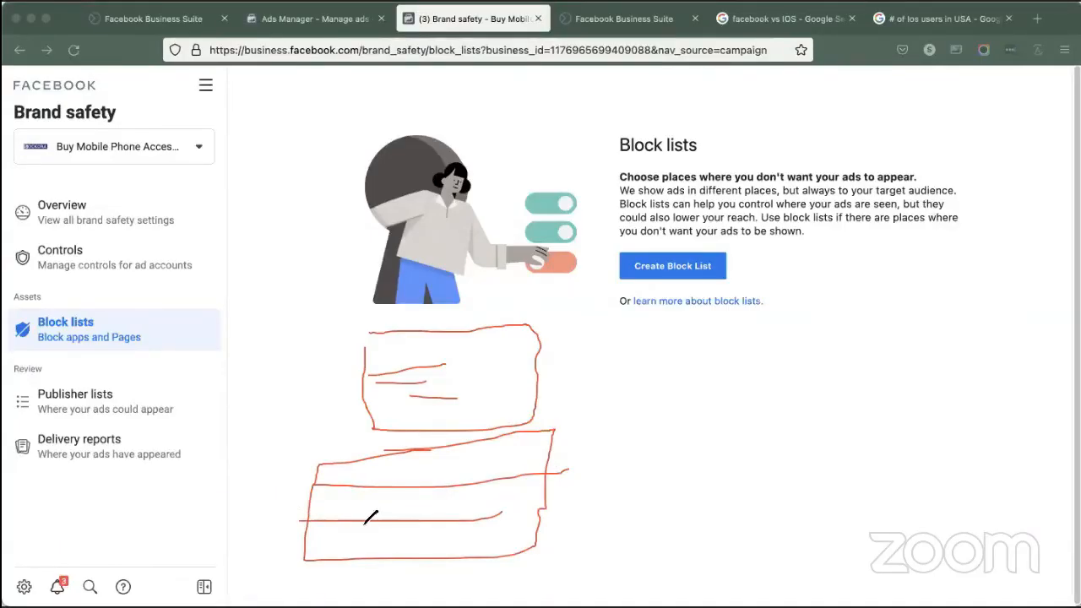
{"action": "mouse_move", "coordinate": [325, 475]}
{"action": "left_mouse_down"}
{"action": "mouse_move", "coordinate": [487, 479]}
{"action": "mouse_move", "coordinate": [513, 465]}
{"action": "left_mouse_up"}
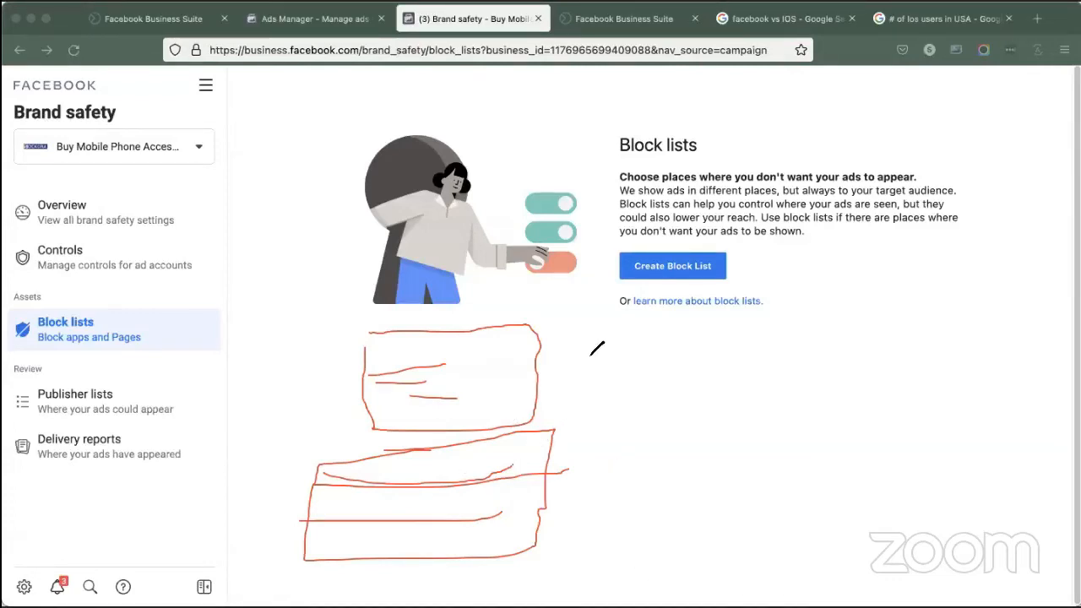
{"action": "left_click_drag", "start_coordinate": [590, 356], "coordinate": [589, 369]}
{"action": "mouse_move", "coordinate": [618, 408]}
{"action": "left_mouse_down"}
{"action": "mouse_move", "coordinate": [622, 437]}
{"action": "mouse_move", "coordinate": [705, 425]}
{"action": "mouse_move", "coordinate": [712, 440]}
{"action": "left_mouse_up"}
{"action": "mouse_move", "coordinate": [659, 479]}
{"action": "left_mouse_down"}
{"action": "mouse_move", "coordinate": [718, 330]}
{"action": "mouse_move", "coordinate": [687, 358]}
{"action": "mouse_move", "coordinate": [731, 349]}
{"action": "left_mouse_up"}
{"action": "mouse_move", "coordinate": [669, 501]}
{"action": "left_mouse_down"}
{"action": "mouse_move", "coordinate": [736, 331]}
{"action": "mouse_move", "coordinate": [728, 341]}
{"action": "mouse_move", "coordinate": [736, 328]}
{"action": "mouse_move", "coordinate": [749, 341]}
{"action": "left_mouse_up"}
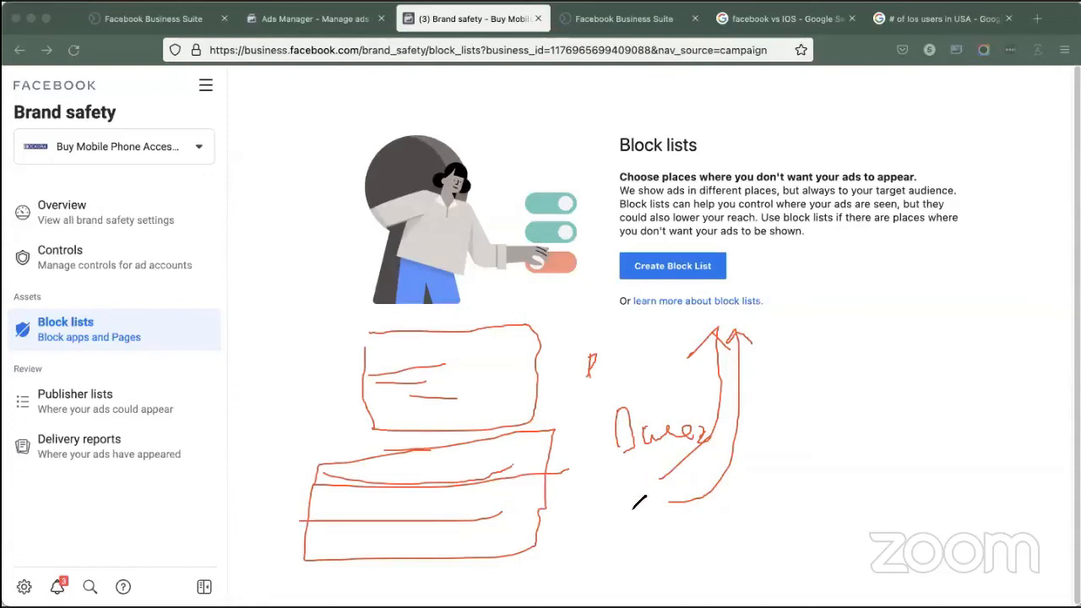
{"action": "mouse_move", "coordinate": [650, 536]}
{"action": "left_mouse_down"}
{"action": "mouse_move", "coordinate": [717, 510]}
{"action": "mouse_move", "coordinate": [750, 436]}
{"action": "mouse_move", "coordinate": [762, 326]}
{"action": "mouse_move", "coordinate": [774, 341]}
{"action": "left_mouse_up"}
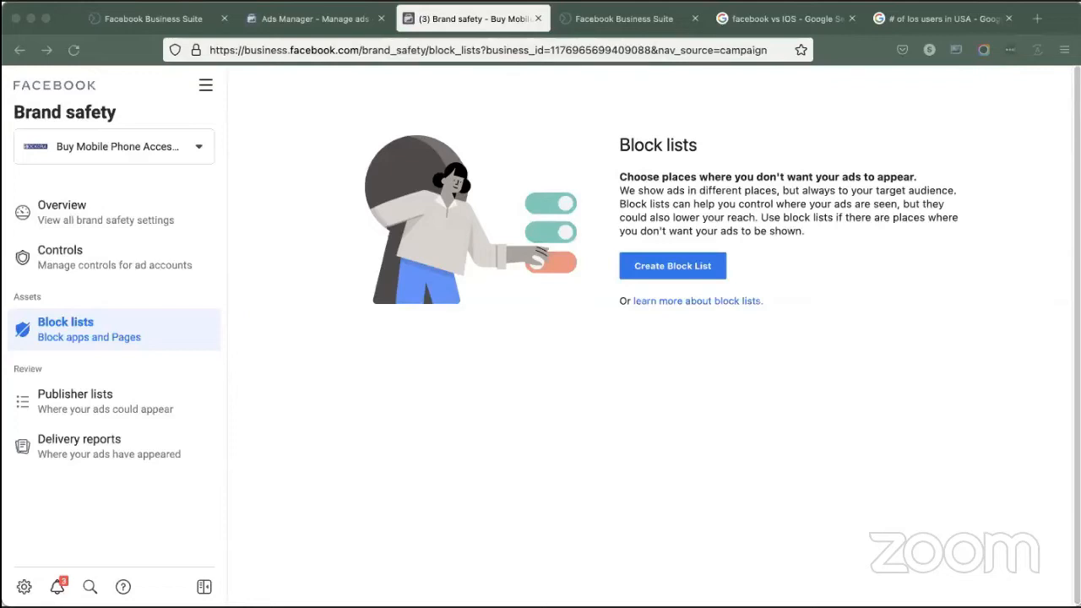
Step: Return to the ad set in Ads Manager and go back up to its name and Facebook Page settings
{"action": "left_click", "coordinate": [294, 18]}
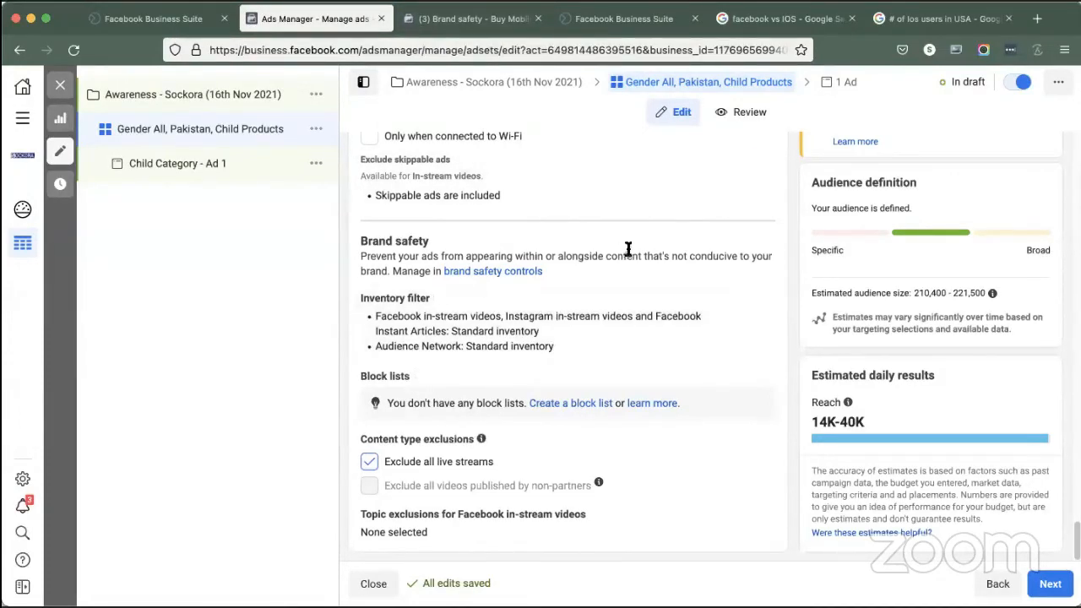
{"action": "scroll", "coordinate": [708, 334], "scroll_direction": "up", "scroll_amount": 10}
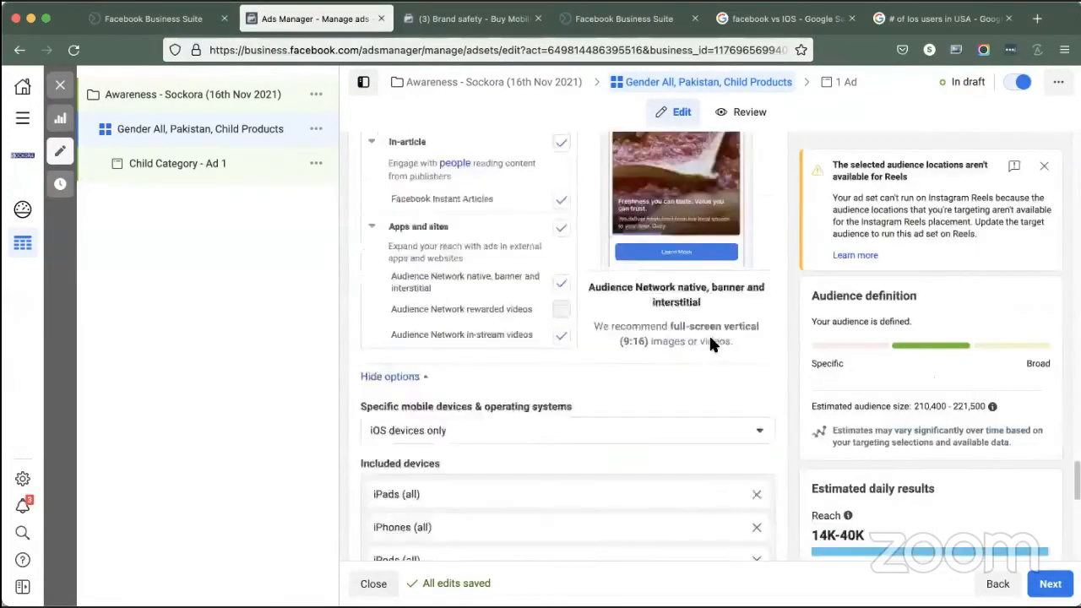
{"action": "scroll", "coordinate": [430, 305], "scroll_direction": "up", "scroll_amount": 10}
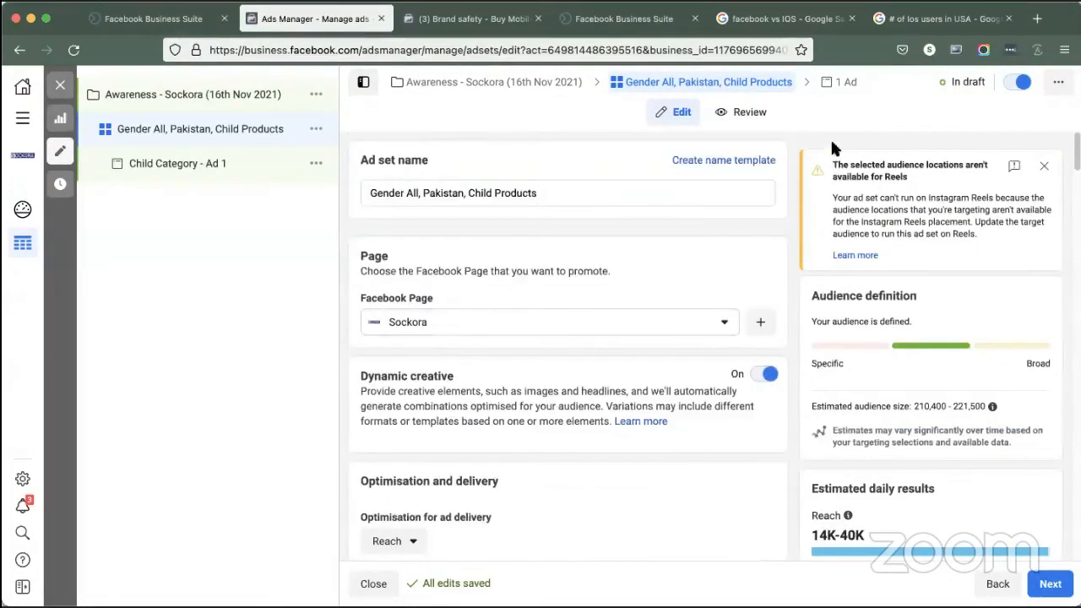
Step: Close the ad set editor and open the Child Category - Ad 1 ad for editing
{"action": "scroll", "coordinate": [507, 422], "scroll_direction": "down", "scroll_amount": 10}
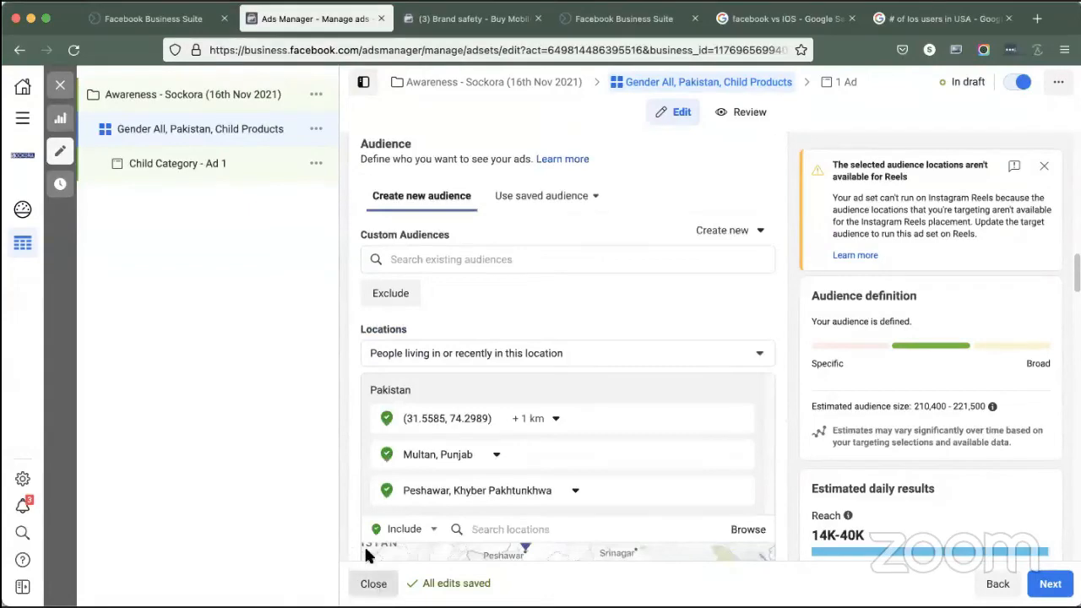
{"action": "left_click", "coordinate": [373, 582]}
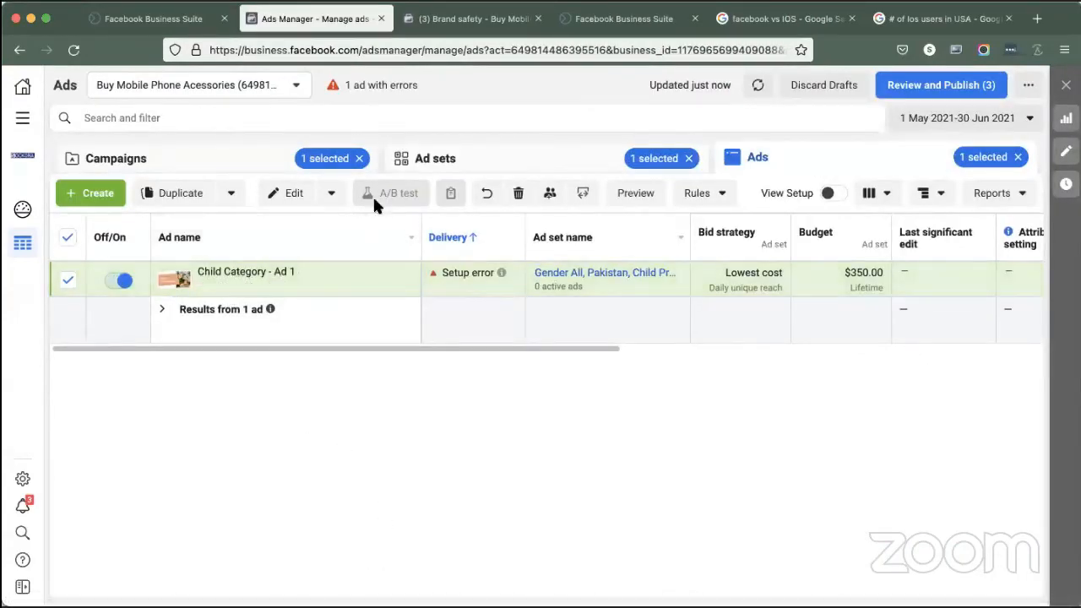
{"action": "left_click", "coordinate": [301, 290]}
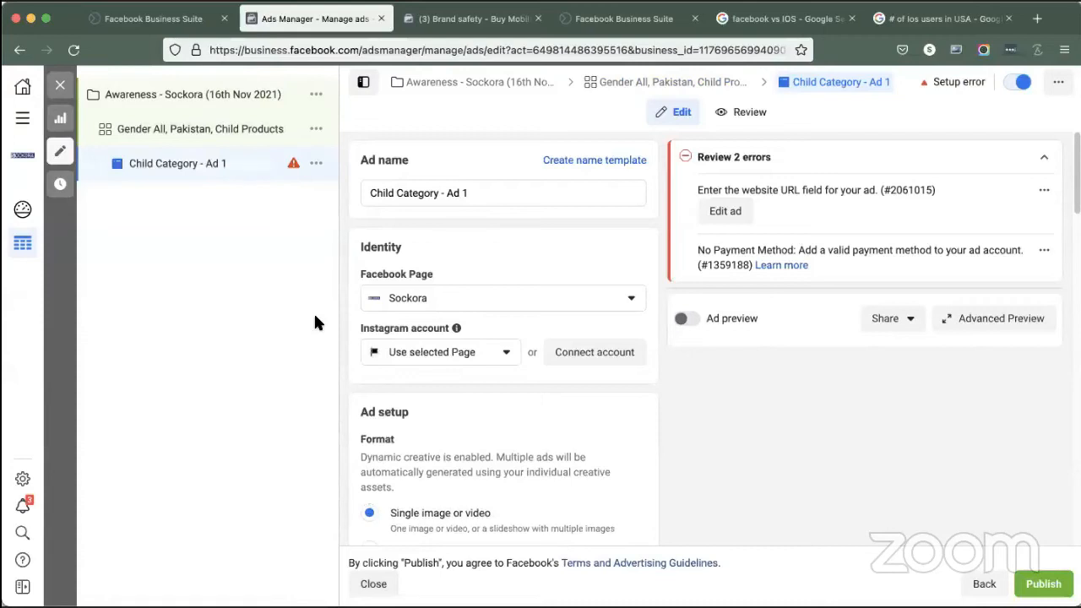
{"action": "scroll", "coordinate": [544, 344], "scroll_direction": "down", "scroll_amount": 2}
{"action": "scroll", "coordinate": [543, 345], "scroll_direction": "up", "scroll_amount": 2}
Step: Check the ad's name, its Facebook Page and the options available for its Instagram account
{"action": "left_click", "coordinate": [510, 191]}
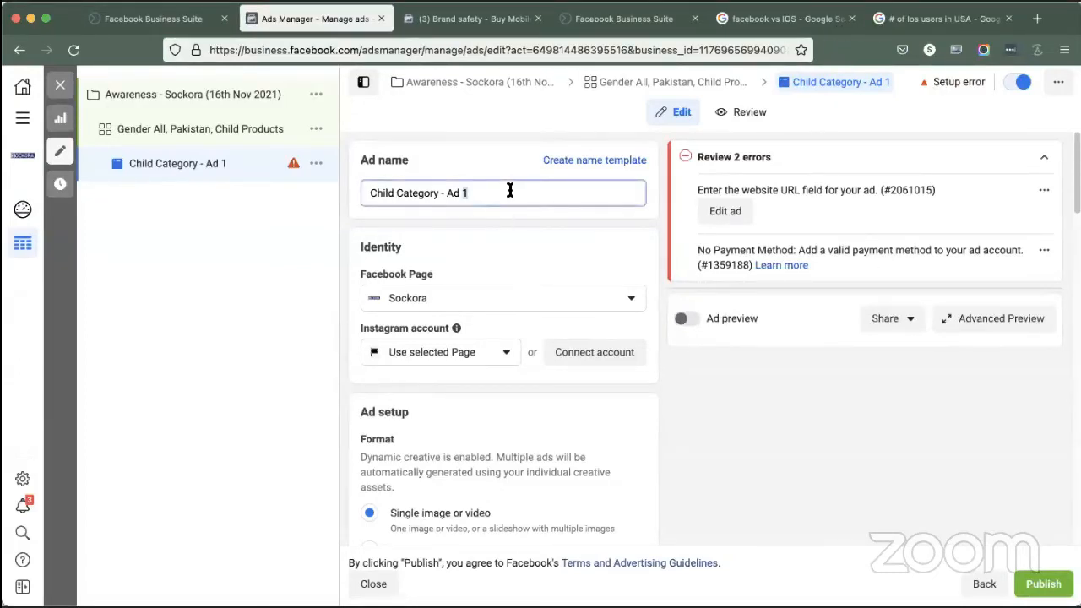
{"action": "left_click", "coordinate": [409, 223]}
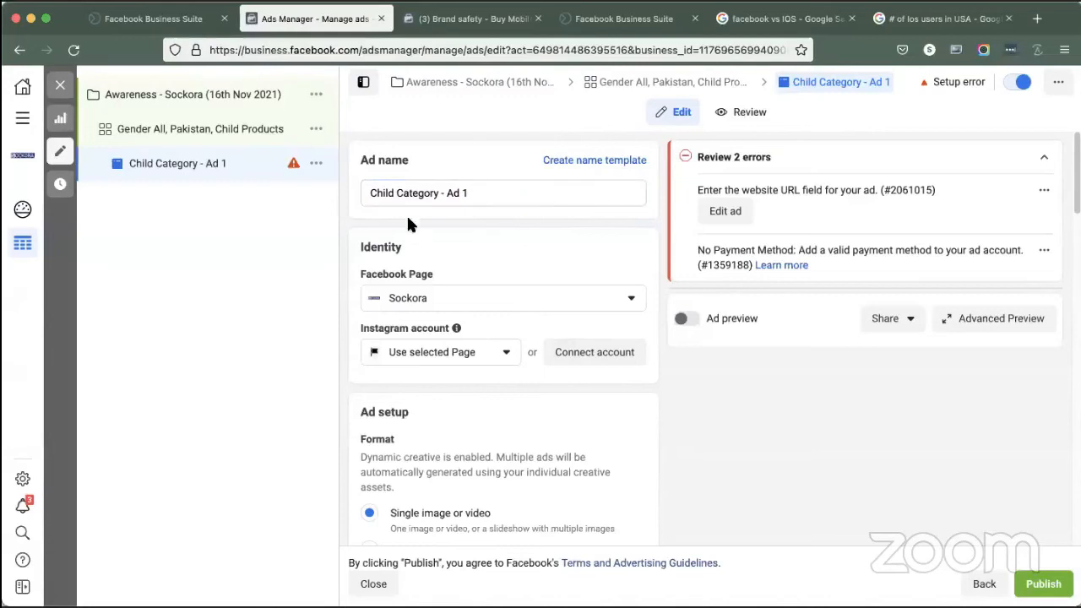
{"action": "left_click", "coordinate": [531, 303]}
{"action": "left_click", "coordinate": [461, 441]}
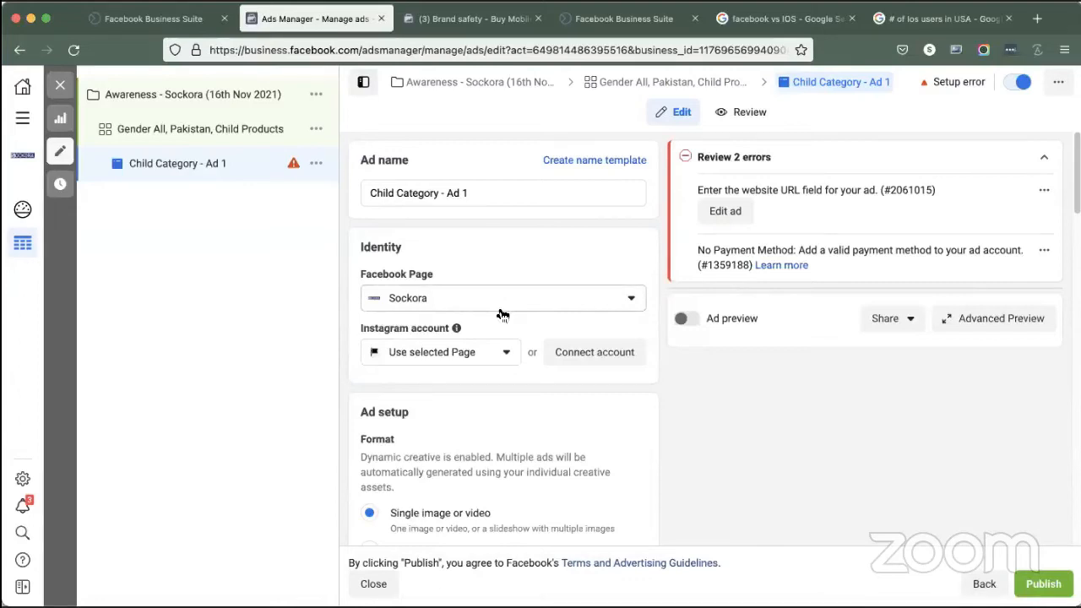
{"action": "left_click", "coordinate": [481, 362]}
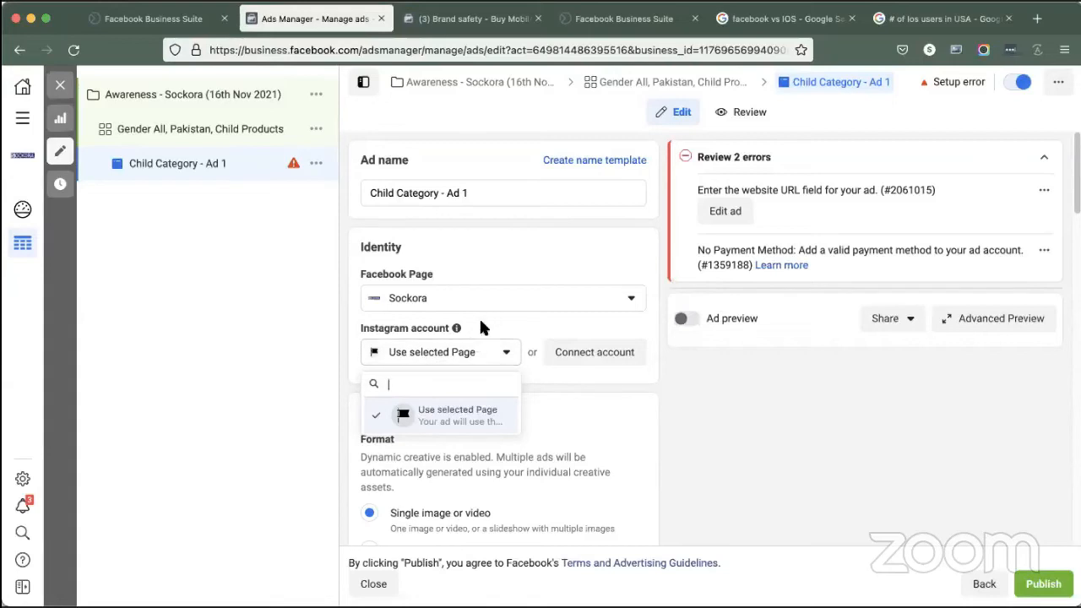
{"action": "left_click", "coordinate": [504, 322]}
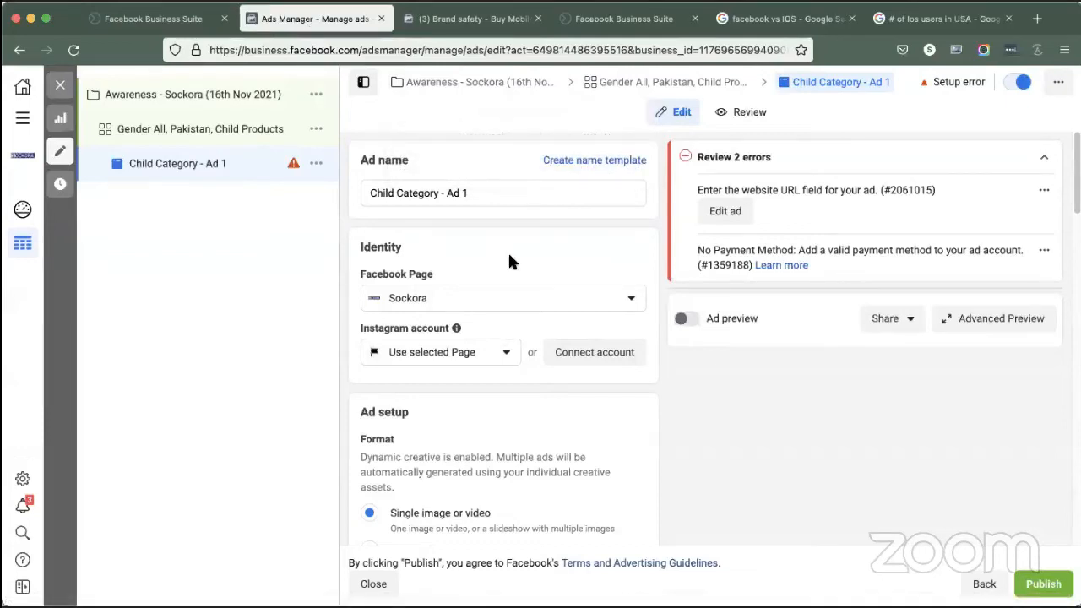
{"action": "left_click", "coordinate": [458, 354]}
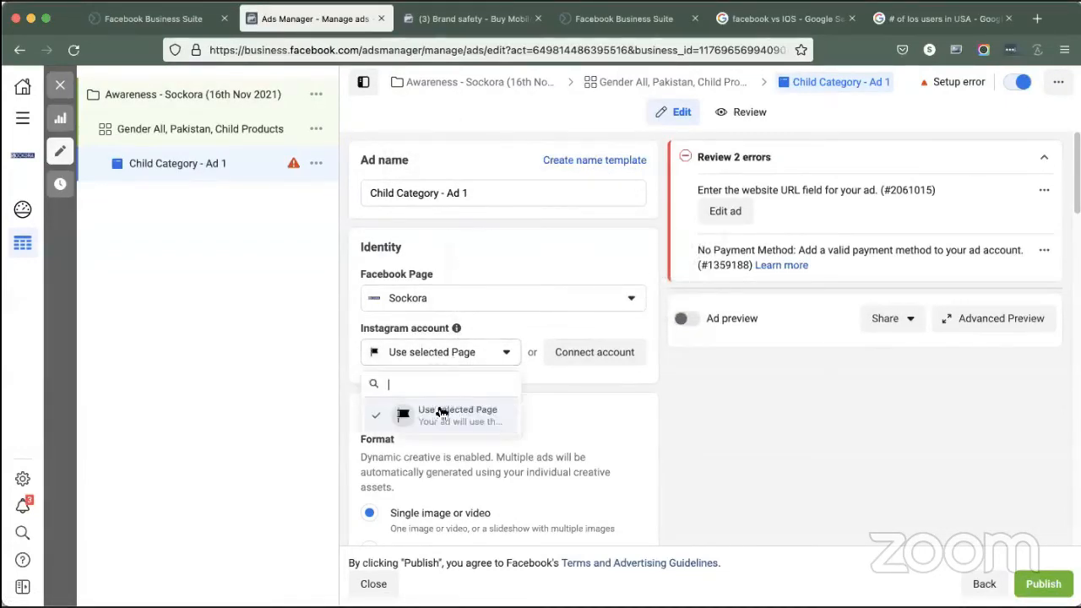
{"action": "left_click", "coordinate": [430, 411]}
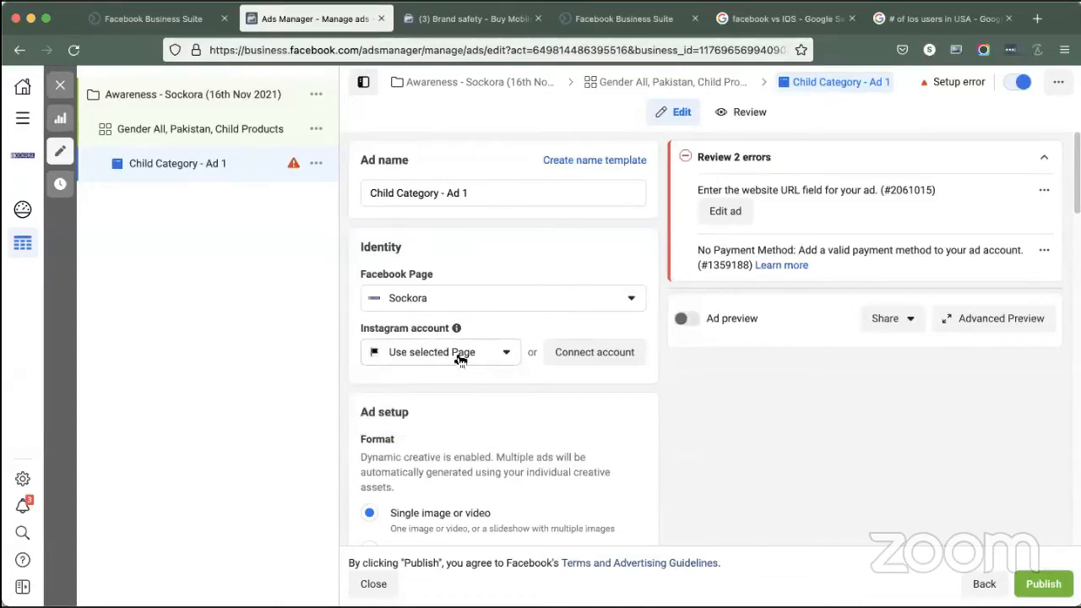
{"action": "left_click", "coordinate": [458, 363]}
{"action": "left_click", "coordinate": [443, 412]}
{"action": "left_click", "coordinate": [485, 363]}
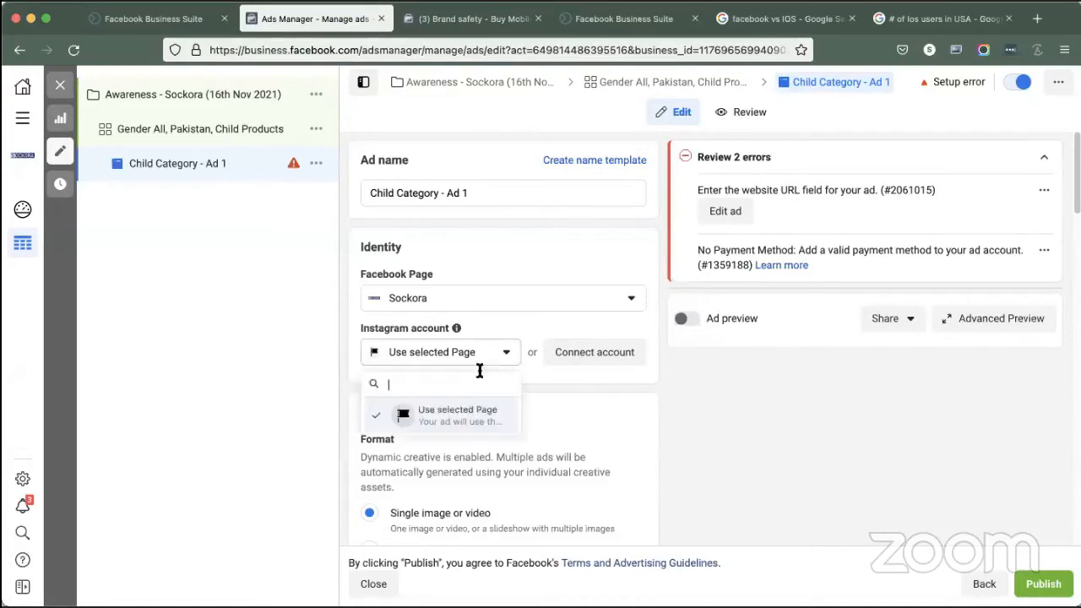
Step: Set the ad format to Carousel in the ad setup
{"action": "scroll", "coordinate": [452, 371], "scroll_direction": "down", "scroll_amount": 2}
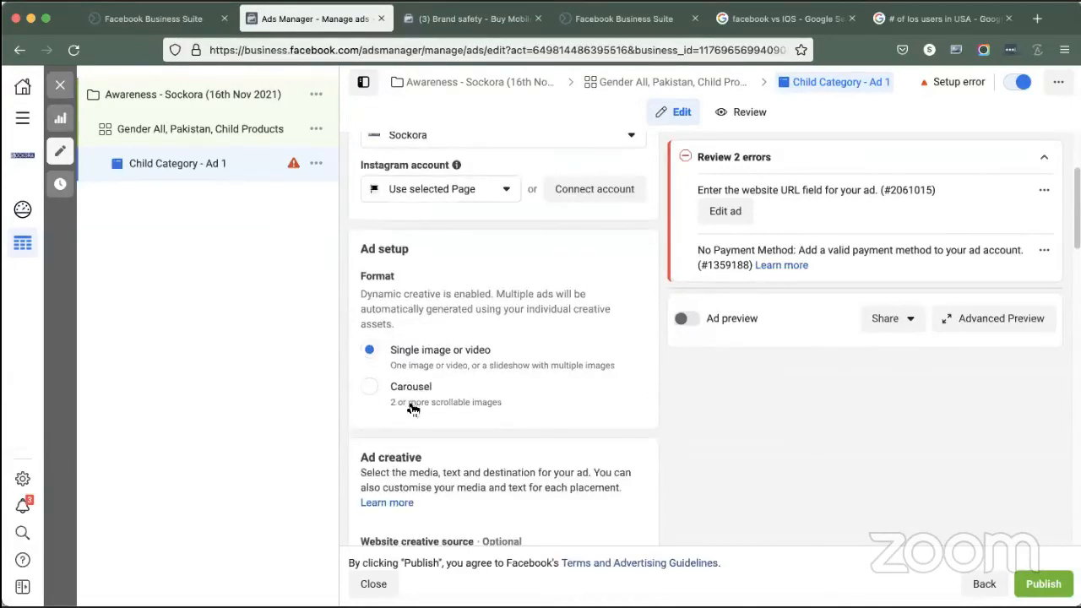
{"action": "scroll", "coordinate": [403, 356], "scroll_direction": "down", "scroll_amount": 2}
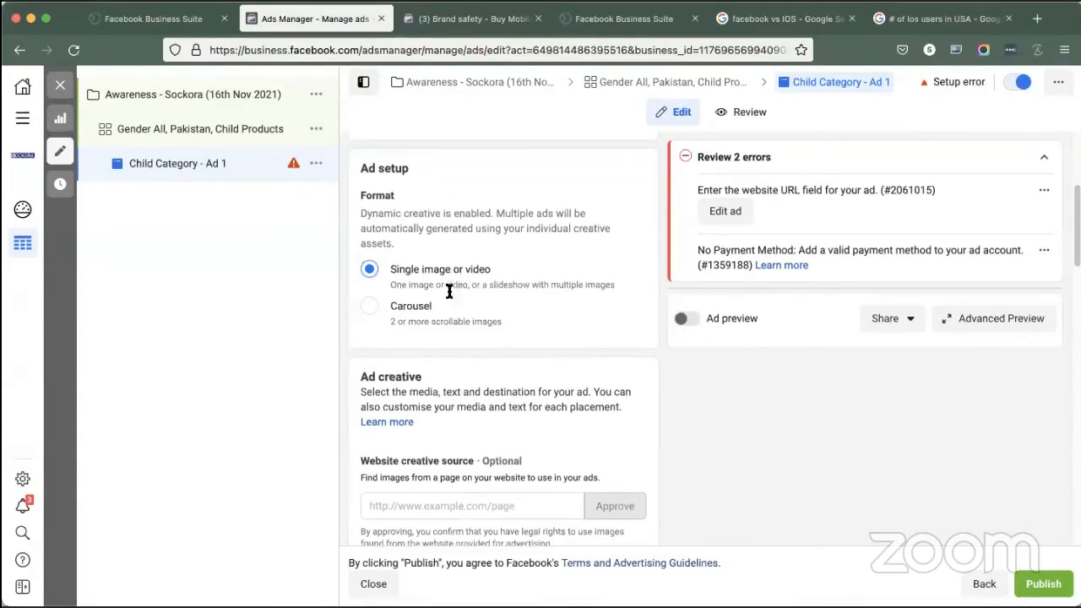
{"action": "scroll", "coordinate": [460, 334], "scroll_direction": "down", "scroll_amount": 3}
{"action": "scroll", "coordinate": [461, 338], "scroll_direction": "up", "scroll_amount": 3}
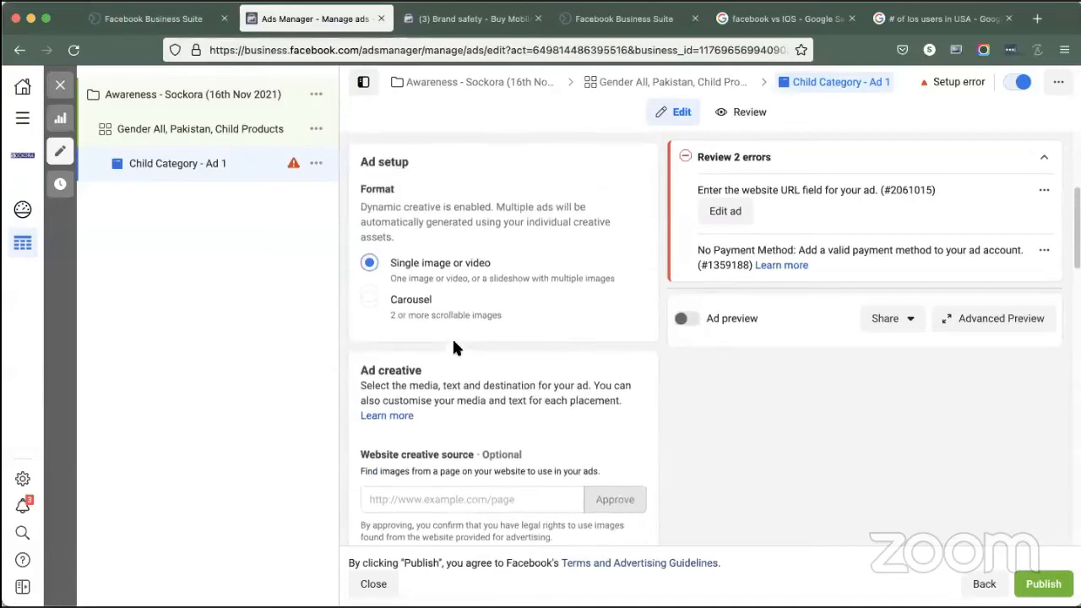
{"action": "left_click", "coordinate": [398, 302]}
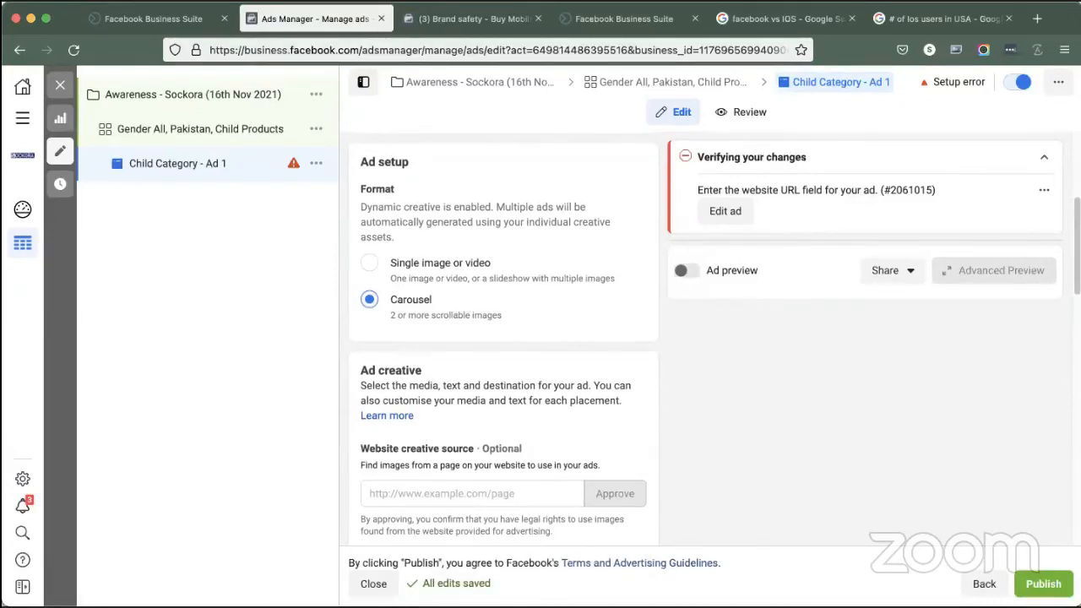
{"action": "mouse_move", "coordinate": [212, 345]}
{"action": "left_mouse_down"}
{"action": "mouse_move", "coordinate": [234, 377]}
{"action": "mouse_move", "coordinate": [252, 368]}
{"action": "left_mouse_up"}
{"action": "left_click_drag", "start_coordinate": [275, 250], "coordinate": [356, 367]}
{"action": "mouse_move", "coordinate": [380, 244]}
{"action": "left_mouse_down"}
{"action": "mouse_move", "coordinate": [424, 358]}
{"action": "mouse_move", "coordinate": [477, 368]}
{"action": "left_mouse_up"}
{"action": "left_click_drag", "start_coordinate": [504, 248], "coordinate": [632, 365]}
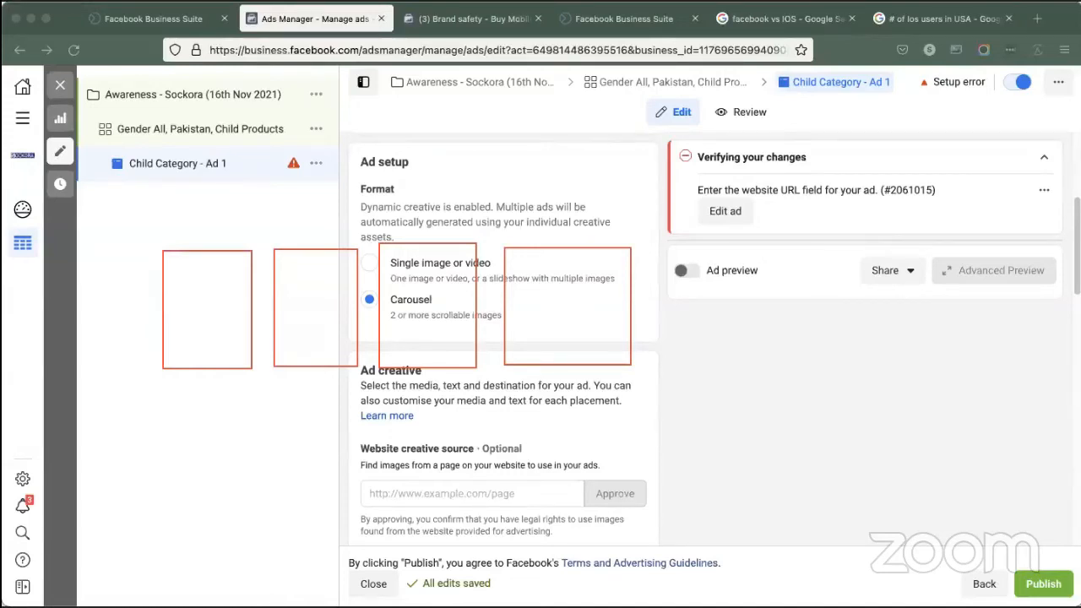
{"action": "left_click_drag", "start_coordinate": [150, 313], "coordinate": [89, 314]}
{"action": "left_click_drag", "start_coordinate": [644, 300], "coordinate": [727, 299]}
Step: Add the 540 × 540 socks picture from the Page images to the ad creative
{"action": "scroll", "coordinate": [699, 442], "scroll_direction": "down", "scroll_amount": 3}
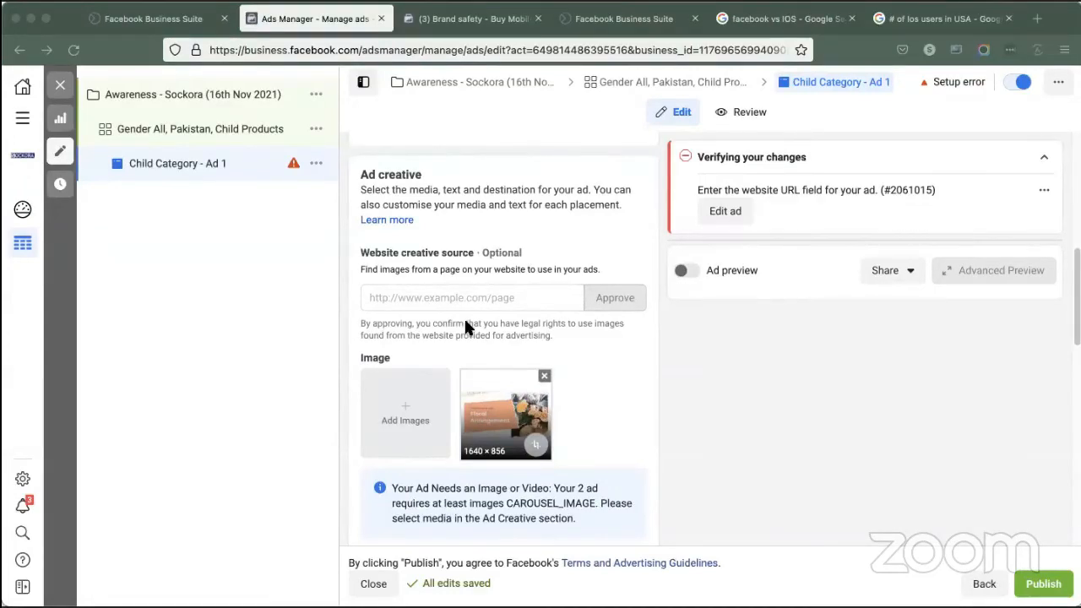
{"action": "scroll", "coordinate": [507, 321], "scroll_direction": "up", "scroll_amount": 2}
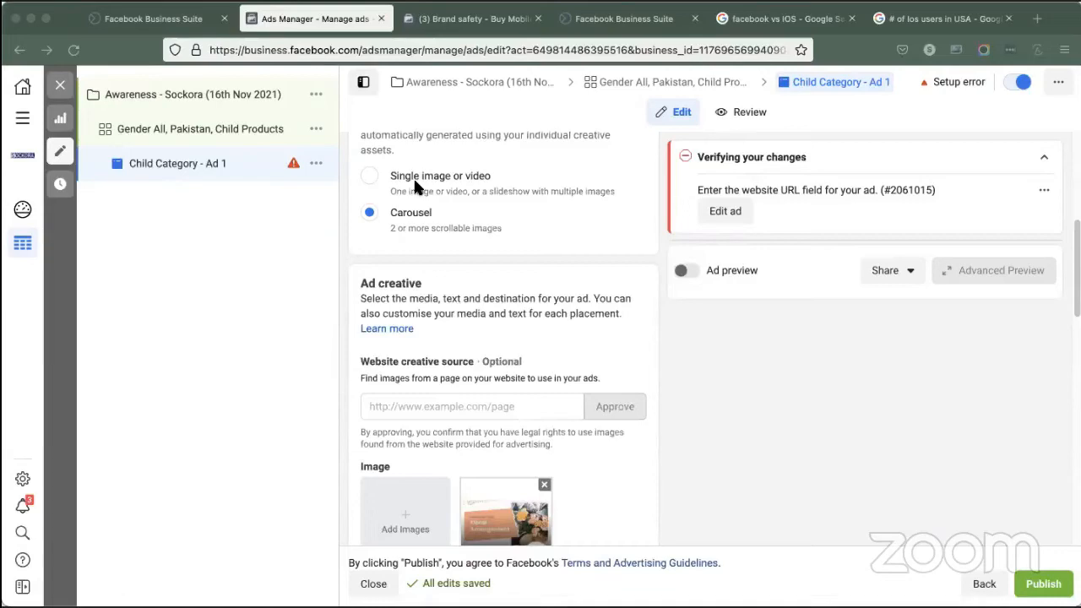
{"action": "scroll", "coordinate": [425, 309], "scroll_direction": "down", "scroll_amount": 3}
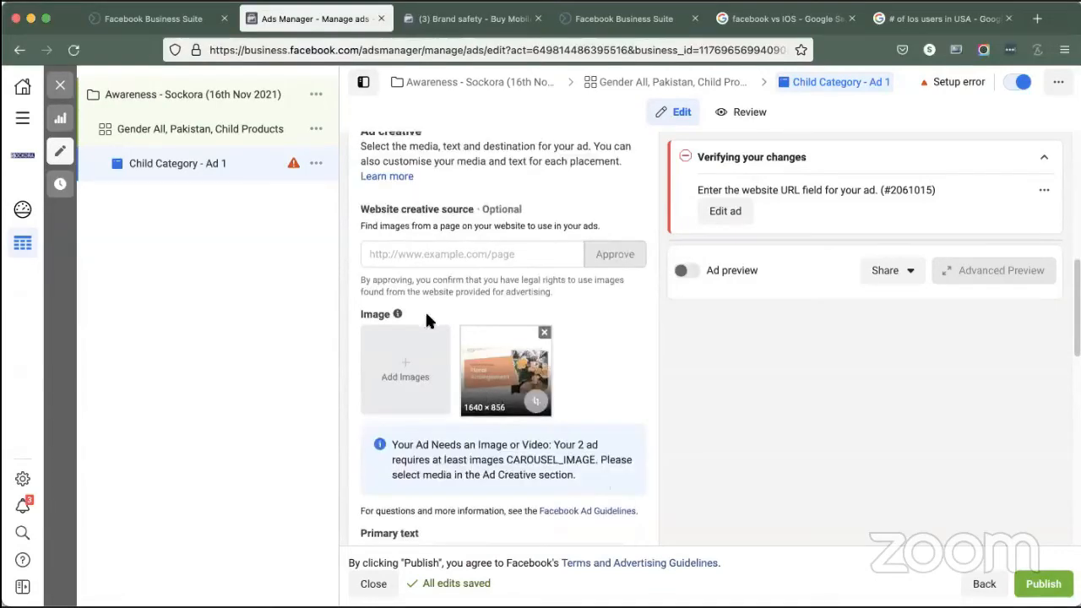
{"action": "left_click", "coordinate": [399, 376]}
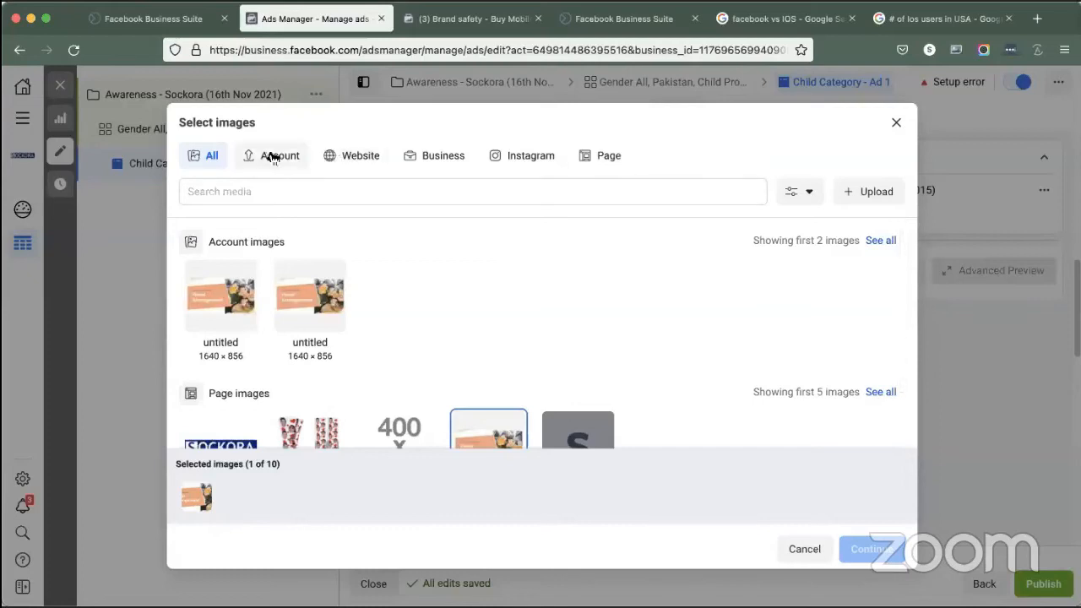
{"action": "scroll", "coordinate": [399, 318], "scroll_direction": "down", "scroll_amount": 2}
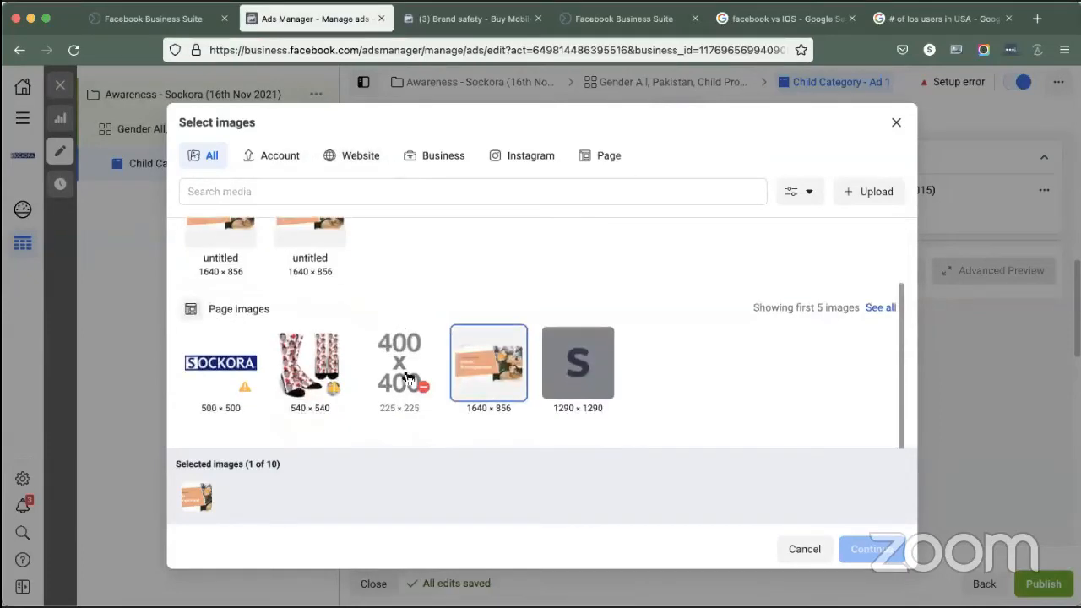
{"action": "scroll", "coordinate": [405, 375], "scroll_direction": "up", "scroll_amount": 2}
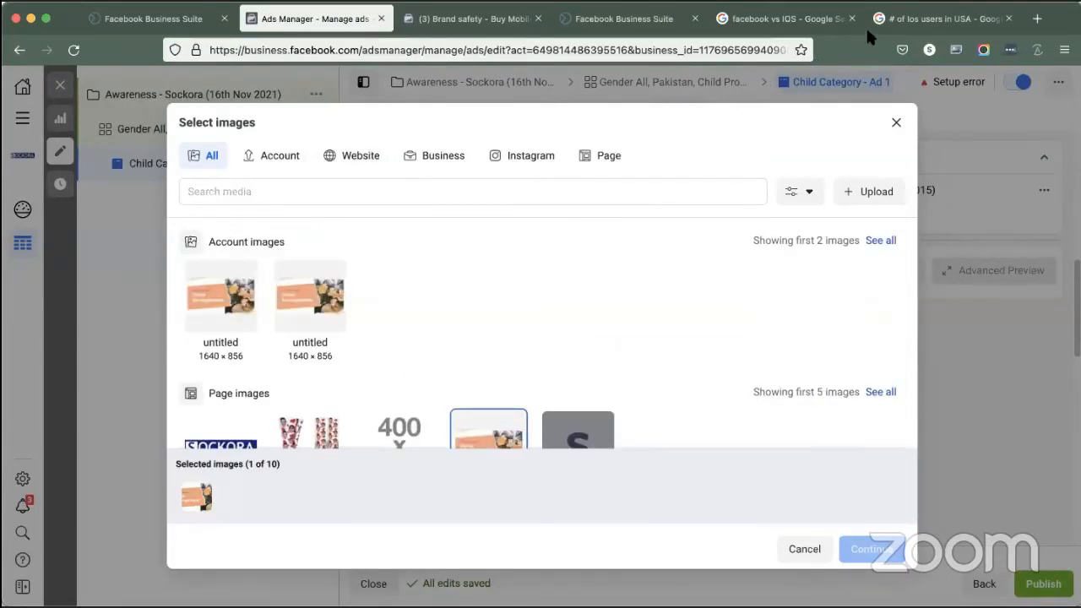
{"action": "left_click", "coordinate": [314, 431]}
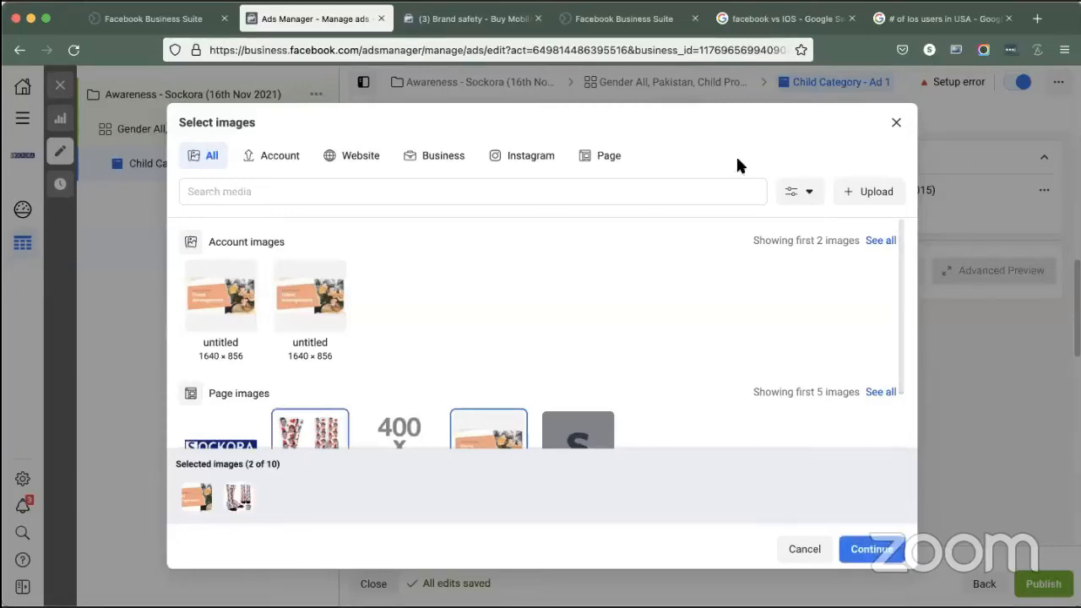
{"action": "left_click", "coordinate": [871, 549]}
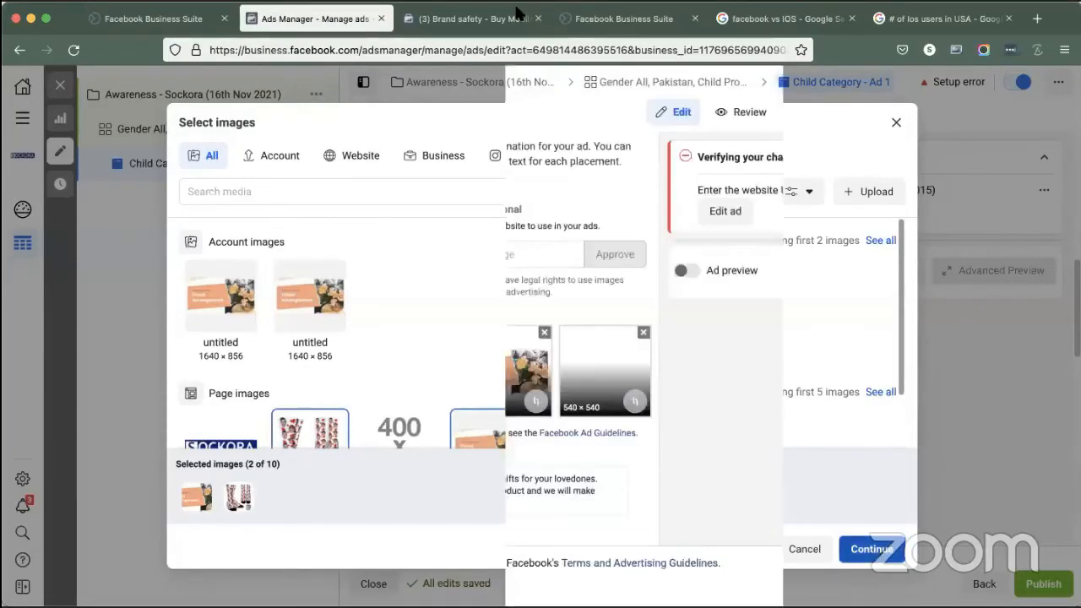
Step: Remove the 1640 × 856 image from the ad creative and add the 500 × 500 Sockora logo from the Page images
{"action": "left_click", "coordinate": [545, 334]}
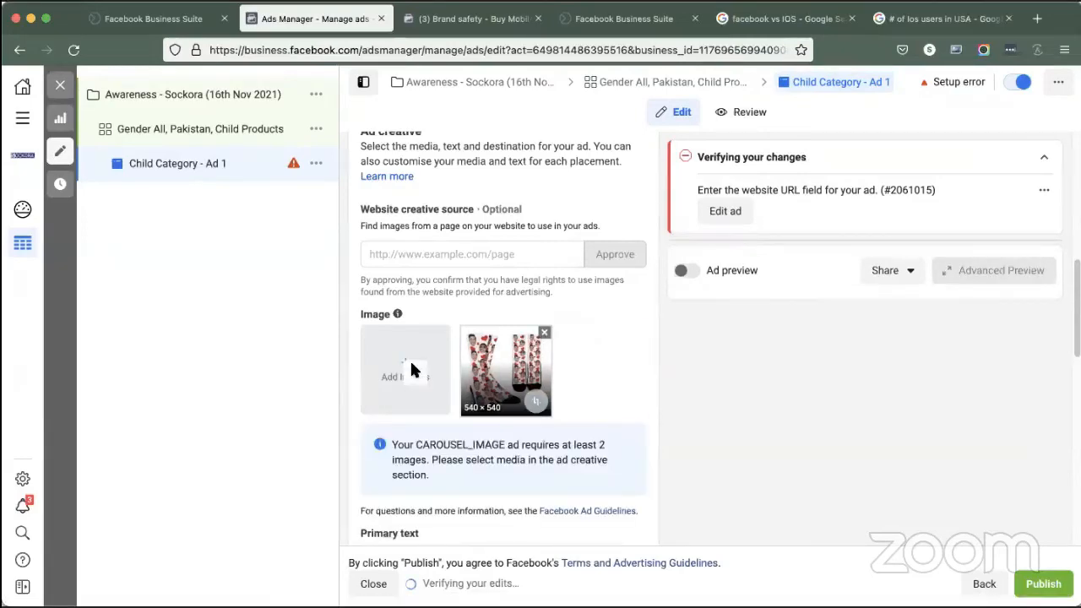
{"action": "left_click", "coordinate": [409, 359]}
{"action": "scroll", "coordinate": [301, 338], "scroll_direction": "down", "scroll_amount": 2}
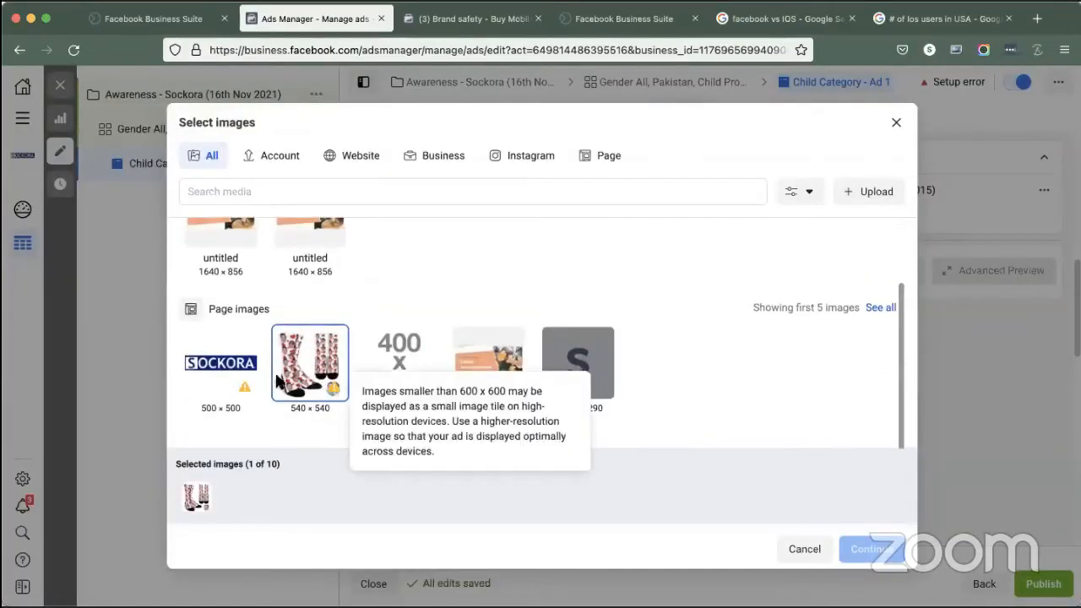
{"action": "left_click", "coordinate": [220, 363]}
{"action": "left_click", "coordinate": [872, 549]}
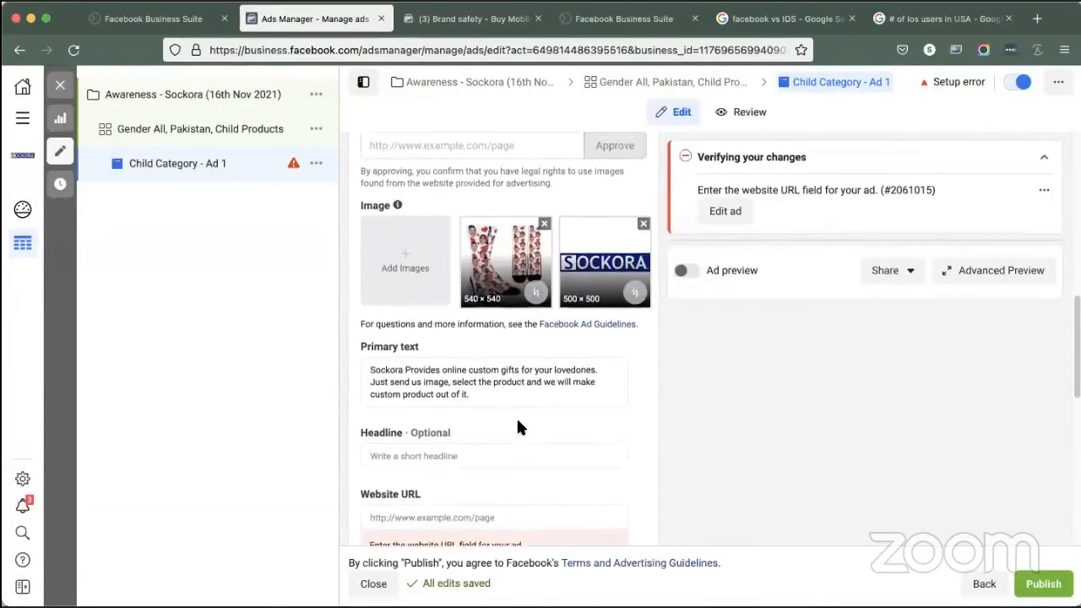
{"action": "scroll", "coordinate": [519, 426], "scroll_direction": "up", "scroll_amount": 1}
{"action": "left_click", "coordinate": [403, 308]}
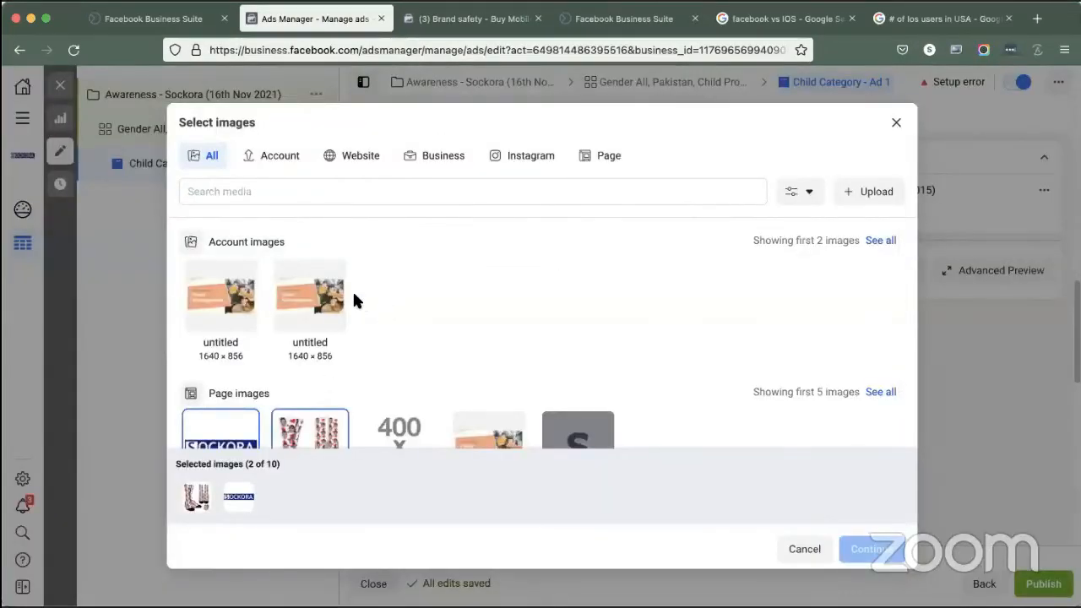
{"action": "left_click", "coordinate": [864, 189]}
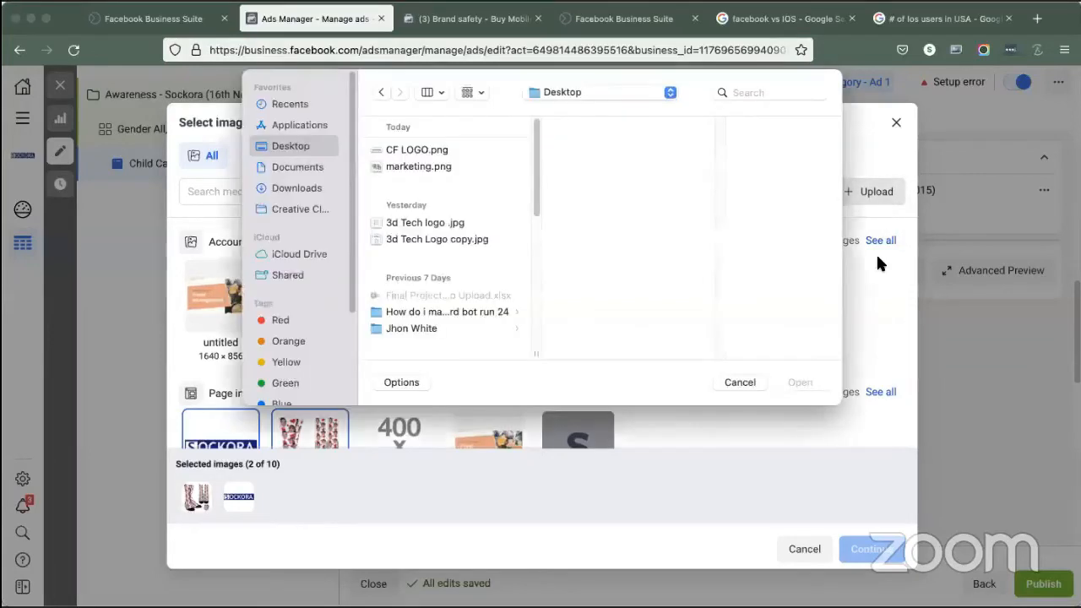
{"action": "key", "text": "Escape"}
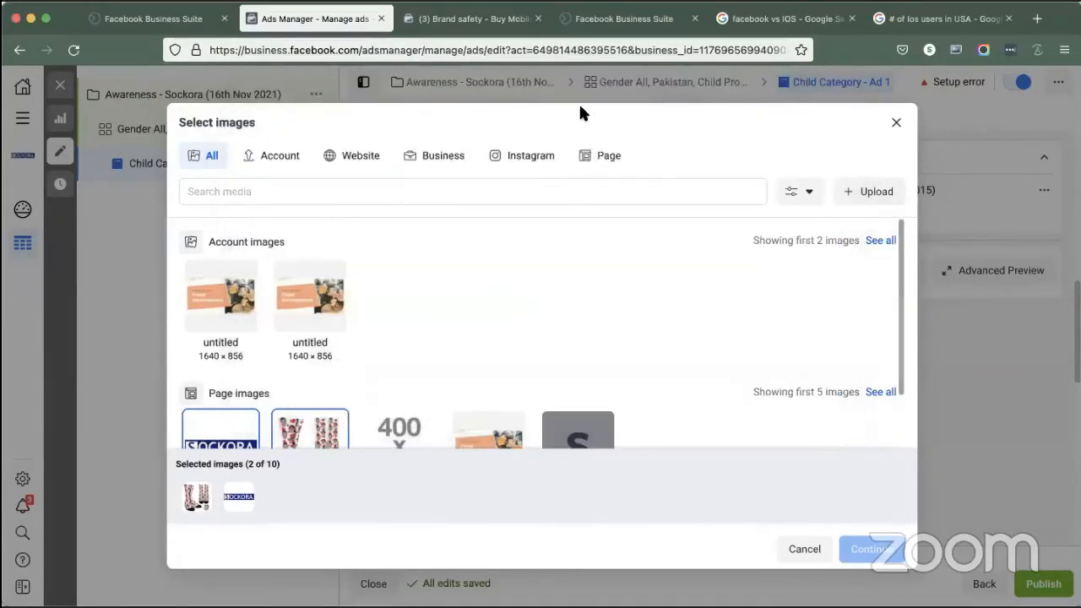
{"action": "left_click", "coordinate": [798, 549]}
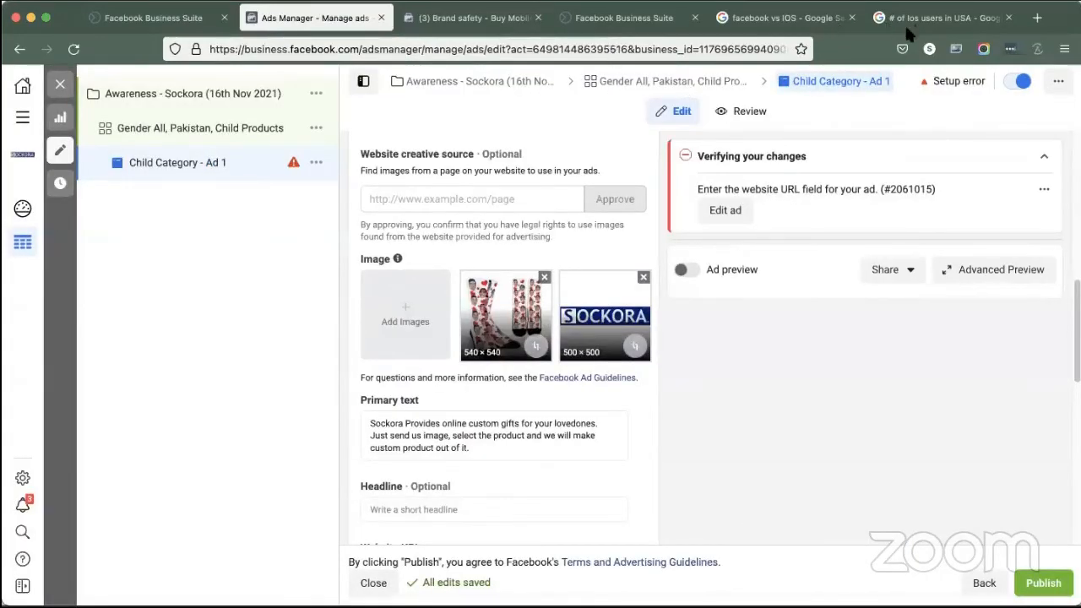
{"action": "scroll", "coordinate": [377, 375], "scroll_direction": "up", "scroll_amount": 2}
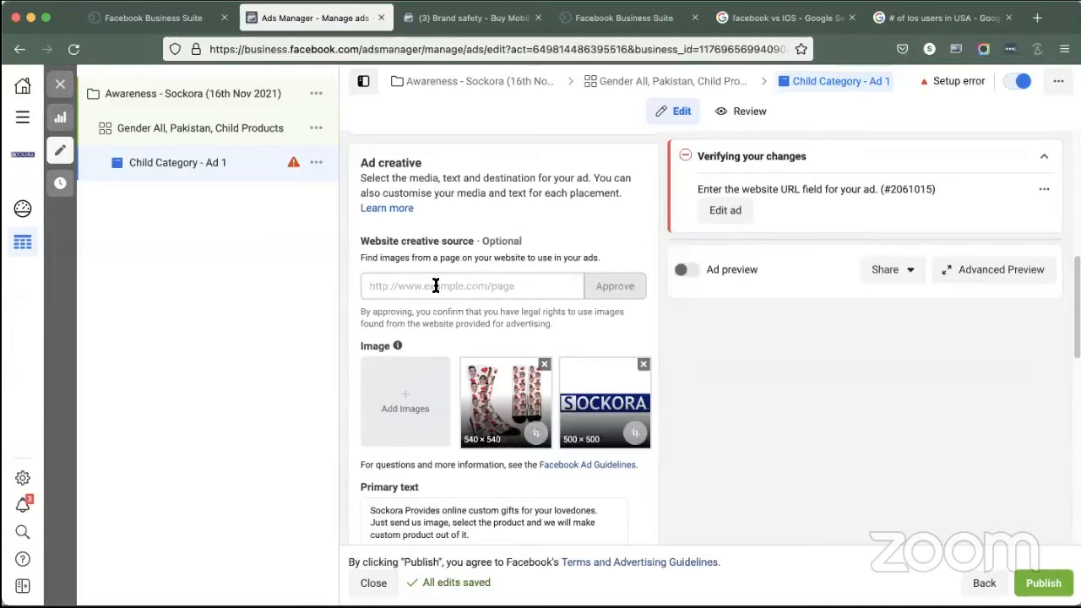
{"action": "left_click", "coordinate": [436, 285]}
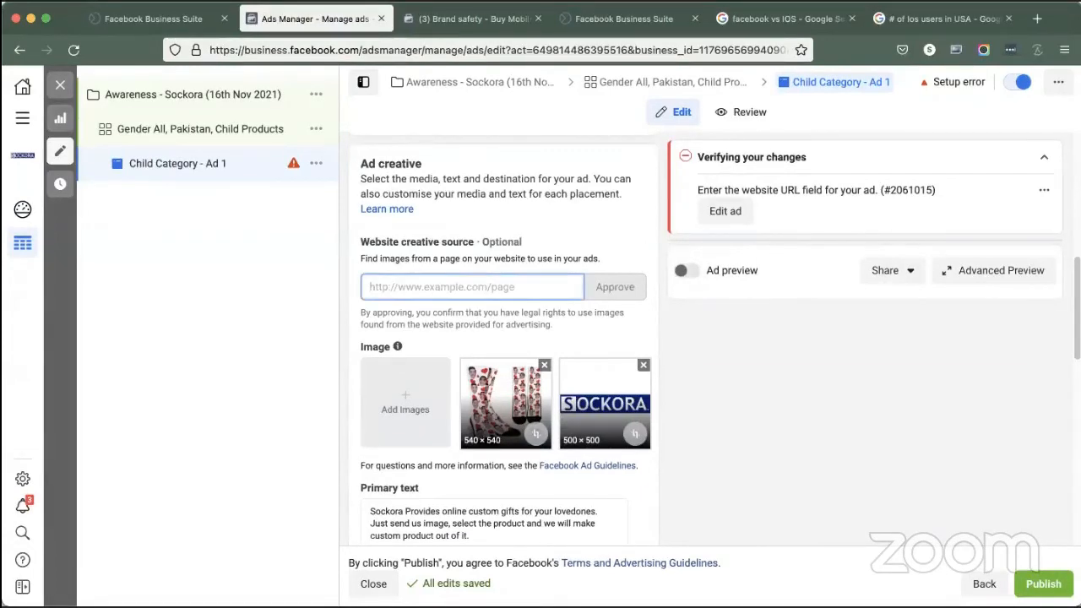
{"action": "type", "text": "https://eatpakistanfood.com"}
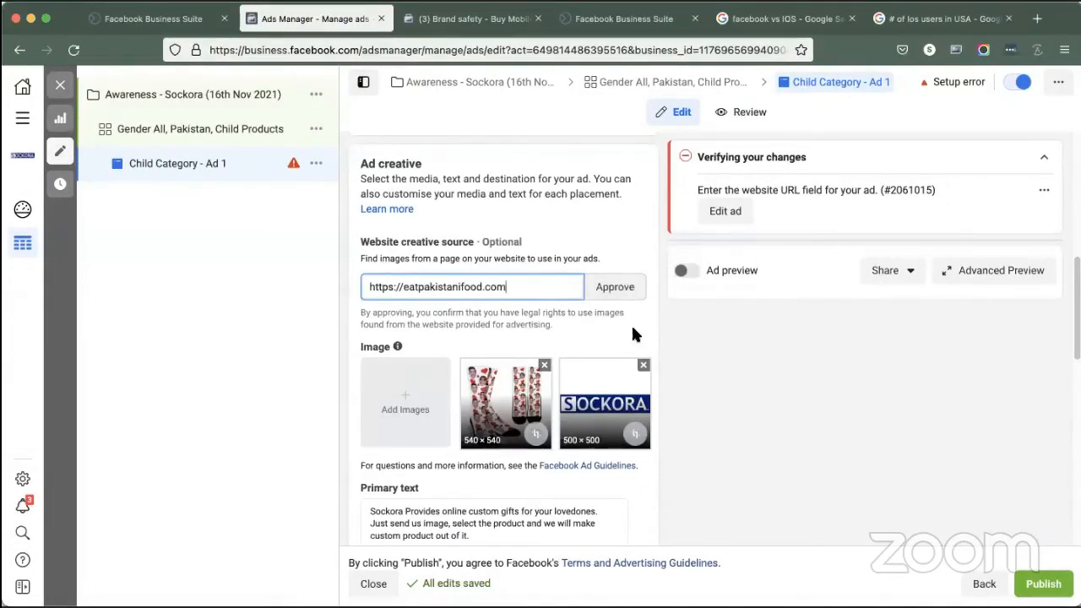
{"action": "left_click", "coordinate": [615, 287]}
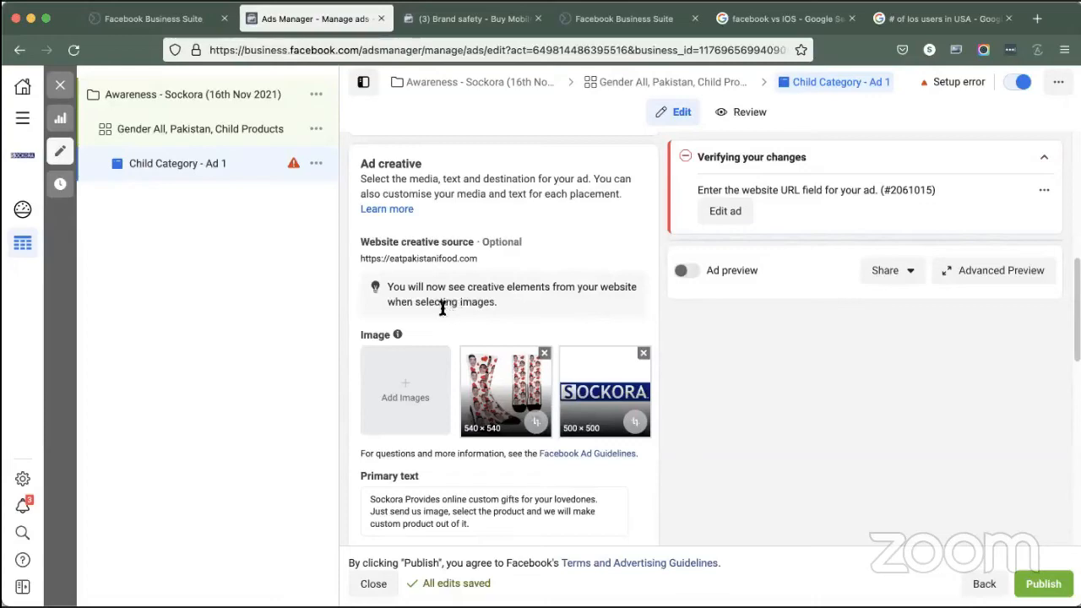
Step: Add the Drinks, Balochistan, Salads and Fastfood website images to the ad creative
{"action": "left_click", "coordinate": [368, 396]}
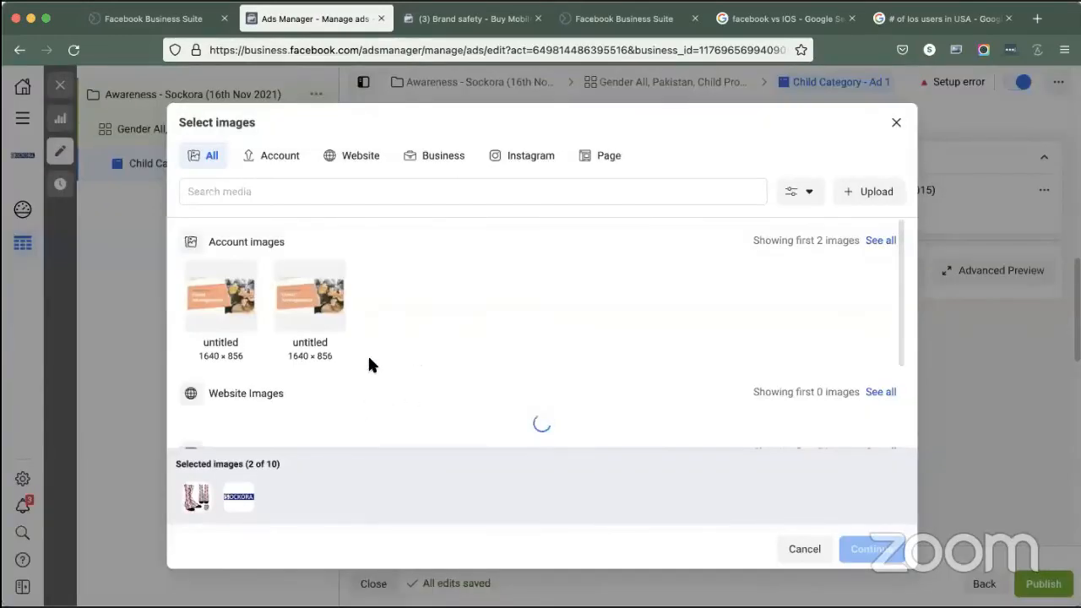
{"action": "scroll", "coordinate": [372, 361], "scroll_direction": "down", "scroll_amount": 3}
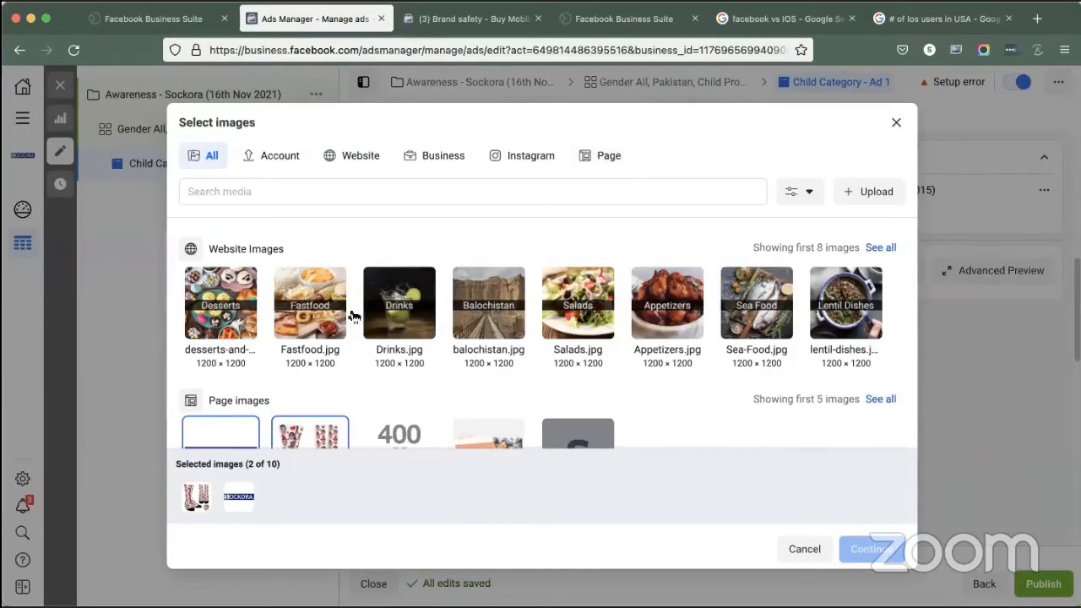
{"action": "left_click", "coordinate": [399, 327]}
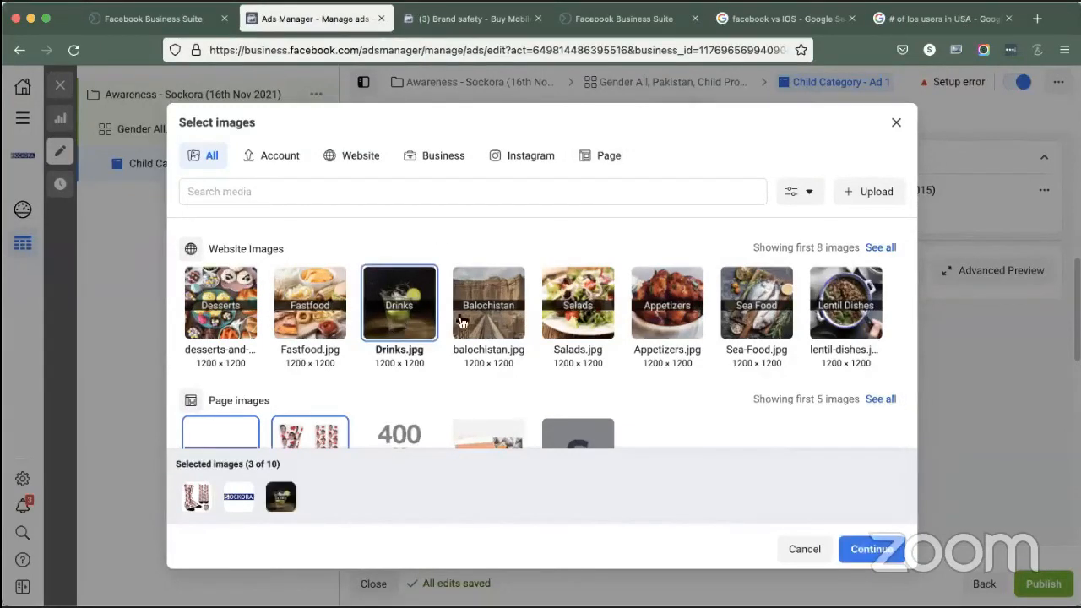
{"action": "left_click", "coordinate": [493, 328]}
{"action": "left_click", "coordinate": [572, 324]}
{"action": "left_click", "coordinate": [324, 317]}
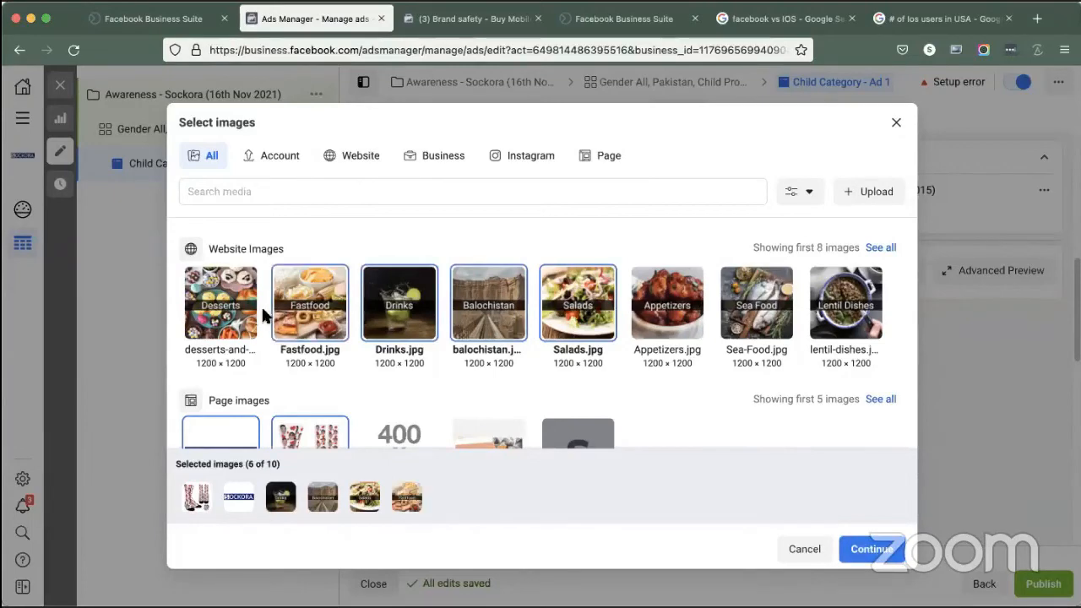
{"action": "left_click", "coordinate": [854, 558]}
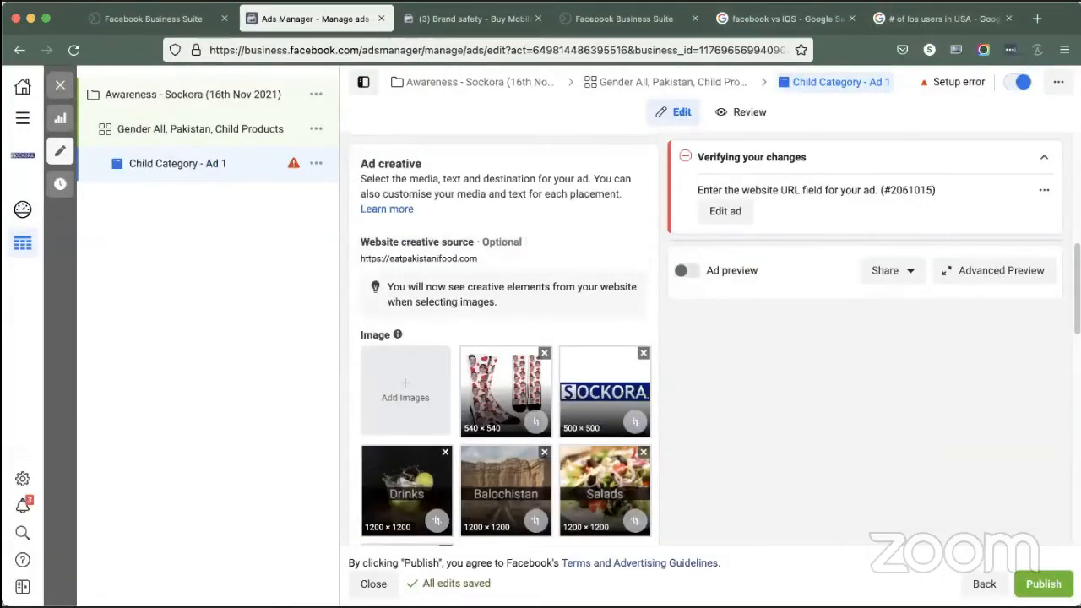
Step: Switch the ad format to Single image or video
{"action": "scroll", "coordinate": [462, 324], "scroll_direction": "down", "scroll_amount": 2}
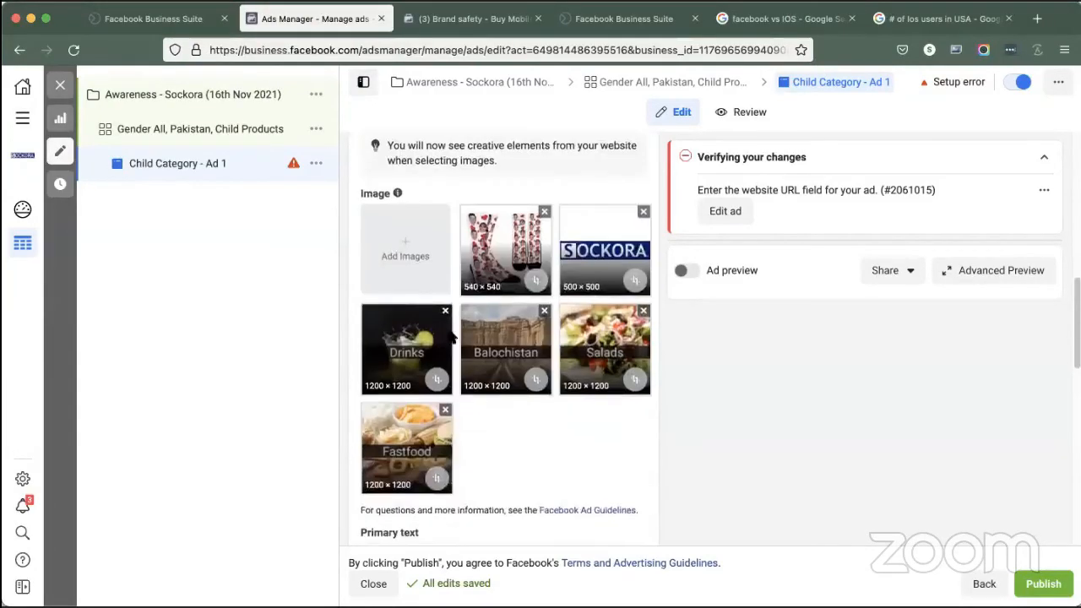
{"action": "scroll", "coordinate": [465, 340], "scroll_direction": "down", "scroll_amount": 2}
{"action": "scroll", "coordinate": [475, 302], "scroll_direction": "up", "scroll_amount": 4}
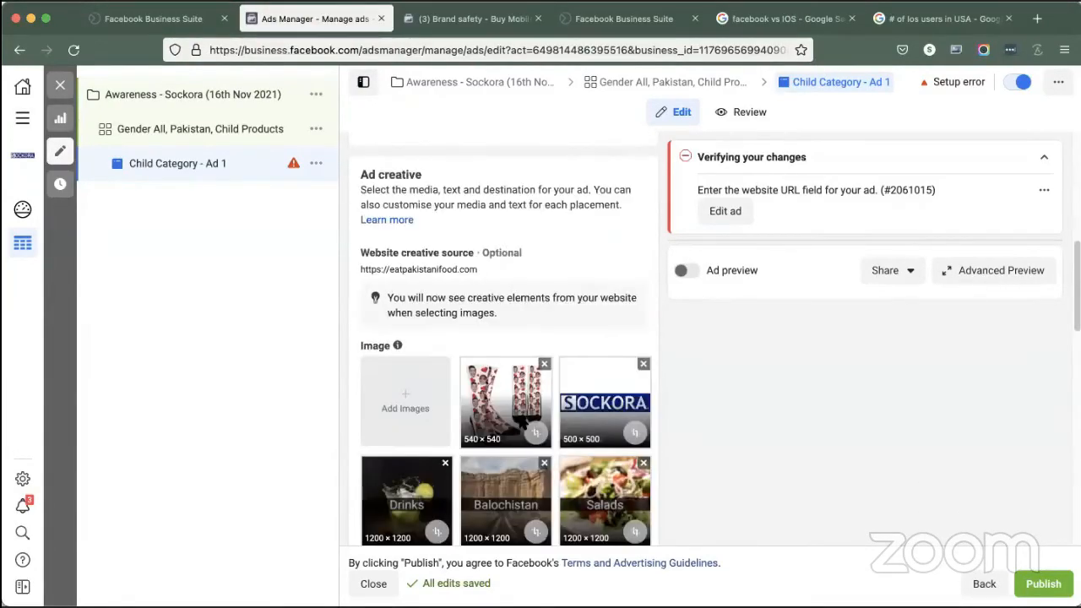
{"action": "scroll", "coordinate": [488, 320], "scroll_direction": "up", "scroll_amount": 2}
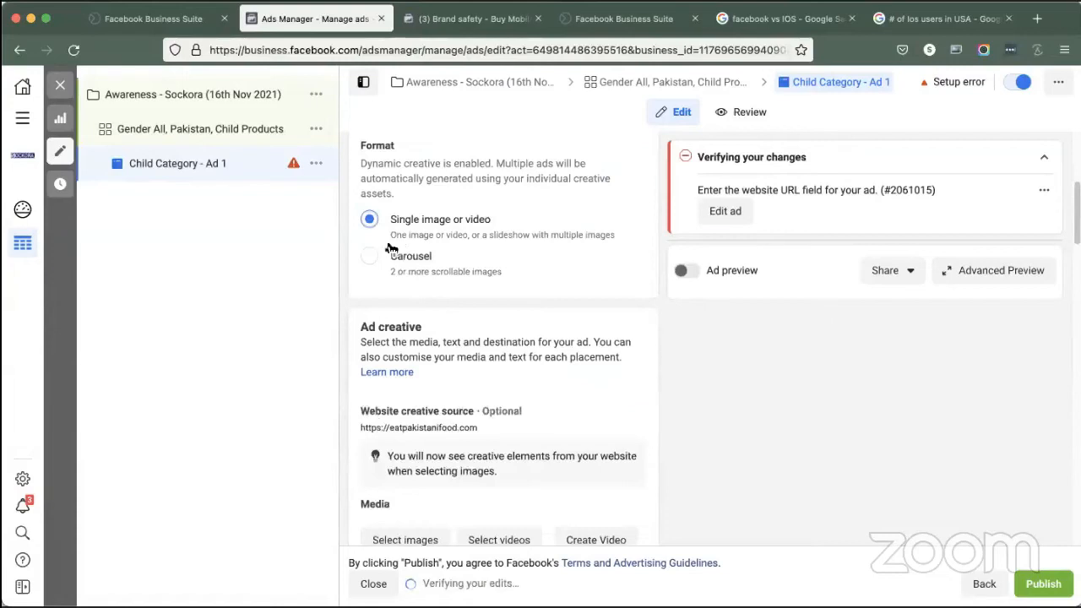
Step: Remove all the socks, logo and website images from the ad creative's media
{"action": "scroll", "coordinate": [471, 279], "scroll_direction": "down", "scroll_amount": 3}
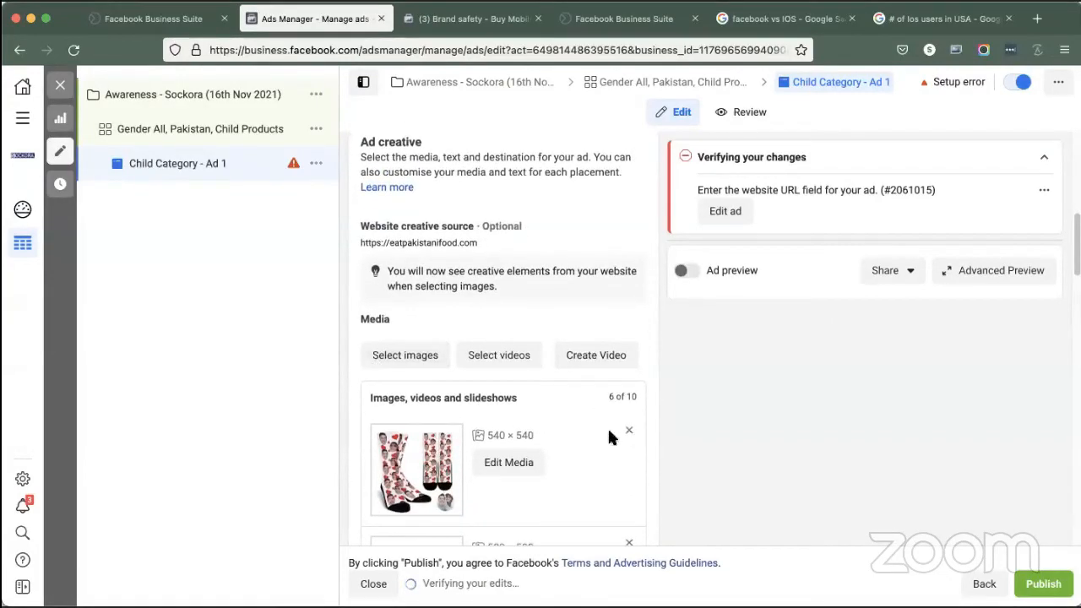
{"action": "scroll", "coordinate": [607, 425], "scroll_direction": "down", "scroll_amount": 2}
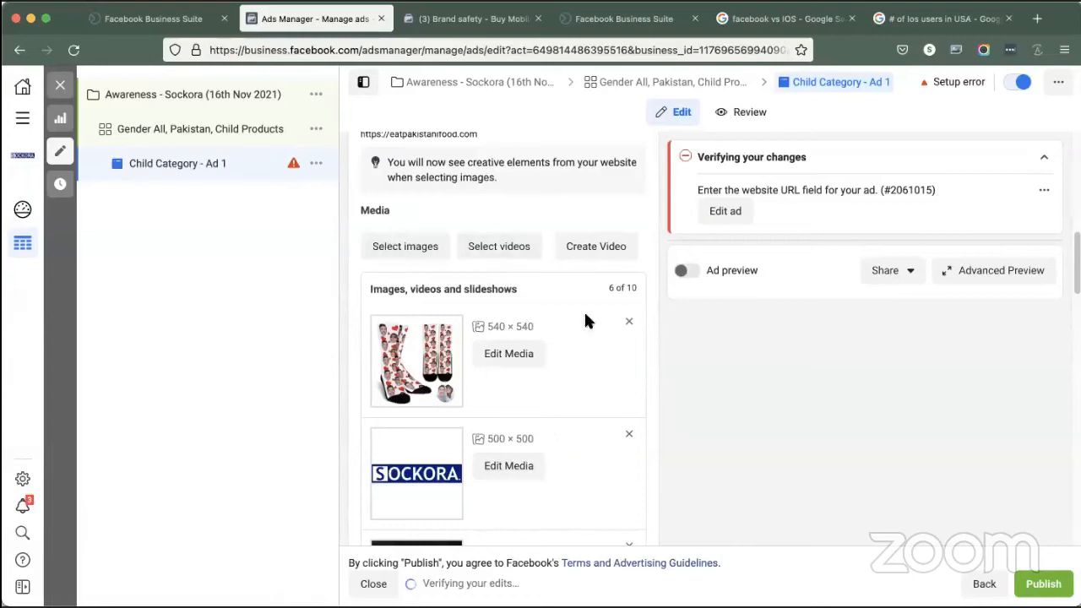
{"action": "left_click", "coordinate": [629, 323]}
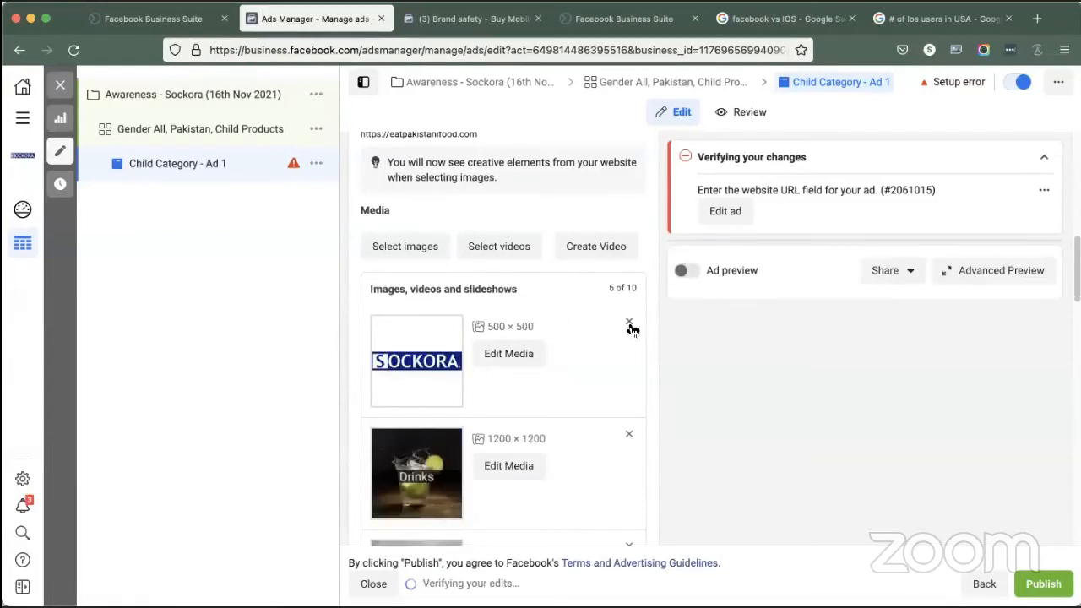
{"action": "left_click", "coordinate": [629, 323]}
{"action": "left_click", "coordinate": [629, 323]}
{"action": "left_click", "coordinate": [630, 323]}
{"action": "left_click", "coordinate": [629, 323]}
{"action": "left_click", "coordinate": [629, 322]}
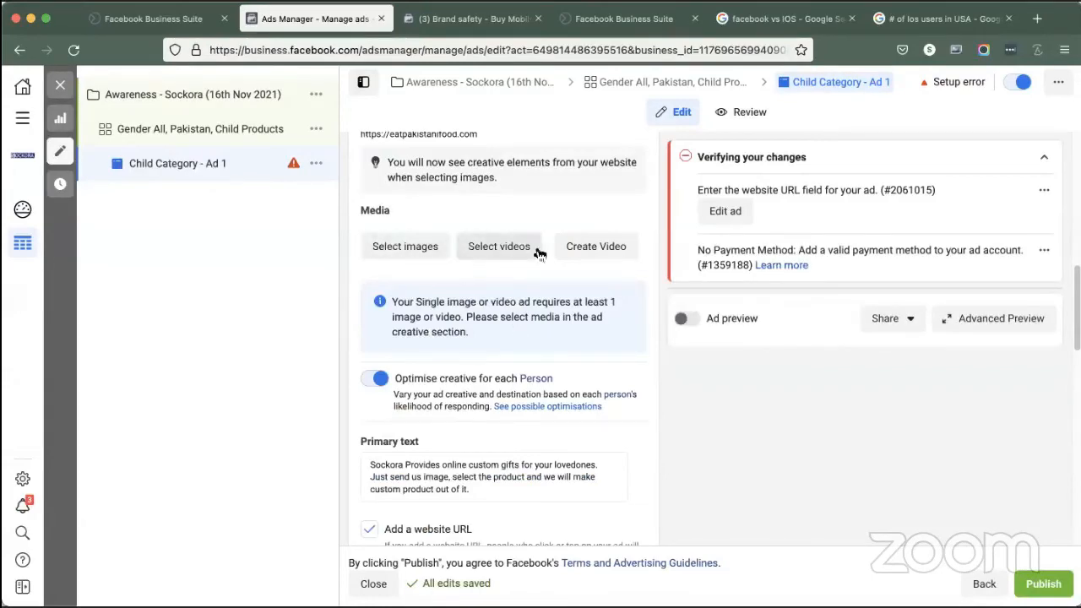
Step: Open video creation for the ad and compare the square and vertical video templates
{"action": "left_click", "coordinate": [593, 248]}
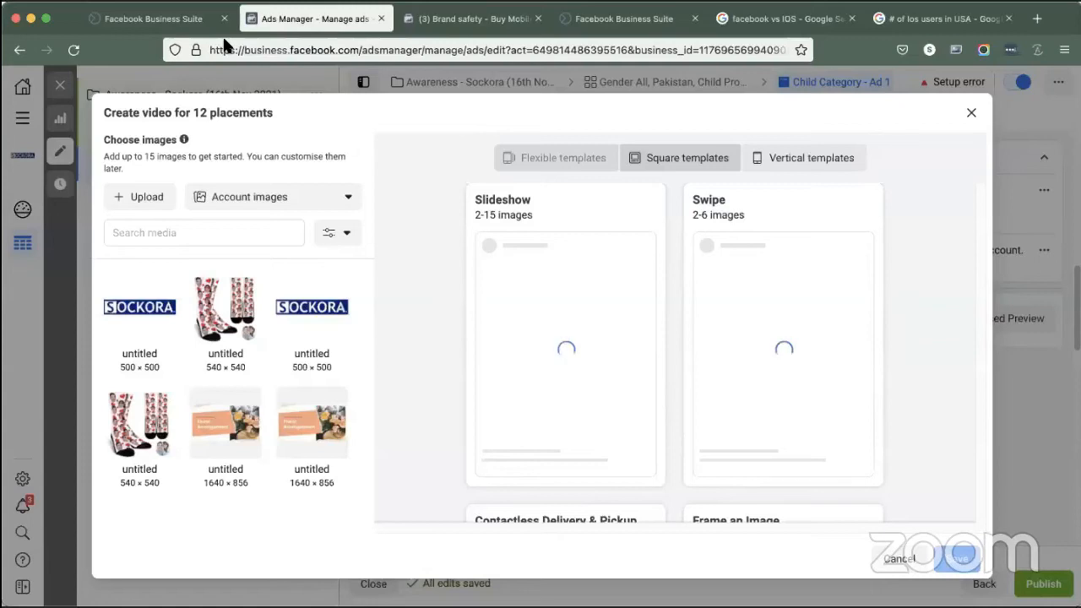
{"action": "left_click", "coordinate": [800, 160]}
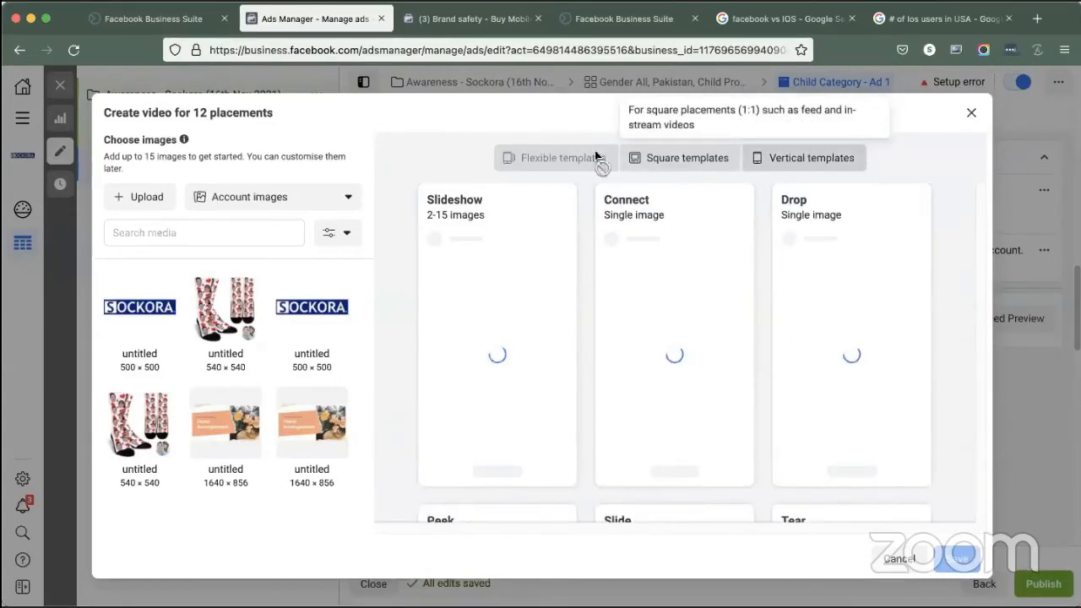
{"action": "left_click", "coordinate": [663, 160]}
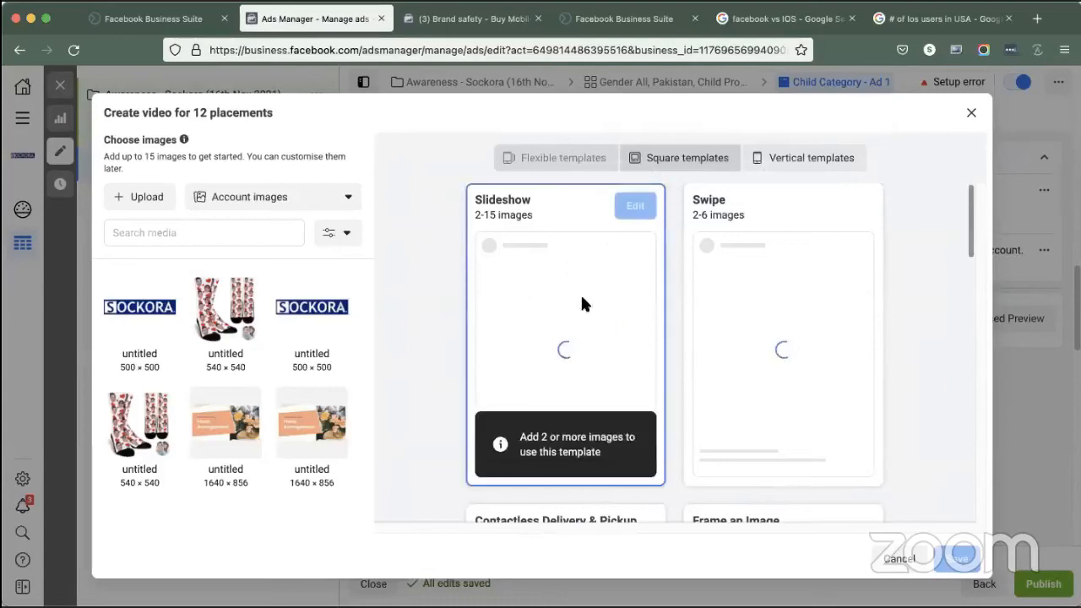
{"action": "left_click", "coordinate": [800, 162]}
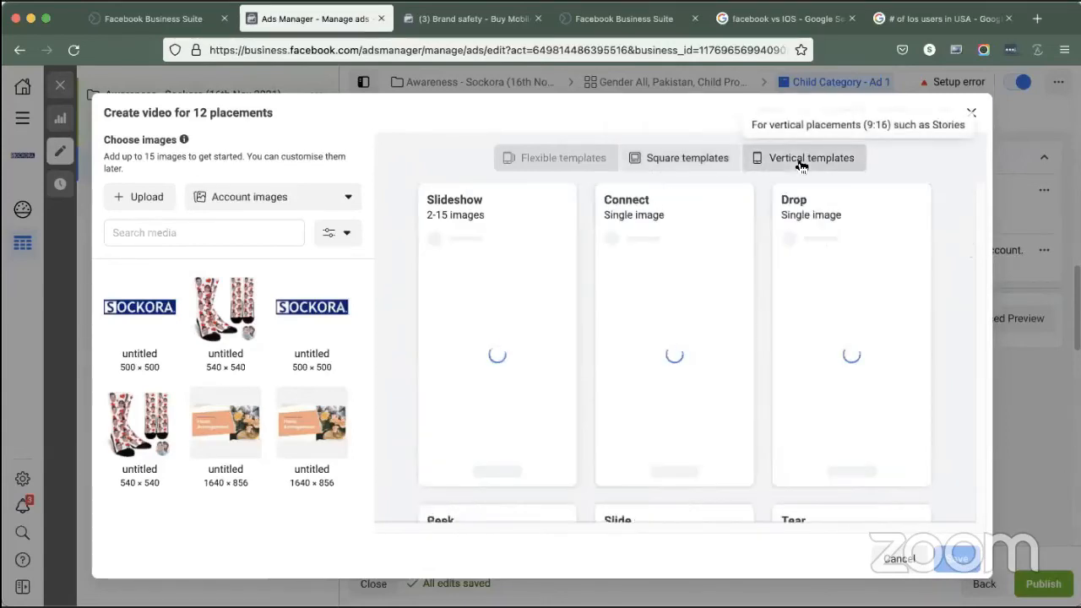
{"action": "left_click", "coordinate": [676, 162]}
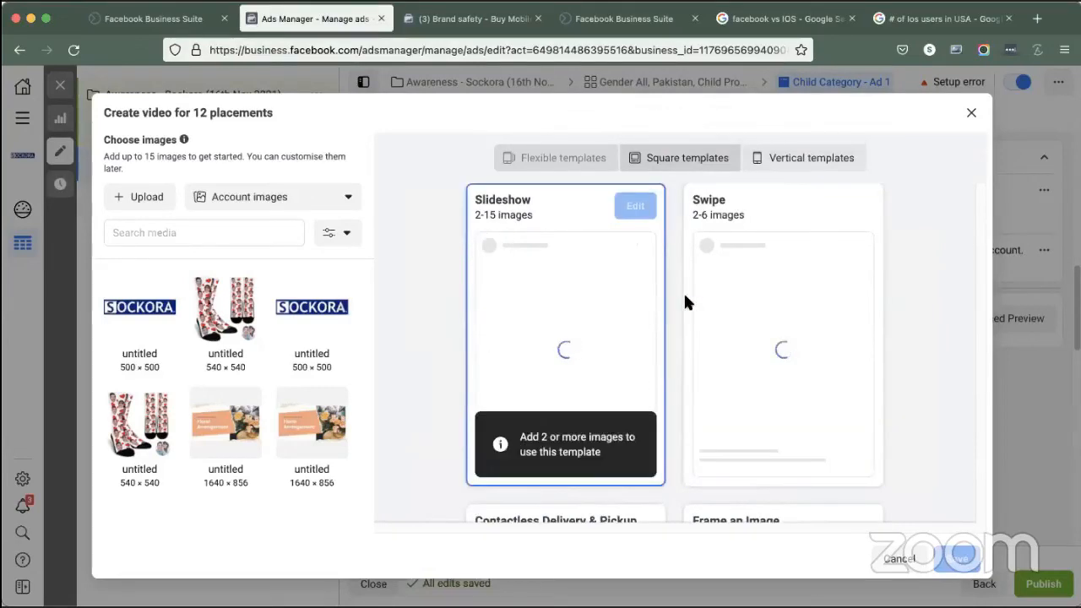
{"action": "scroll", "coordinate": [683, 292], "scroll_direction": "down", "scroll_amount": 5}
{"action": "scroll", "coordinate": [649, 394], "scroll_direction": "down", "scroll_amount": 3}
{"action": "scroll", "coordinate": [689, 384], "scroll_direction": "up", "scroll_amount": 5}
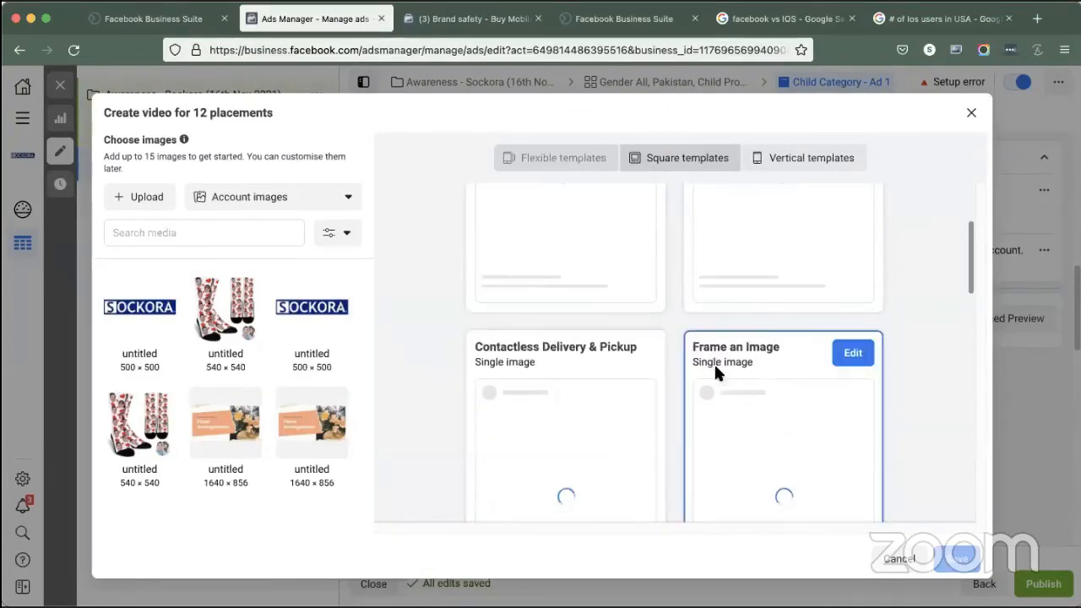
{"action": "scroll", "coordinate": [505, 368], "scroll_direction": "up", "scroll_amount": 3}
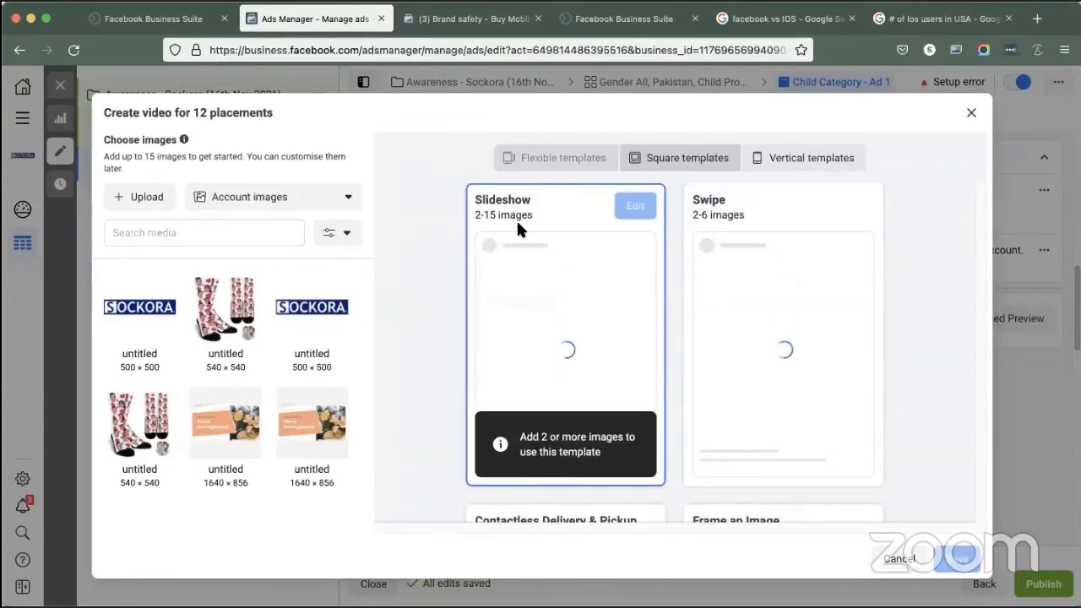
Step: Try a vertical Slideshow video with both 540 × 540 socks pictures and a 500 × 500 Sockora logo, and discard it
{"action": "left_click", "coordinate": [222, 325]}
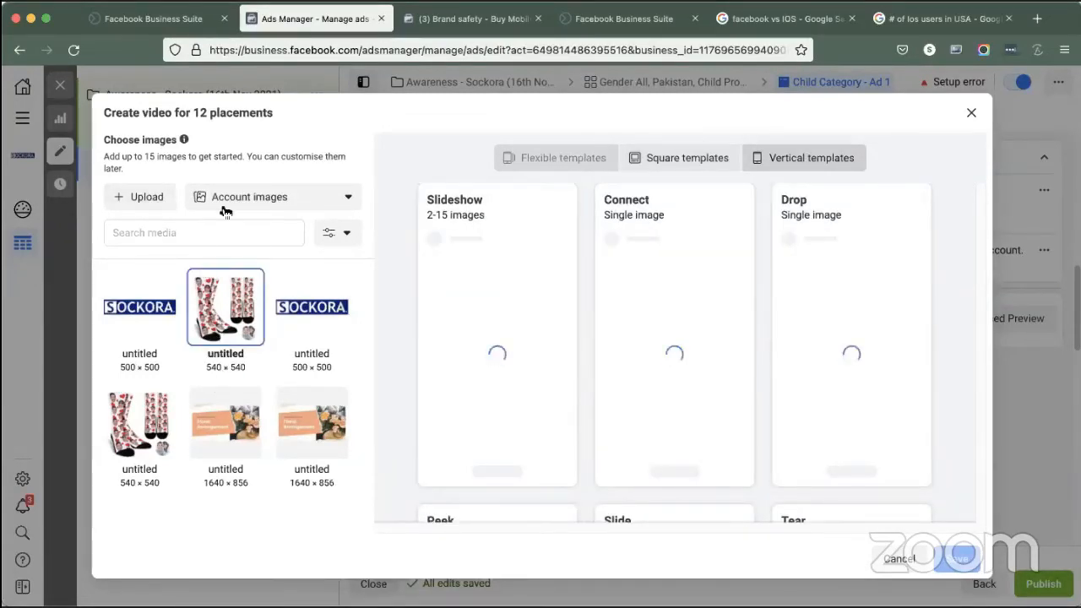
{"action": "left_click", "coordinate": [157, 452]}
{"action": "left_click", "coordinate": [307, 332]}
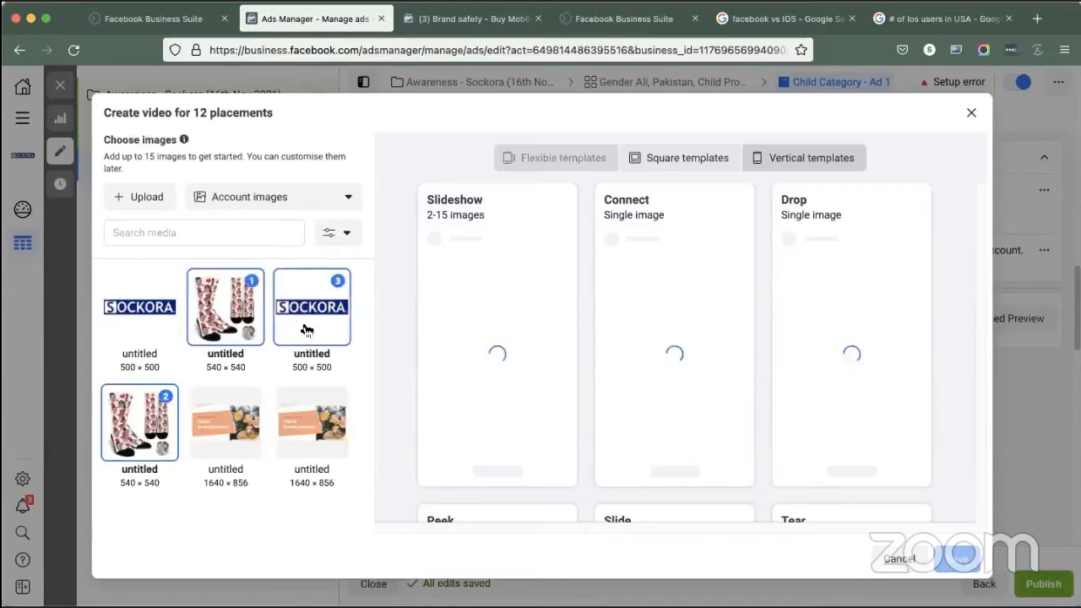
{"action": "mouse_move", "coordinate": [546, 211]}
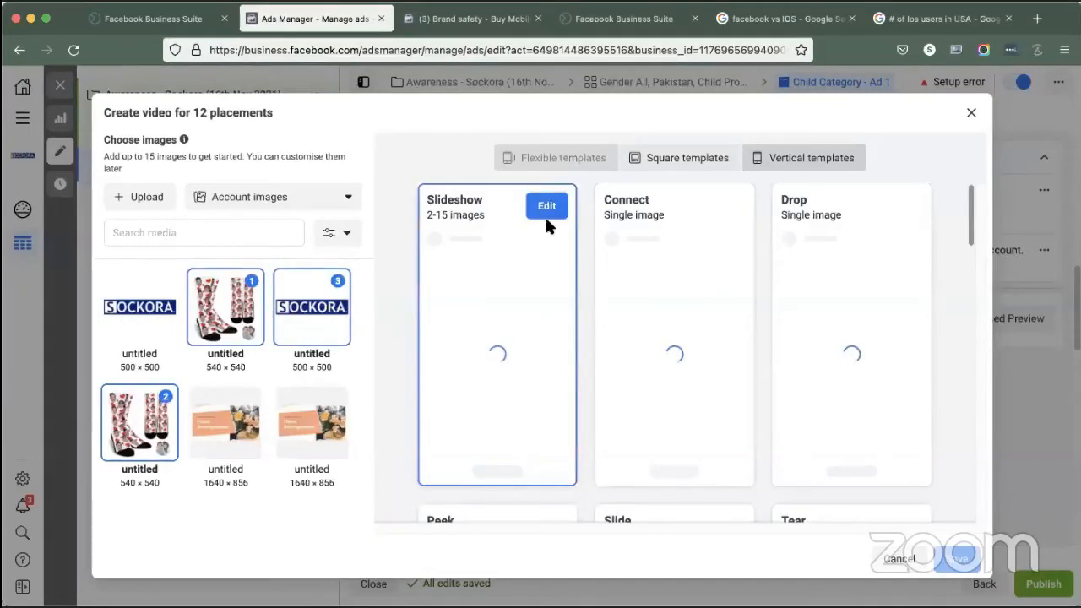
{"action": "left_click", "coordinate": [546, 207]}
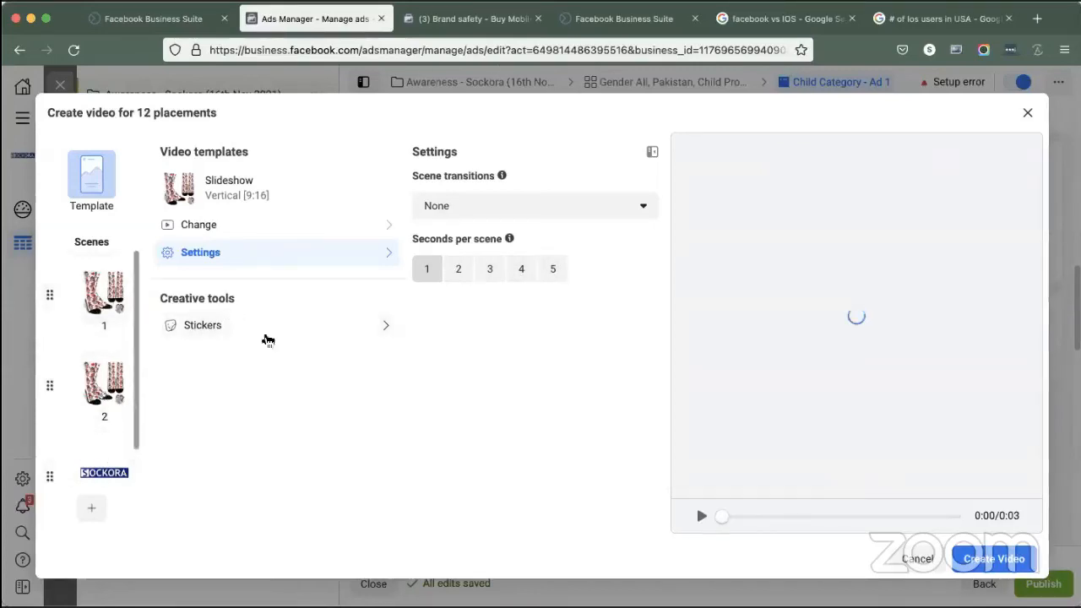
{"action": "left_click", "coordinate": [302, 330]}
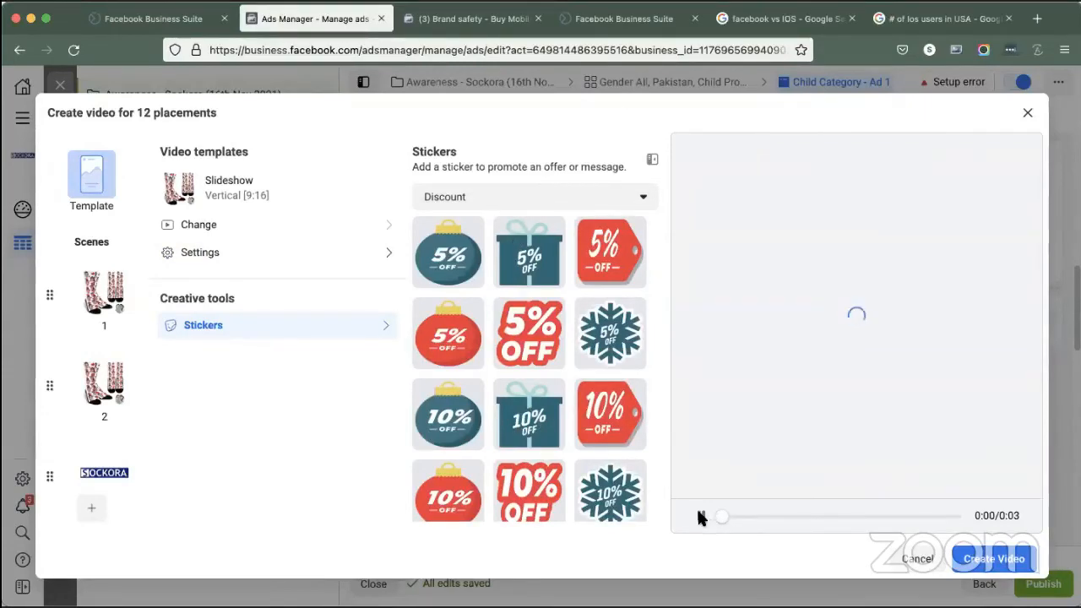
{"action": "left_click", "coordinate": [700, 516]}
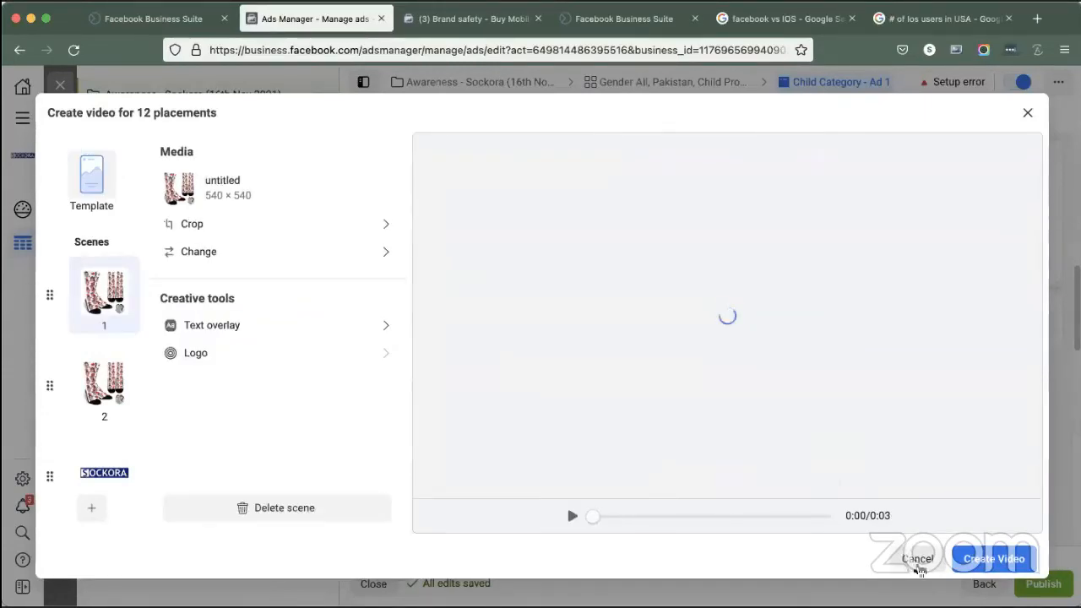
{"action": "left_click", "coordinate": [917, 559]}
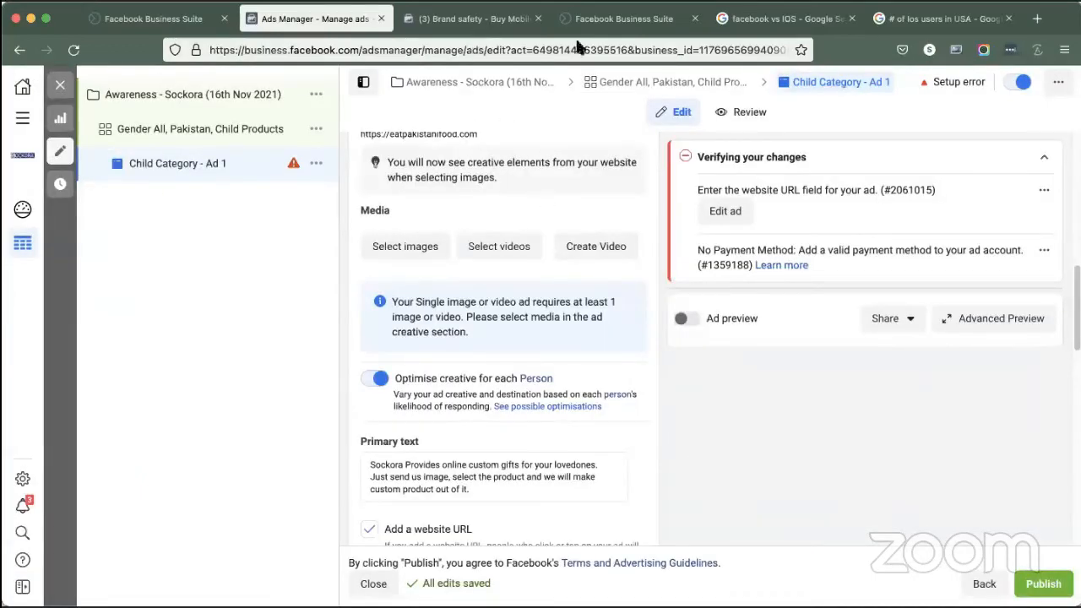
Step: Add the 540 × 540 socks picture from the Page images to the ad's media
{"action": "left_click", "coordinate": [410, 249]}
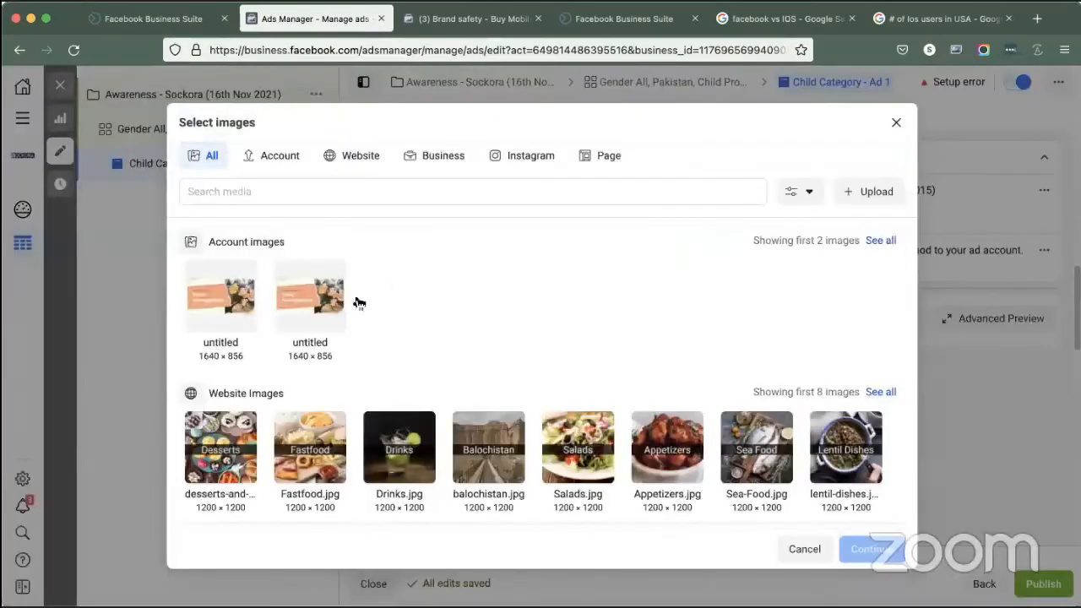
{"action": "scroll", "coordinate": [438, 395], "scroll_direction": "down", "scroll_amount": 3}
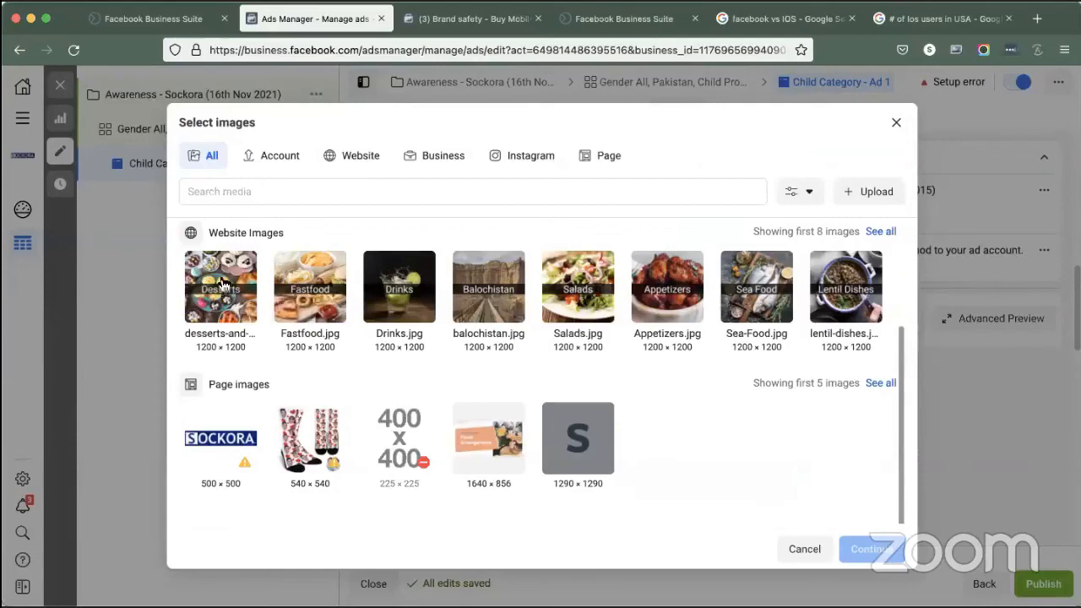
{"action": "left_click", "coordinate": [310, 437]}
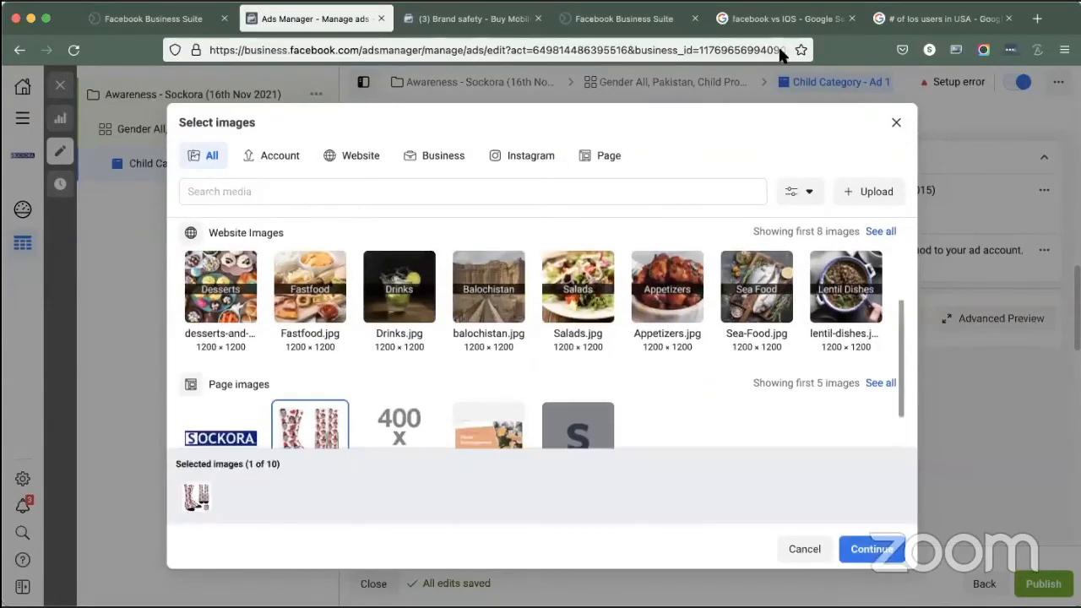
{"action": "left_click", "coordinate": [878, 548]}
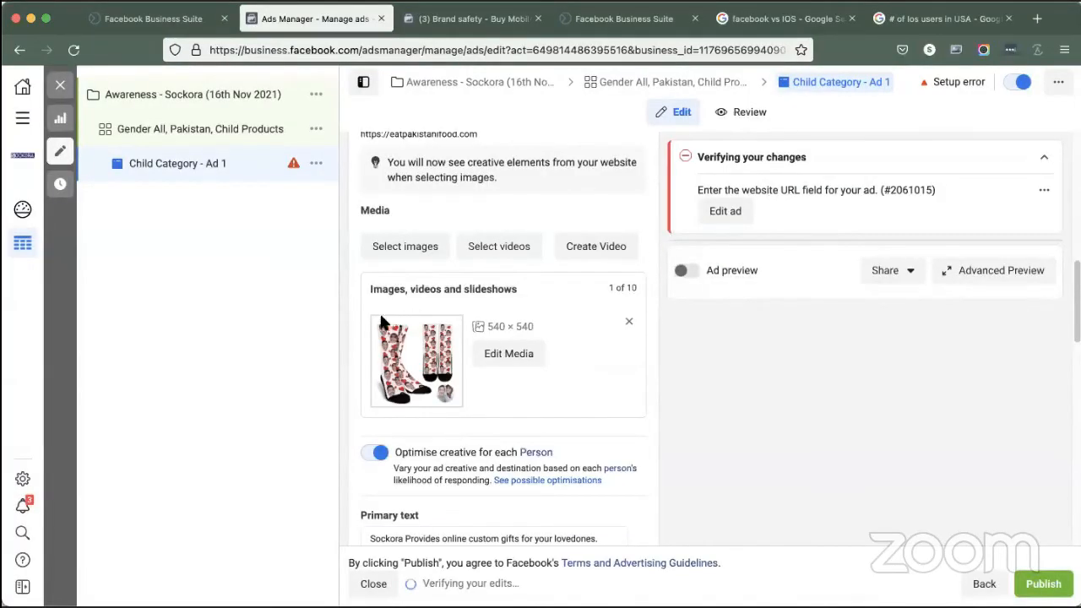
Step: Turn the option to add a website URL off and back on
{"action": "scroll", "coordinate": [439, 406], "scroll_direction": "down", "scroll_amount": 5}
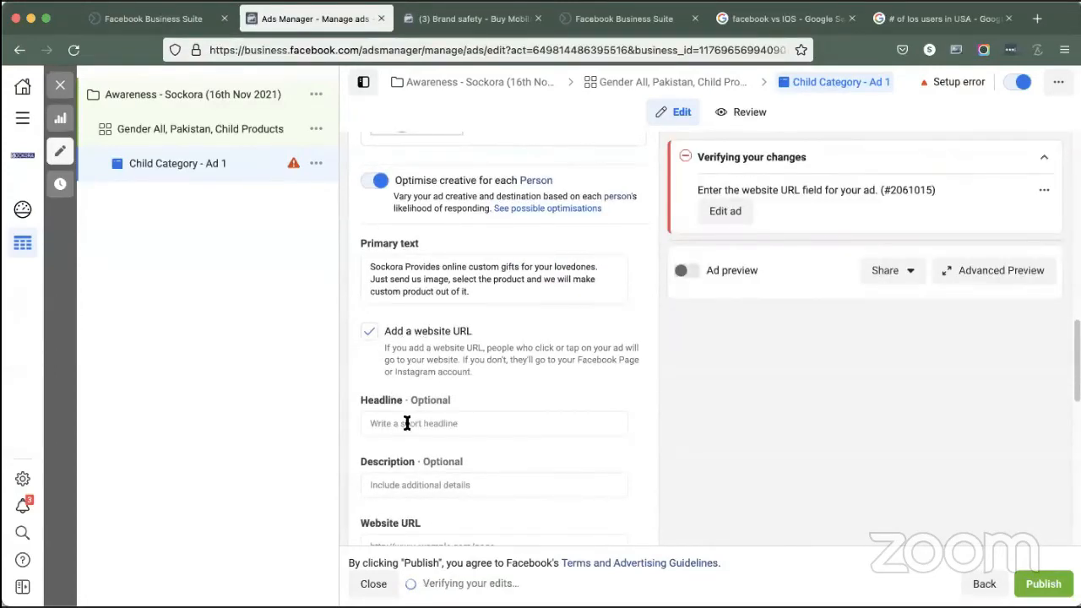
{"action": "scroll", "coordinate": [411, 420], "scroll_direction": "down", "scroll_amount": 1}
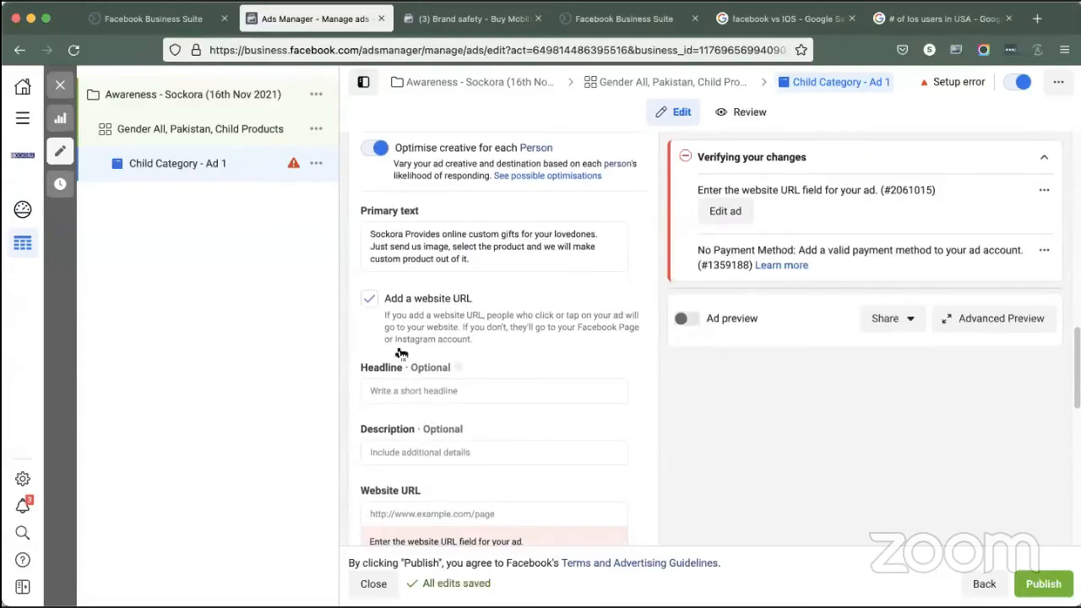
{"action": "left_click", "coordinate": [369, 298]}
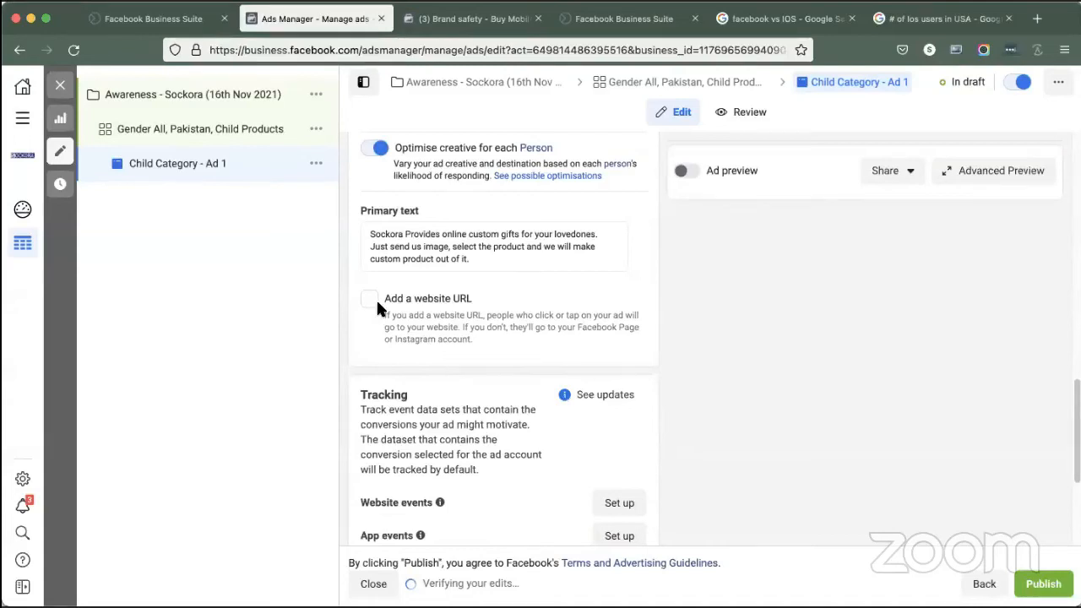
{"action": "left_click", "coordinate": [380, 319]}
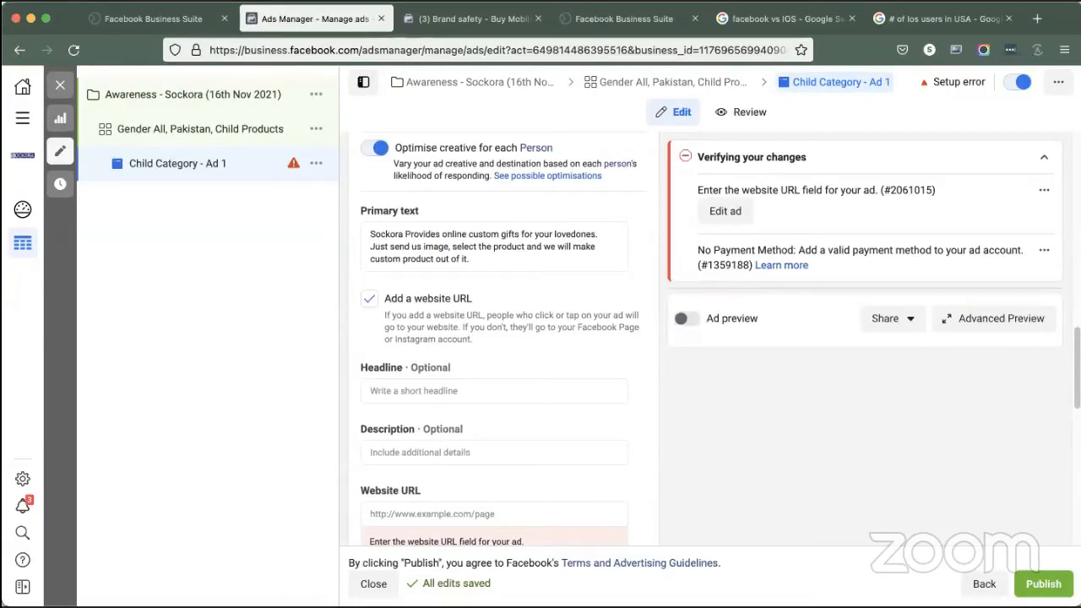
{"action": "mouse_move", "coordinate": [723, 369]}
{"action": "left_mouse_down"}
{"action": "mouse_move", "coordinate": [1004, 518]}
{"action": "mouse_move", "coordinate": [1004, 541]}
{"action": "left_mouse_up"}
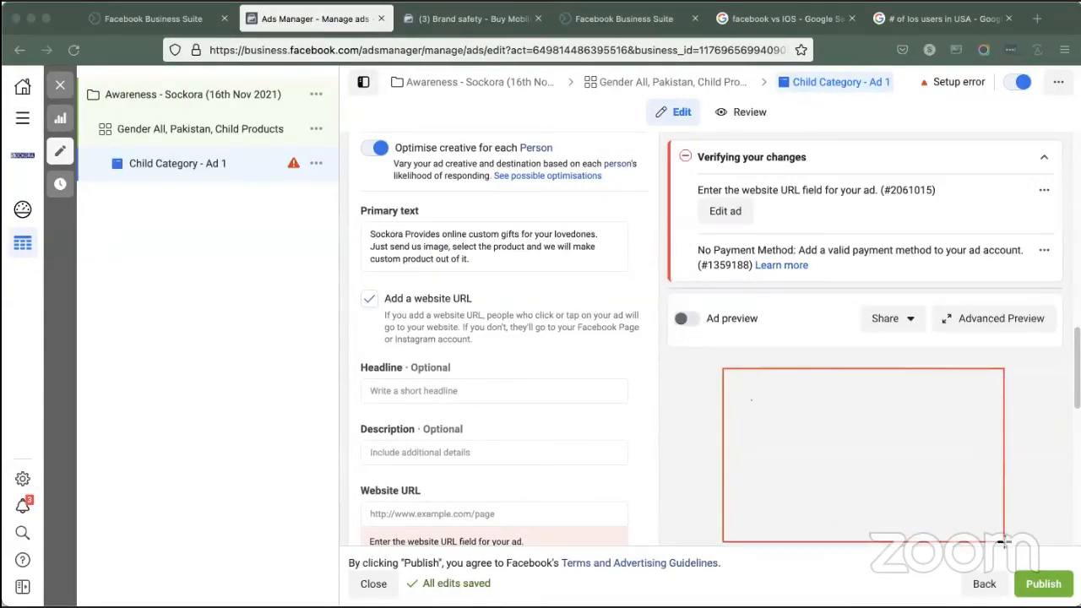
Step: Annotate the red rectangle over the empty ad preview with the lines "SALE IS ON", "BUY NOW AND GET" and "50% OFF"
{"action": "left_click", "coordinate": [762, 393]}
{"action": "type", "text": "SALE IS ON"}
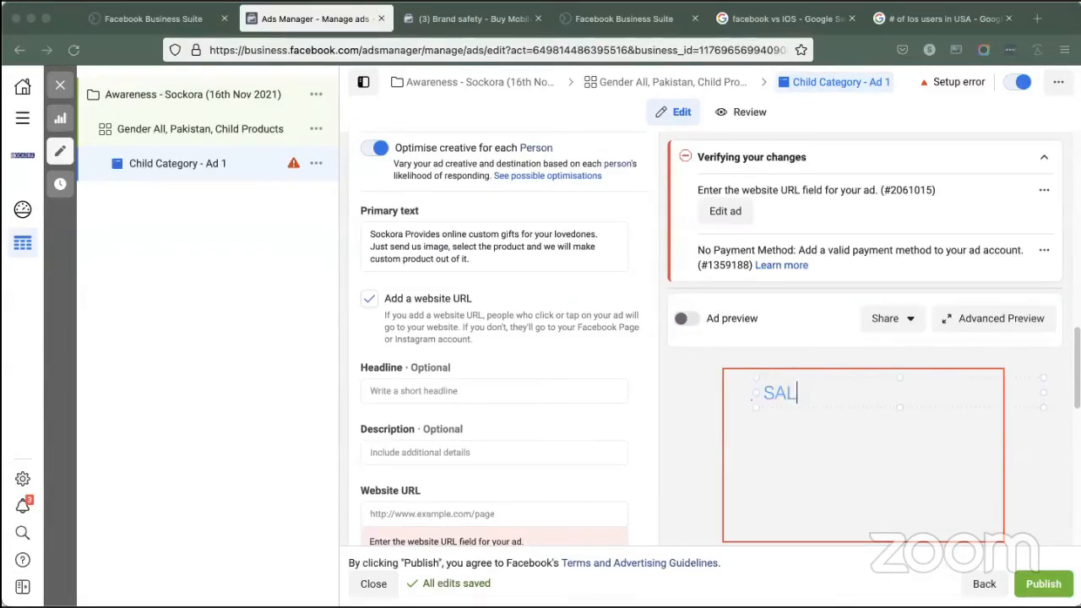
{"action": "key", "text": "Return"}
{"action": "type", "text": "BU"}
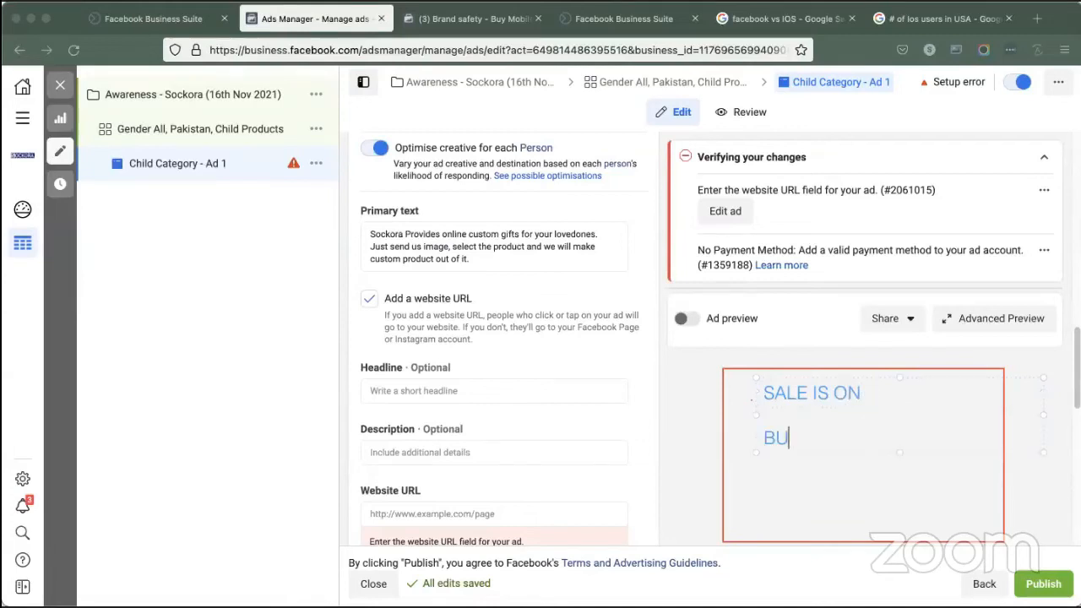
{"action": "type", "text": "Y NOW AND GET"}
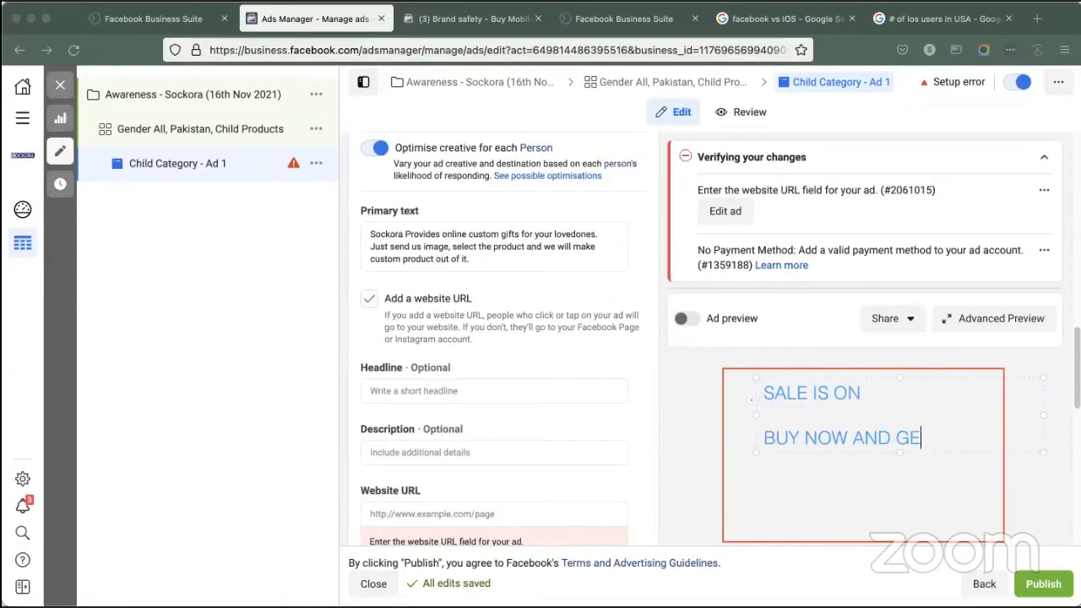
{"action": "key", "text": "Return"}
{"action": "type", "text": "50^"}
{"action": "key", "text": "BackSpace"}
{"action": "key", "text": "BackSpace"}
{"action": "type", "text": "% OFF"}
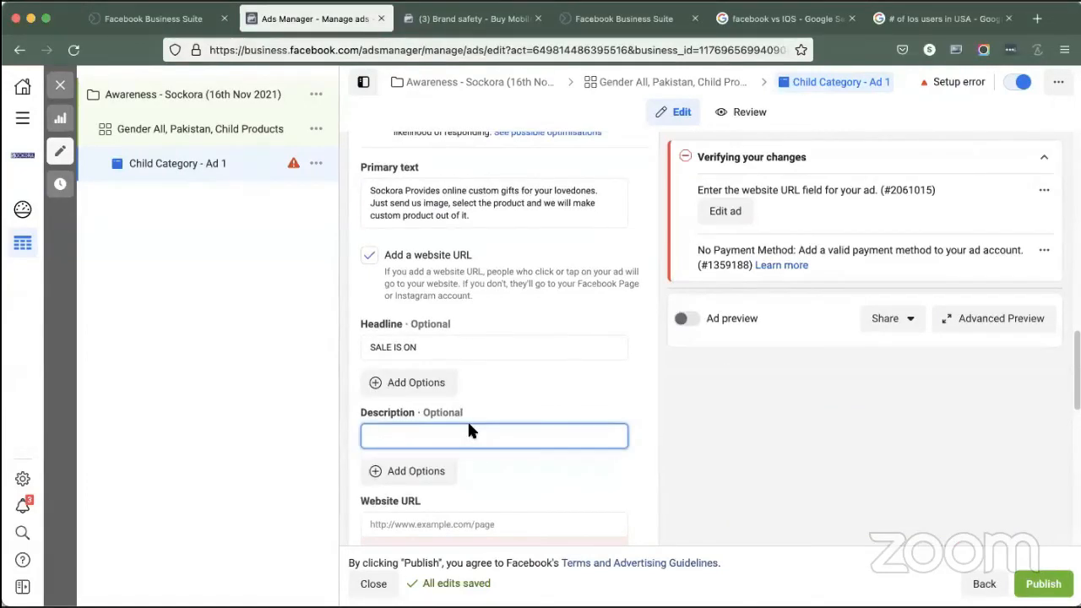
{"action": "type", "text": "Christmas Sale is On, Buy now and Get 50% OFF"}
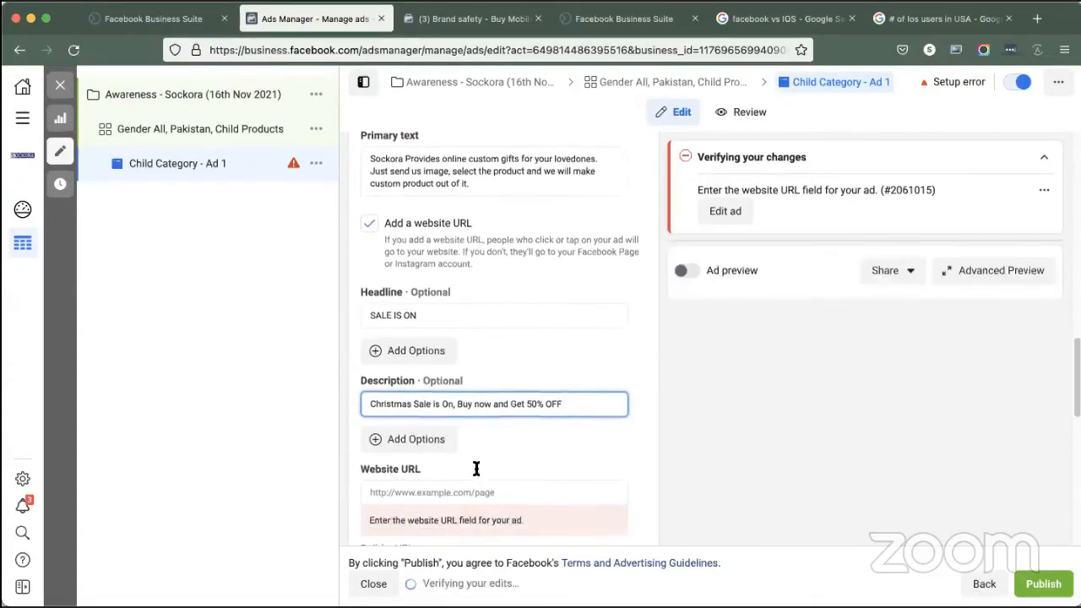
{"action": "scroll", "coordinate": [473, 456], "scroll_direction": "down", "scroll_amount": 2}
{"action": "left_click", "coordinate": [469, 447]}
{"action": "type", "text": "http"}
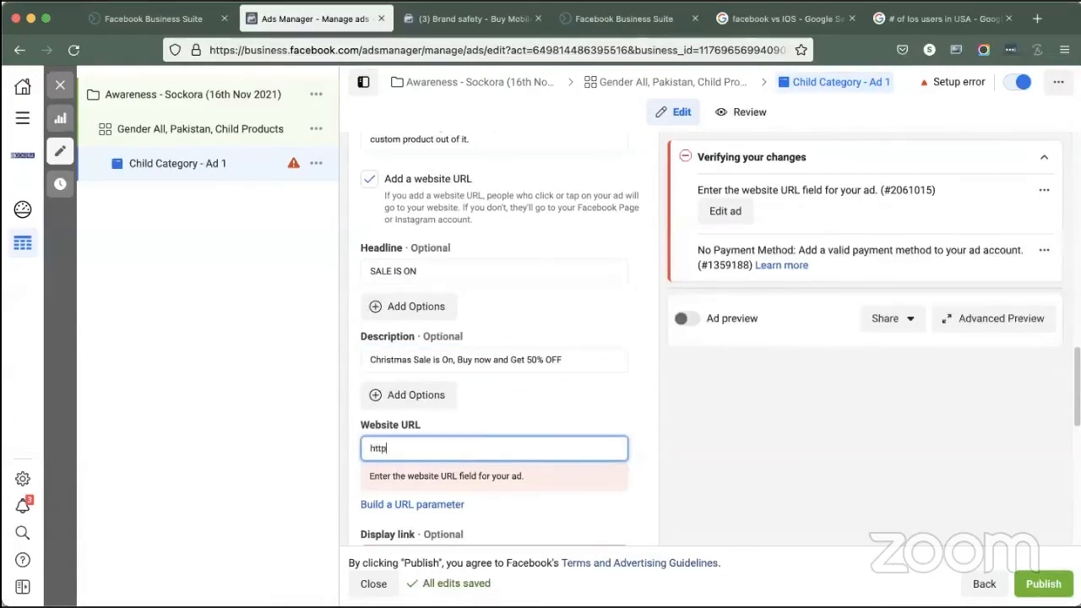
{"action": "type", "text": "s://www.sockora.com"}
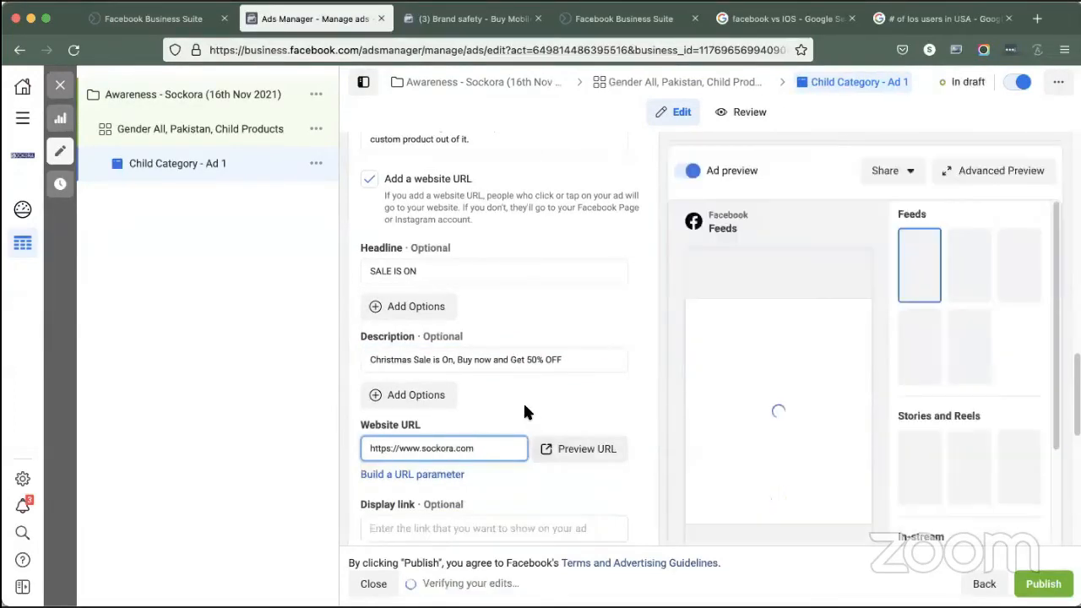
{"action": "left_click", "coordinate": [522, 401]}
Step: Compare the Facebook Feeds ad preview with the entered texts and links, and examine the call to action and tracking settings
{"action": "scroll", "coordinate": [451, 426], "scroll_direction": "down", "scroll_amount": 1}
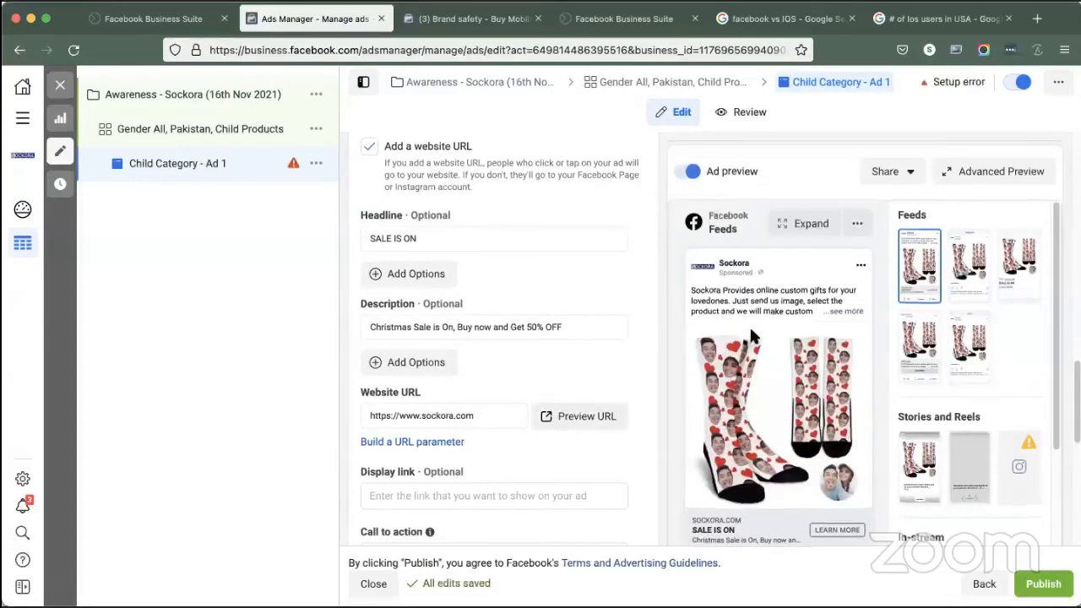
{"action": "scroll", "coordinate": [737, 401], "scroll_direction": "down", "scroll_amount": 1}
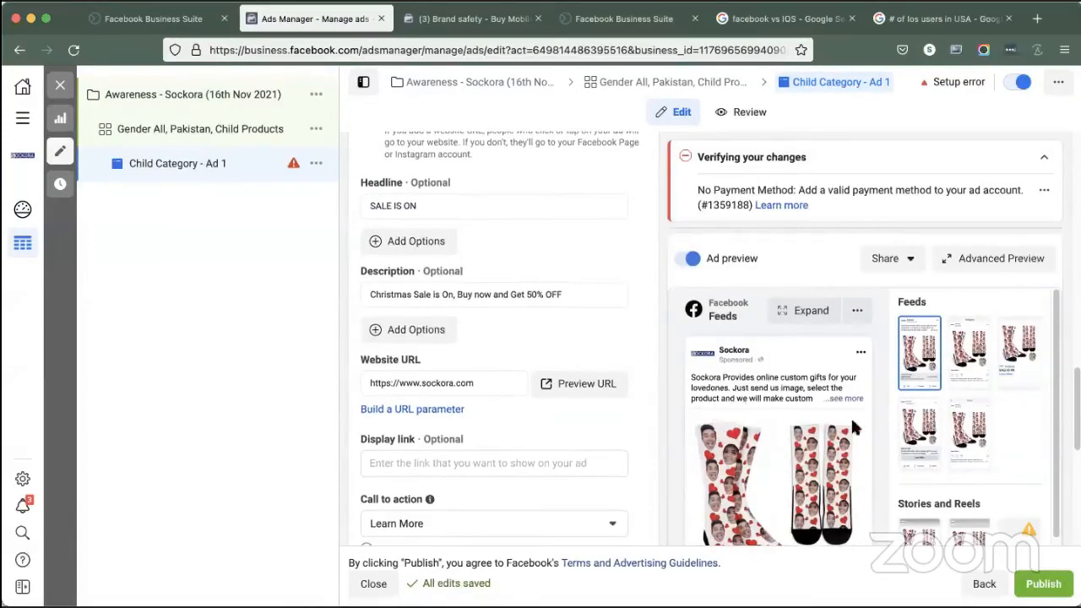
{"action": "scroll", "coordinate": [629, 405], "scroll_direction": "down", "scroll_amount": 5}
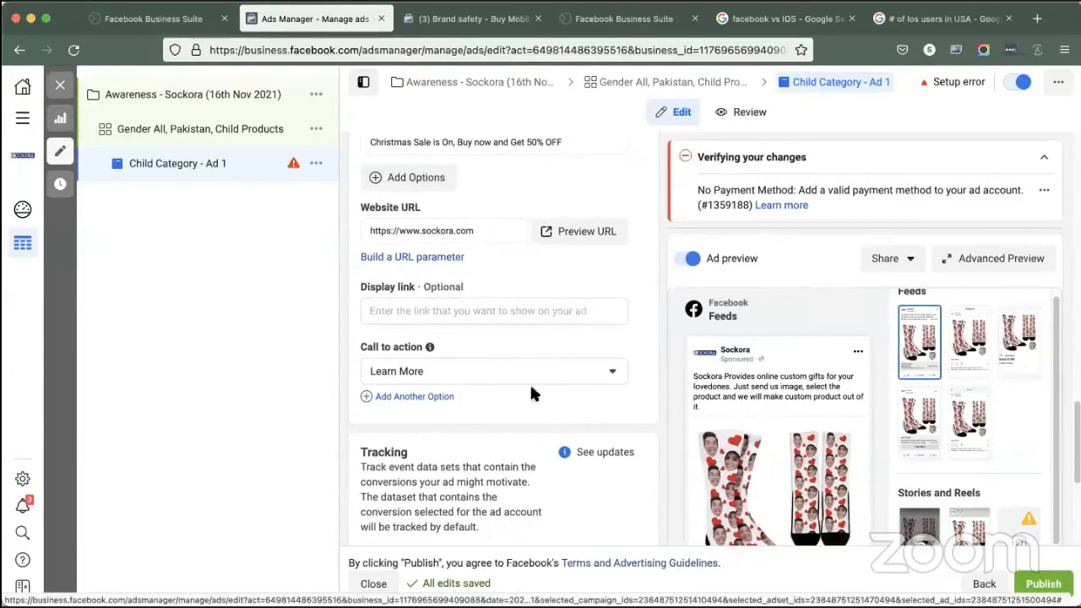
{"action": "scroll", "coordinate": [480, 397], "scroll_direction": "up", "scroll_amount": 3}
{"action": "scroll", "coordinate": [481, 402], "scroll_direction": "down", "scroll_amount": 2}
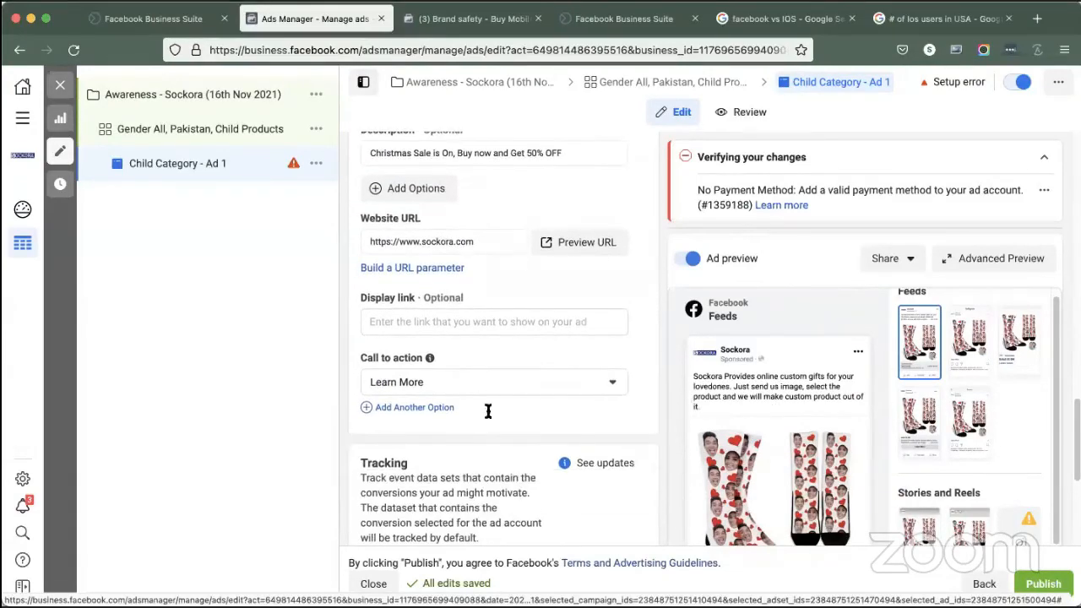
{"action": "scroll", "coordinate": [488, 411], "scroll_direction": "down", "scroll_amount": 8}
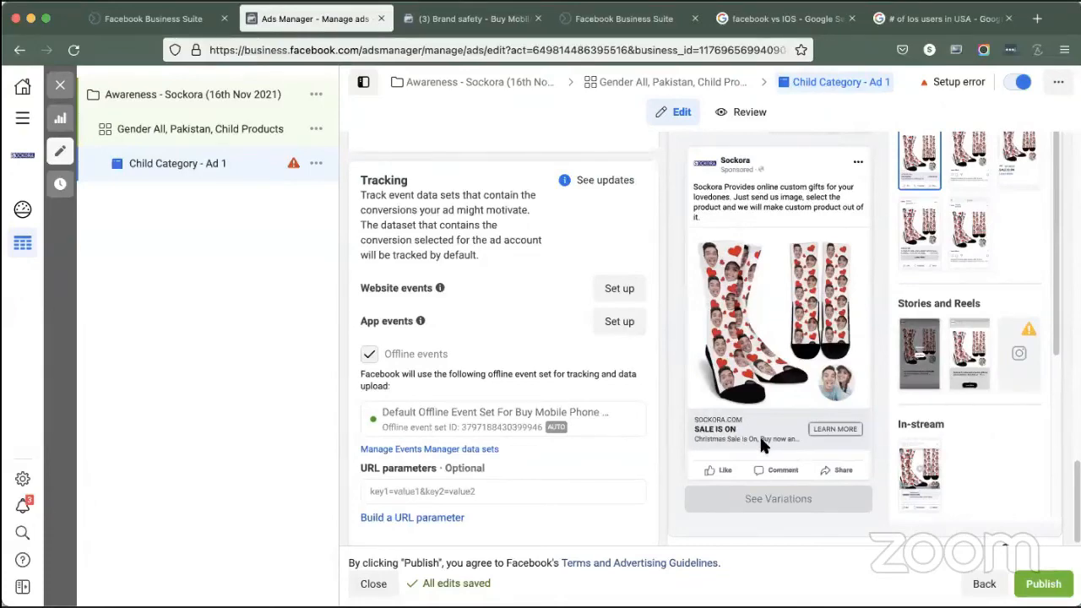
{"action": "scroll", "coordinate": [417, 196], "scroll_direction": "up", "scroll_amount": 2}
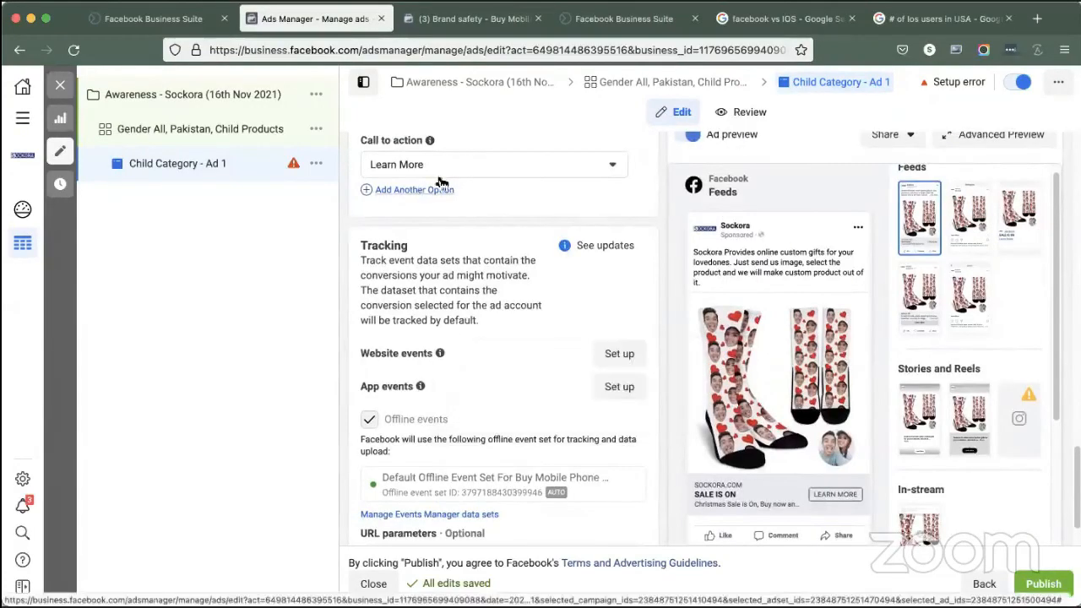
{"action": "scroll", "coordinate": [418, 194], "scroll_direction": "up", "scroll_amount": 3}
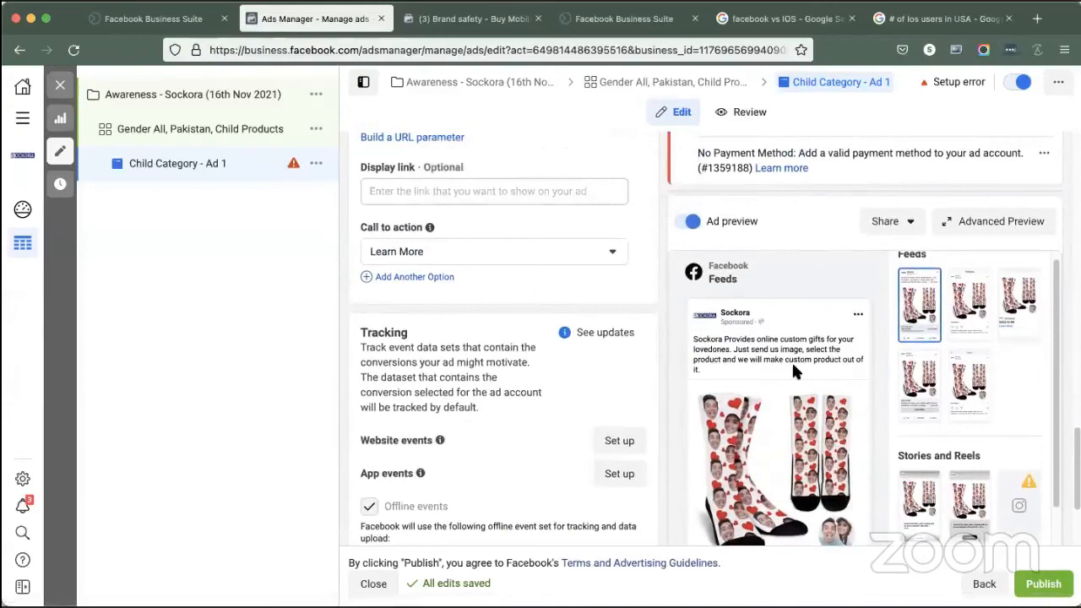
{"action": "scroll", "coordinate": [781, 384], "scroll_direction": "down", "scroll_amount": 3}
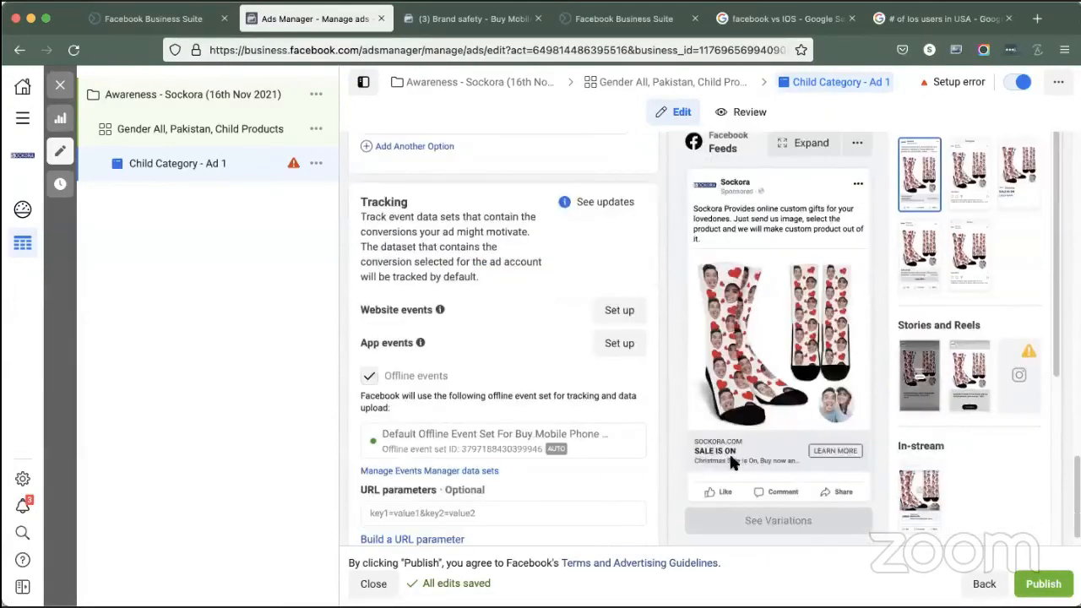
{"action": "scroll", "coordinate": [401, 176], "scroll_direction": "up", "scroll_amount": 3}
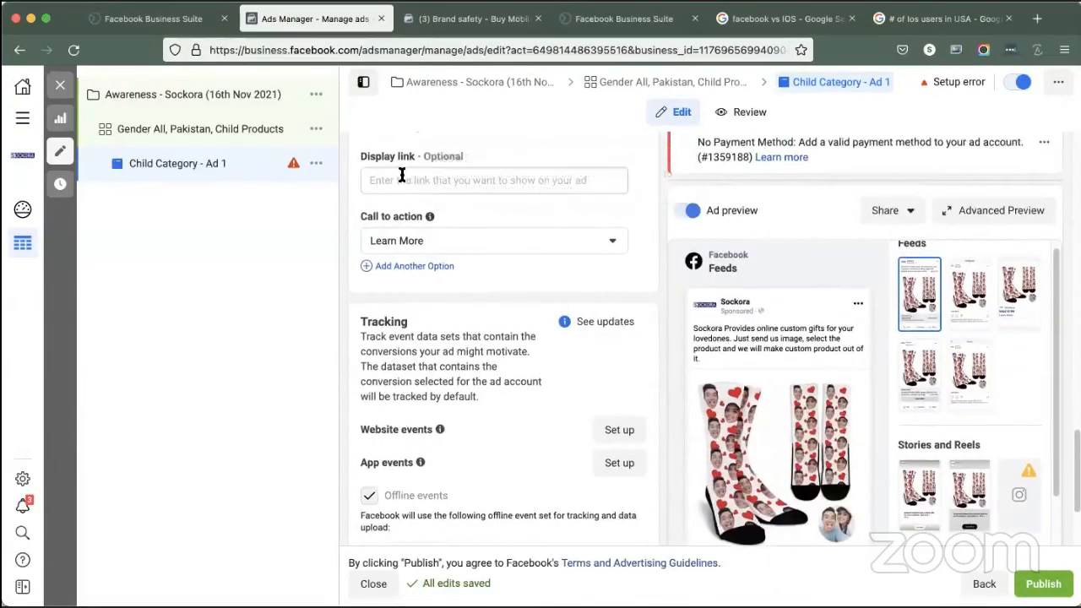
{"action": "left_click", "coordinate": [454, 180]}
{"action": "type", "text": "ht"}
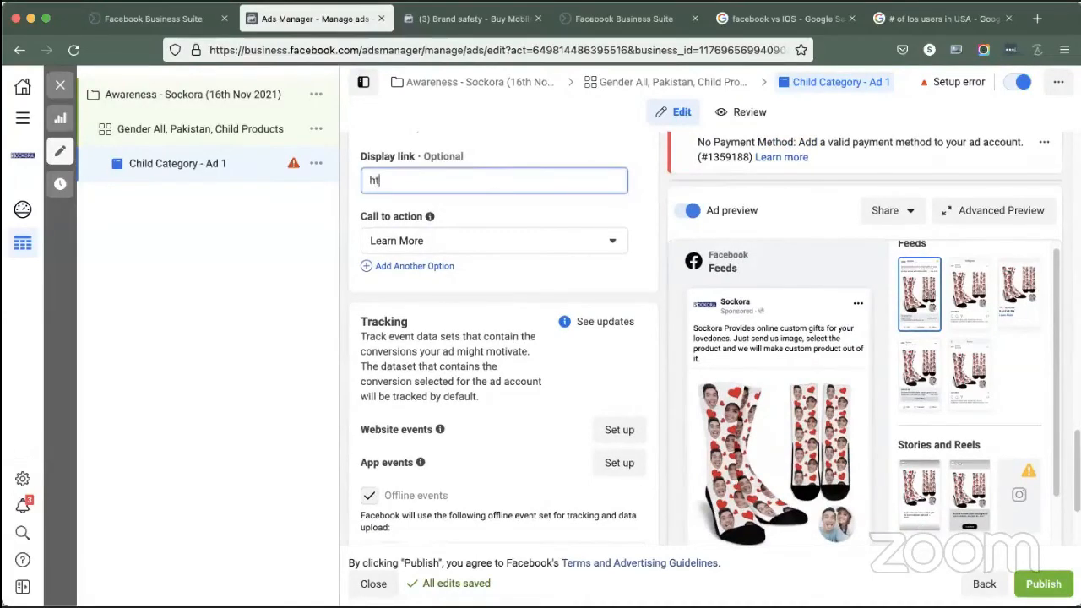
{"action": "type", "text": "tps://ww"}
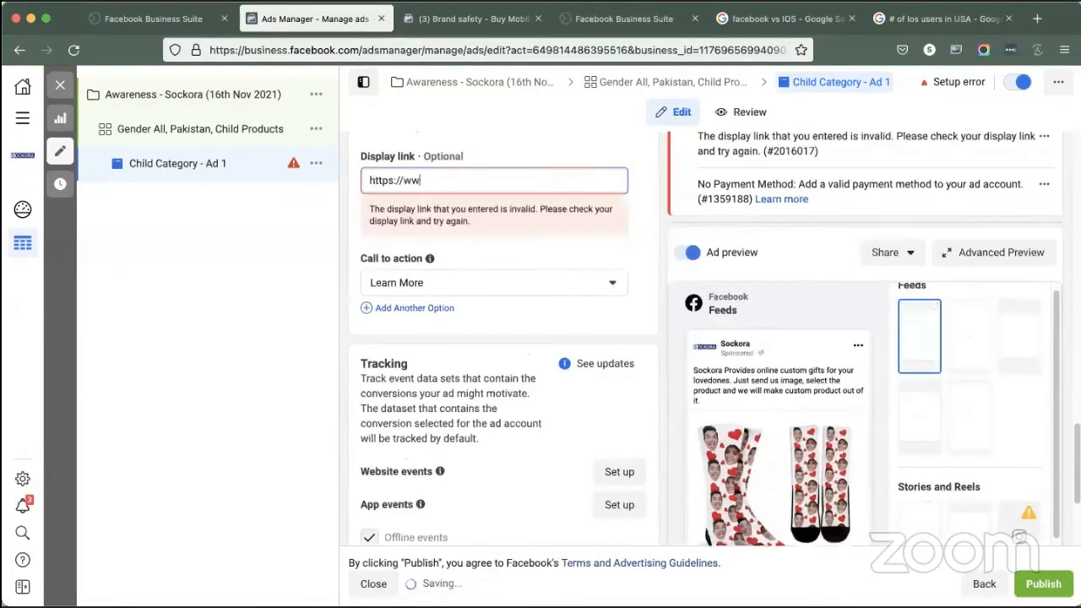
{"action": "type", "text": "w.sockor"}
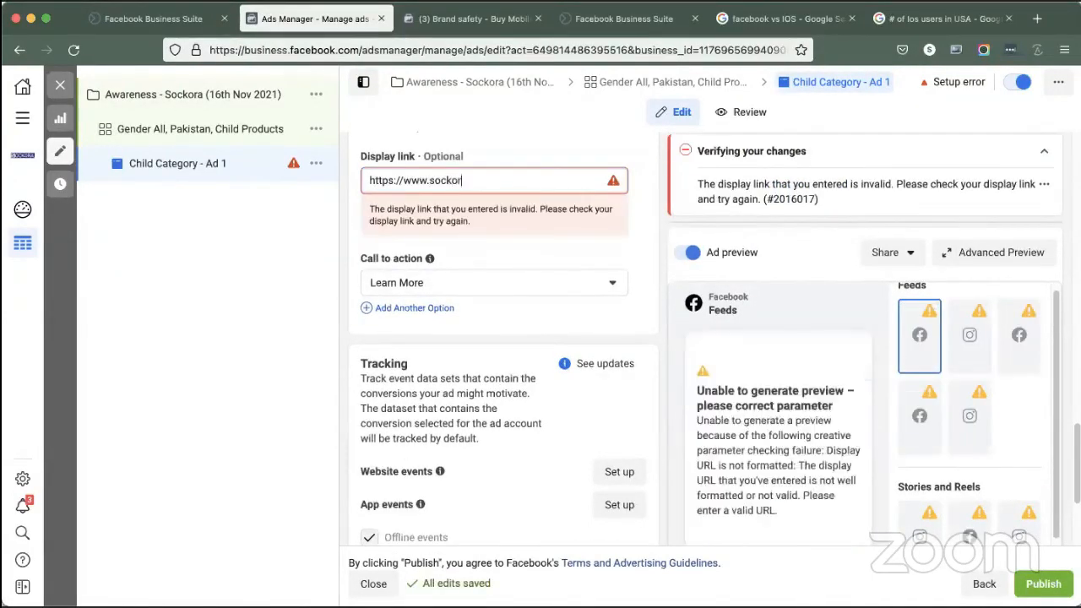
{"action": "type", "text": "a.com"}
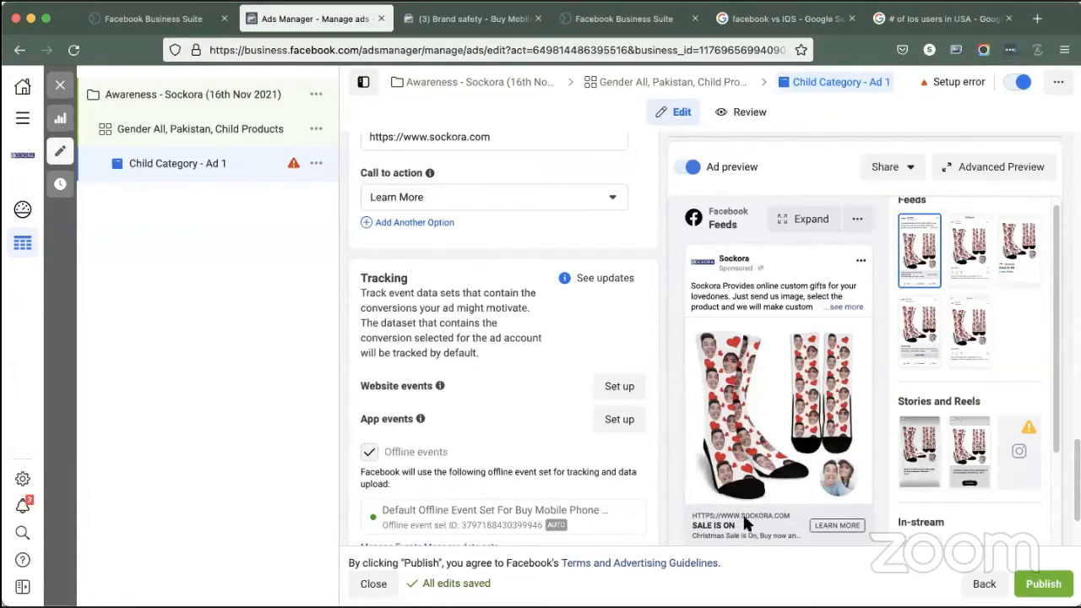
{"action": "left_click", "coordinate": [503, 138]}
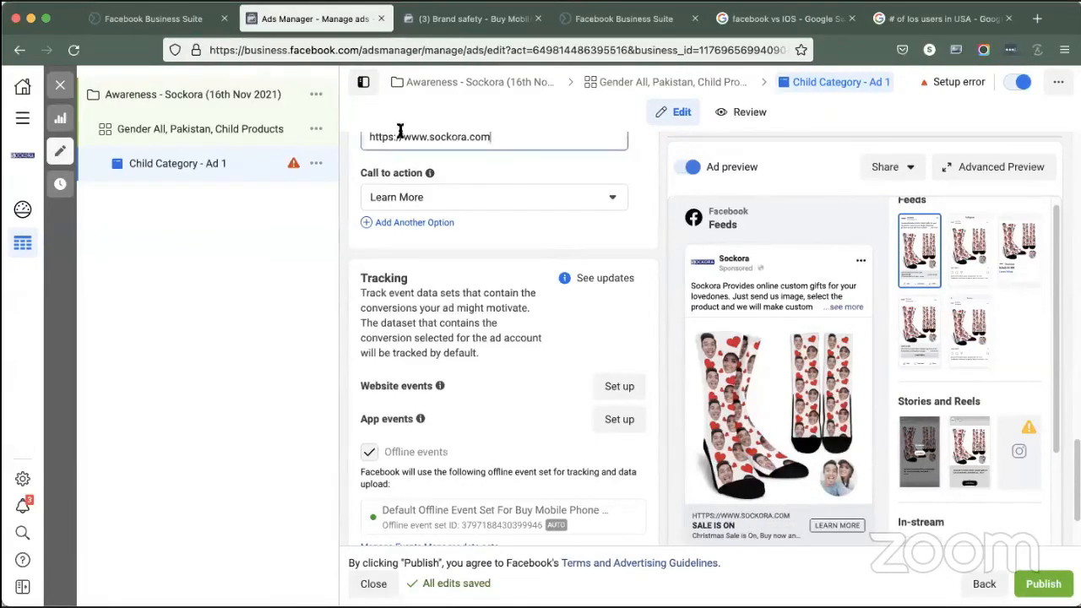
{"action": "key", "text": "ctrl+a"}
{"action": "key", "text": "BackSpace"}
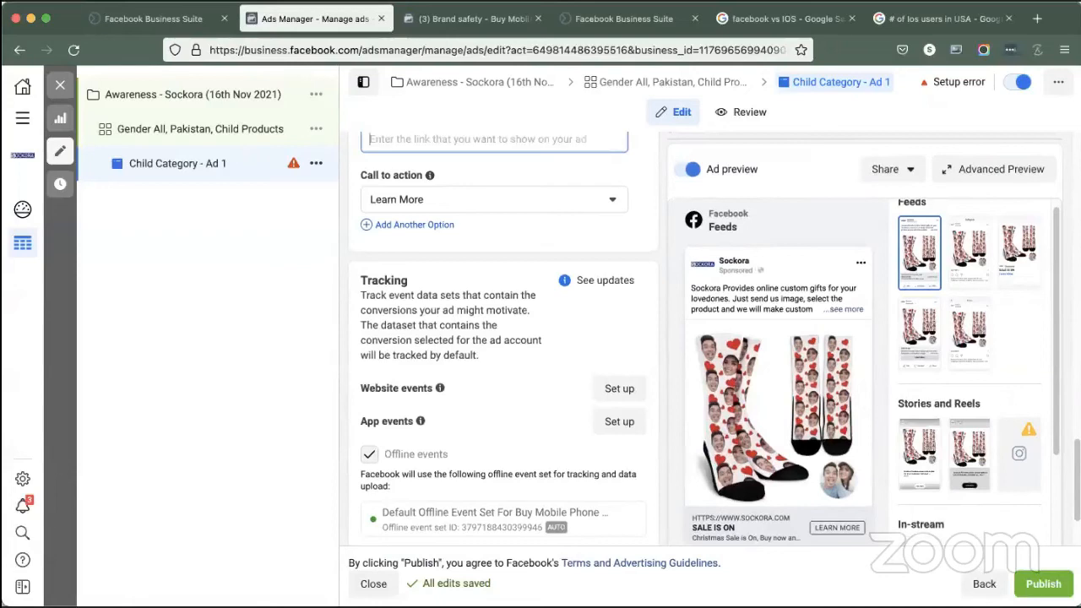
{"action": "left_click", "coordinate": [537, 247]}
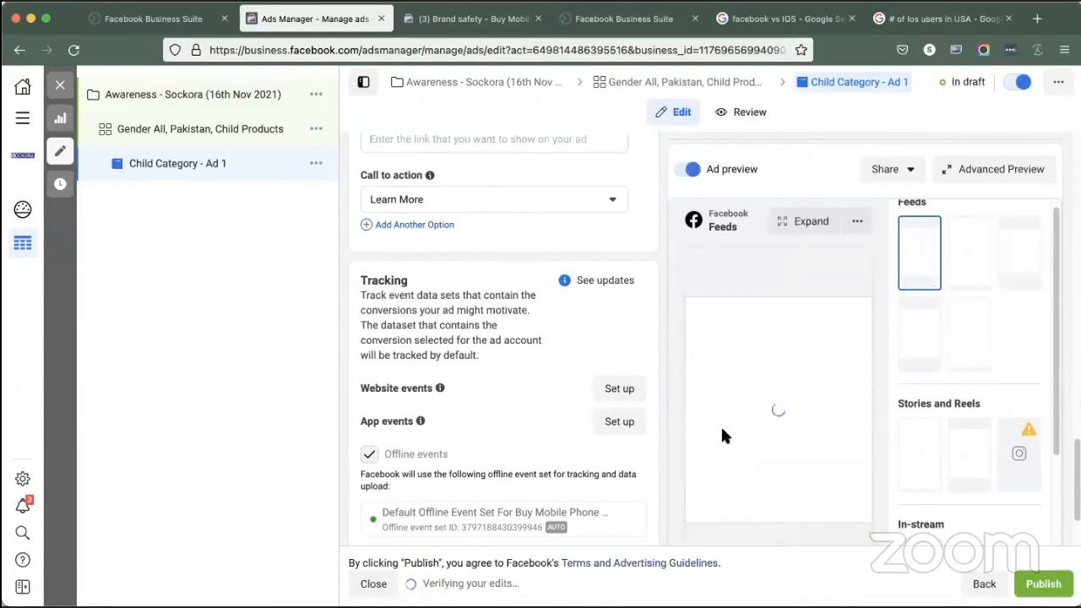
{"action": "scroll", "coordinate": [720, 431], "scroll_direction": "down", "scroll_amount": 1}
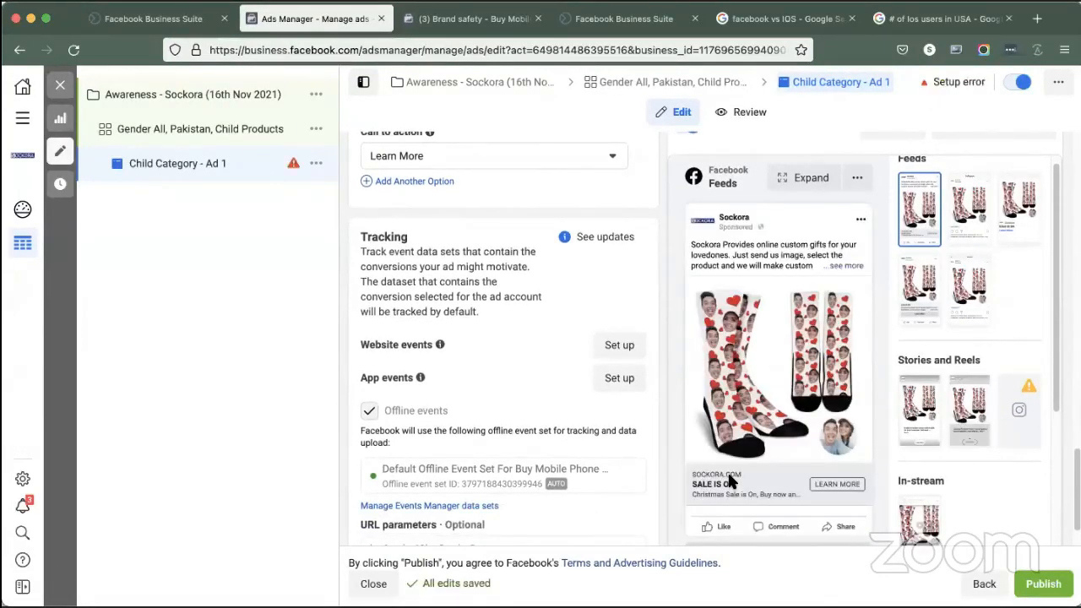
Step: Look through the available call to action choices for the ad without changing Learn More
{"action": "scroll", "coordinate": [428, 350], "scroll_direction": "up", "scroll_amount": 3}
{"action": "left_click", "coordinate": [472, 311]}
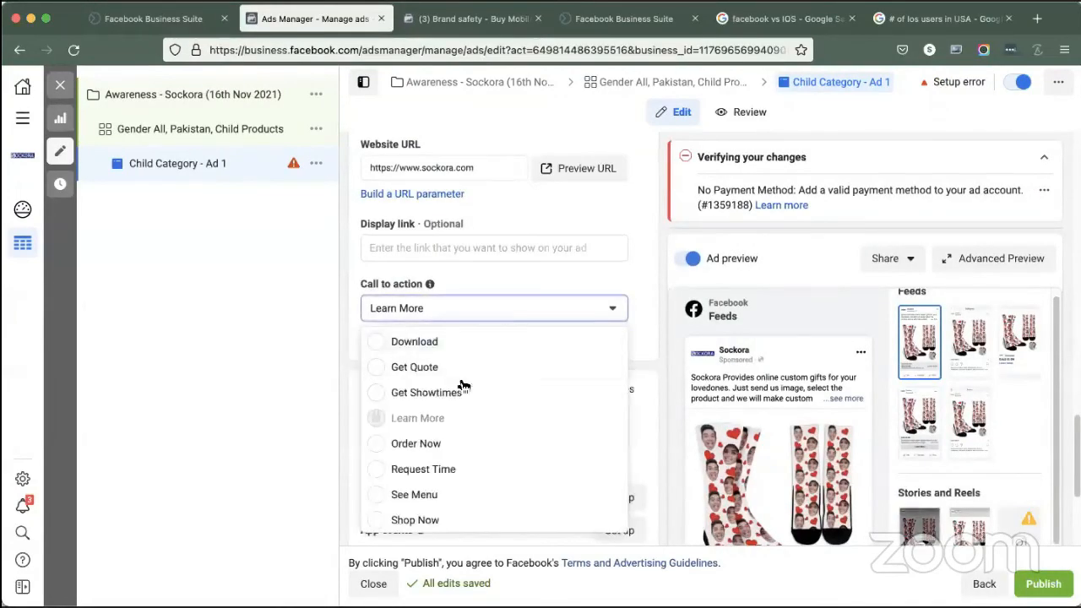
{"action": "scroll", "coordinate": [419, 448], "scroll_direction": "down", "scroll_amount": 1}
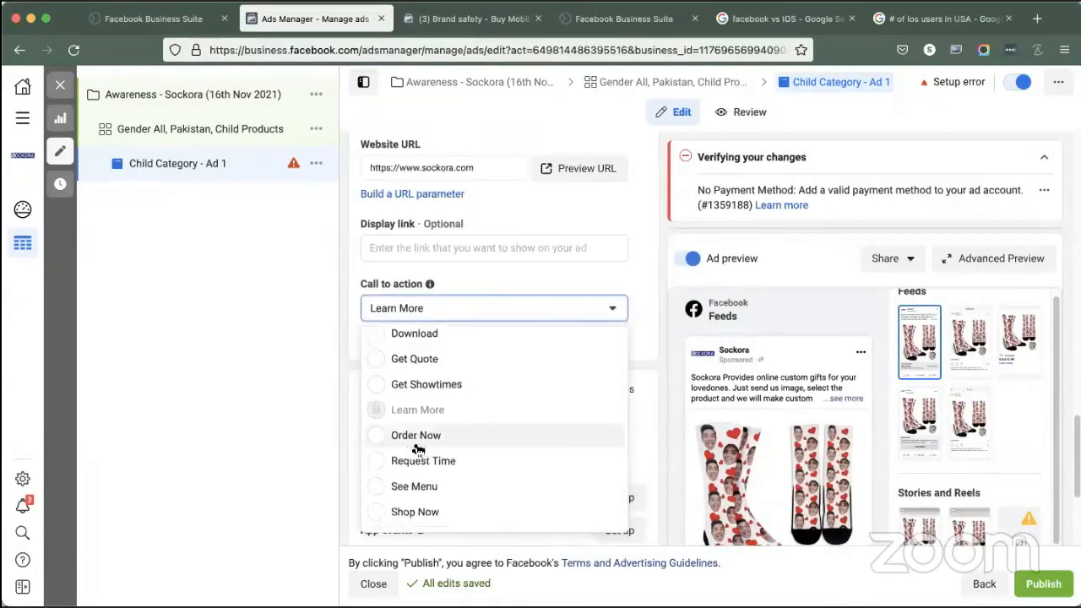
{"action": "scroll", "coordinate": [418, 449], "scroll_direction": "down", "scroll_amount": 5}
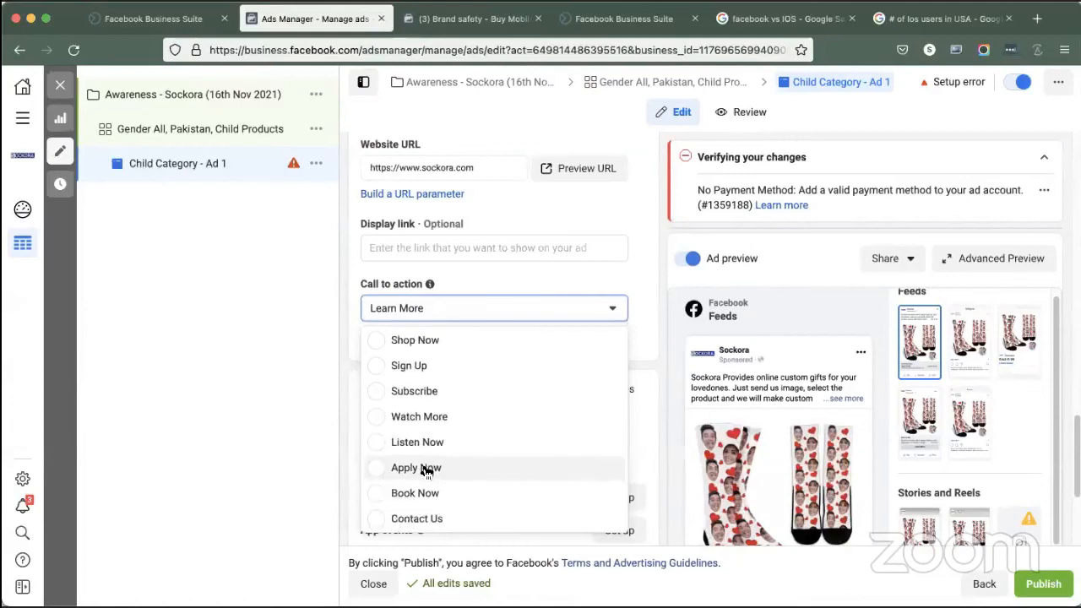
{"action": "scroll", "coordinate": [426, 471], "scroll_direction": "up", "scroll_amount": 5}
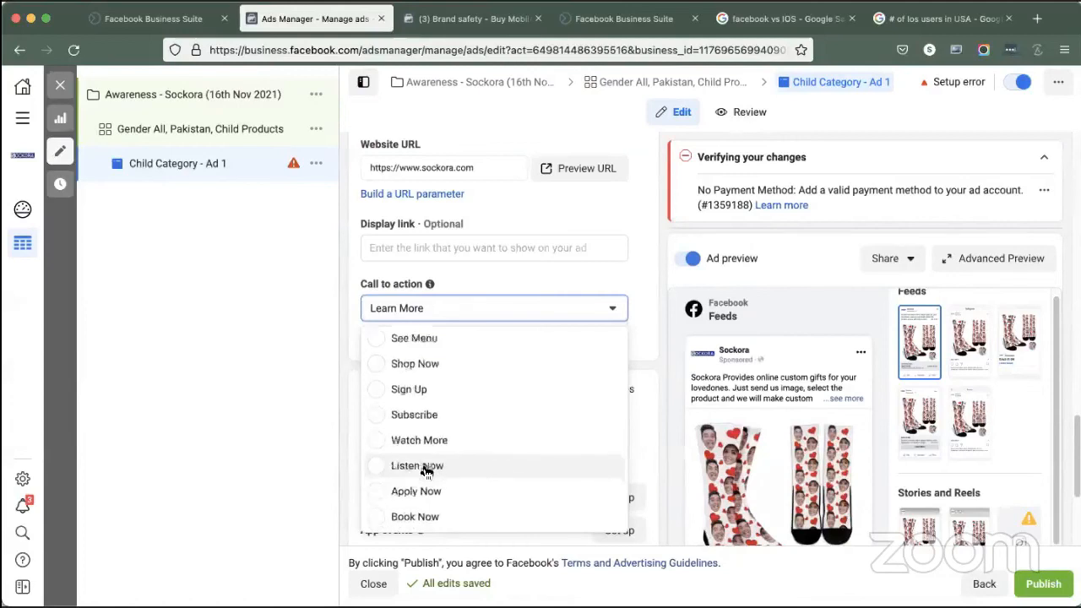
{"action": "left_click", "coordinate": [494, 277]}
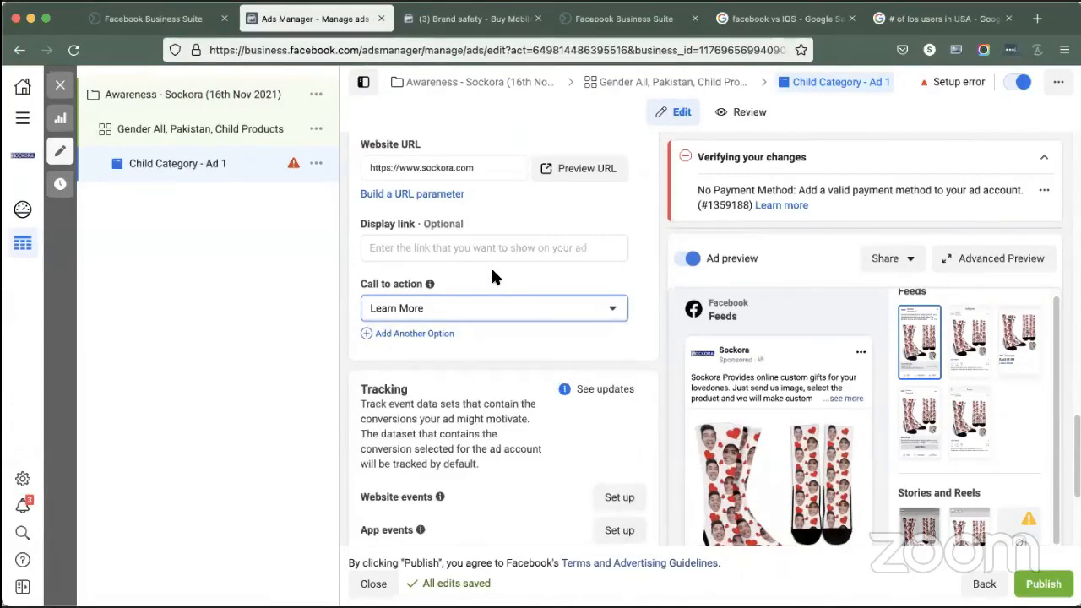
{"action": "left_click", "coordinate": [487, 304]}
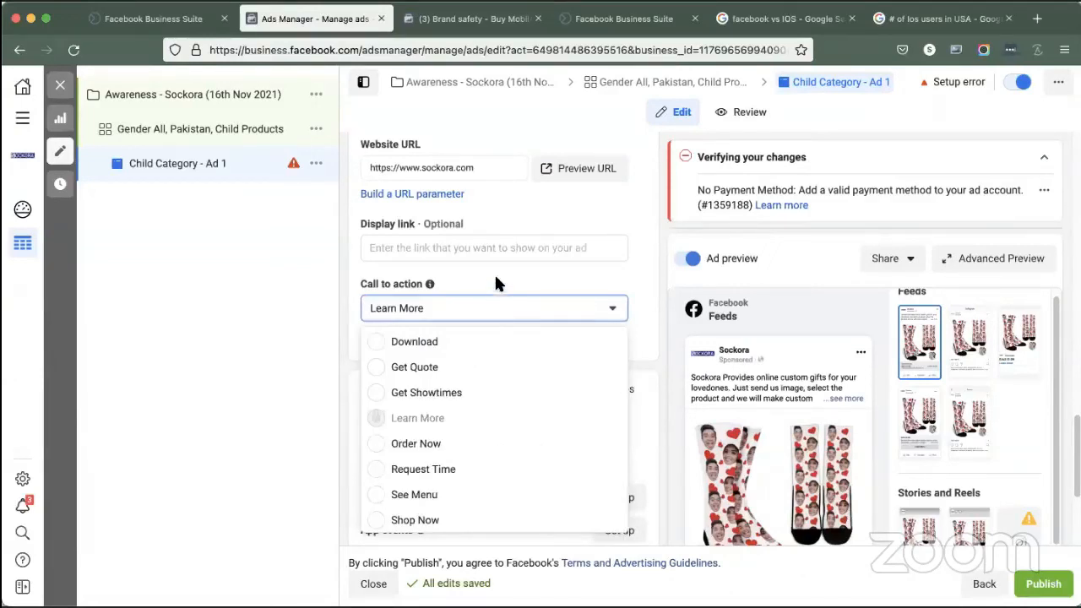
{"action": "left_click", "coordinate": [494, 272]}
{"action": "triple_click", "coordinate": [496, 168]}
{"action": "type", "text": "h"}
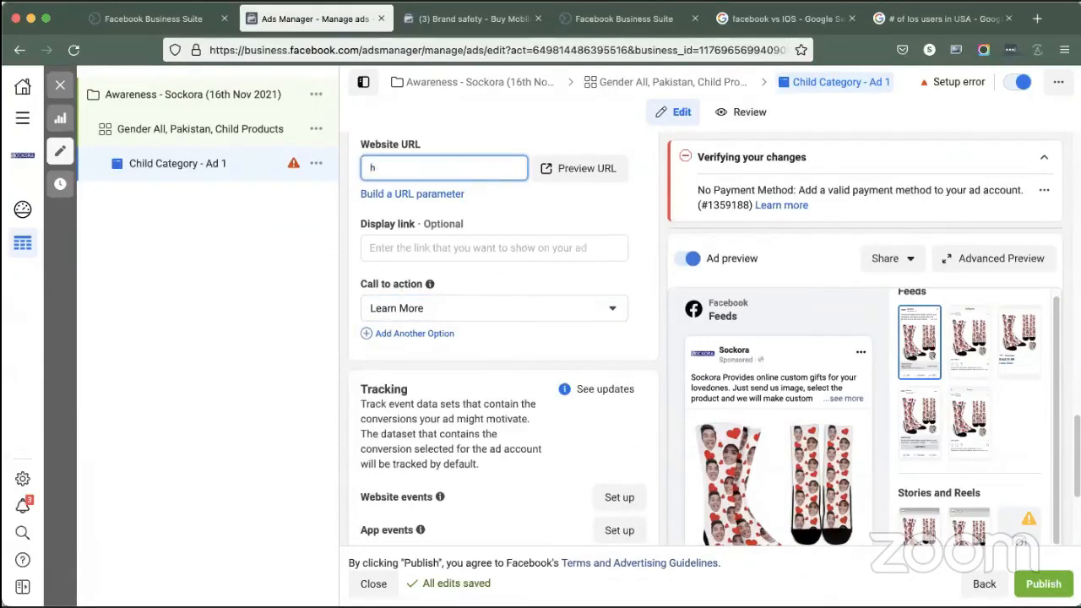
{"action": "type", "text": "ttps://www.linkedin.com"}
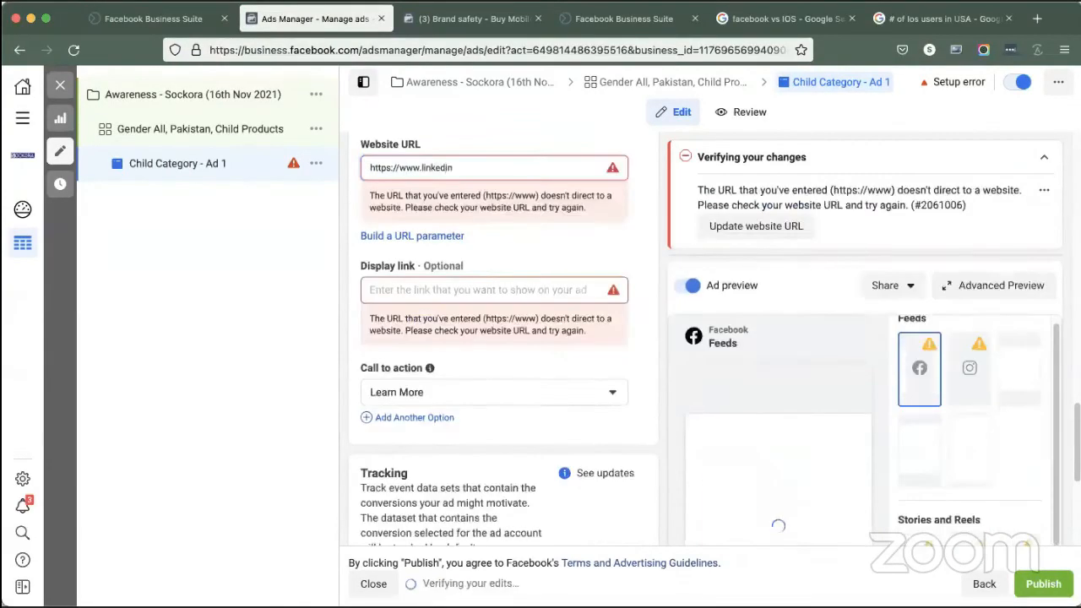
{"action": "left_click", "coordinate": [515, 231]}
{"action": "scroll", "coordinate": [737, 454], "scroll_direction": "down", "scroll_amount": 1}
{"action": "scroll", "coordinate": [738, 453], "scroll_direction": "down", "scroll_amount": 2}
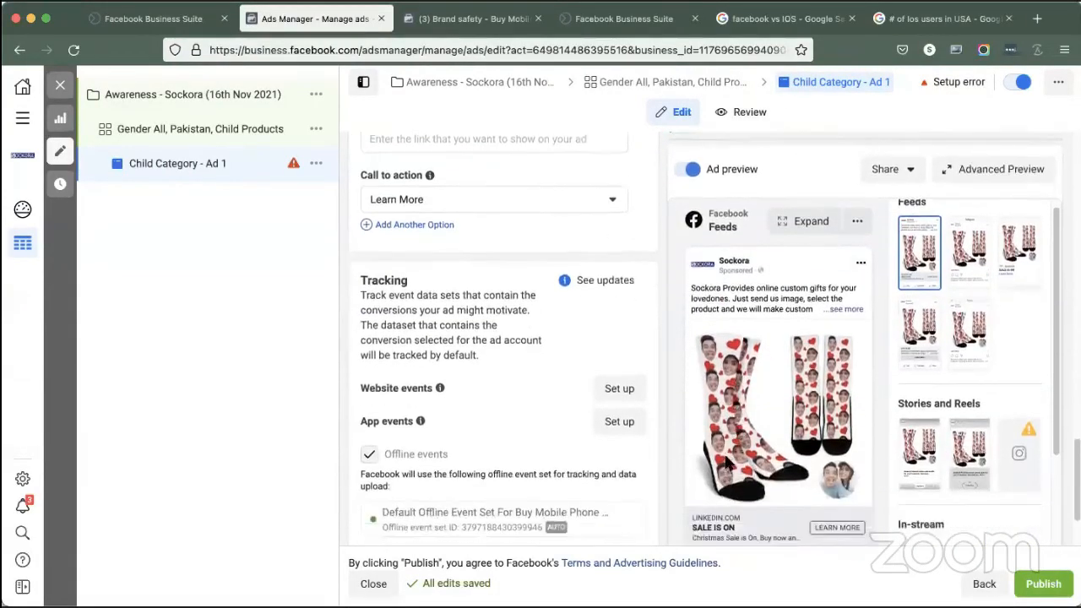
{"action": "scroll", "coordinate": [737, 453], "scroll_direction": "up", "scroll_amount": 4}
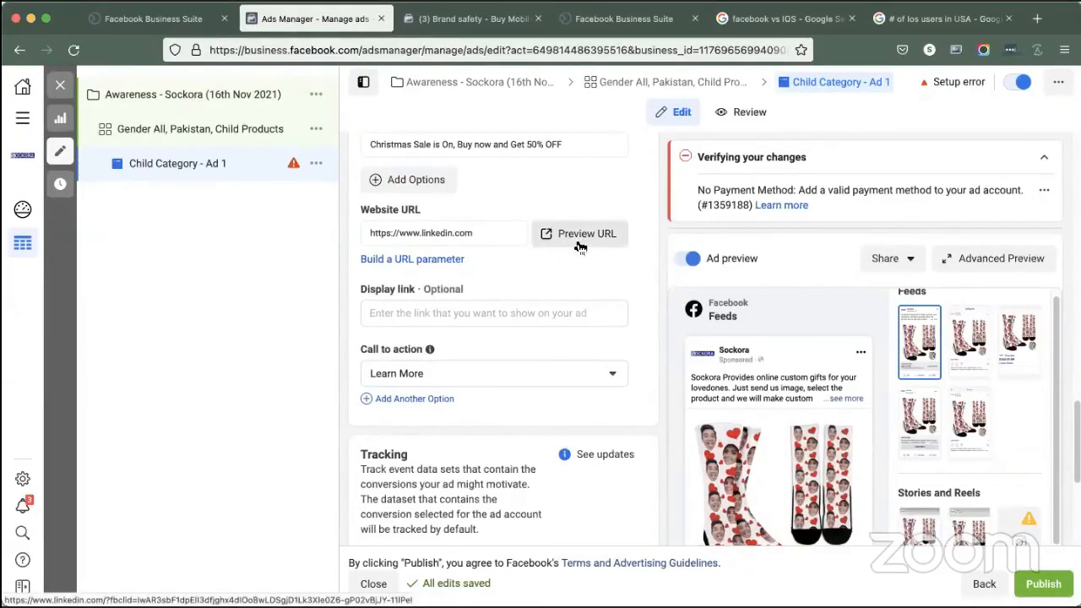
{"action": "scroll", "coordinate": [836, 372], "scroll_direction": "down", "scroll_amount": 3}
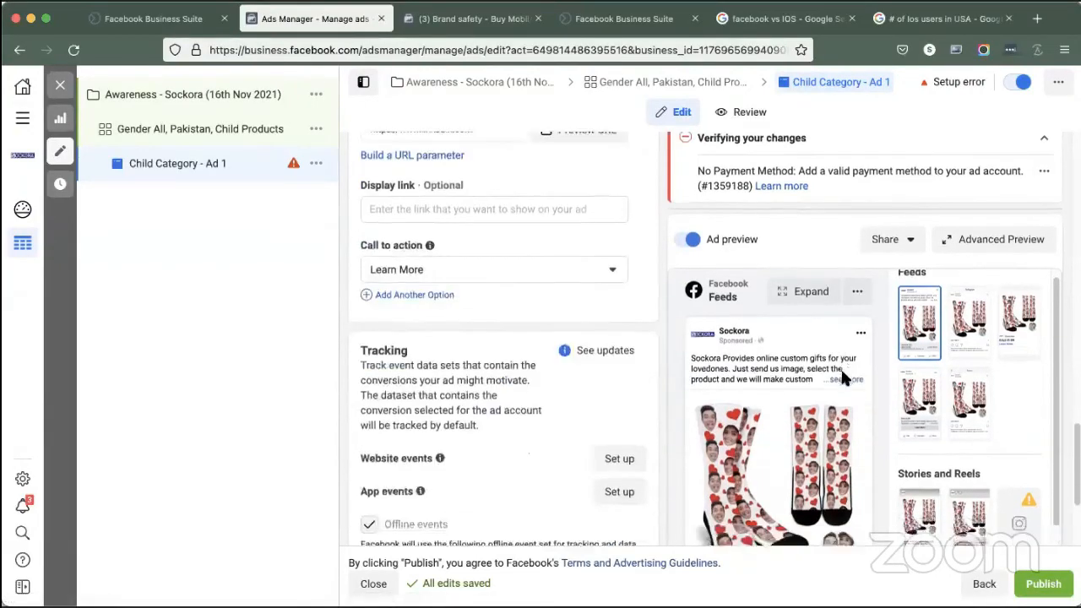
Step: Look over the feed, stories, reels and in-stream placement previews and the ad's website, app and offline event tracking settings
{"action": "scroll", "coordinate": [828, 384], "scroll_direction": "down", "scroll_amount": 2}
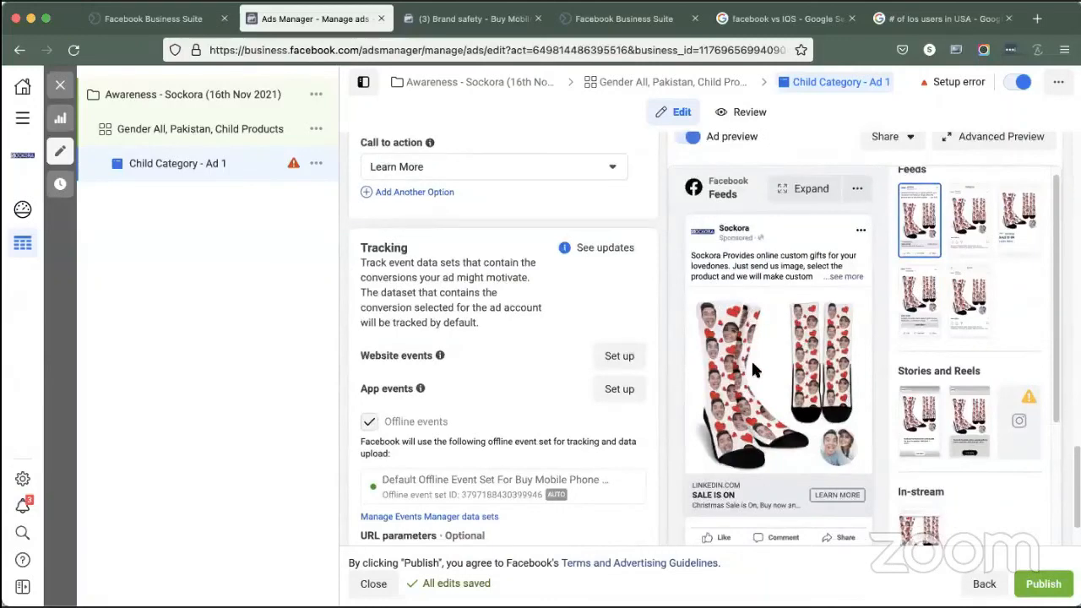
{"action": "scroll", "coordinate": [883, 337], "scroll_direction": "up", "scroll_amount": 1}
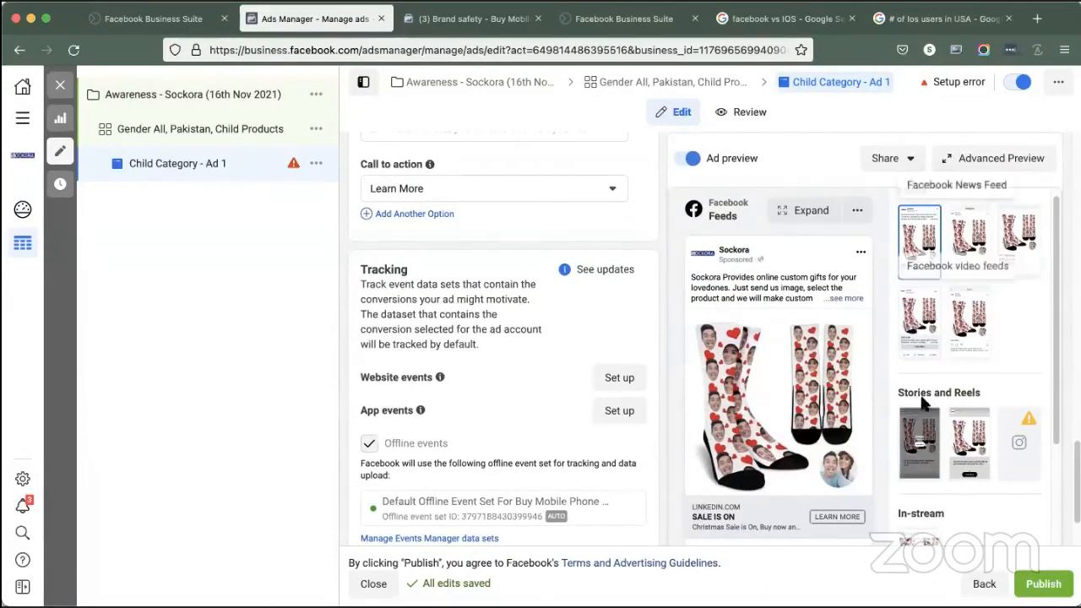
{"action": "scroll", "coordinate": [936, 400], "scroll_direction": "down", "scroll_amount": 2}
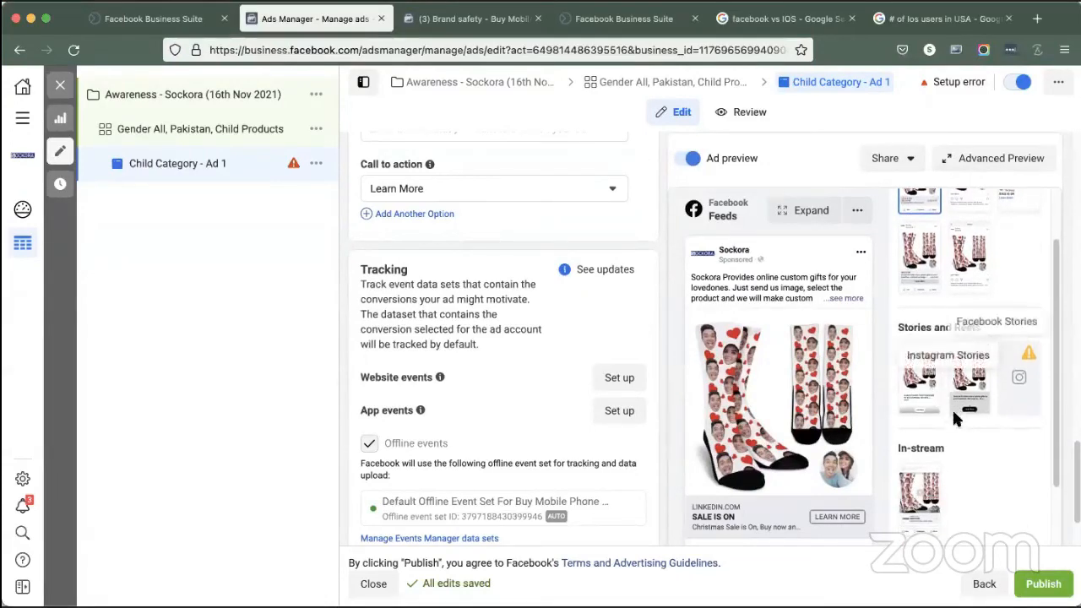
{"action": "scroll", "coordinate": [958, 405], "scroll_direction": "down", "scroll_amount": 1}
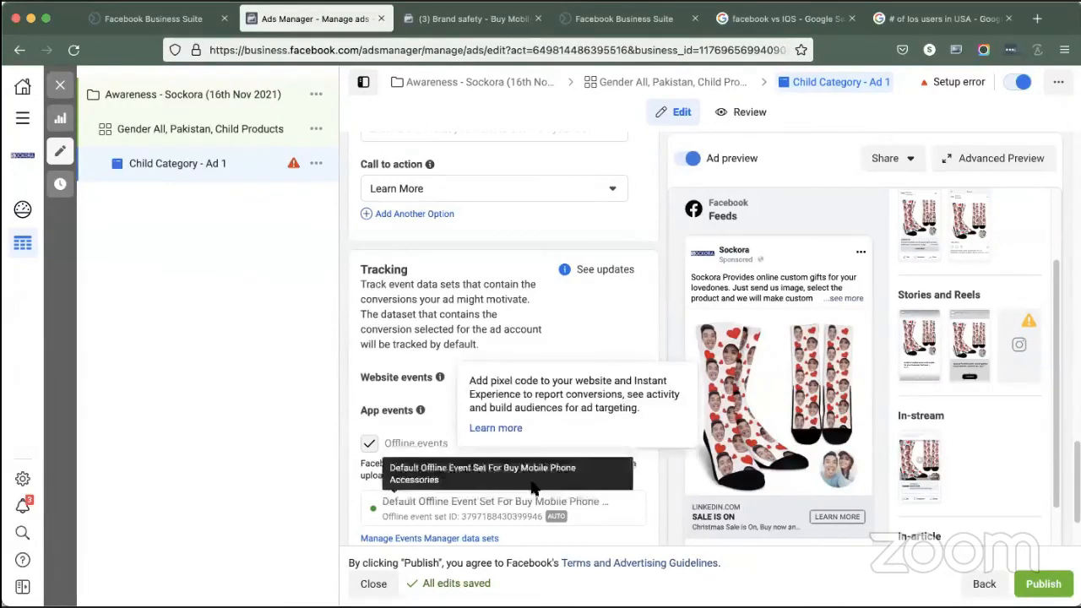
{"action": "mouse_move", "coordinate": [420, 410]}
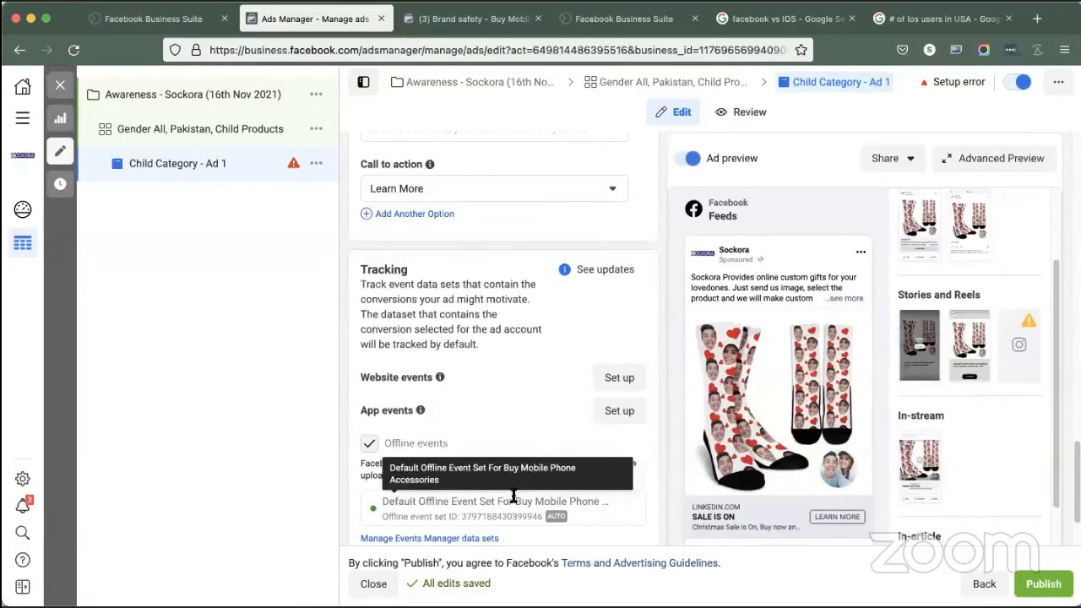
{"action": "scroll", "coordinate": [461, 332], "scroll_direction": "down", "scroll_amount": 2}
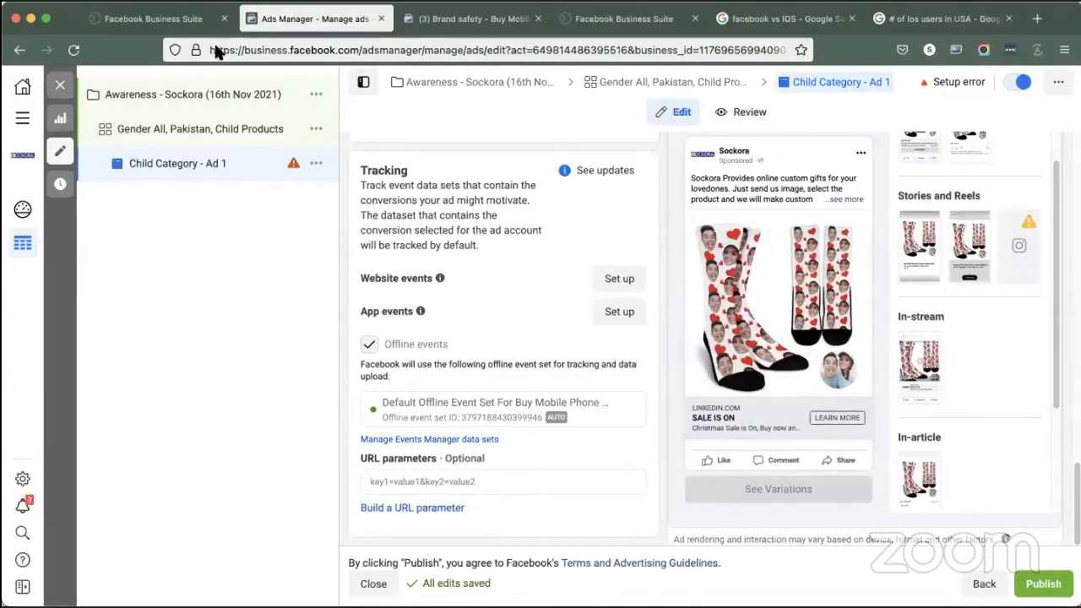
Step: Expand the full primary text in the Facebook Feeds preview and compare it with the ad's Primary text entry
{"action": "scroll", "coordinate": [642, 465], "scroll_direction": "up", "scroll_amount": 4}
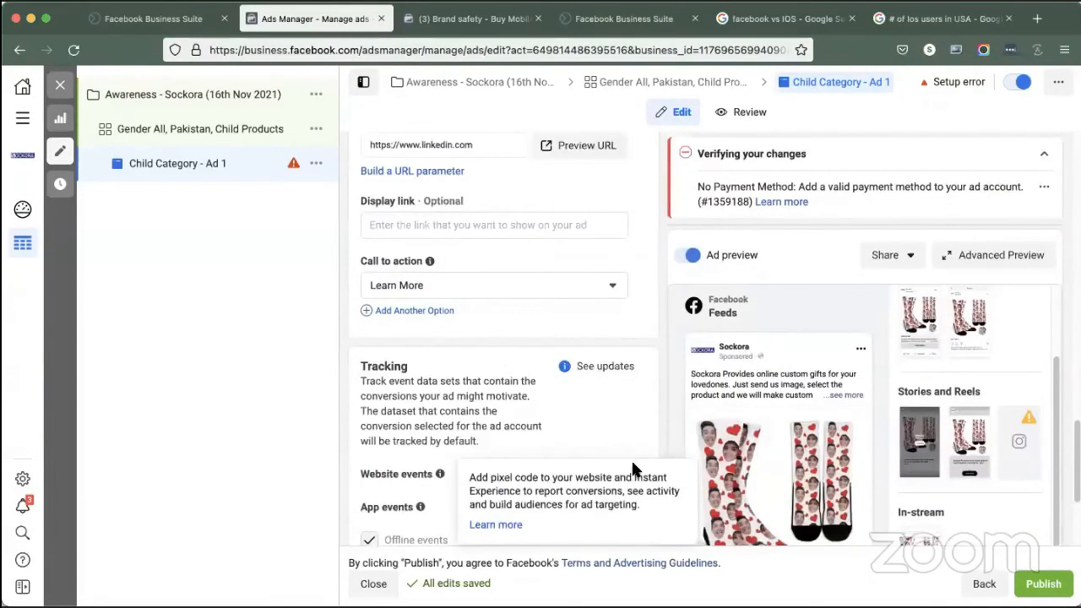
{"action": "scroll", "coordinate": [457, 321], "scroll_direction": "up", "scroll_amount": 15}
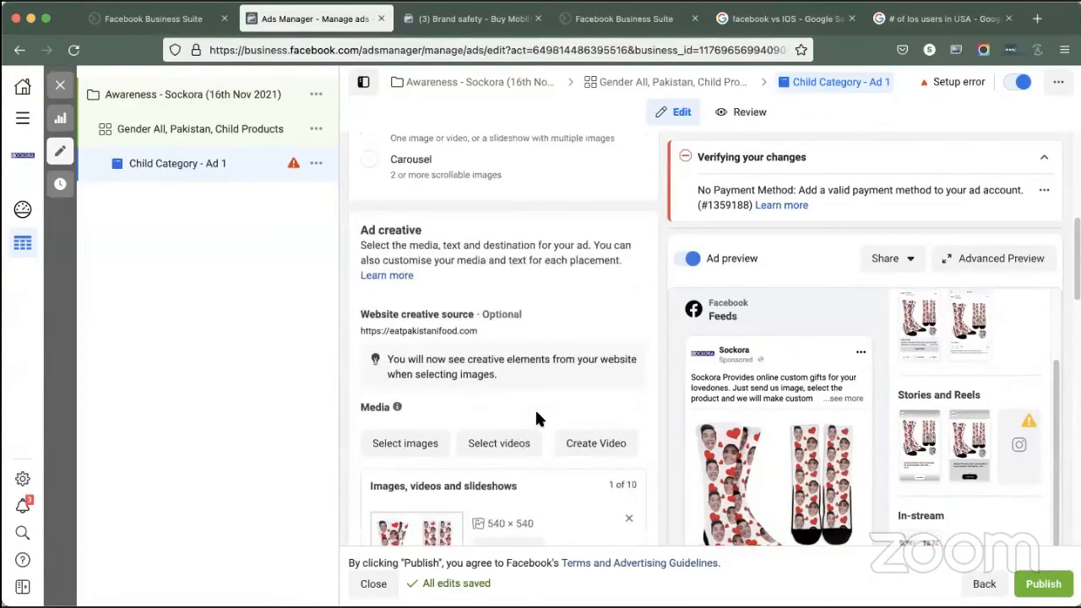
{"action": "scroll", "coordinate": [492, 422], "scroll_direction": "down", "scroll_amount": 8}
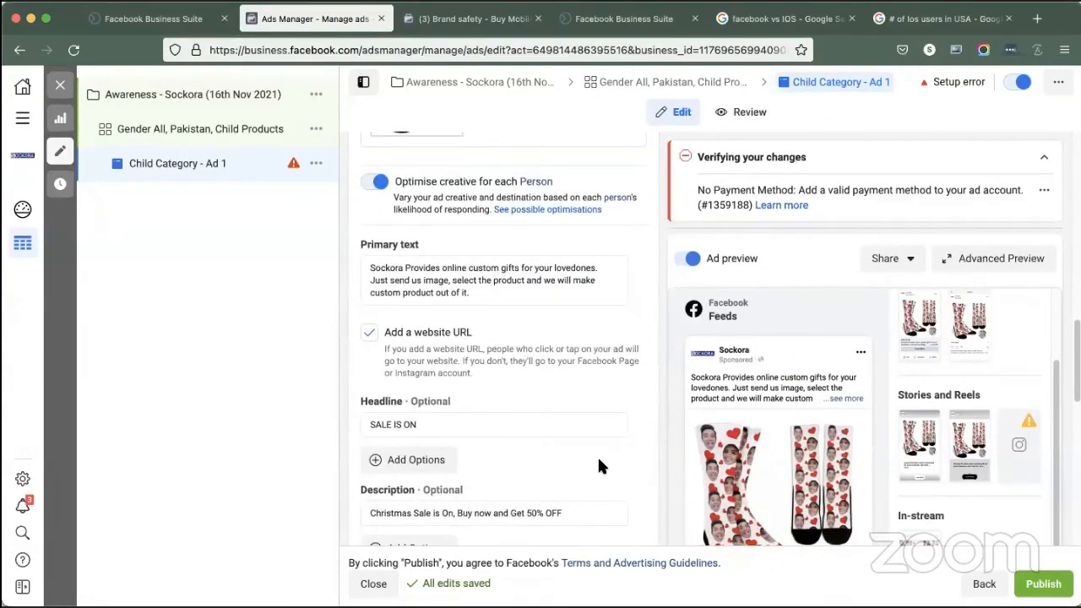
{"action": "triple_click", "coordinate": [413, 279]}
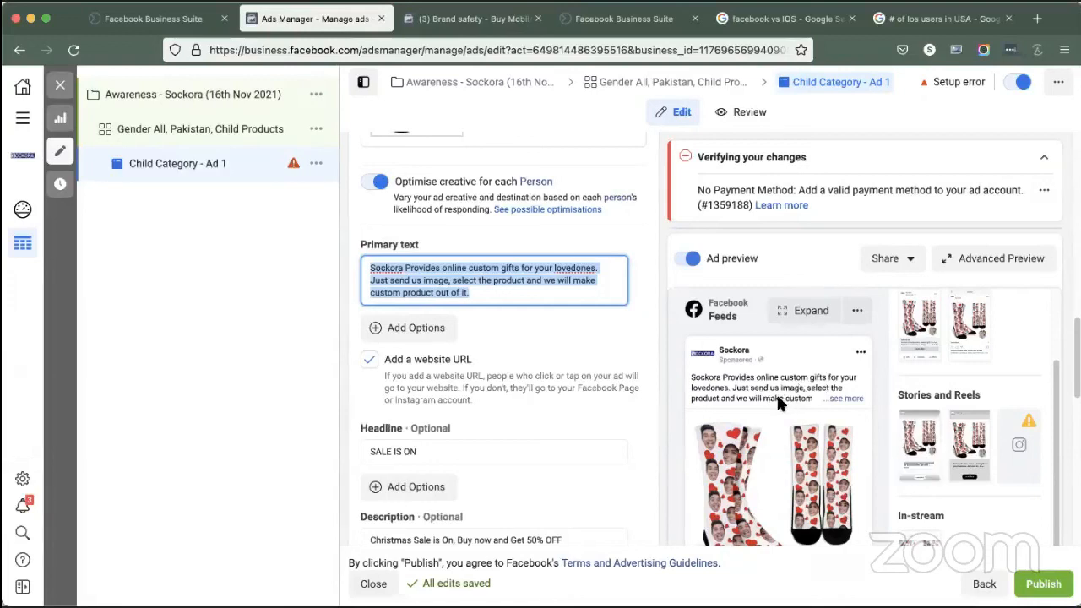
{"action": "left_click", "coordinate": [847, 399]}
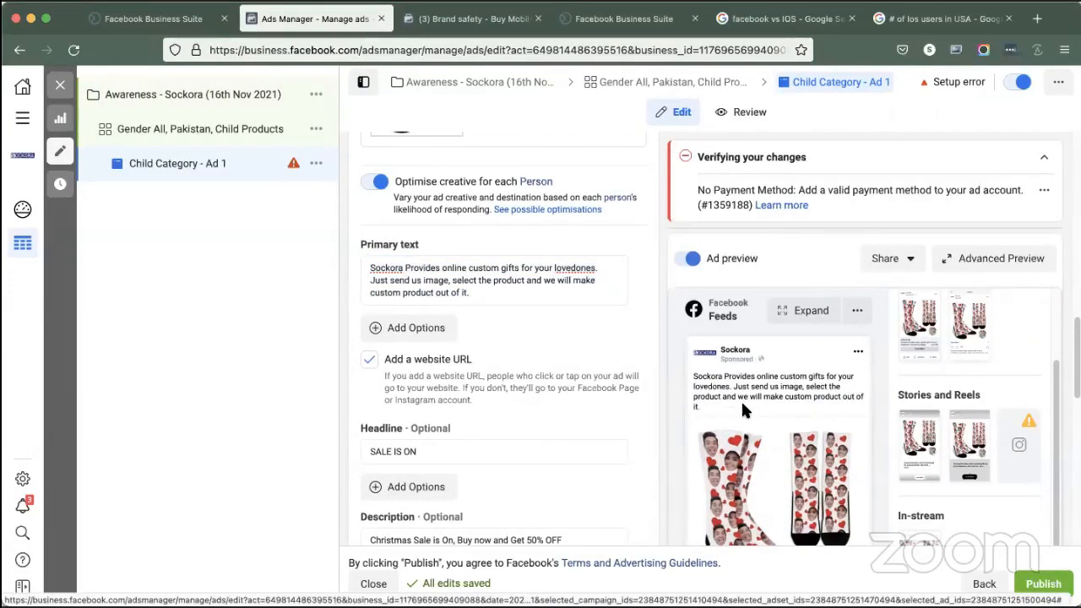
{"action": "left_click", "coordinate": [476, 293]}
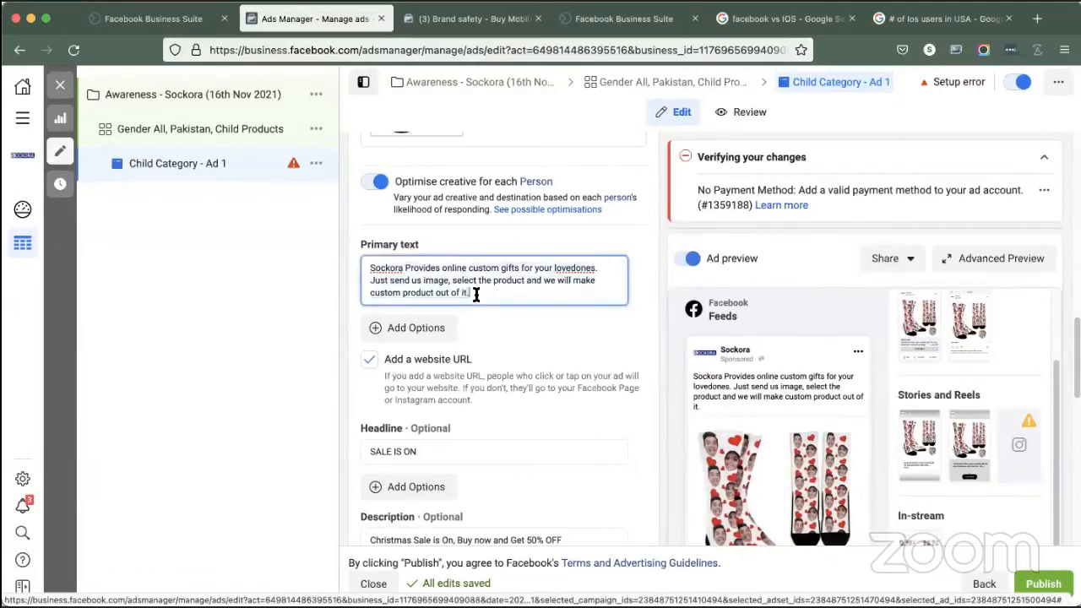
{"action": "key", "text": "super+a"}
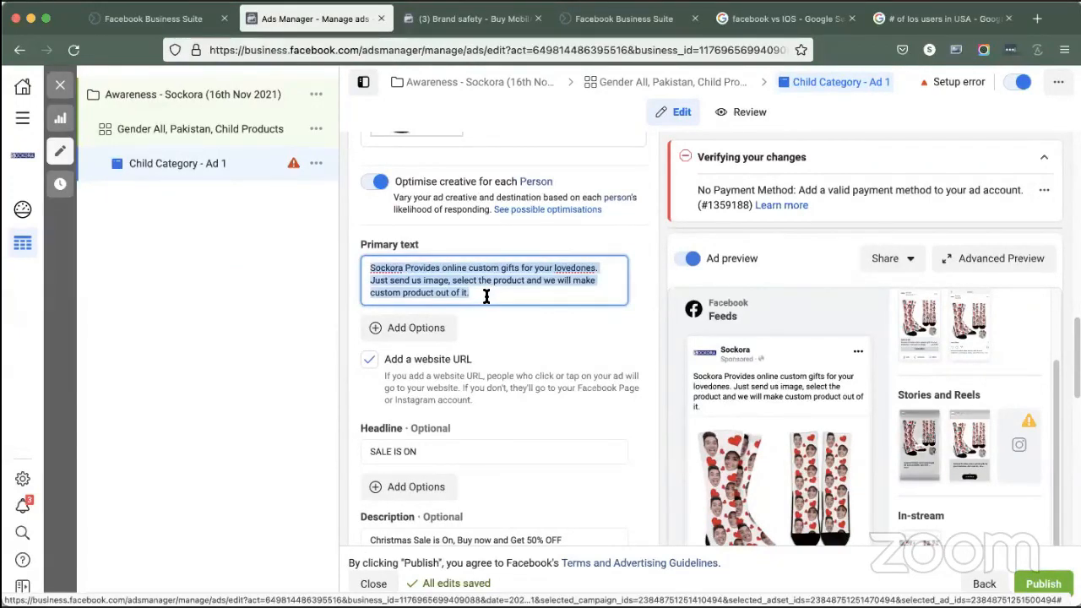
{"action": "left_click", "coordinate": [703, 197]}
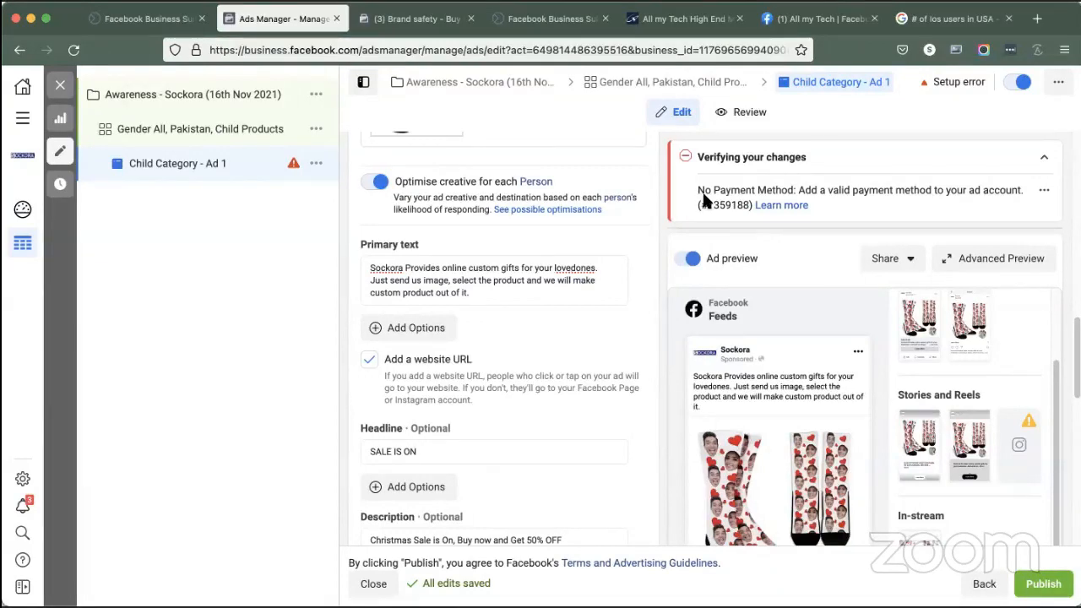
Step: Search Google for sales copywriting vocabulary and open the Copywrite Matters article on 64 power words
{"action": "left_click", "coordinate": [391, 20]}
{"action": "left_click", "coordinate": [403, 49]}
{"action": "type", "text": "sales copy writing"}
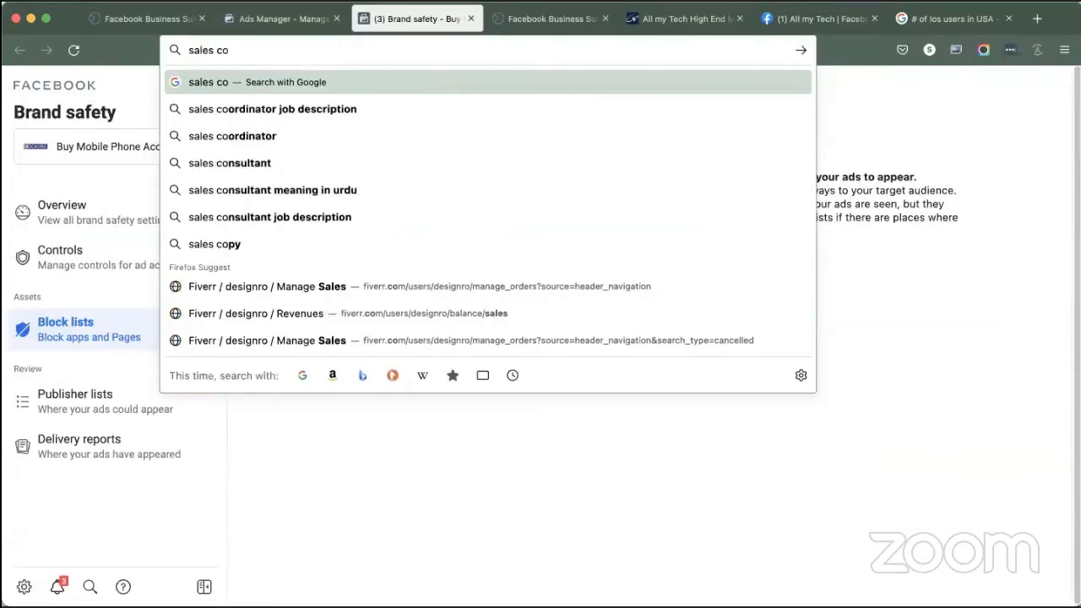
{"action": "key", "text": "BackSpace"}
{"action": "key", "text": "BackSpace"}
{"action": "key", "text": "BackSpace"}
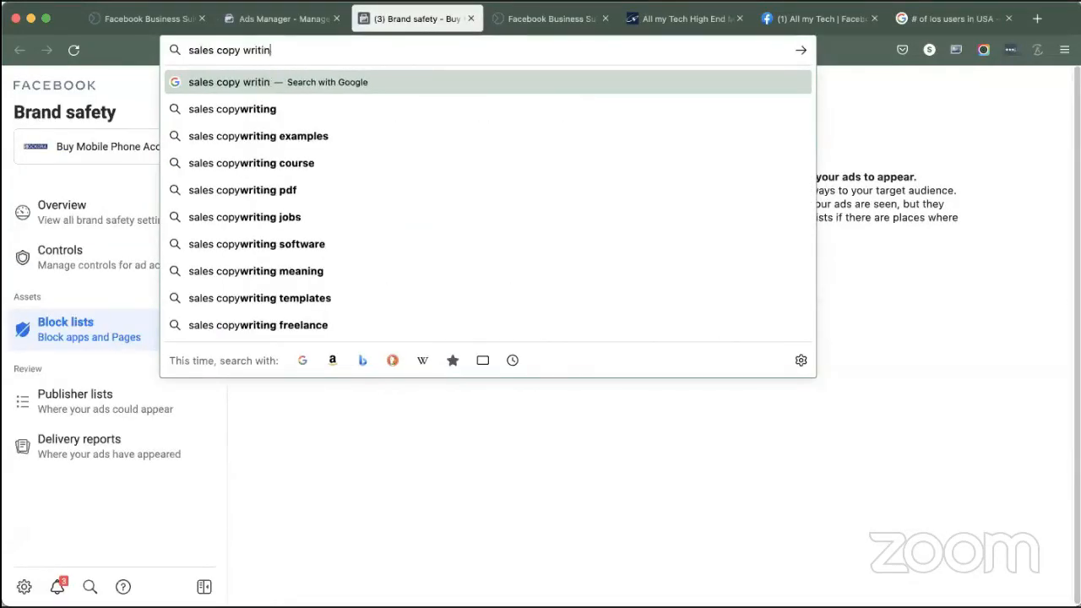
{"action": "key", "text": "Return"}
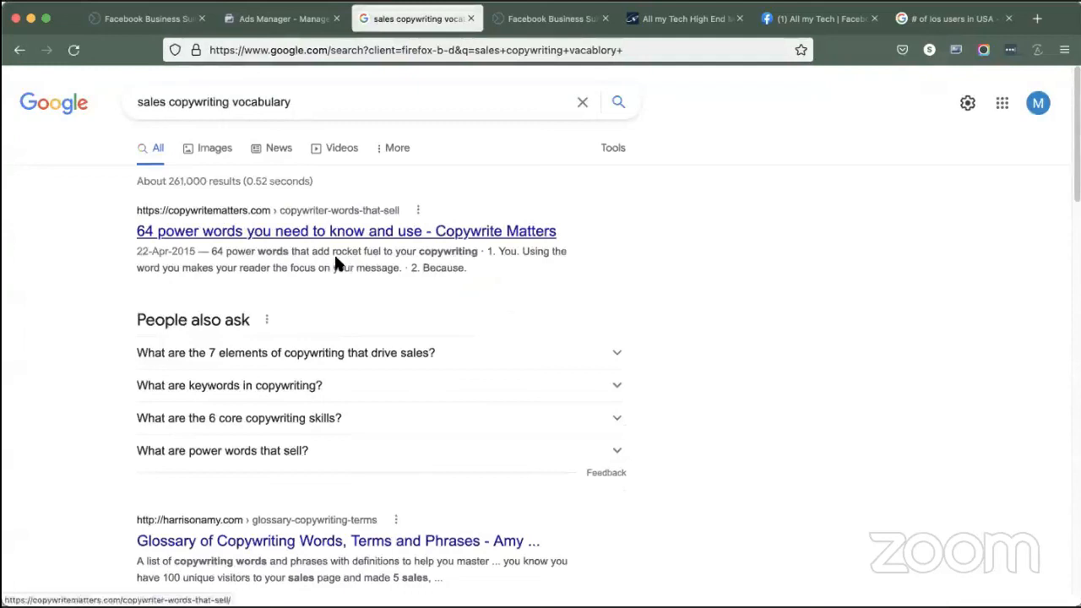
{"action": "left_click", "coordinate": [243, 239]}
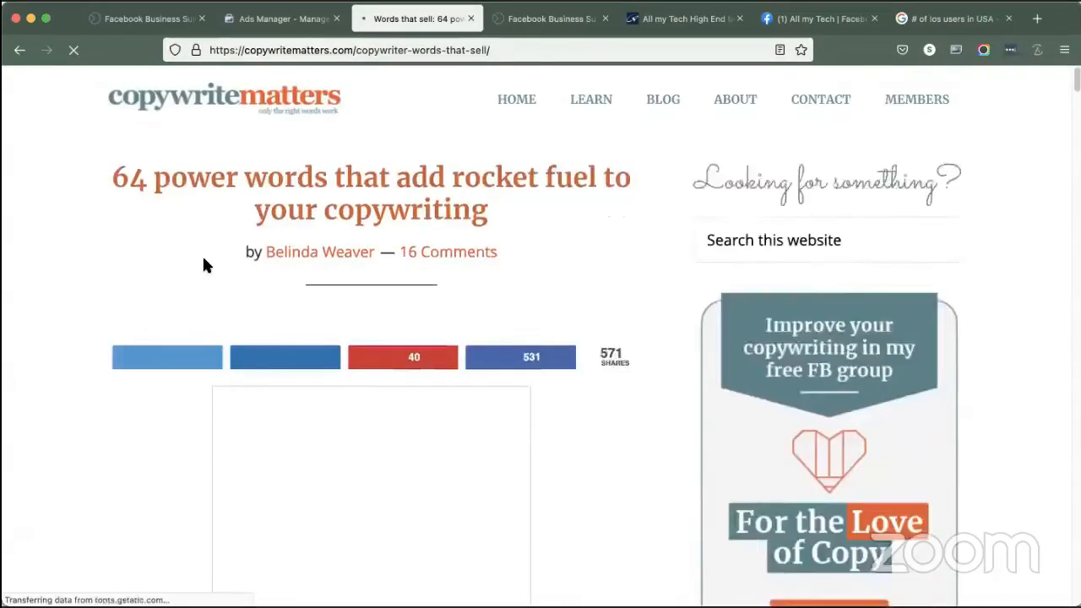
Step: Read the article's power words for all copywriting and its lists of words about newness and exclusivity
{"action": "scroll", "coordinate": [203, 263], "scroll_direction": "down", "scroll_amount": 8}
{"action": "scroll", "coordinate": [164, 350], "scroll_direction": "down", "scroll_amount": 5}
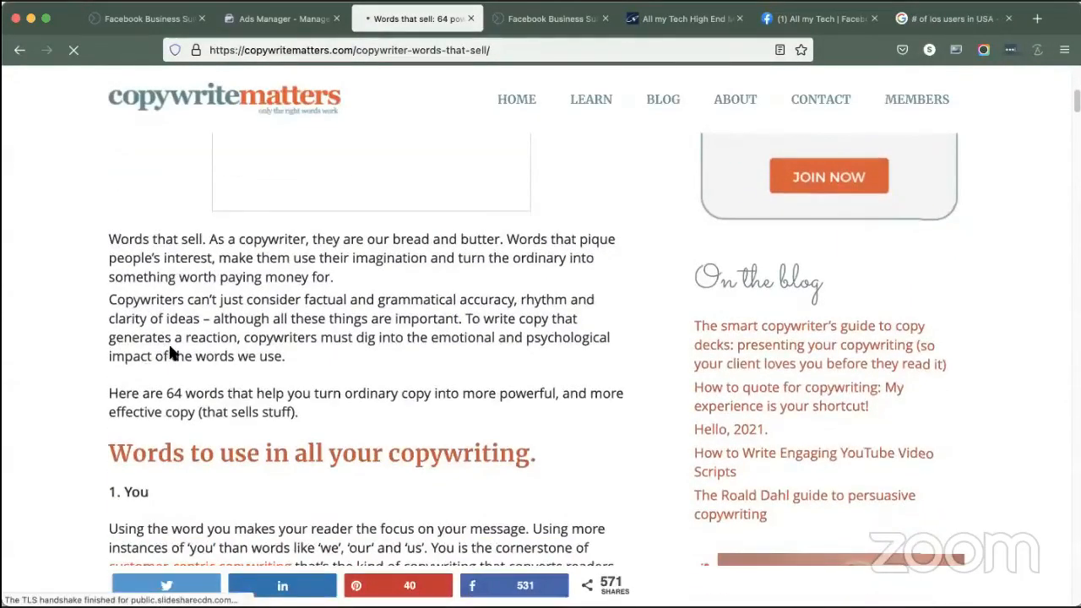
{"action": "scroll", "coordinate": [160, 380], "scroll_direction": "down", "scroll_amount": 10}
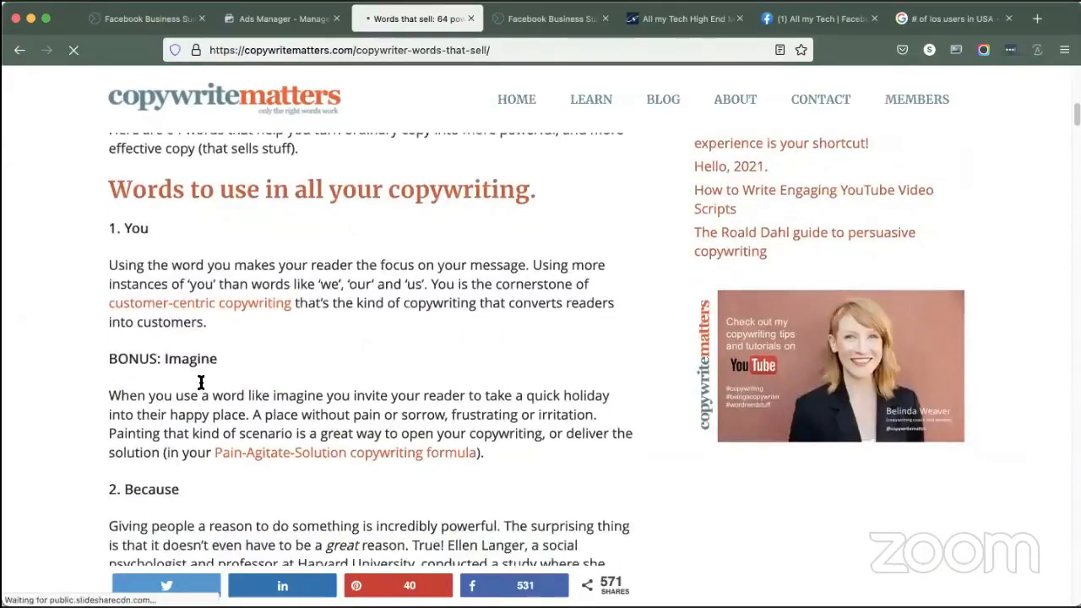
{"action": "scroll", "coordinate": [193, 398], "scroll_direction": "down", "scroll_amount": 3}
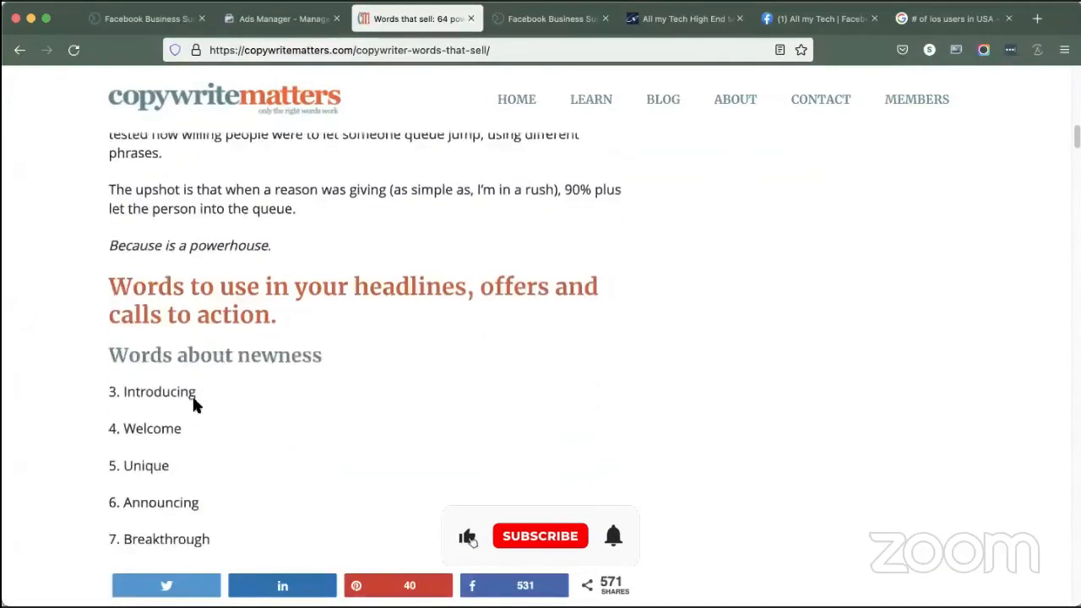
{"action": "scroll", "coordinate": [240, 374], "scroll_direction": "down", "scroll_amount": 5}
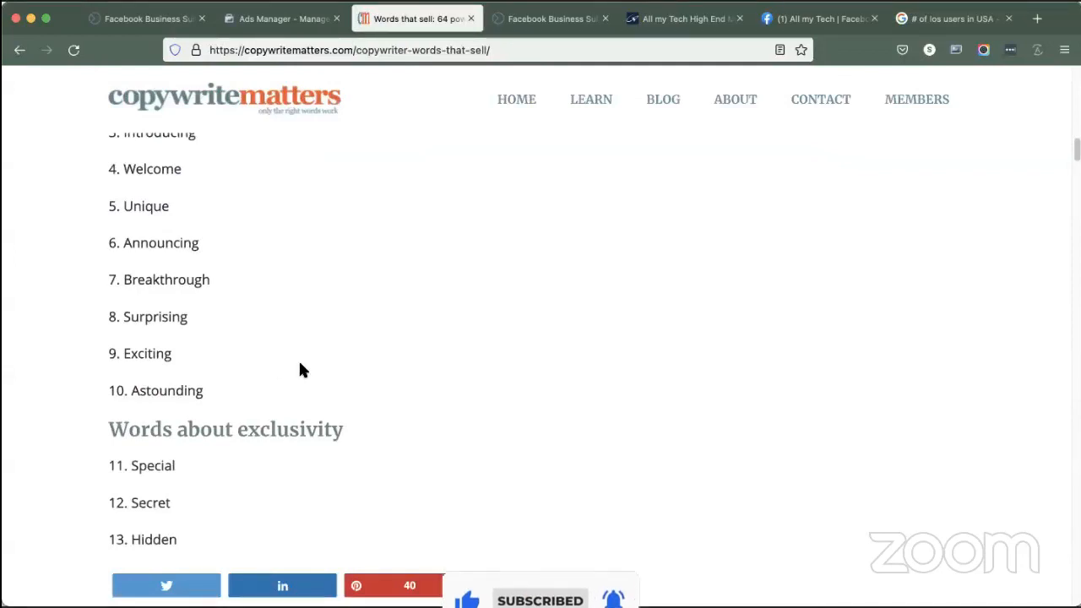
{"action": "scroll", "coordinate": [296, 372], "scroll_direction": "down", "scroll_amount": 2}
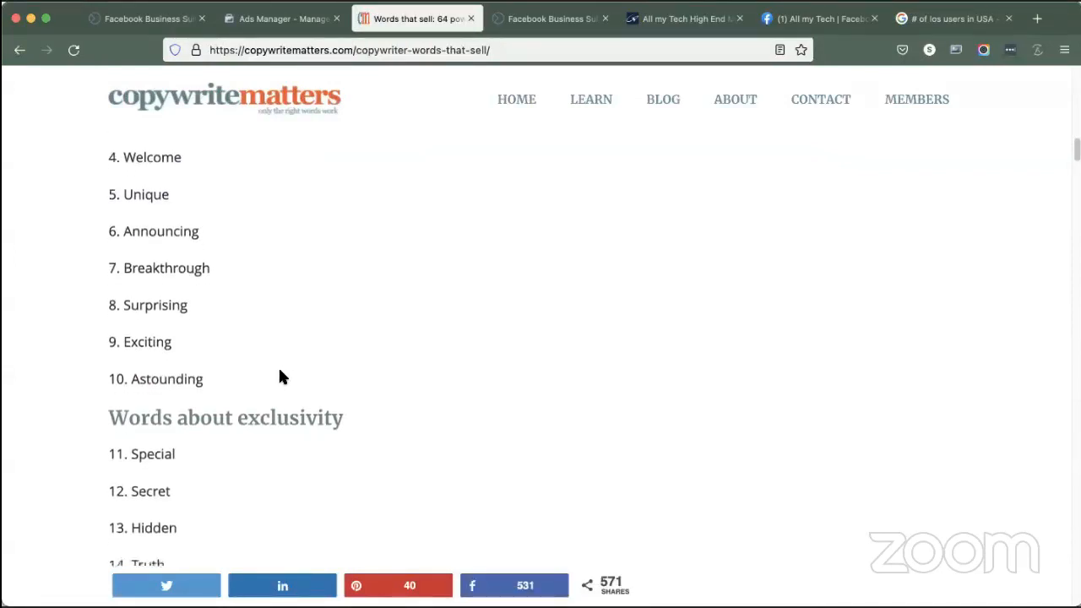
{"action": "scroll", "coordinate": [156, 440], "scroll_direction": "down", "scroll_amount": 5}
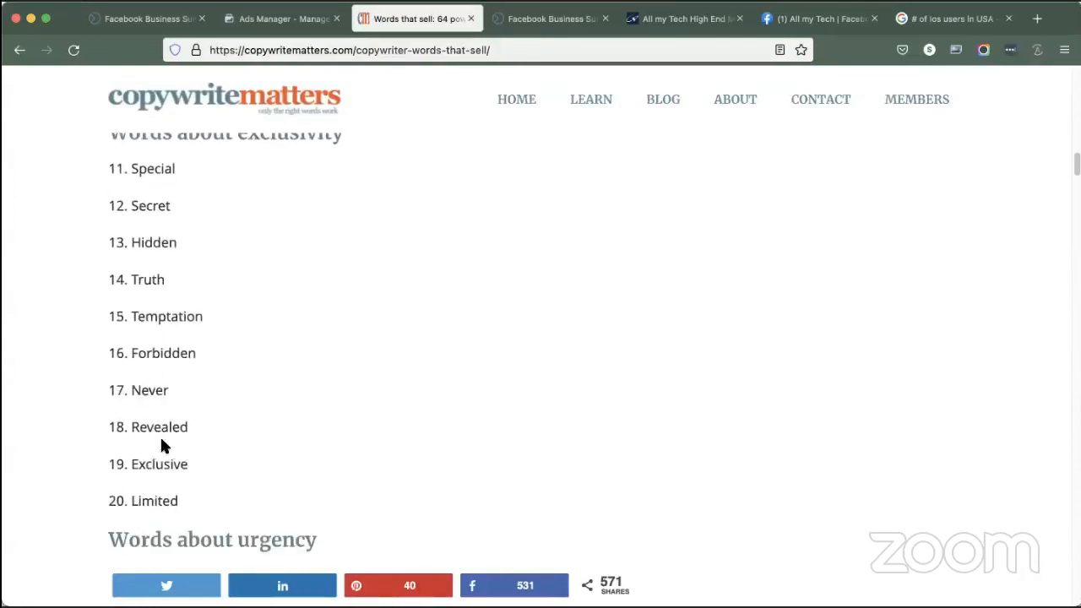
Step: Examine the article's lists of words about urgency, reassurance, caring and saving, including "Only" and the family-related words
{"action": "scroll", "coordinate": [205, 425], "scroll_direction": "down", "scroll_amount": 12}
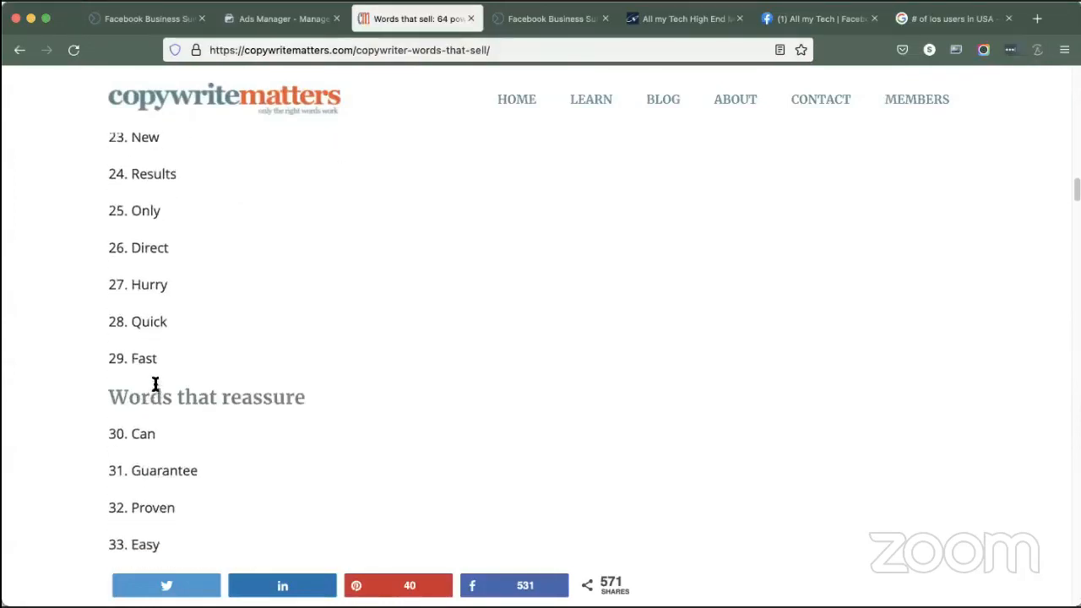
{"action": "scroll", "coordinate": [145, 386], "scroll_direction": "up", "scroll_amount": 3}
{"action": "scroll", "coordinate": [157, 363], "scroll_direction": "up", "scroll_amount": 1}
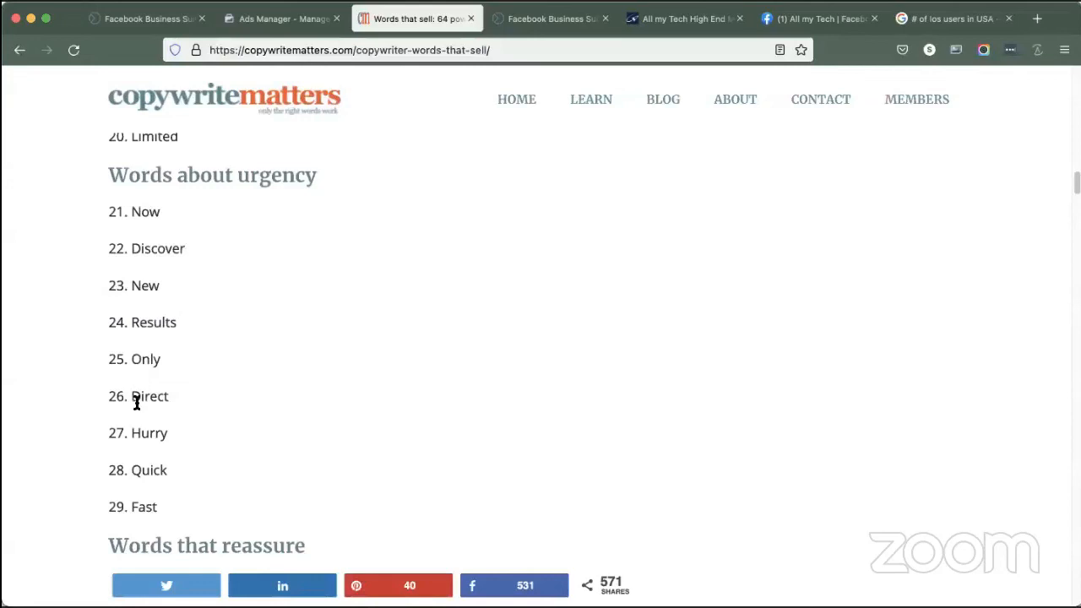
{"action": "left_click_drag", "start_coordinate": [159, 358], "coordinate": [120, 357]}
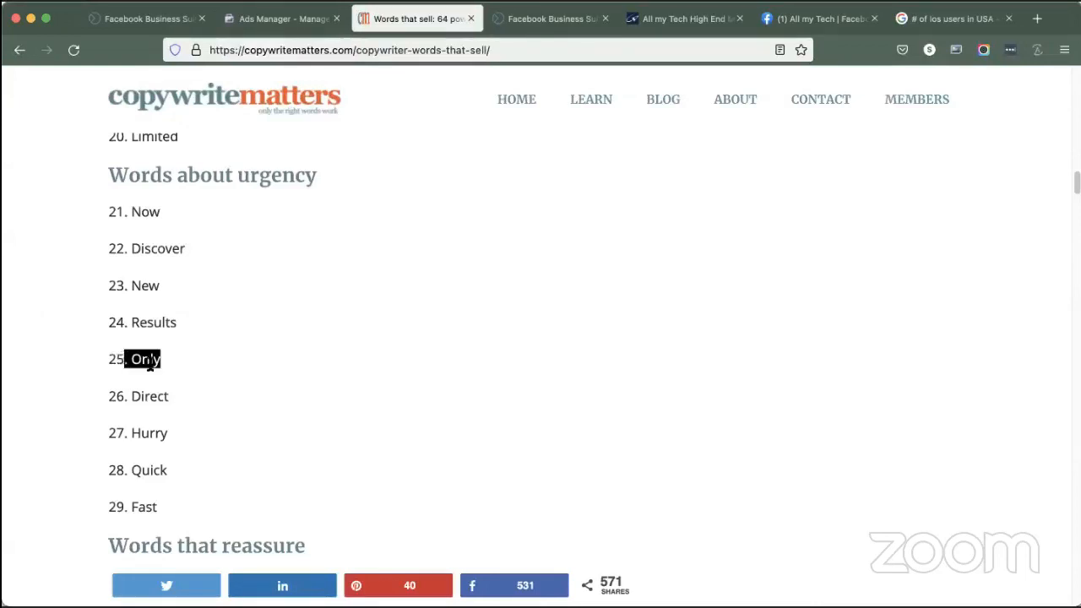
{"action": "left_click", "coordinate": [150, 363]}
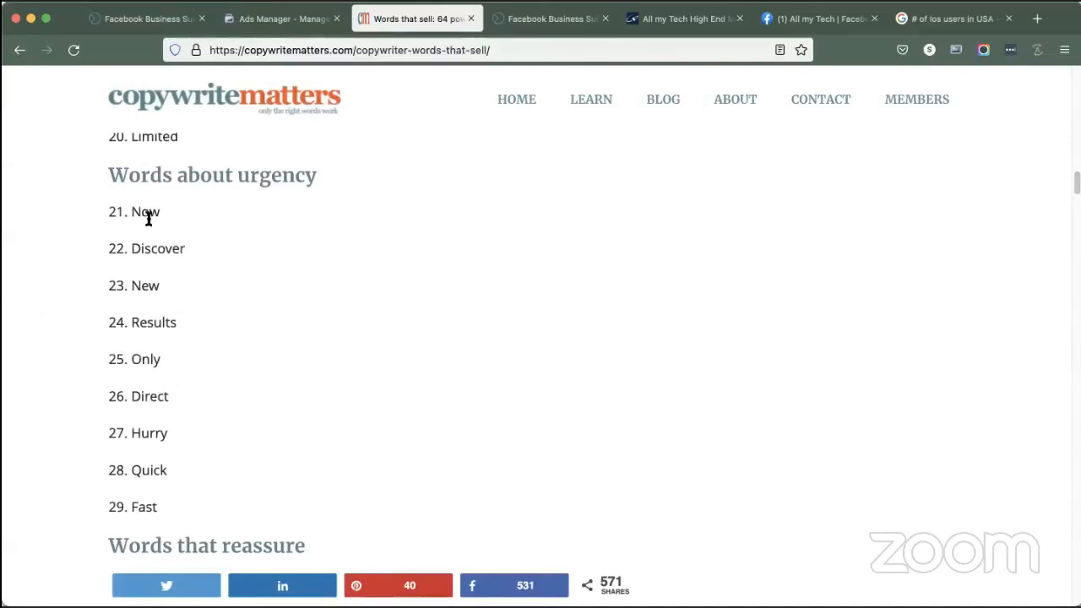
{"action": "scroll", "coordinate": [172, 431], "scroll_direction": "down", "scroll_amount": 5}
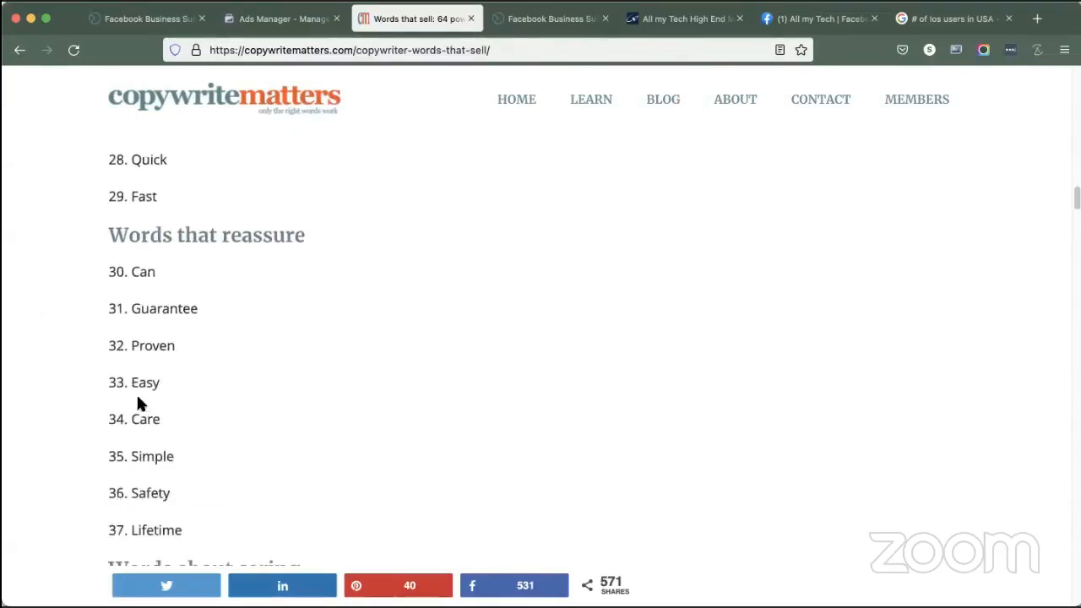
{"action": "scroll", "coordinate": [123, 278], "scroll_direction": "down", "scroll_amount": 2}
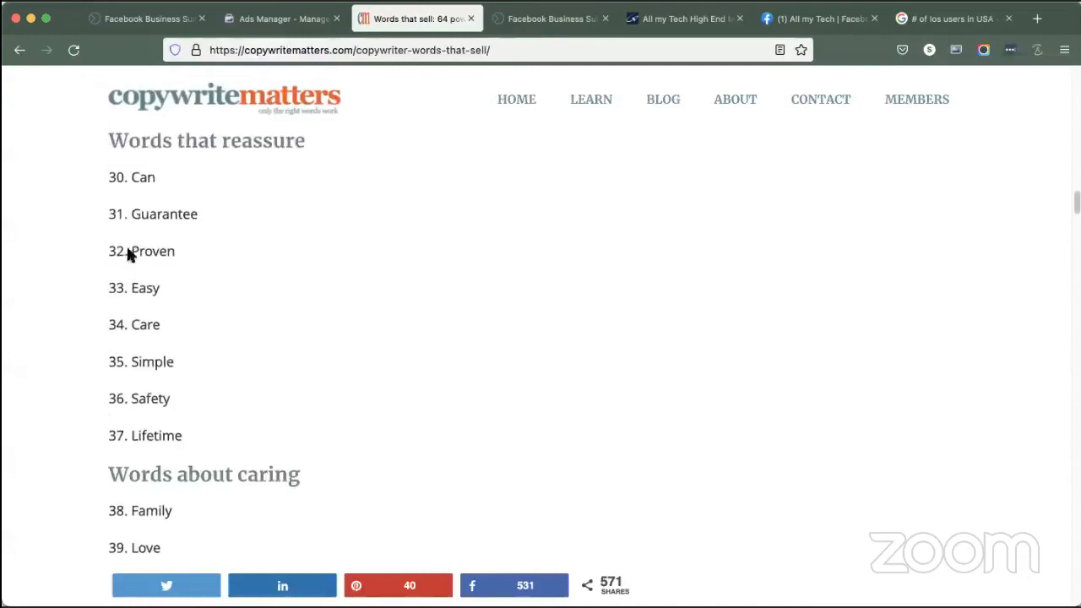
{"action": "scroll", "coordinate": [153, 428], "scroll_direction": "down", "scroll_amount": 5}
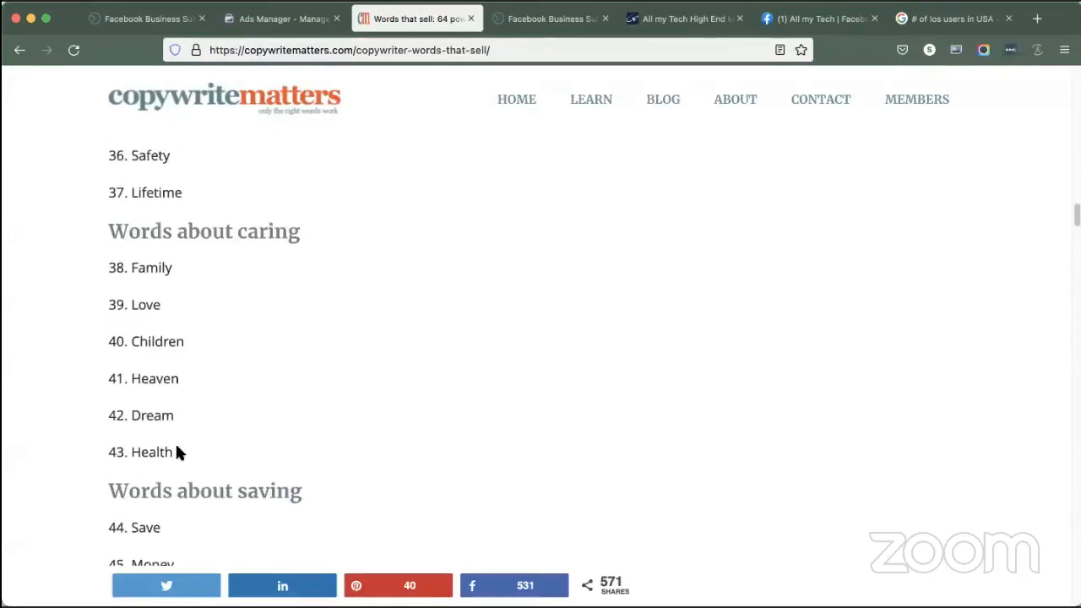
{"action": "left_click_drag", "start_coordinate": [177, 451], "coordinate": [126, 307]}
{"action": "left_click", "coordinate": [100, 266]}
{"action": "scroll", "coordinate": [121, 342], "scroll_direction": "down", "scroll_amount": 5}
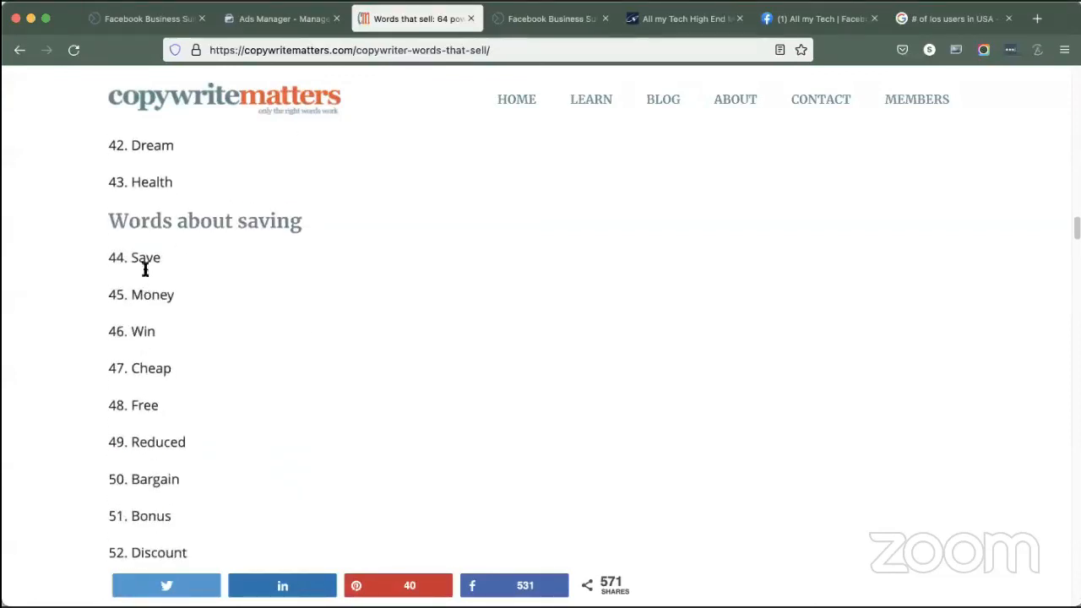
{"action": "scroll", "coordinate": [152, 435], "scroll_direction": "up", "scroll_amount": 20}
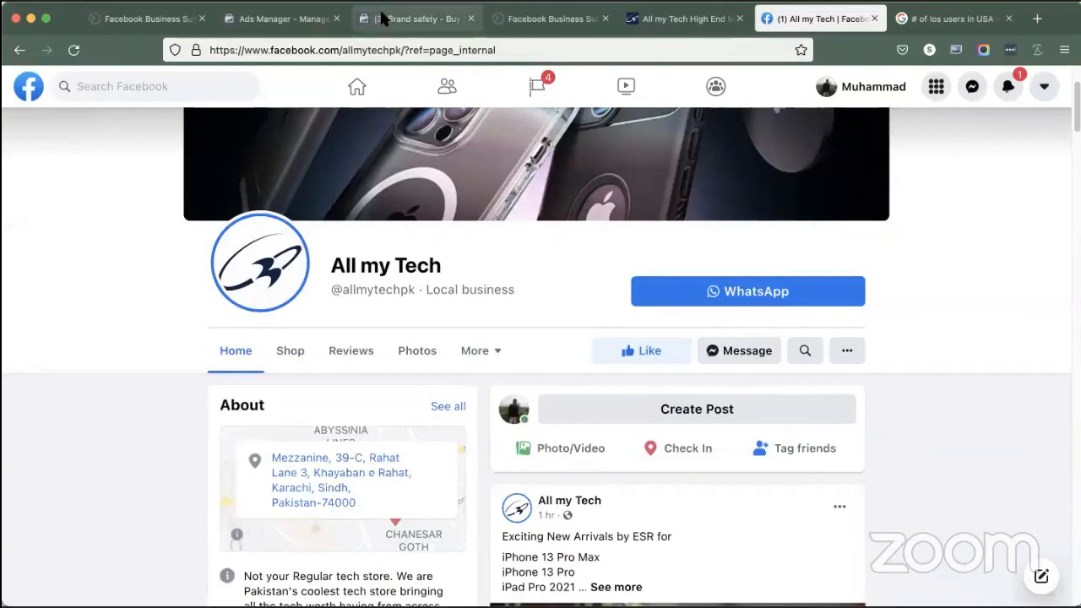
Step: Return to the Child Category - Ad 1 editor in Ads Manager and place the cursor in the primary text
{"action": "left_click", "coordinate": [382, 18]}
{"action": "left_click", "coordinate": [283, 21]}
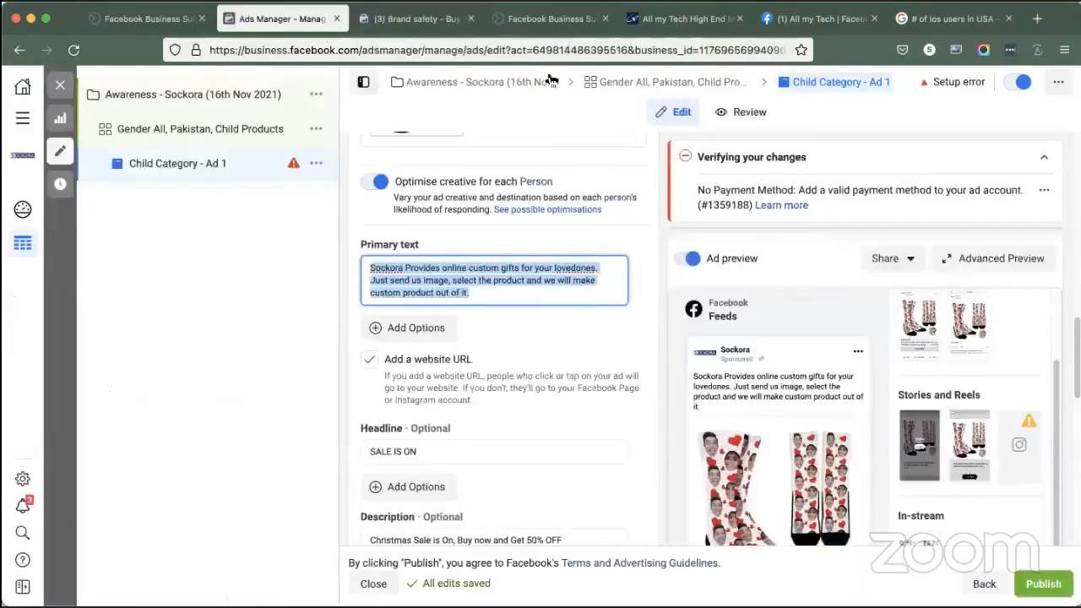
{"action": "left_click", "coordinate": [516, 289]}
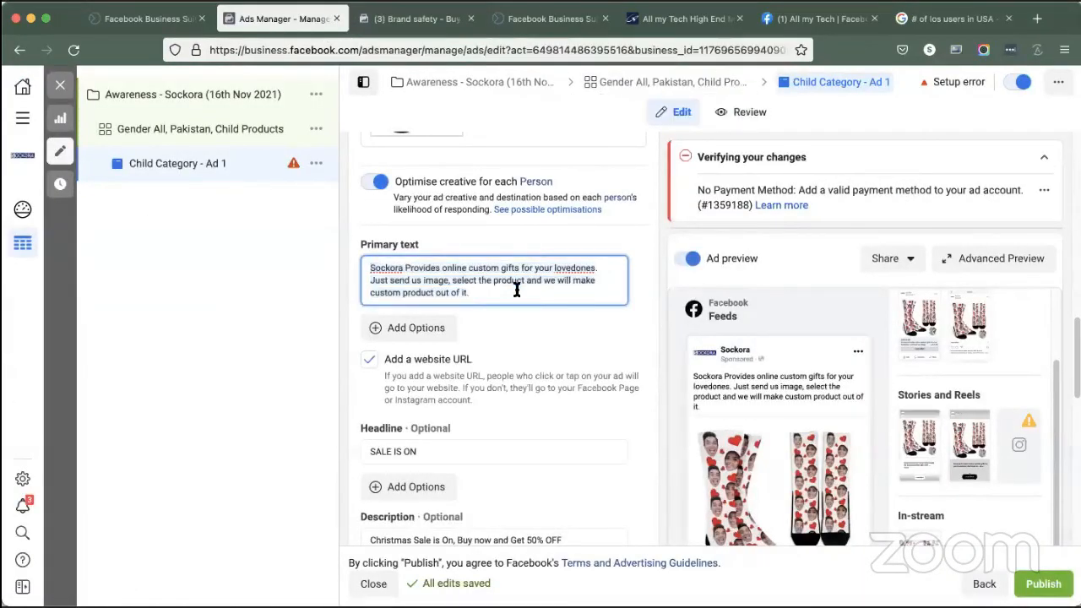